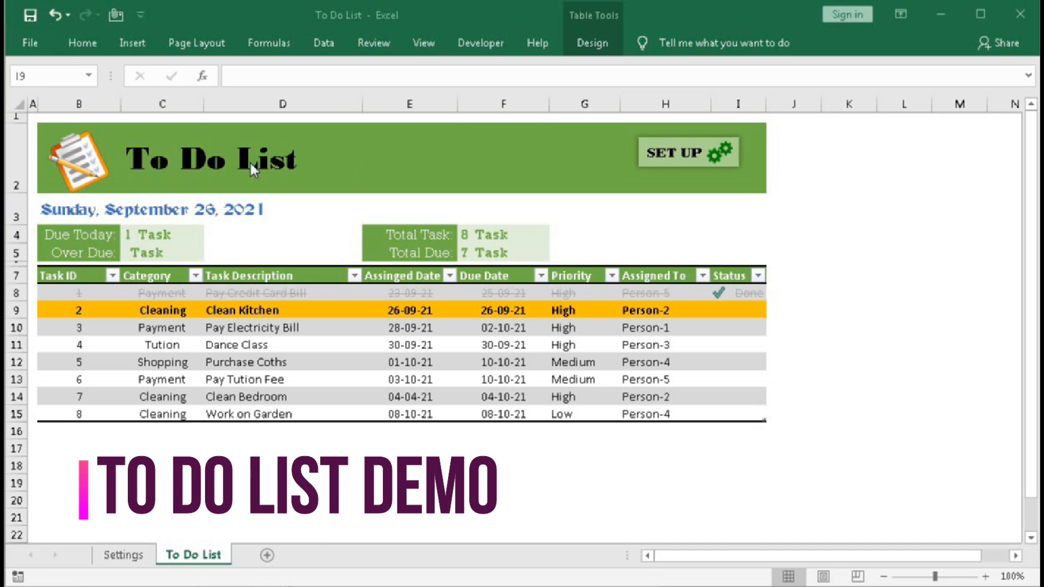
Open the setup sheet and examine the entries in its Category, Assigned To and Priority lists.
{"action": "left_click", "coordinate": [664, 156]}
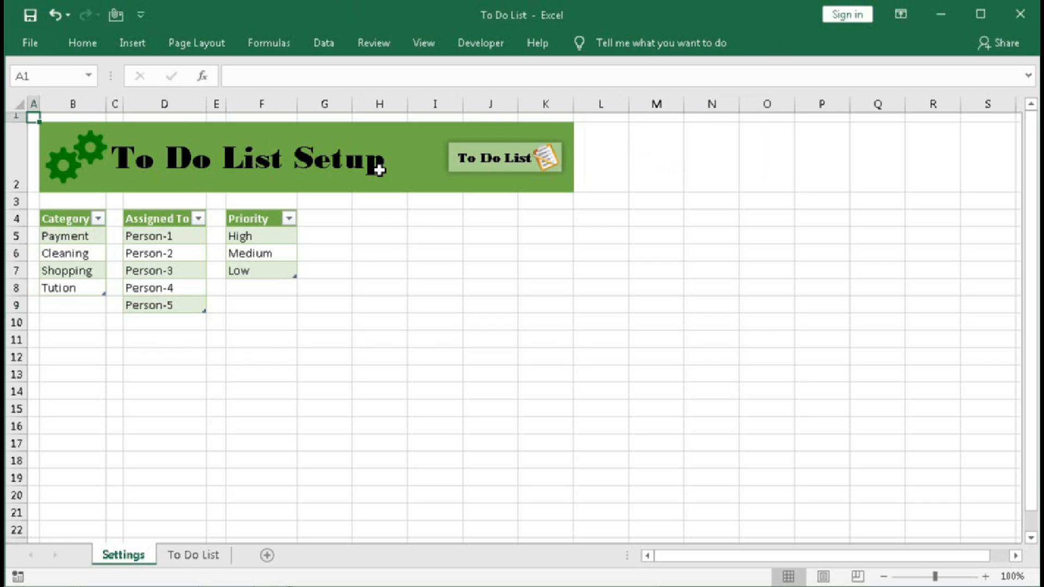
{"action": "left_click_drag", "start_coordinate": [61, 234], "coordinate": [65, 287]}
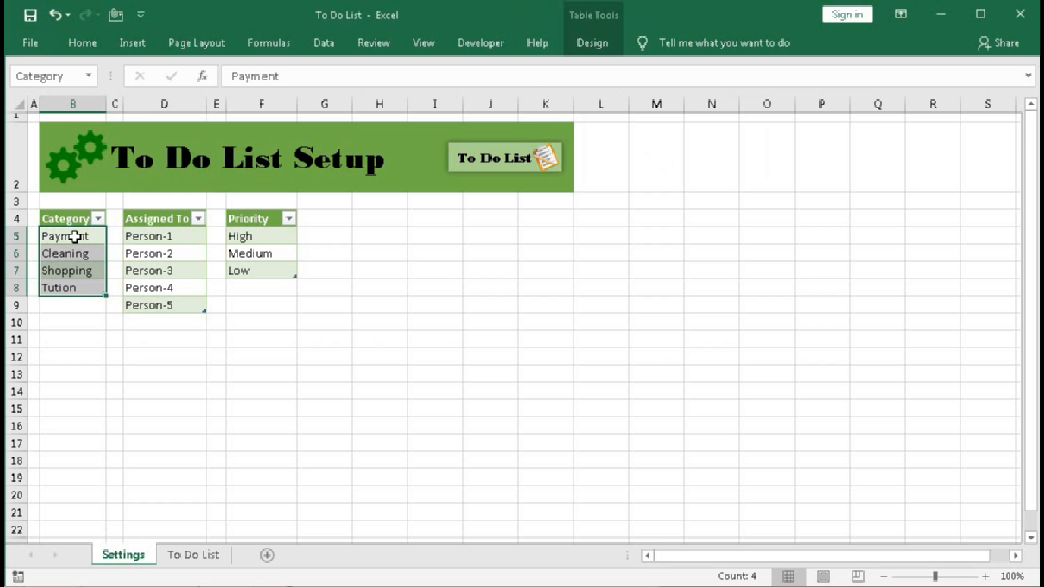
{"action": "left_click_drag", "start_coordinate": [74, 236], "coordinate": [71, 284]}
{"action": "left_click", "coordinate": [150, 235]}
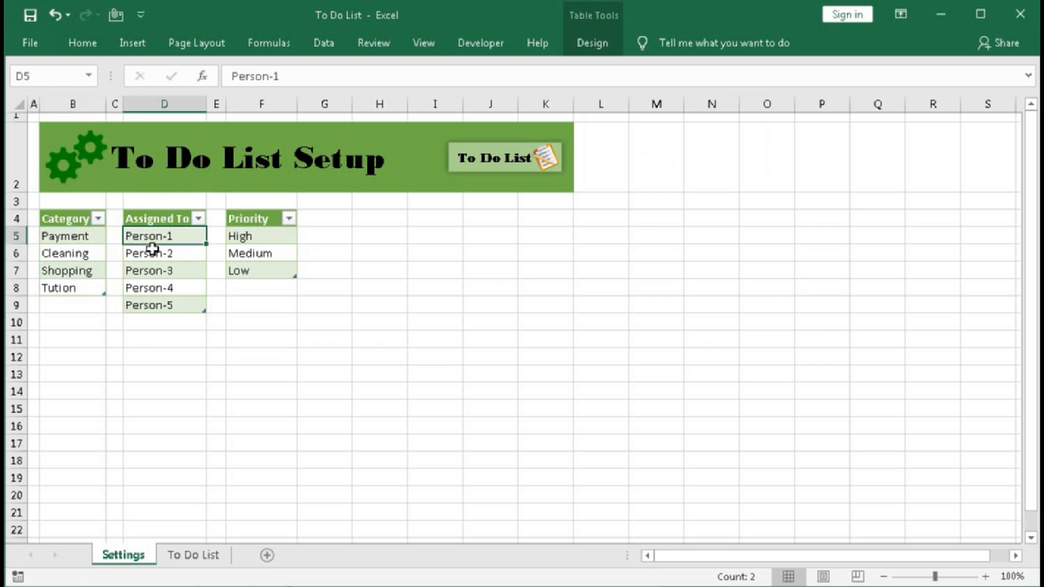
{"action": "left_click_drag", "start_coordinate": [152, 248], "coordinate": [149, 301]}
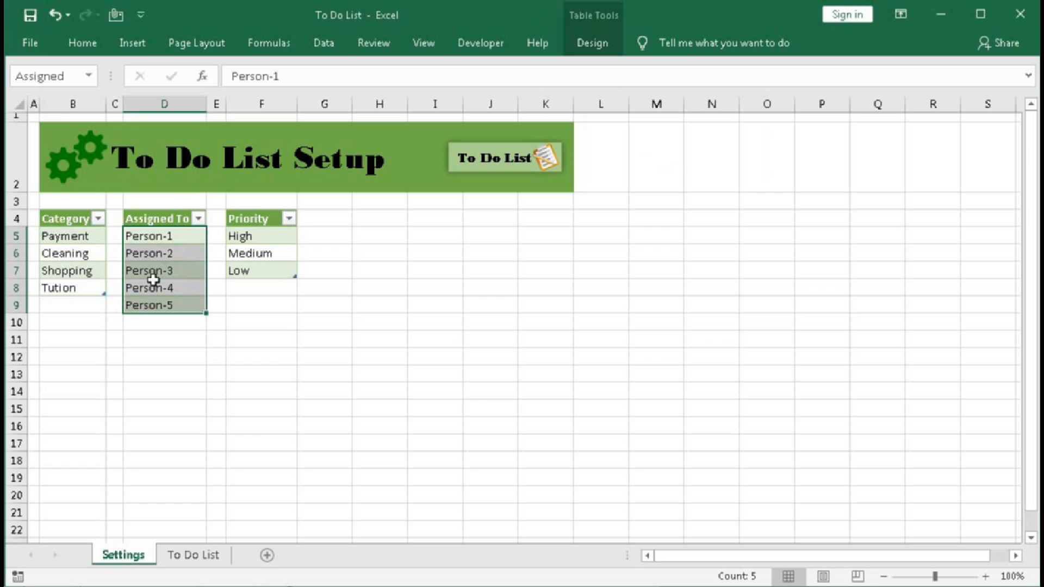
{"action": "left_click", "coordinate": [157, 236]}
{"action": "left_click_drag", "start_coordinate": [157, 237], "coordinate": [148, 304]}
{"action": "left_click_drag", "start_coordinate": [244, 237], "coordinate": [248, 271]}
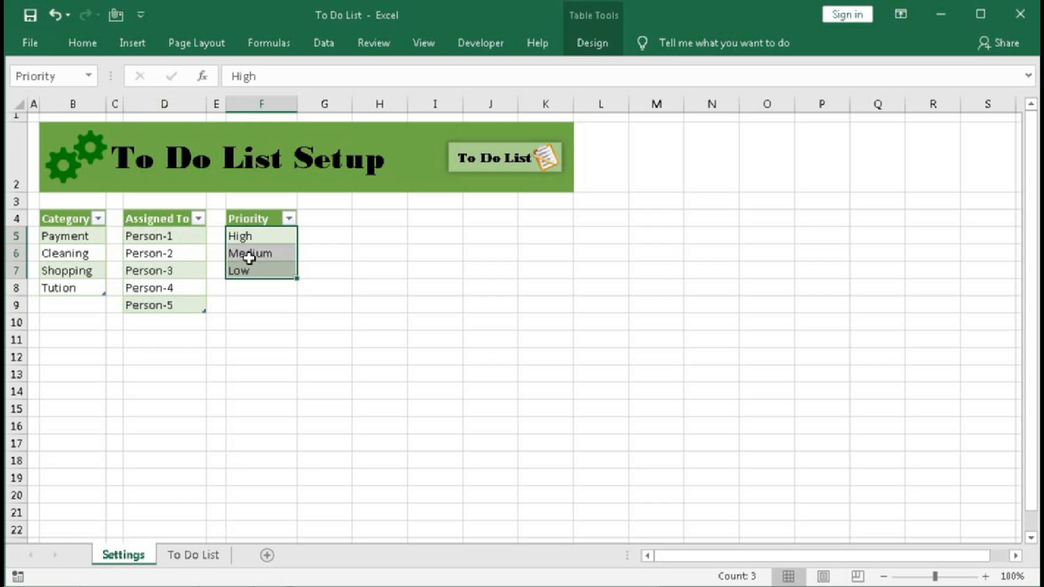
{"action": "left_click", "coordinate": [248, 239]}
{"action": "left_click", "coordinate": [248, 254]}
{"action": "left_click", "coordinate": [248, 270]}
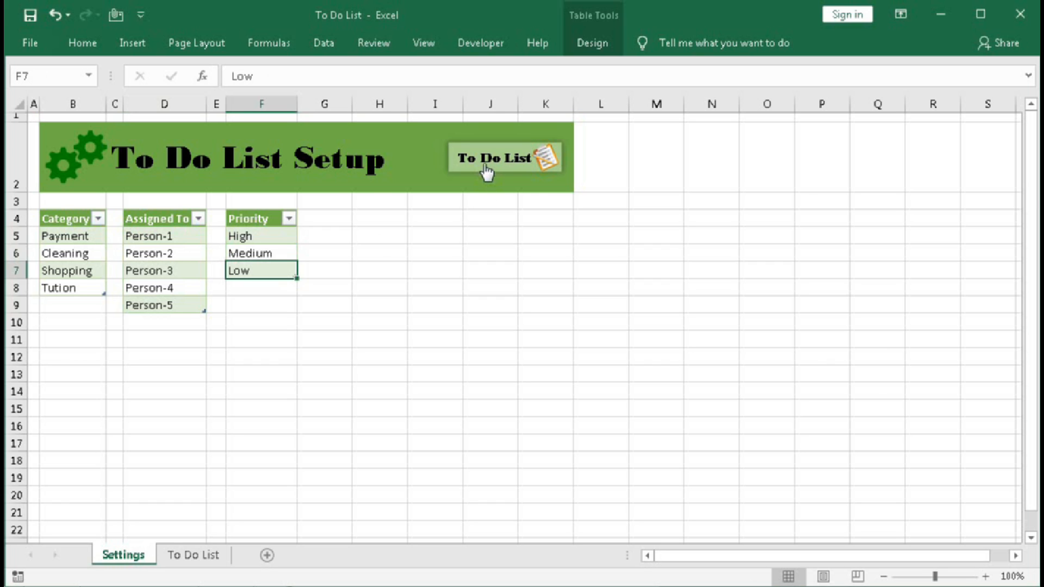
Return to the To Do List sheet and examine the first task's fields, including its Category, Priority and Assigned To choices.
{"action": "left_click", "coordinate": [507, 167]}
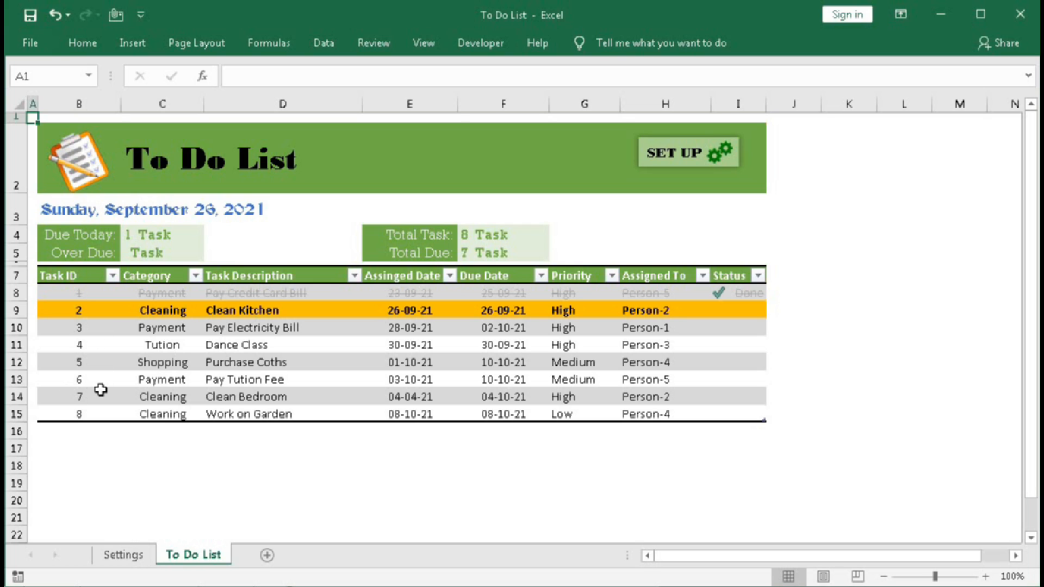
{"action": "left_click", "coordinate": [153, 293]}
{"action": "left_click", "coordinate": [211, 295]}
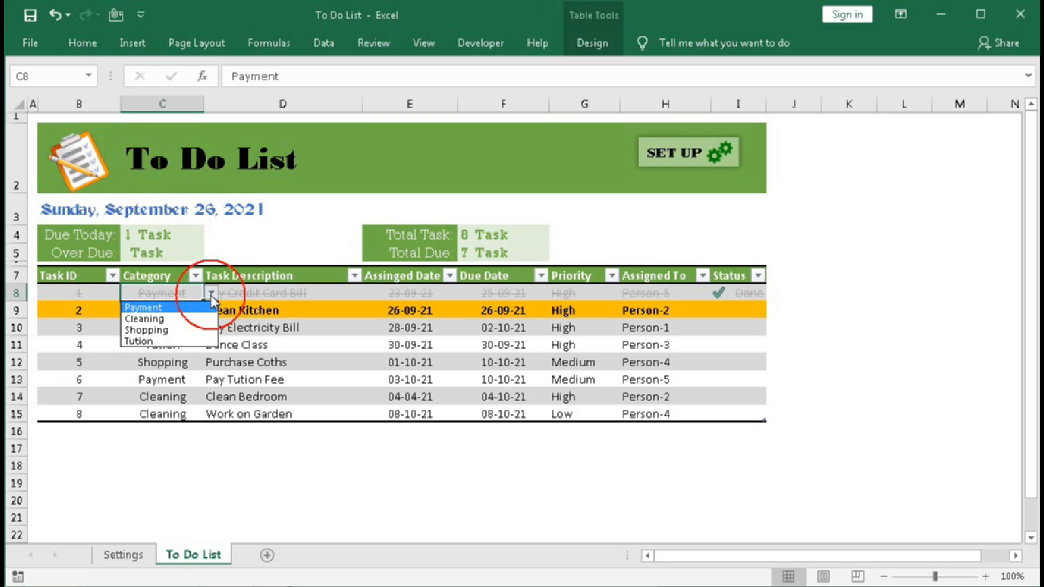
{"action": "left_click", "coordinate": [211, 297]}
{"action": "left_click", "coordinate": [230, 292]}
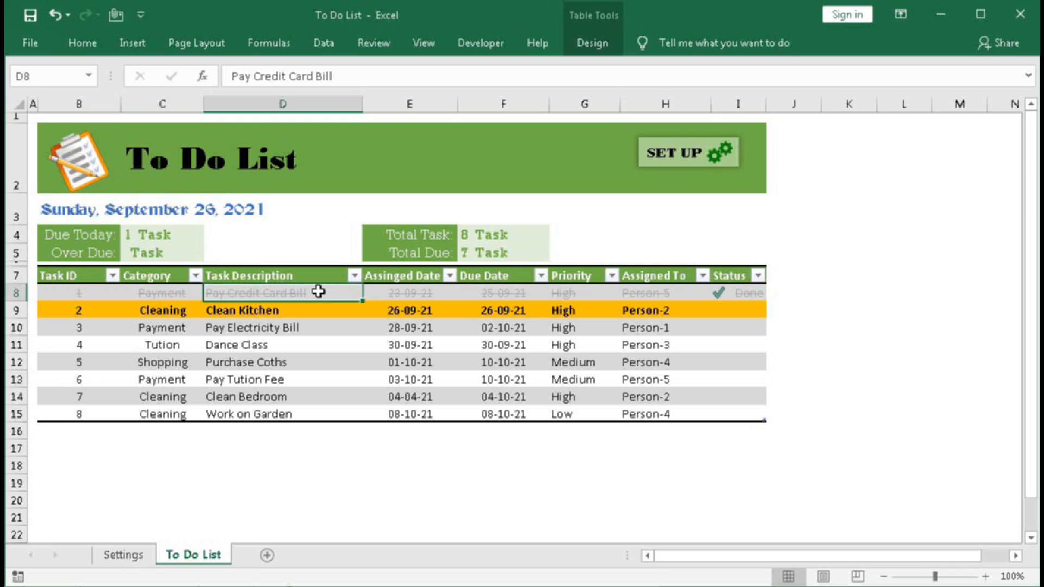
{"action": "left_click", "coordinate": [398, 297]}
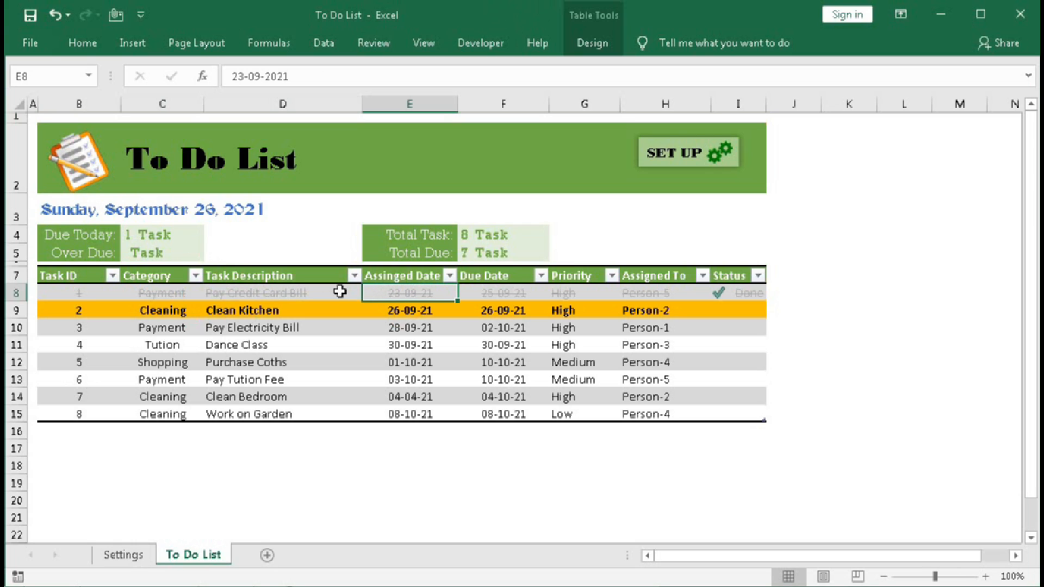
{"action": "left_click", "coordinate": [492, 295]}
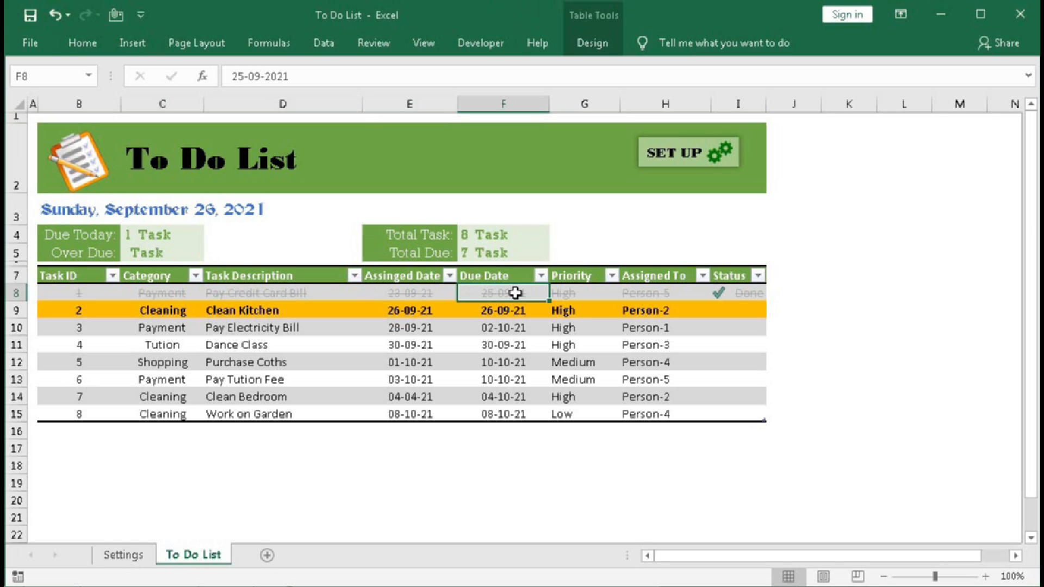
{"action": "left_click", "coordinate": [567, 293]}
{"action": "left_click", "coordinate": [629, 293]}
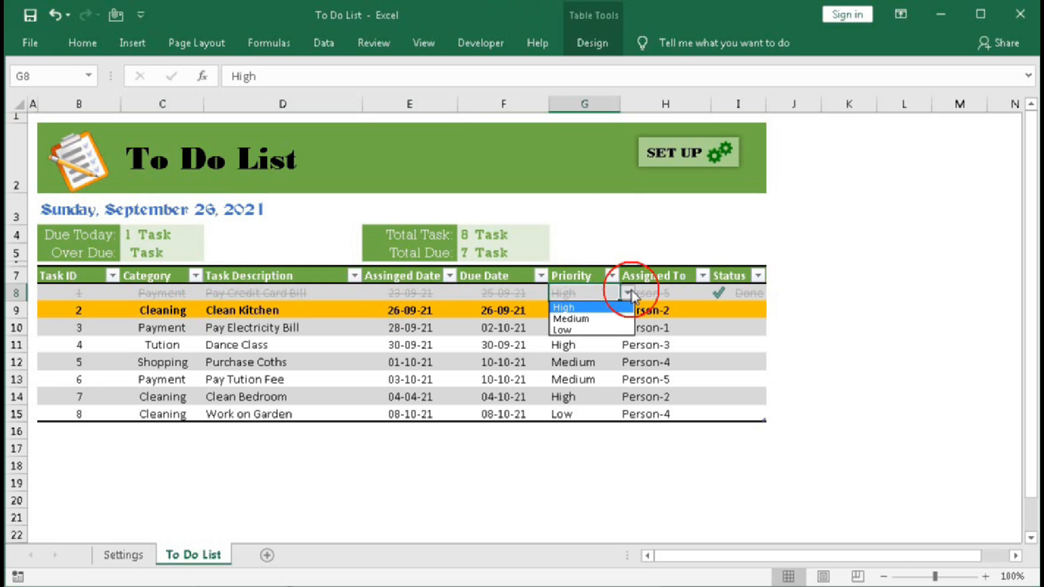
{"action": "left_click", "coordinate": [630, 294]}
{"action": "left_click", "coordinate": [656, 291]}
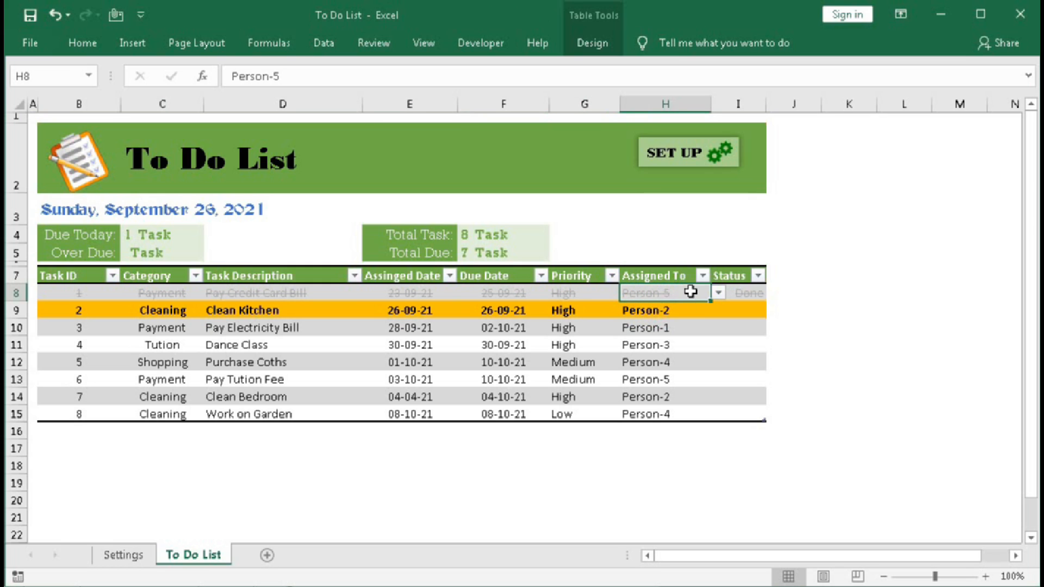
{"action": "left_click", "coordinate": [719, 293]}
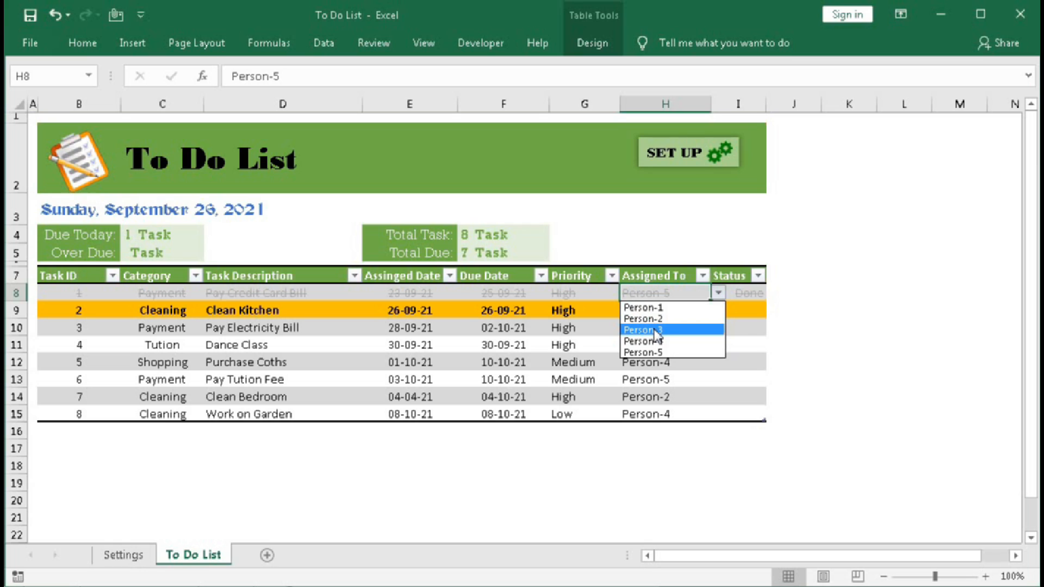
{"action": "left_click", "coordinate": [736, 322]}
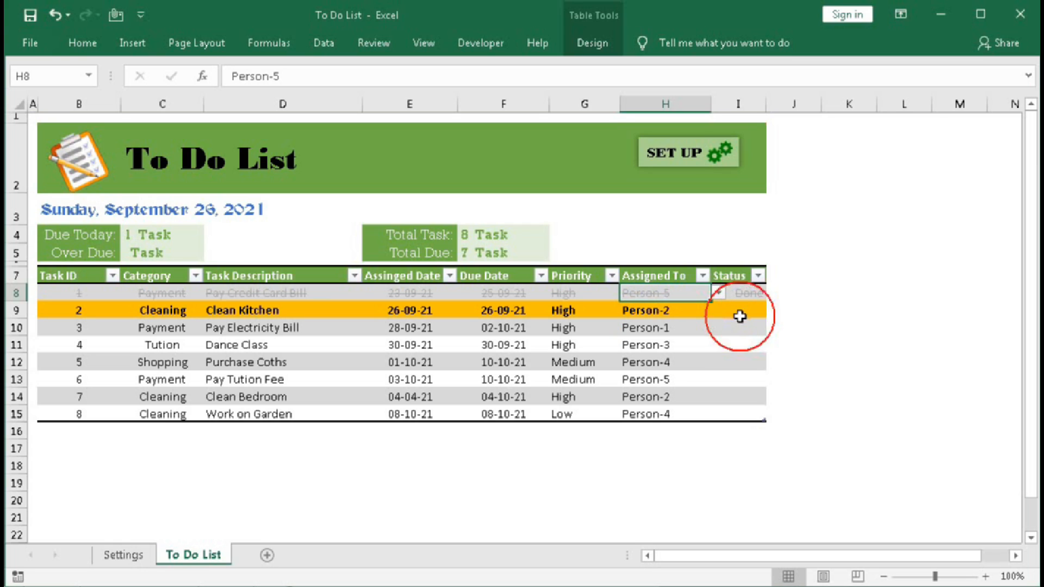
{"action": "left_click", "coordinate": [619, 328]}
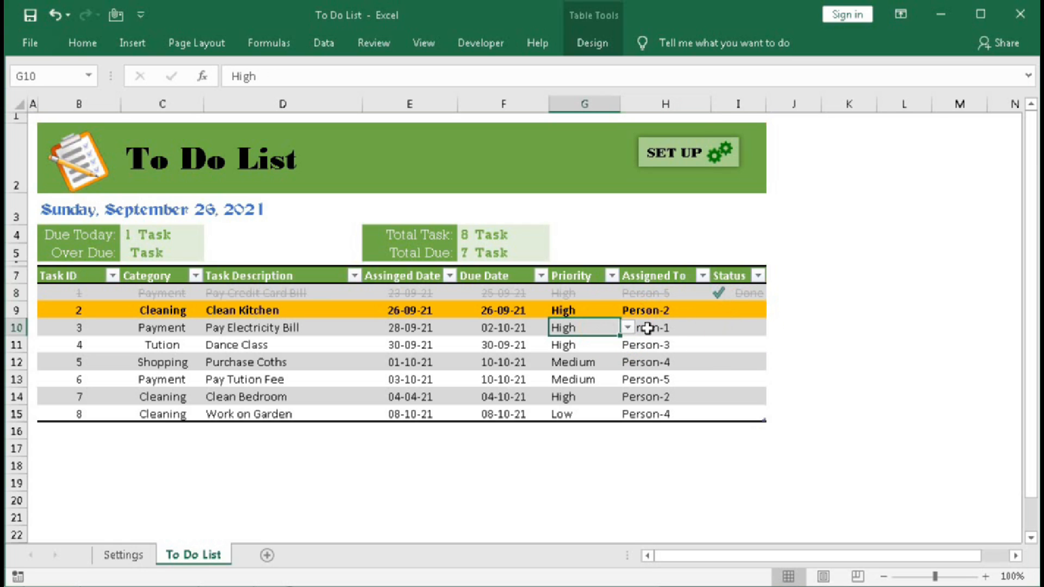
Mark the Clean Kitchen task as done by entering 1 as its status.
{"action": "left_click", "coordinate": [731, 314]}
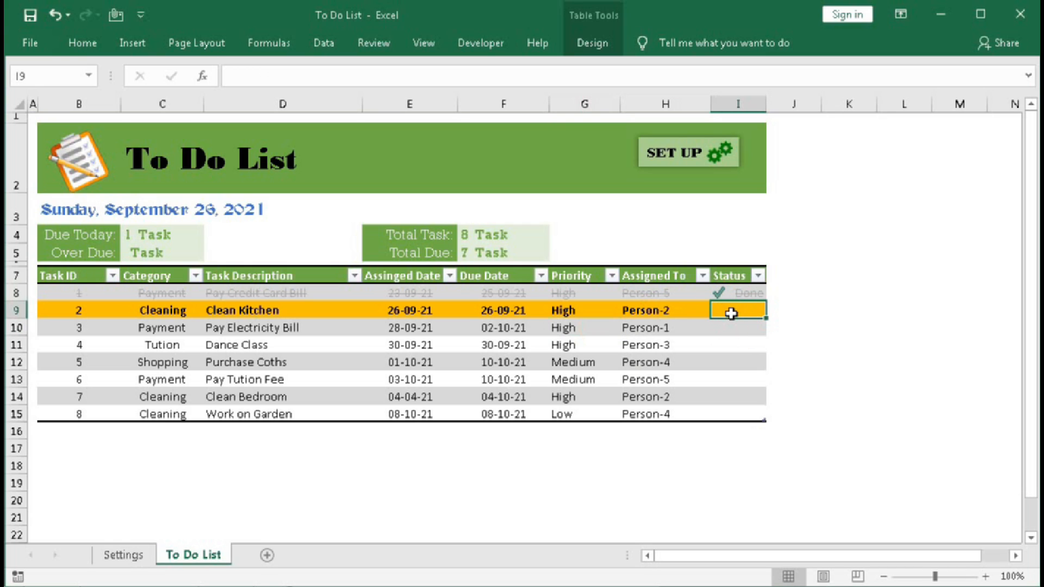
{"action": "type", "text": "1"}
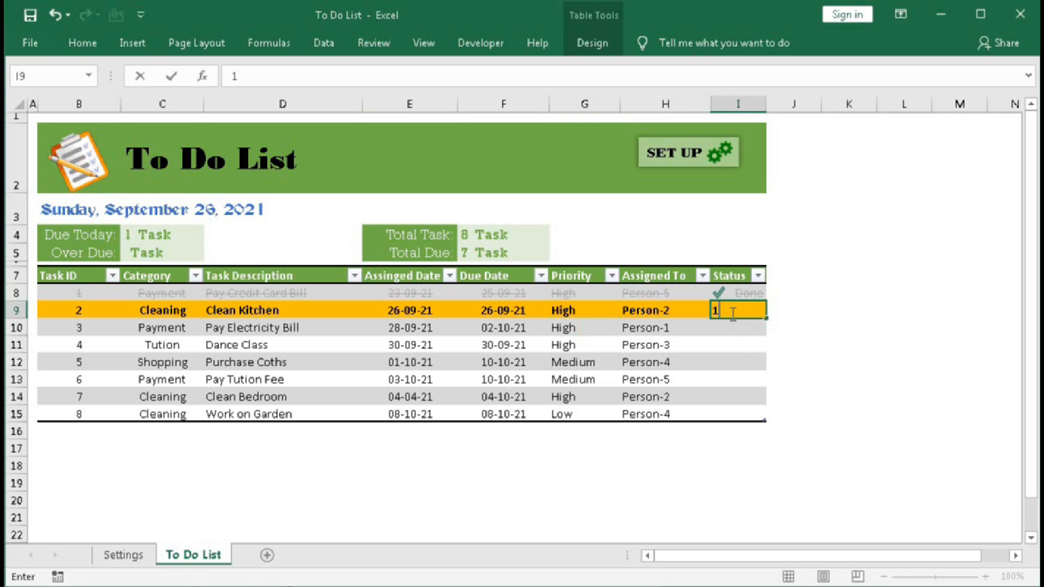
{"action": "key", "text": "Return"}
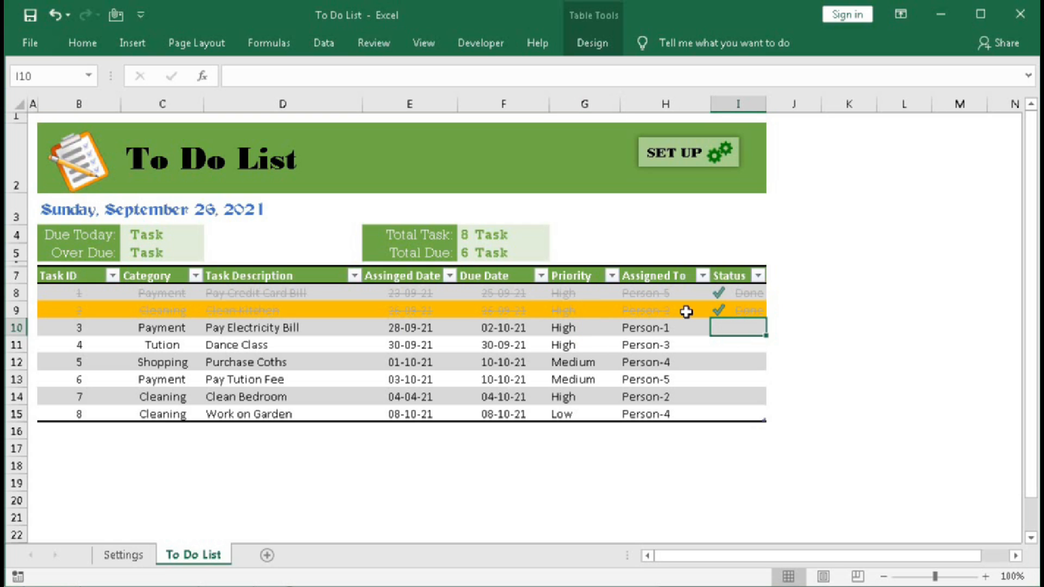
Append a new row to the end of the task table and set its category to Payment.
{"action": "left_click", "coordinate": [724, 414]}
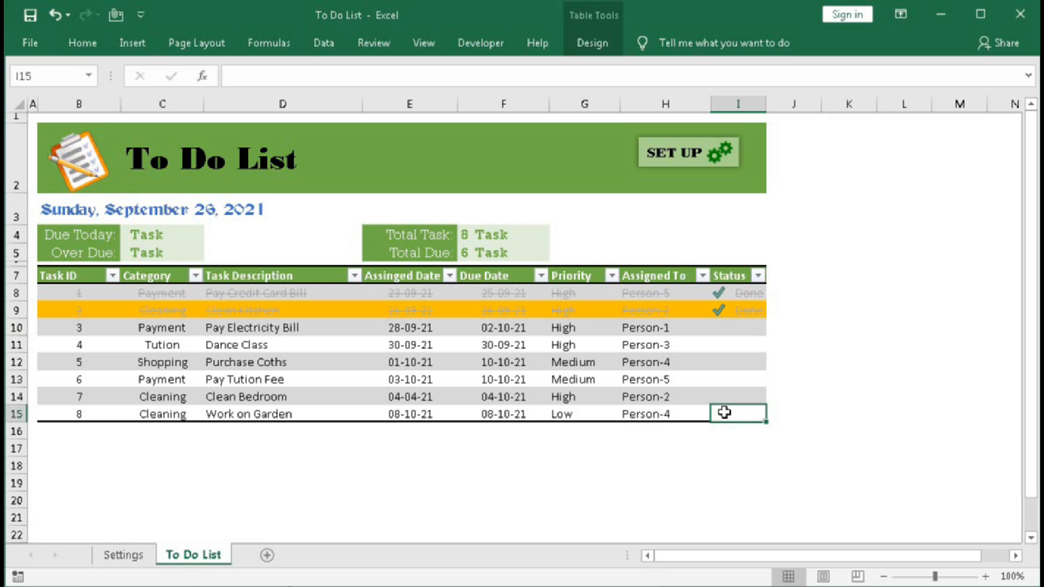
{"action": "key", "text": "Tab"}
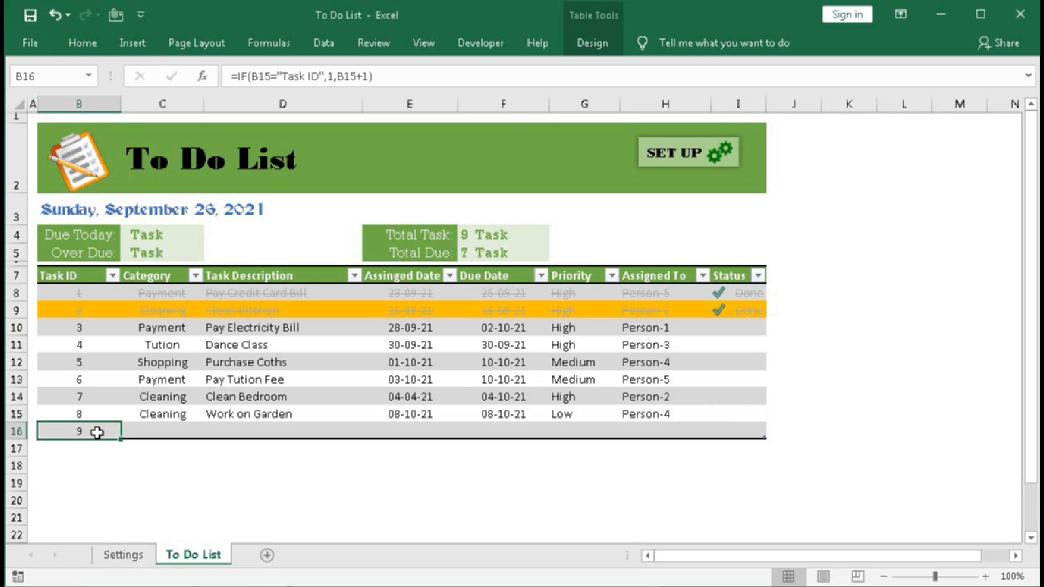
{"action": "left_click", "coordinate": [145, 431]}
{"action": "left_click", "coordinate": [212, 433]}
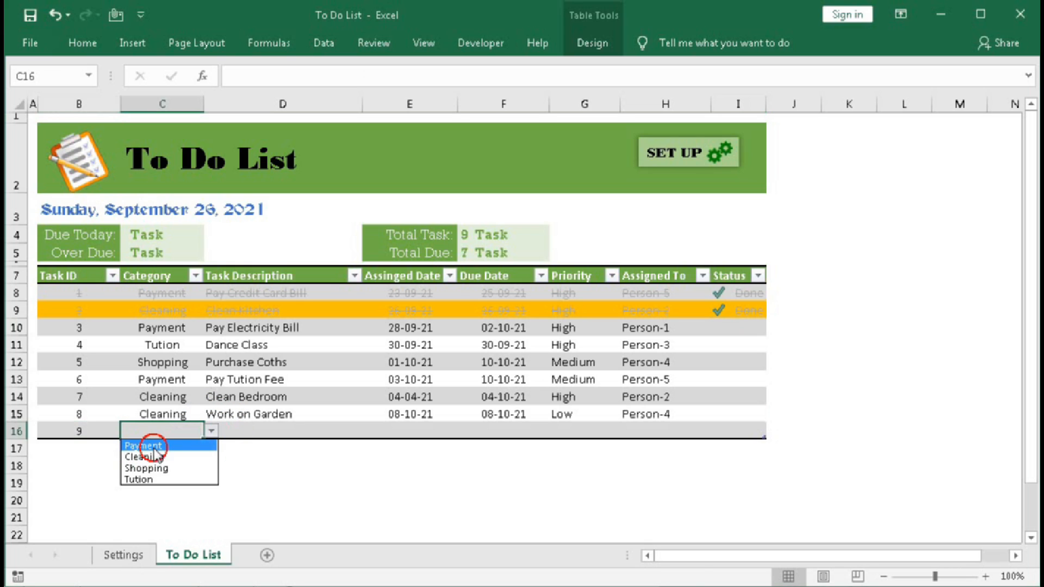
{"action": "left_click", "coordinate": [154, 449]}
Enter Rent Payment as the new task's description.
{"action": "left_click", "coordinate": [236, 430]}
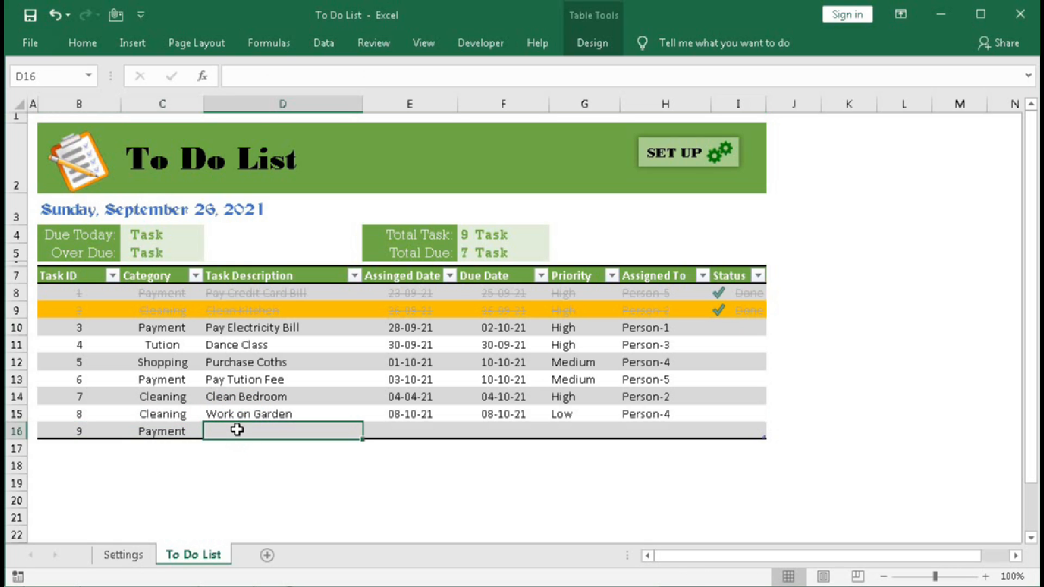
{"action": "type", "text": "Rent"}
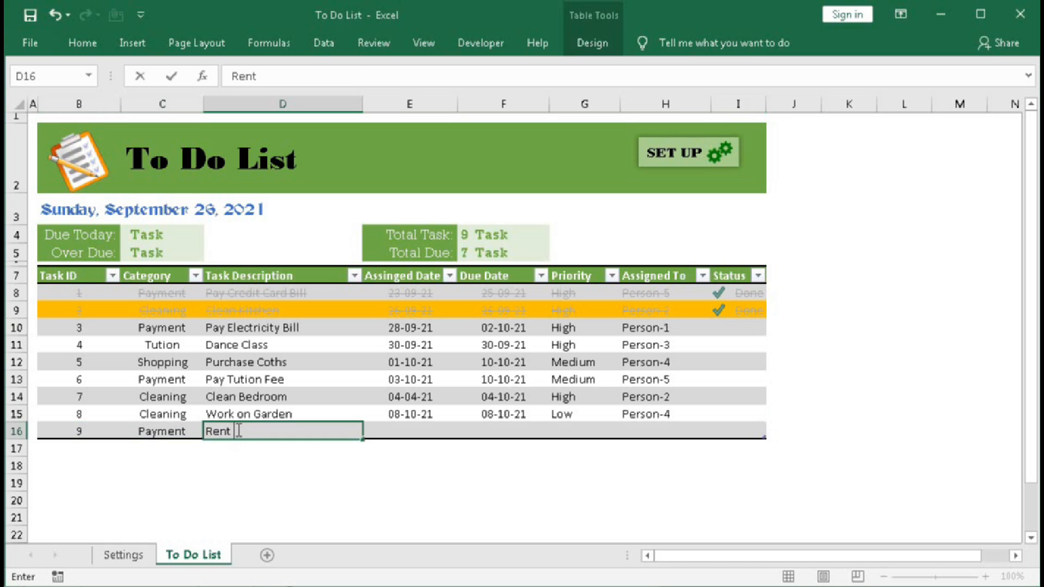
{"action": "type", "text": " Payment"}
{"action": "key", "text": "Tab"}
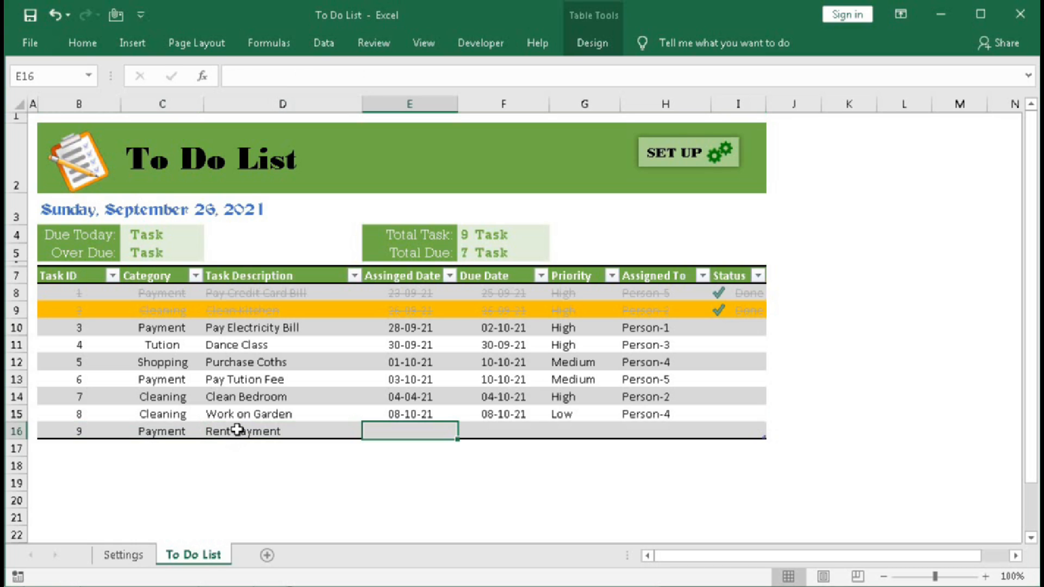
Set the Rent Payment task's assigned date to 10-10-21 and its due date to 15-10-21.
{"action": "type", "text": "10"}
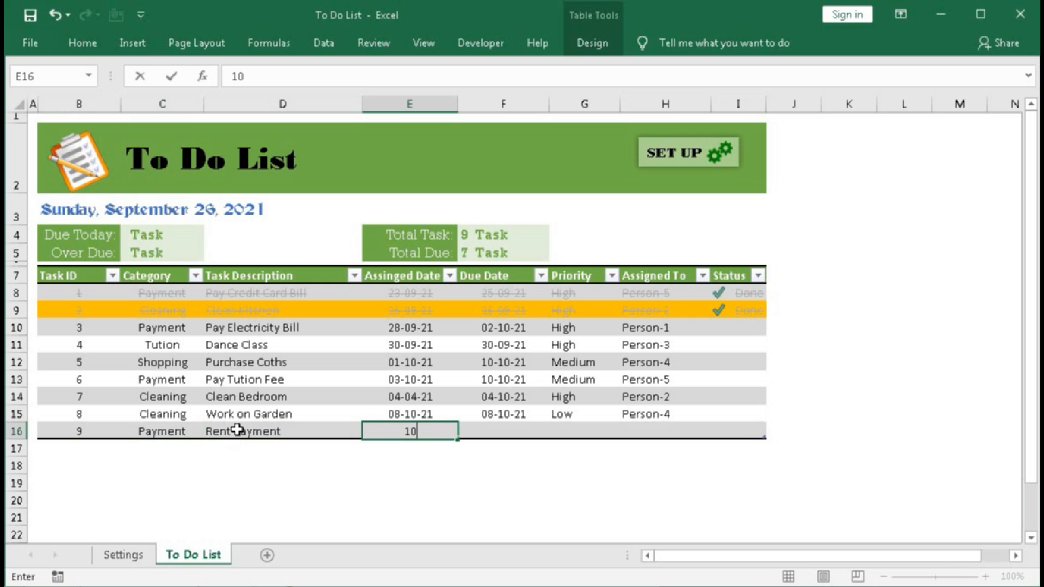
{"action": "type", "text": "-10-21"}
{"action": "key", "text": "Tab"}
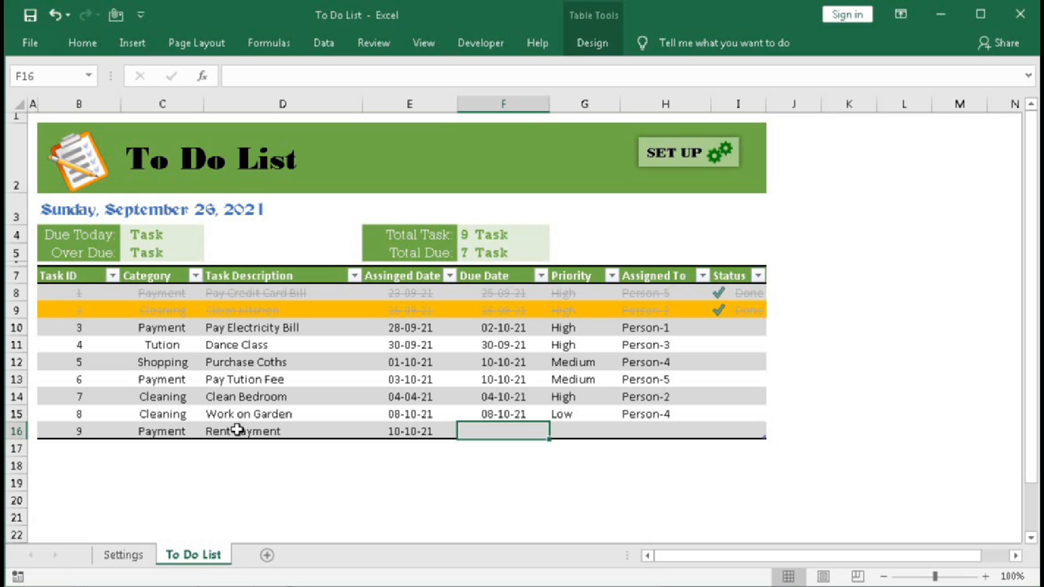
{"action": "type", "text": "15-1"}
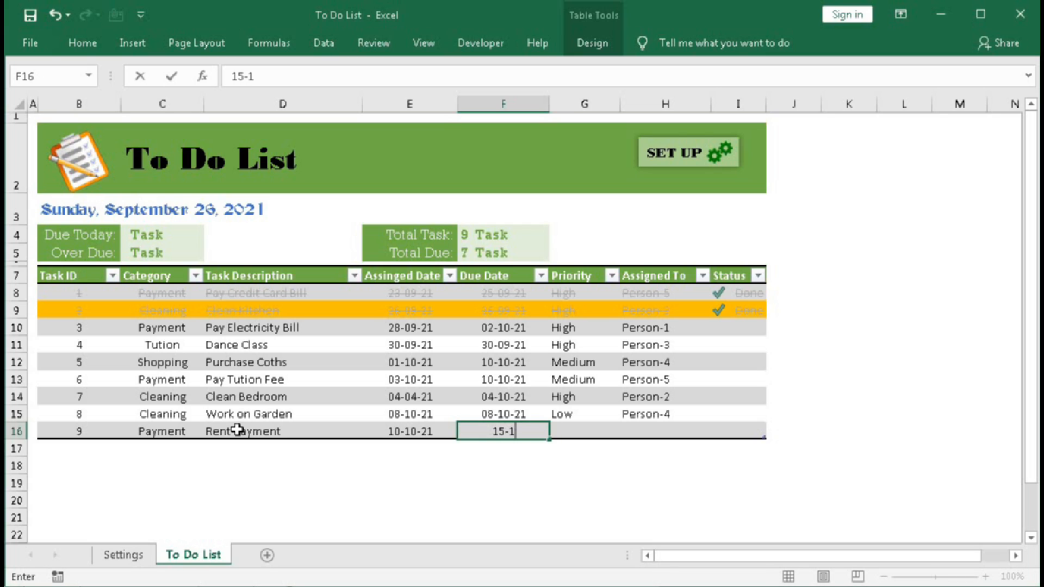
{"action": "type", "text": "0-21"}
{"action": "key", "text": "Tab"}
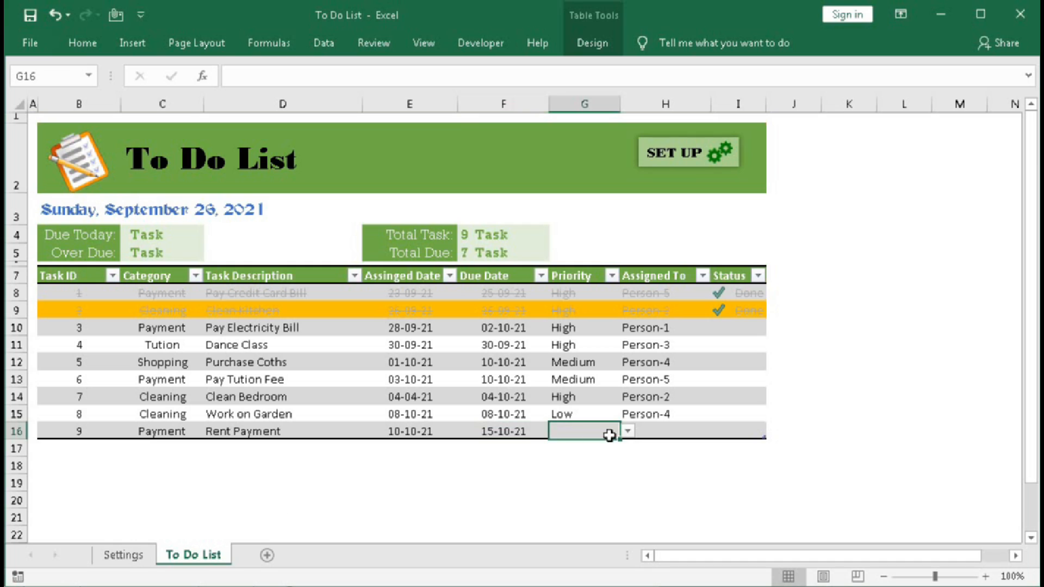
Give the Rent Payment task Medium priority and assign it to Person-2.
{"action": "left_click", "coordinate": [628, 431]}
{"action": "left_click", "coordinate": [593, 458]}
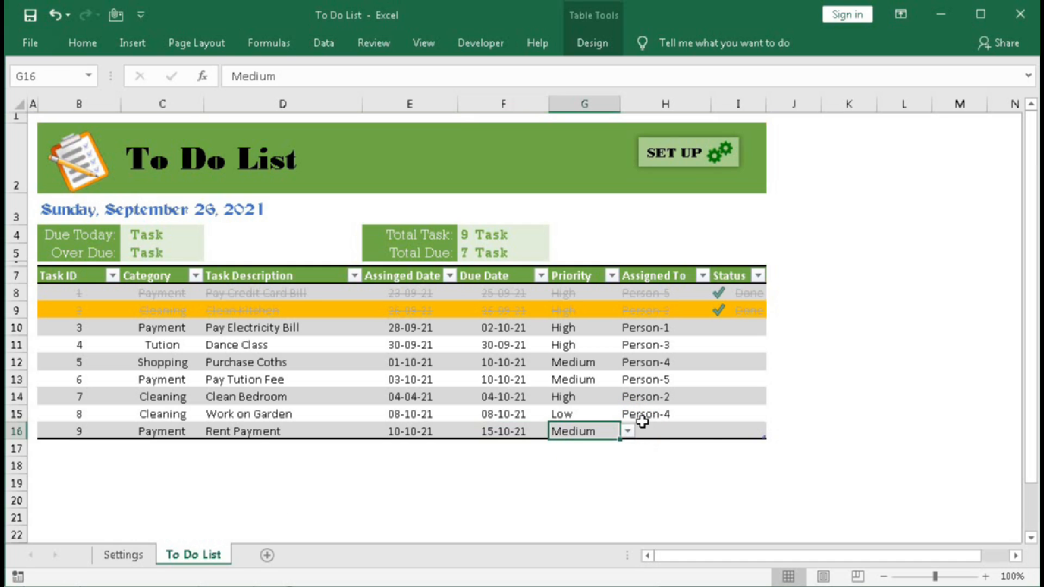
{"action": "left_click", "coordinate": [649, 429]}
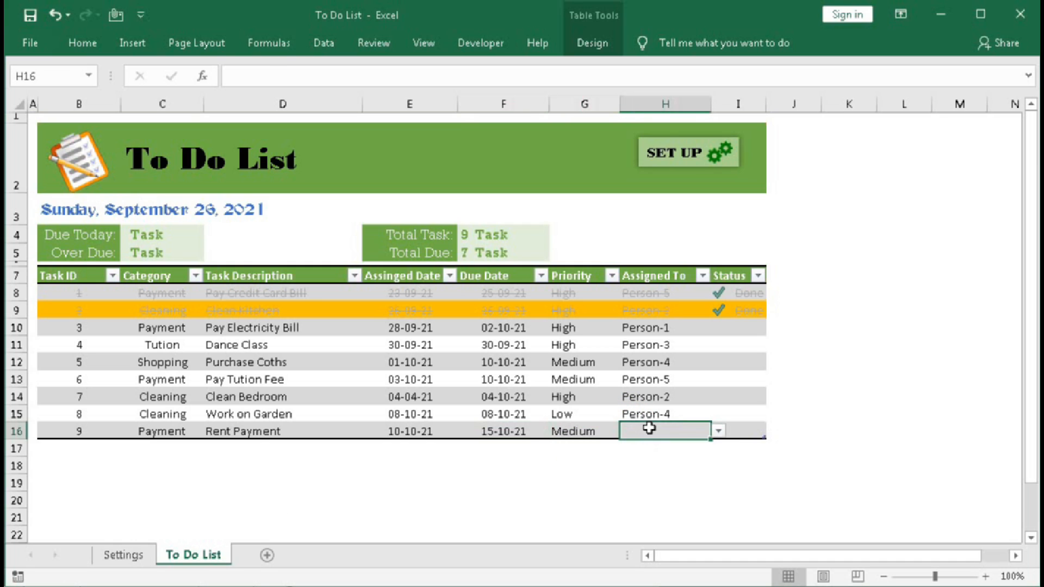
{"action": "left_click", "coordinate": [719, 431]}
{"action": "left_click", "coordinate": [655, 457]}
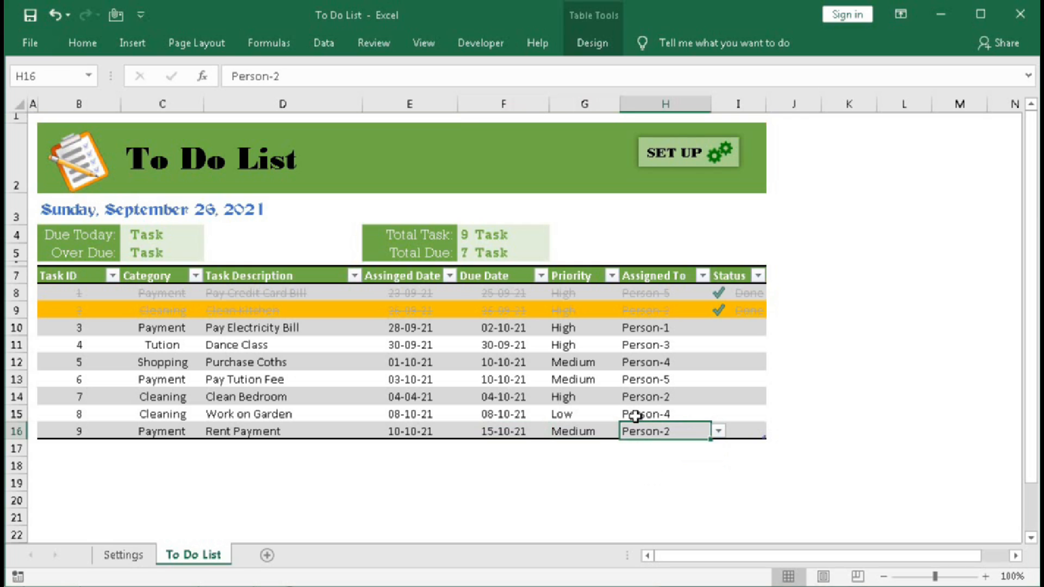
{"action": "left_click", "coordinate": [735, 329]}
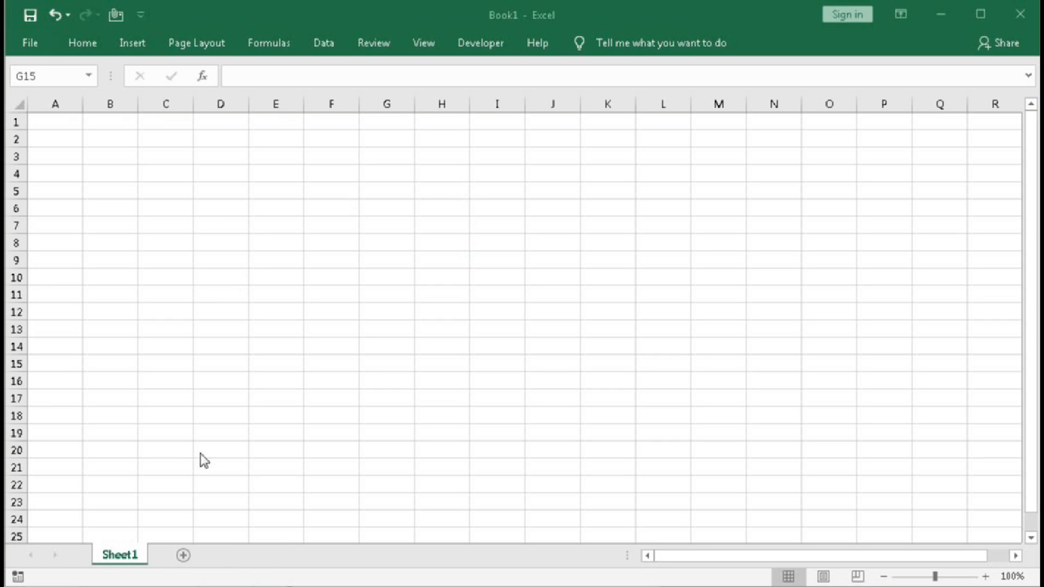
Rename Sheet1 of the blank Book1 workbook as Setup.
{"action": "double_click", "coordinate": [128, 556]}
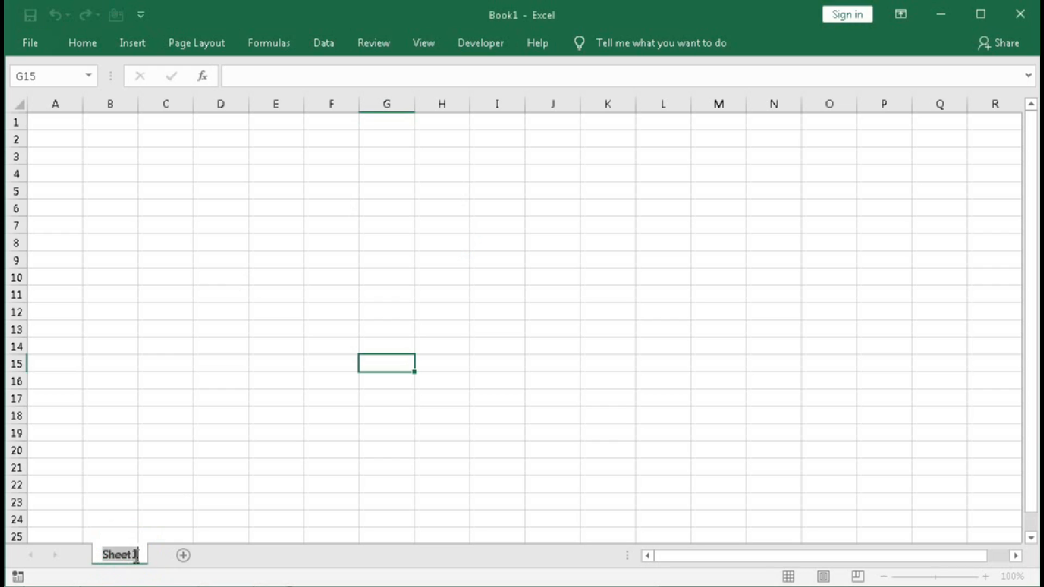
{"action": "type", "text": "S"}
{"action": "type", "text": "up"}
{"action": "key", "text": "Return"}
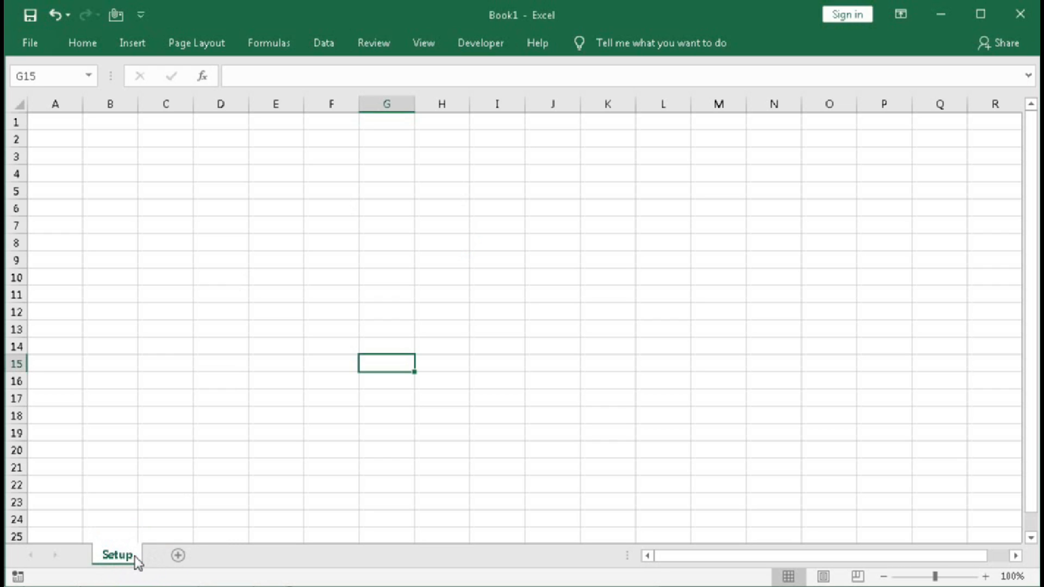
Add a new worksheet after Setup and name it To Do List.
{"action": "left_click", "coordinate": [178, 556]}
{"action": "double_click", "coordinate": [174, 555]}
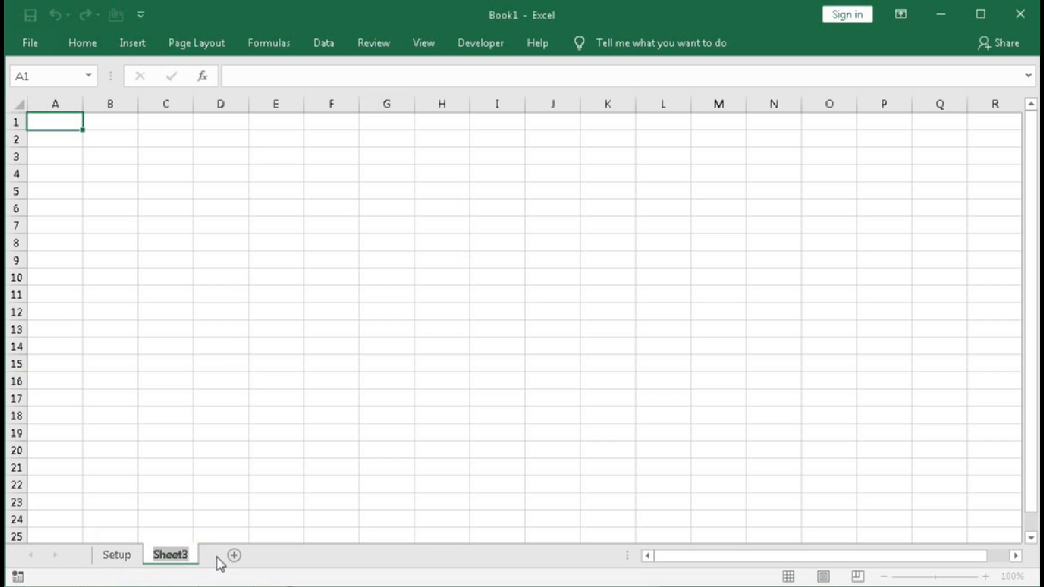
{"action": "type", "text": "To Do Li"}
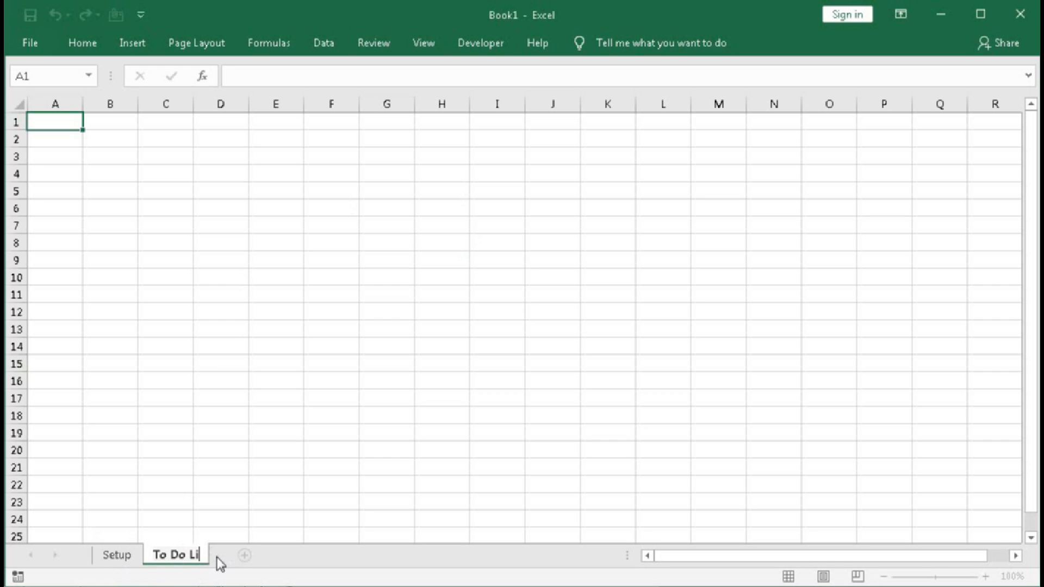
{"action": "type", "text": "st"}
{"action": "key", "text": "Return"}
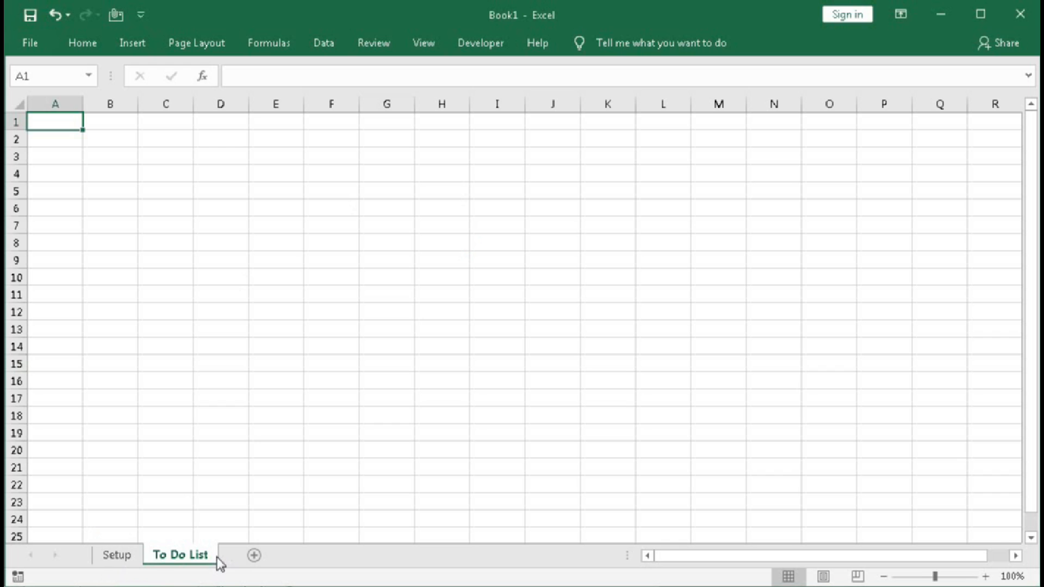
On the Setup sheet, shrink column A and row 1 to thin margins and merge and center cells C2:I2.
{"action": "left_click", "coordinate": [126, 557]}
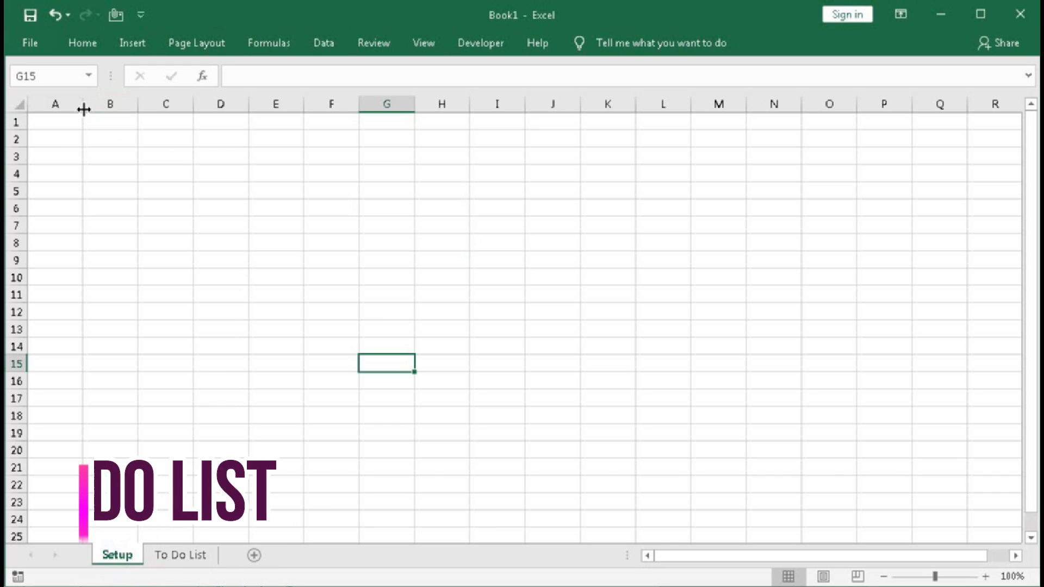
{"action": "left_click_drag", "start_coordinate": [83, 107], "coordinate": [18, 123]}
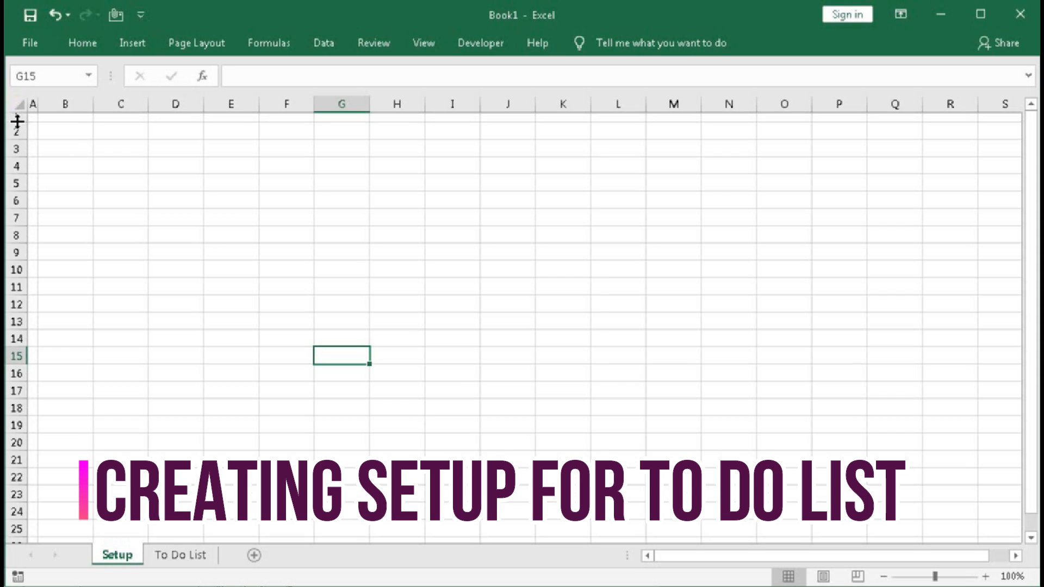
{"action": "left_click", "coordinate": [112, 130]}
{"action": "left_click_drag", "start_coordinate": [113, 131], "coordinate": [454, 131]}
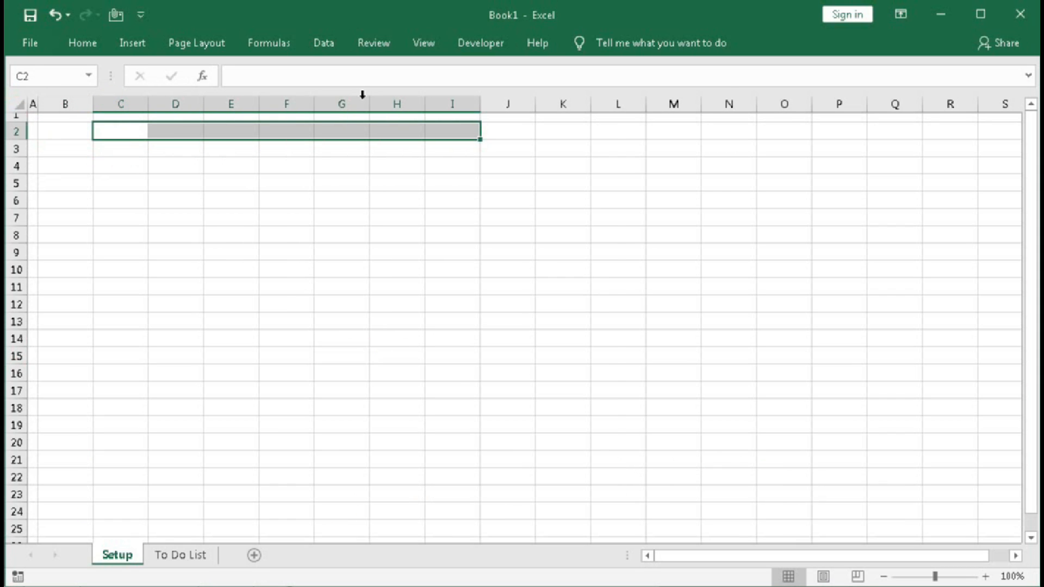
{"action": "left_click", "coordinate": [82, 43]}
{"action": "left_click", "coordinate": [436, 103]}
{"action": "left_click", "coordinate": [182, 175]}
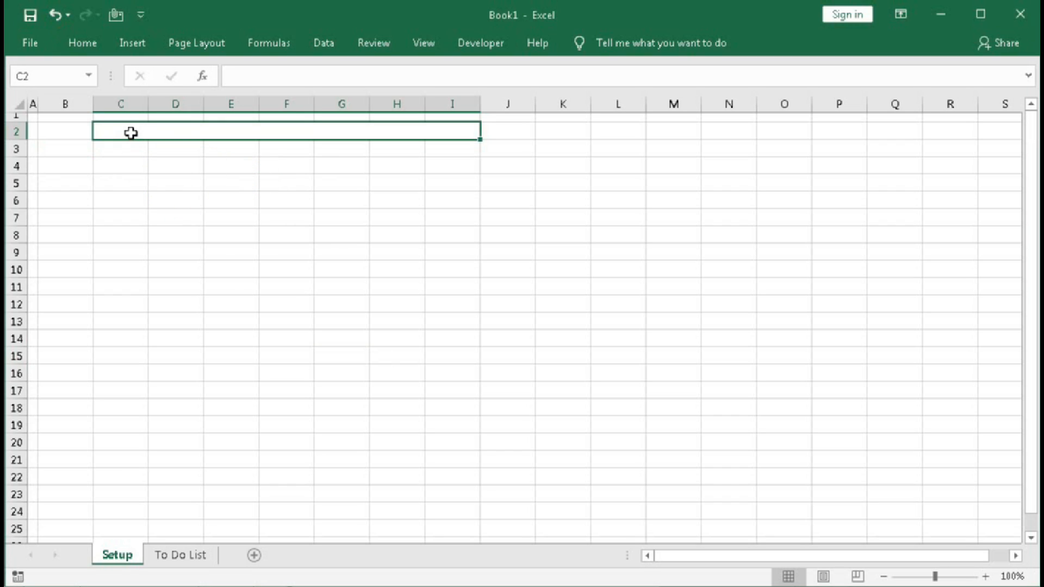
Enter the title To Do List Setup in the merged cell C2.
{"action": "type", "text": "To"}
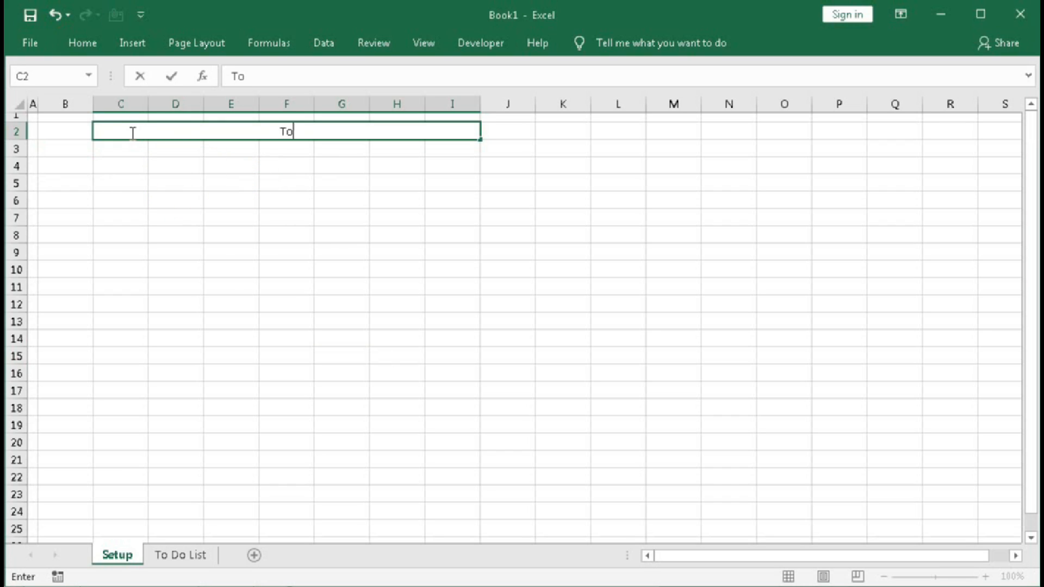
{"action": "type", "text": " Do List Set"}
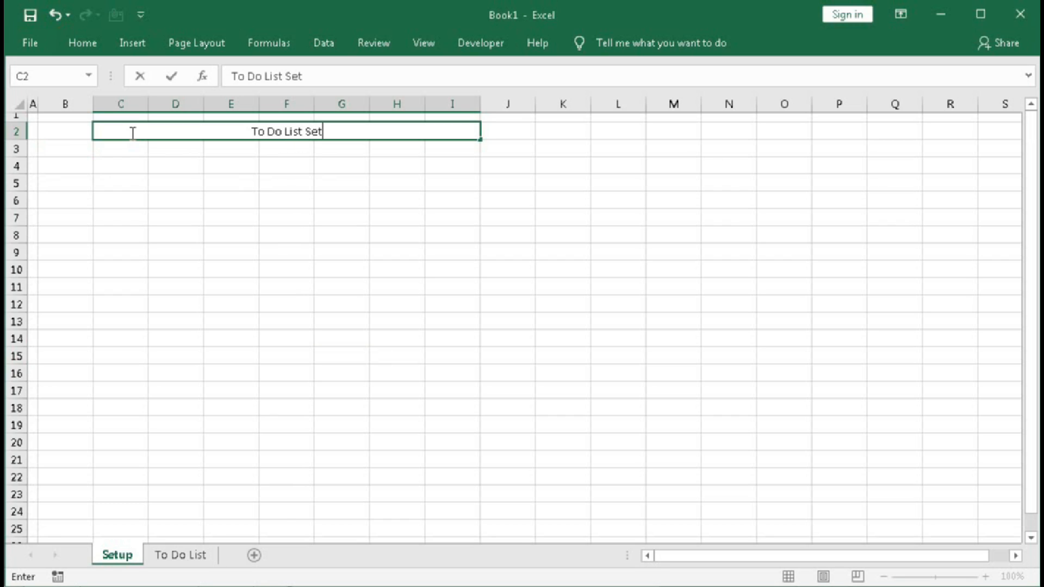
{"action": "type", "text": "up"}
{"action": "key", "text": "Return"}
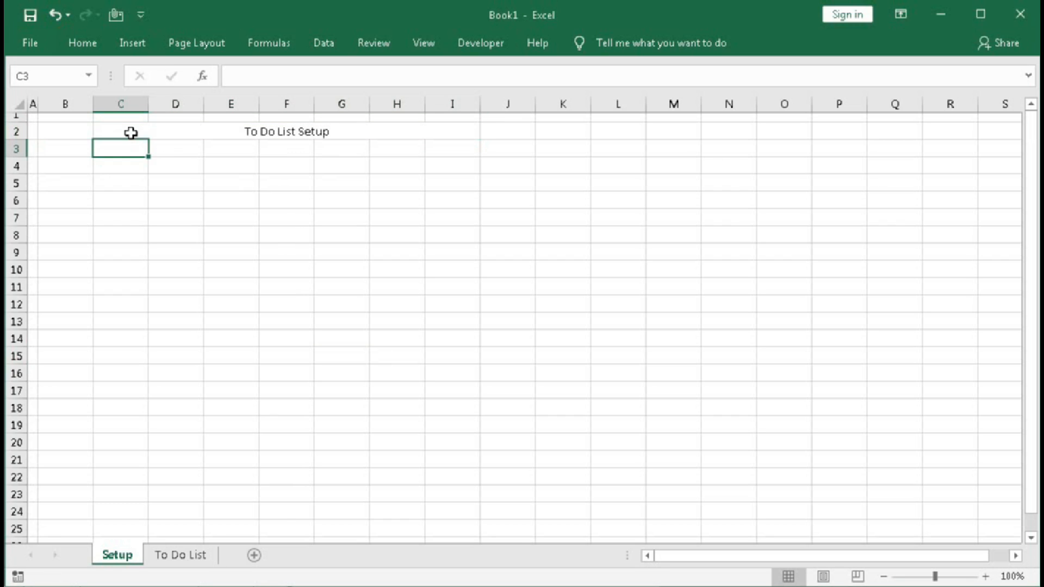
Increase the font size of the To Do List Setup title to 22.
{"action": "left_click", "coordinate": [121, 134]}
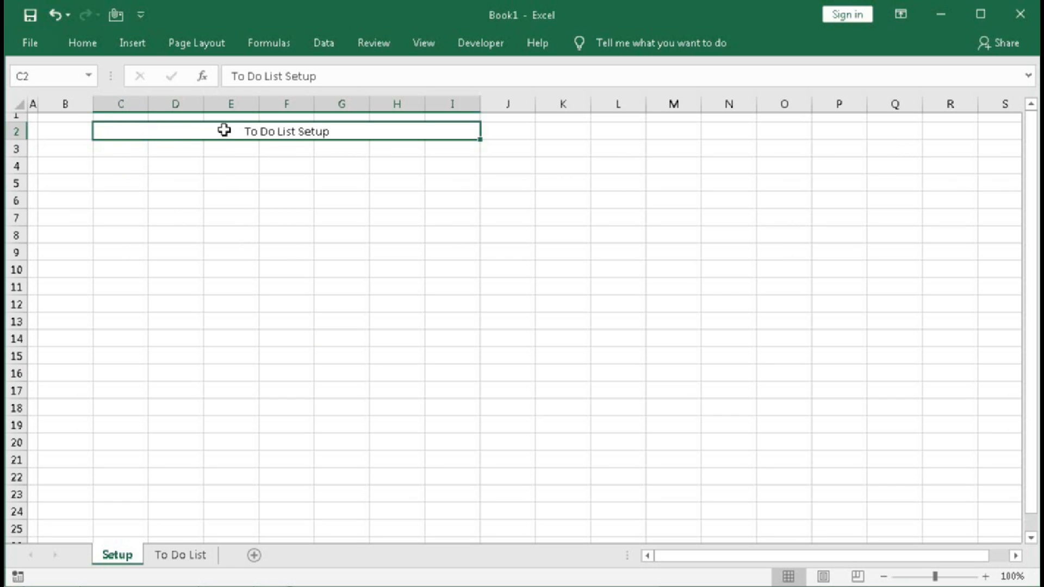
{"action": "left_click", "coordinate": [83, 44]}
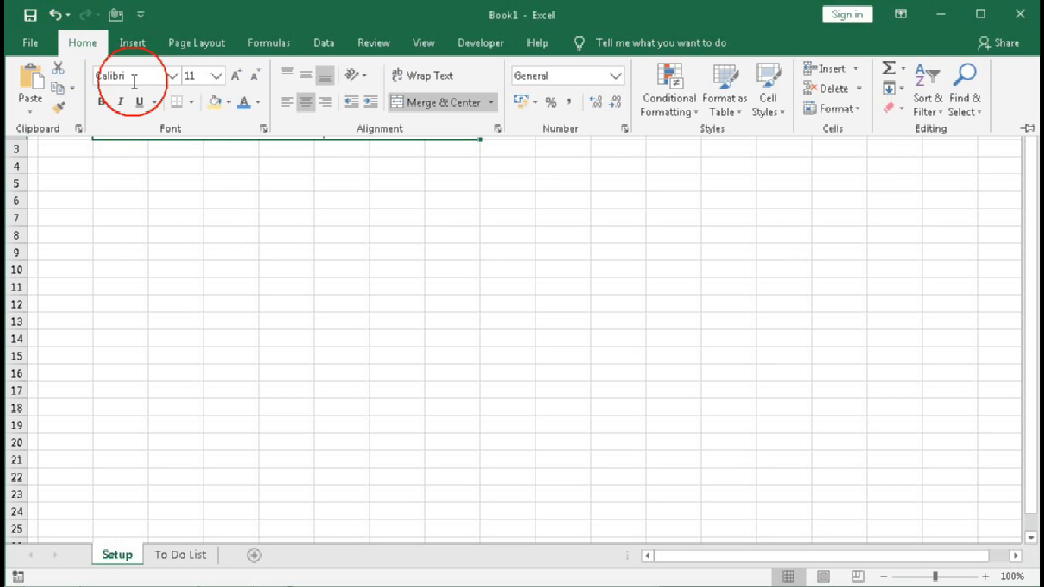
{"action": "left_click", "coordinate": [236, 80]}
{"action": "left_click", "coordinate": [235, 80]}
{"action": "left_click", "coordinate": [235, 80]}
{"action": "left_click", "coordinate": [235, 80]}
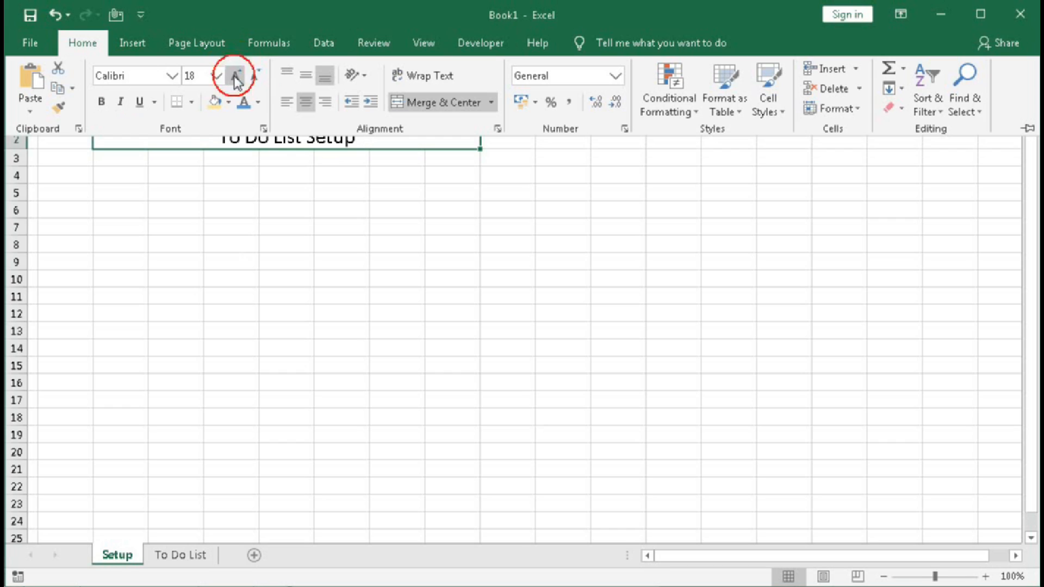
{"action": "left_click", "coordinate": [236, 80]}
{"action": "left_click", "coordinate": [235, 81]}
Set the title's font to Bodoni MT Black and align it left.
{"action": "left_click", "coordinate": [172, 76]}
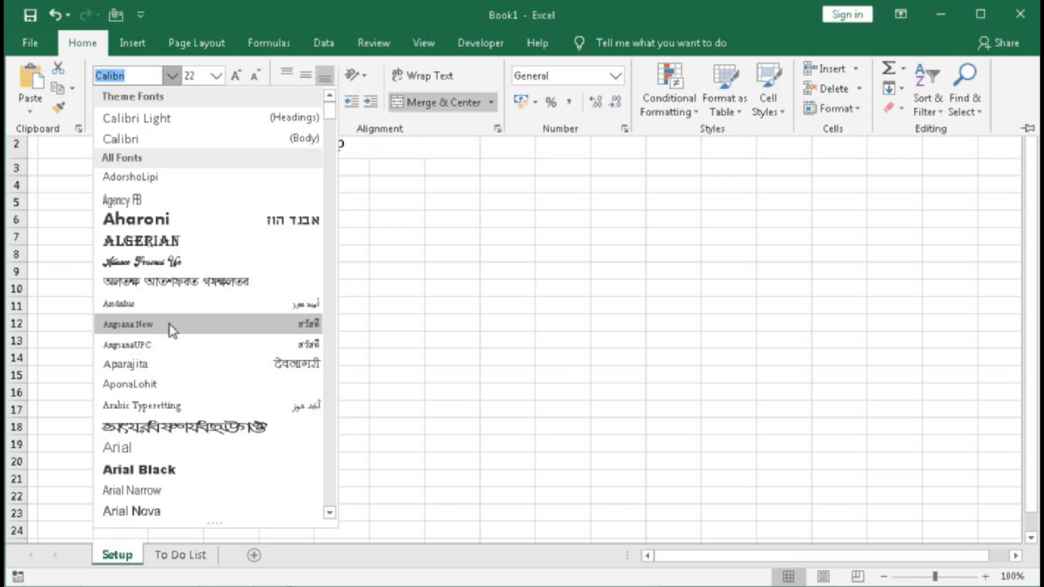
{"action": "scroll", "coordinate": [187, 342], "scroll_direction": "down", "scroll_amount": 6}
{"action": "scroll", "coordinate": [186, 356], "scroll_direction": "down", "scroll_amount": 3}
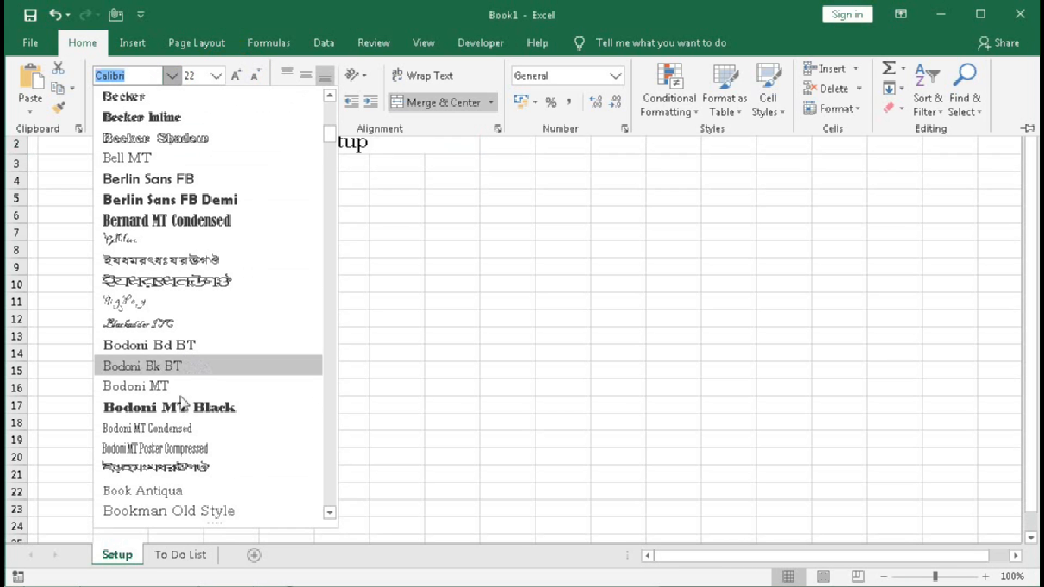
{"action": "left_click", "coordinate": [183, 407]}
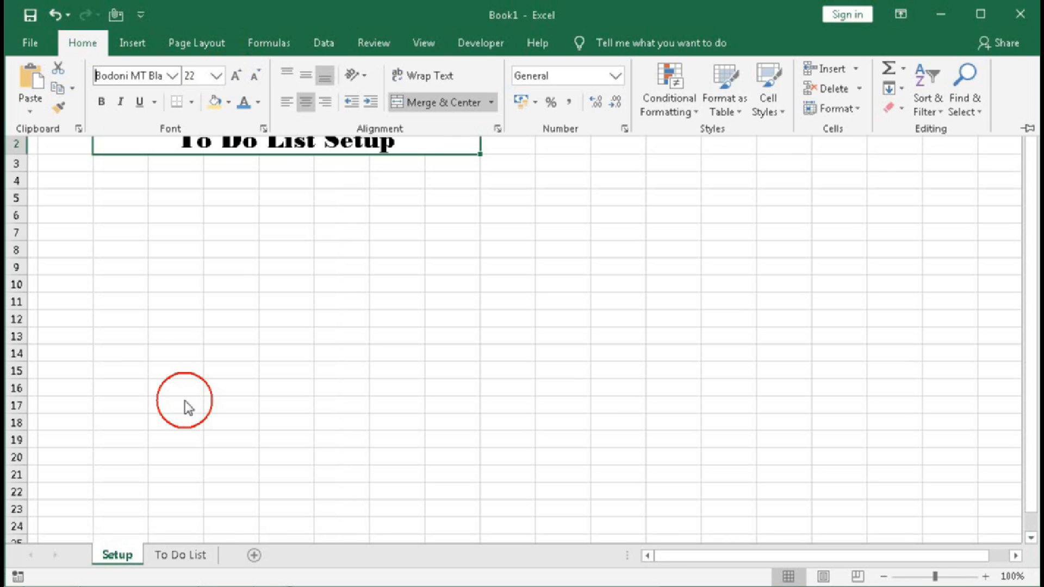
{"action": "left_click", "coordinate": [283, 103]}
{"action": "left_click", "coordinate": [224, 172]}
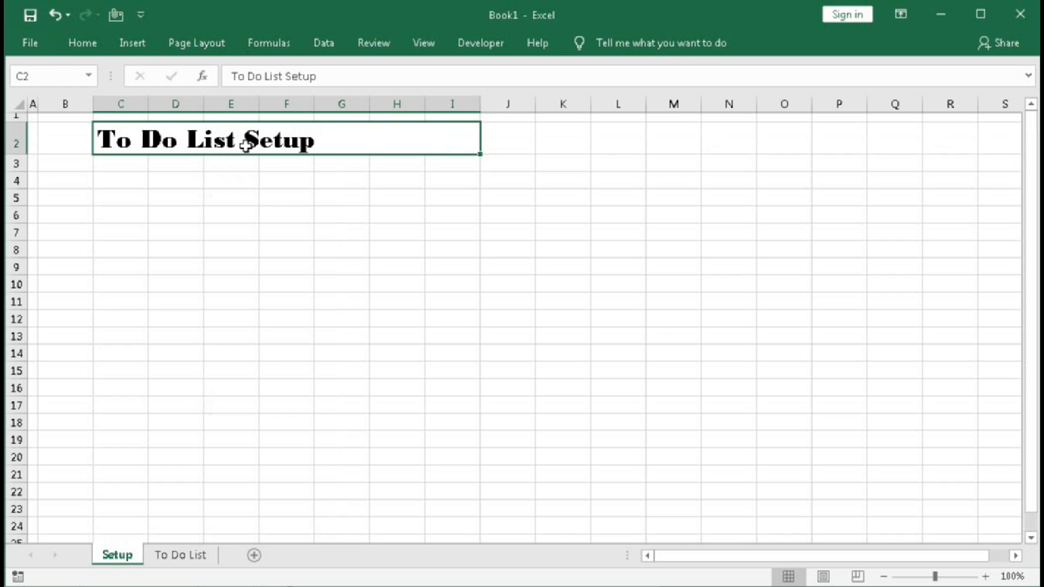
Fill the merged title cell with the standard green color.
{"action": "left_click", "coordinate": [83, 43]}
{"action": "left_click", "coordinate": [232, 106]}
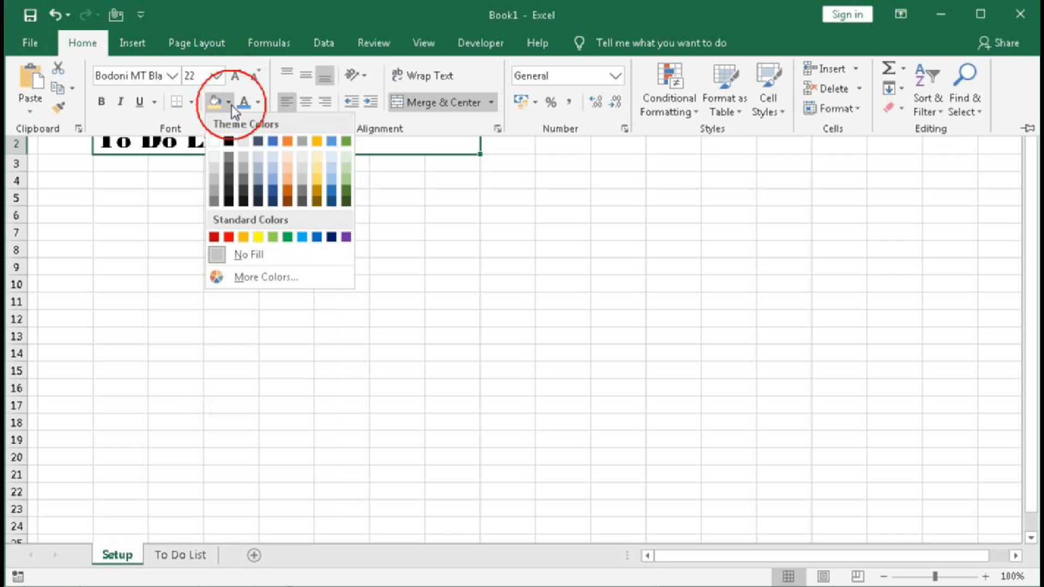
{"action": "left_click", "coordinate": [286, 238]}
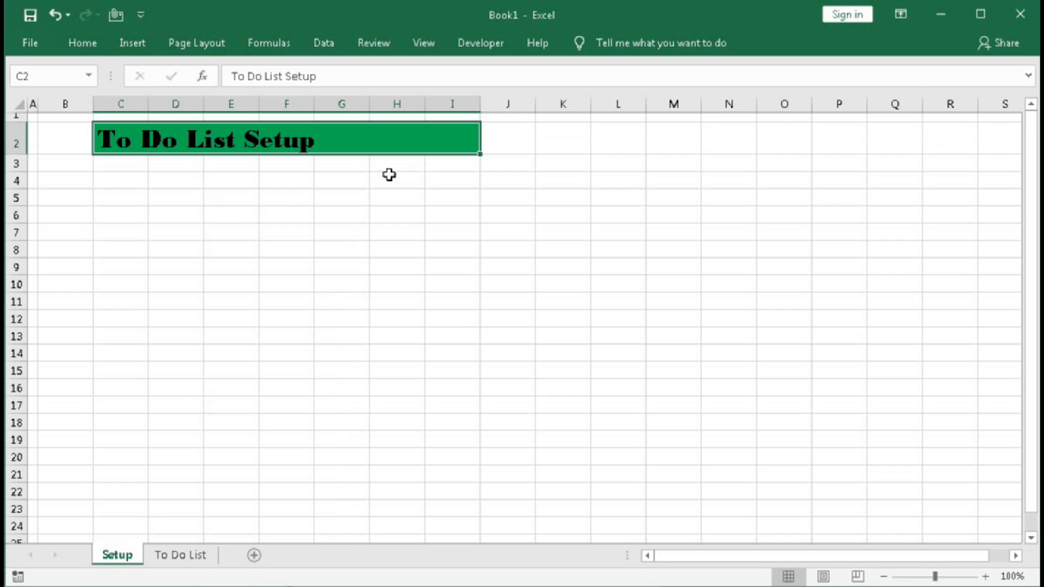
Make row 2 taller and align the title vertically to the middle of its cell.
{"action": "left_click_drag", "start_coordinate": [21, 156], "coordinate": [22, 170]}
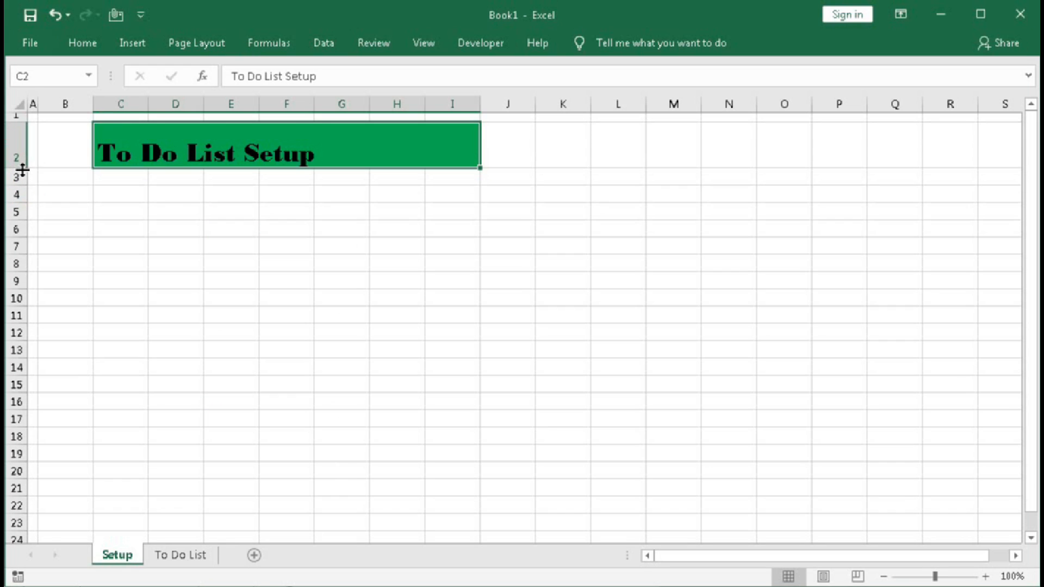
{"action": "left_click", "coordinate": [91, 39]}
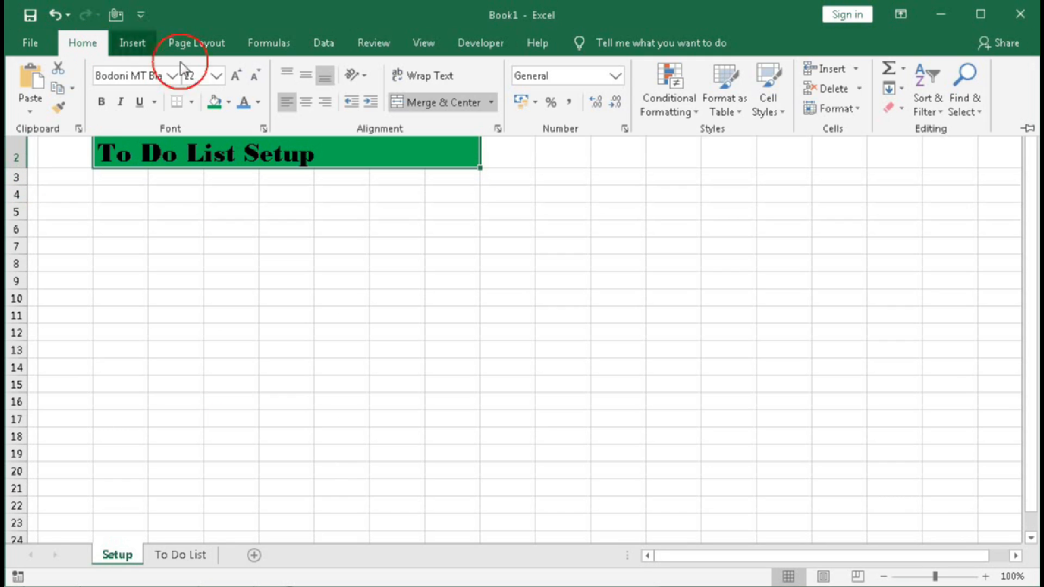
{"action": "left_click", "coordinate": [305, 77]}
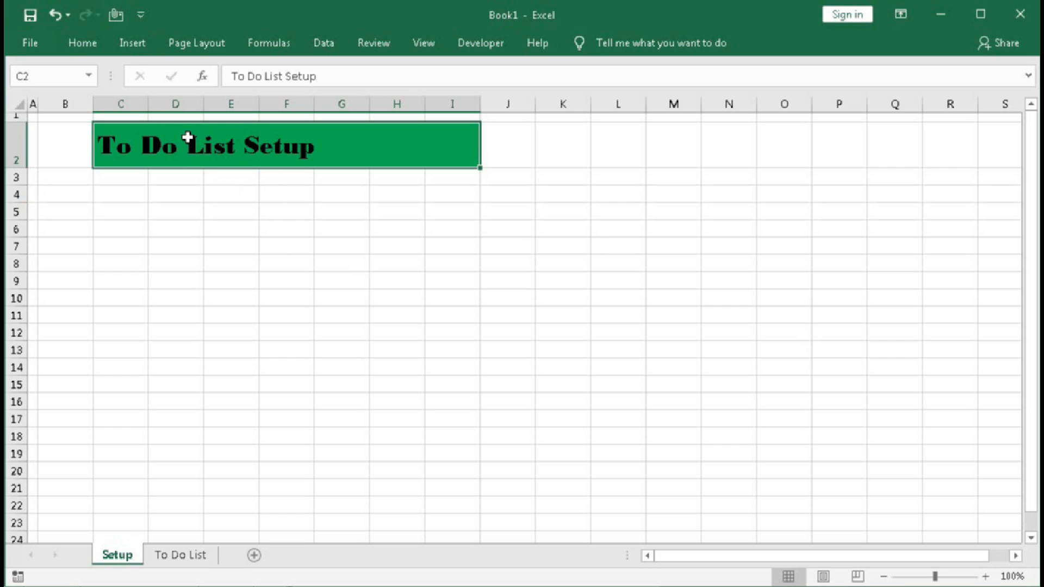
Insert the Setting and To Do List pictures from the Desktop folder into the Setup sheet.
{"action": "left_click", "coordinate": [132, 41]}
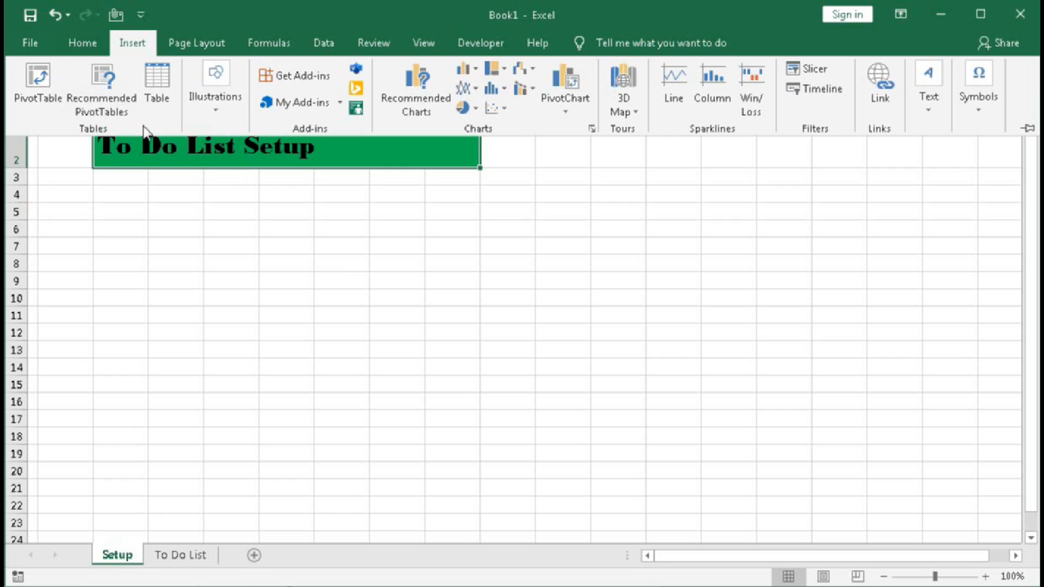
{"action": "left_click", "coordinate": [214, 115]}
{"action": "left_click", "coordinate": [210, 156]}
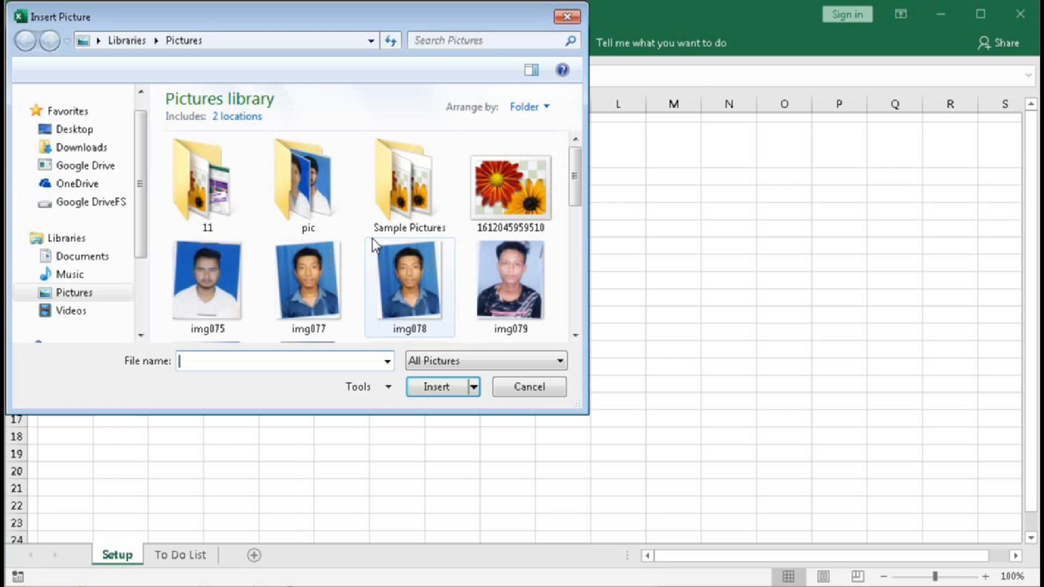
{"action": "scroll", "coordinate": [144, 211], "scroll_direction": "up", "scroll_amount": 5}
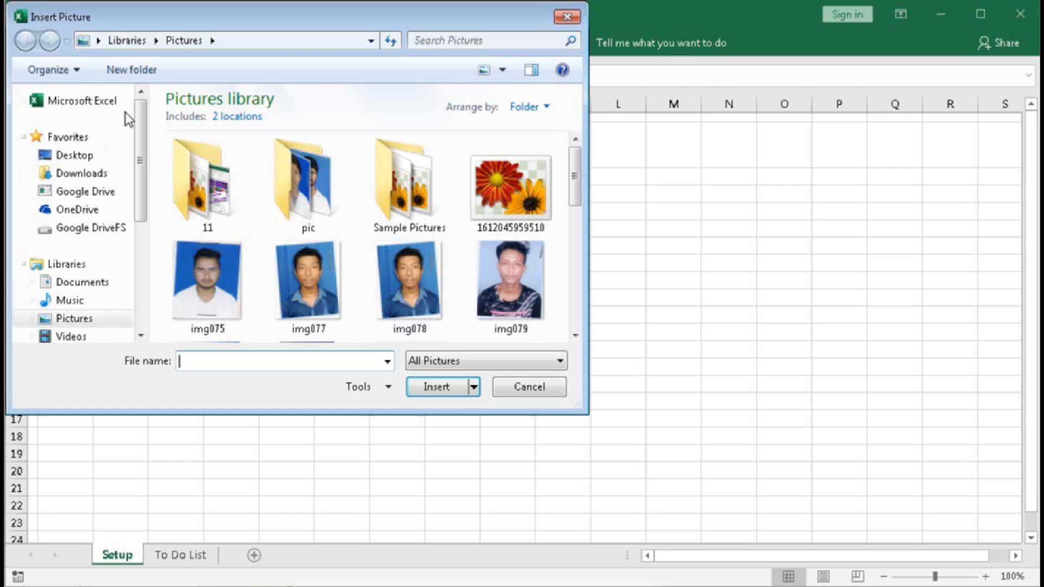
{"action": "left_click", "coordinate": [76, 156]}
{"action": "scroll", "coordinate": [359, 191], "scroll_direction": "down", "scroll_amount": 1}
{"action": "left_click_drag", "start_coordinate": [575, 133], "coordinate": [584, 326]}
{"action": "left_click", "coordinate": [225, 264]}
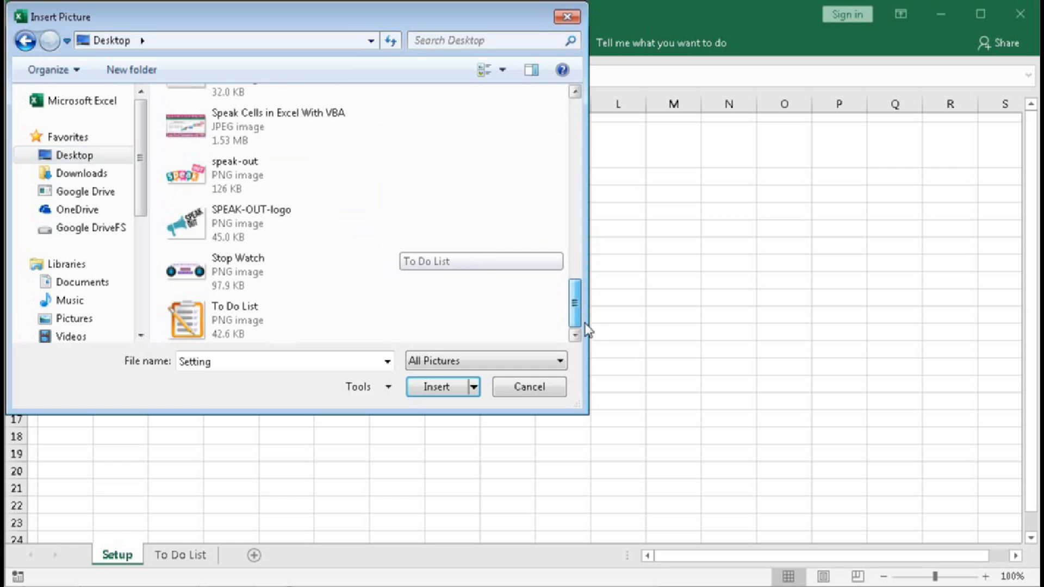
{"action": "left_click", "coordinate": [229, 319], "text": "ctrl"}
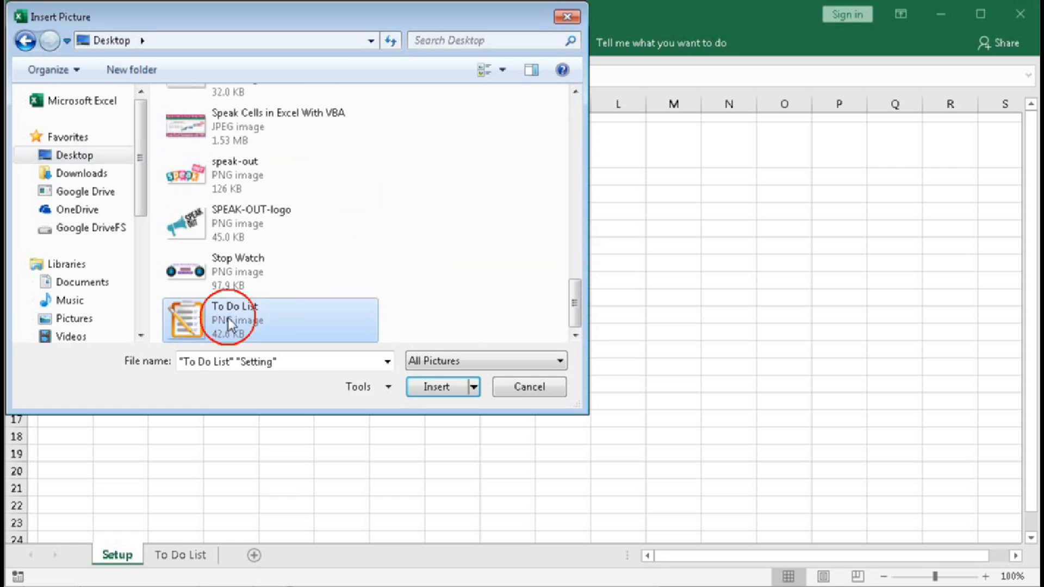
{"action": "left_click", "coordinate": [431, 379]}
{"action": "left_click", "coordinate": [221, 227]}
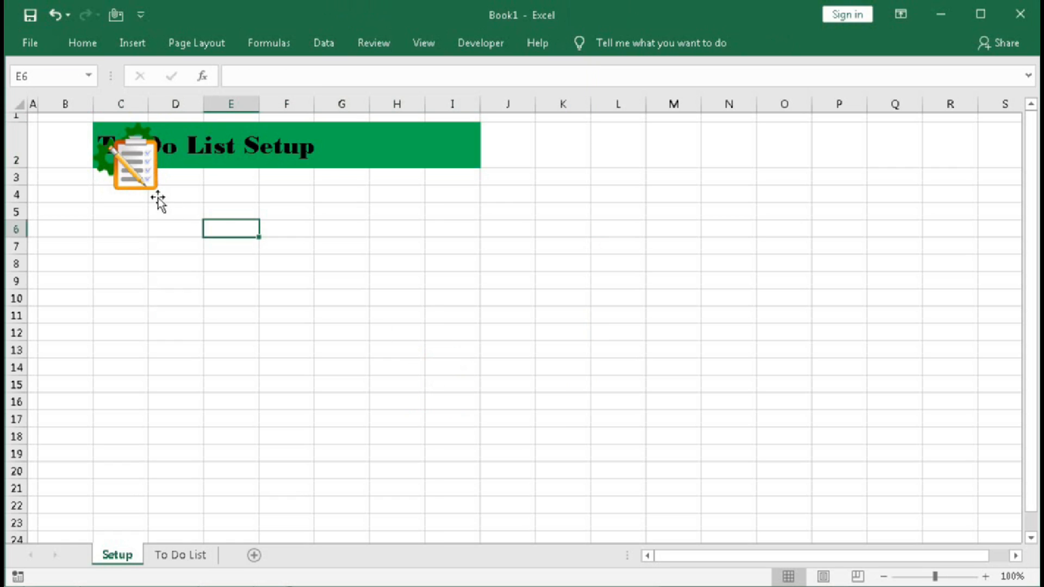
Move the clipboard picture to column I at the banner's end and extend the green fill to cell B2.
{"action": "left_click_drag", "start_coordinate": [135, 166], "coordinate": [446, 177]}
{"action": "left_click_drag", "start_coordinate": [353, 159], "coordinate": [66, 145]}
{"action": "left_click", "coordinate": [74, 38]}
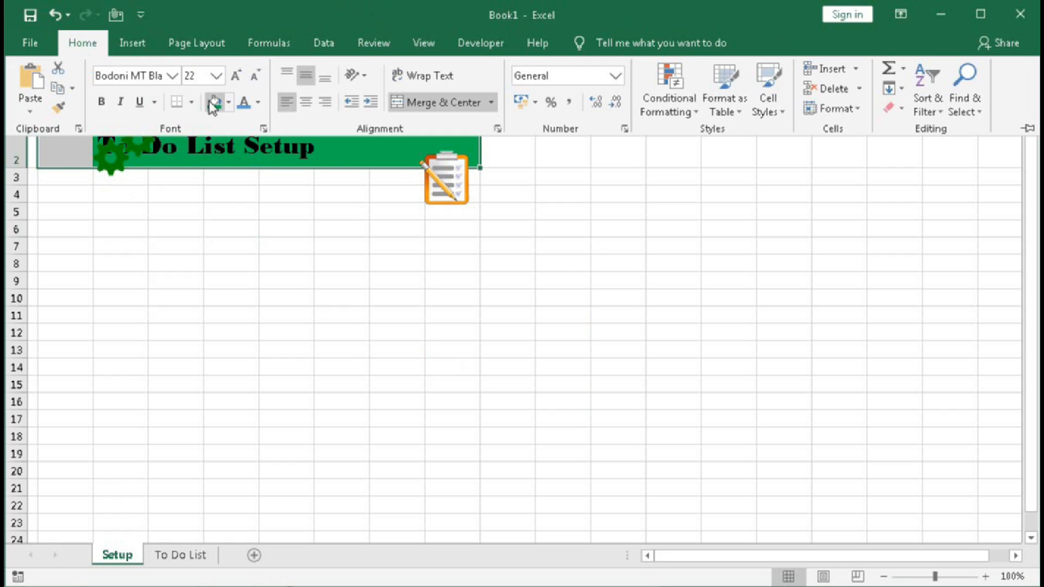
{"action": "left_click", "coordinate": [163, 200]}
Place the gears picture in B2 before the title and move the clipboard picture off the banner to around K5:K7.
{"action": "left_click", "coordinate": [140, 159]}
{"action": "left_click_drag", "start_coordinate": [140, 159], "coordinate": [80, 145]}
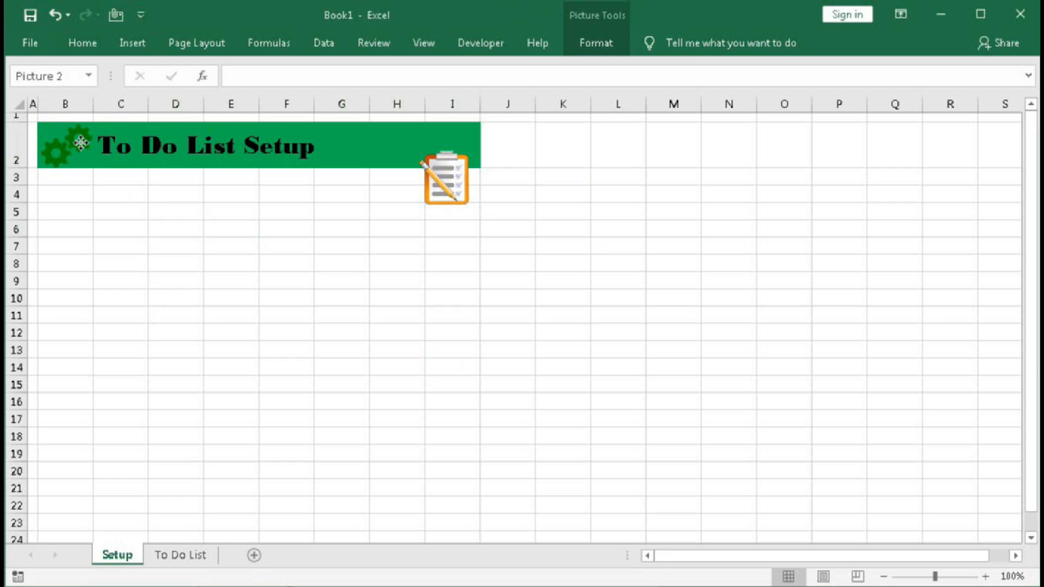
{"action": "left_click", "coordinate": [382, 245]}
{"action": "left_click_drag", "start_coordinate": [454, 193], "coordinate": [570, 240]}
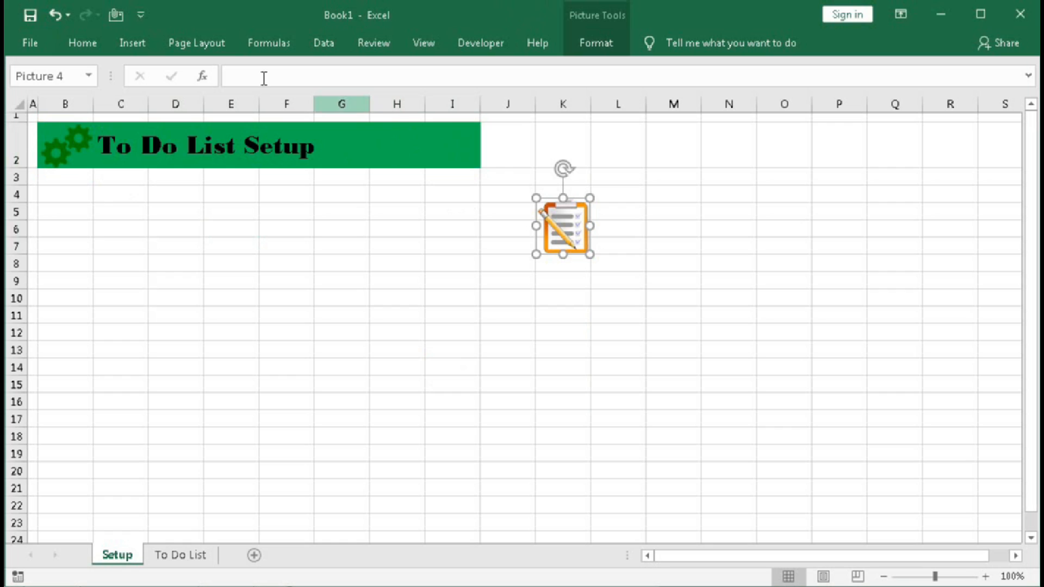
Draw a rectangle about 1.18 by 0.31 inches on the green banner across H2:I2 and show its shape formatting options.
{"action": "left_click", "coordinate": [129, 43]}
{"action": "left_click", "coordinate": [224, 118]}
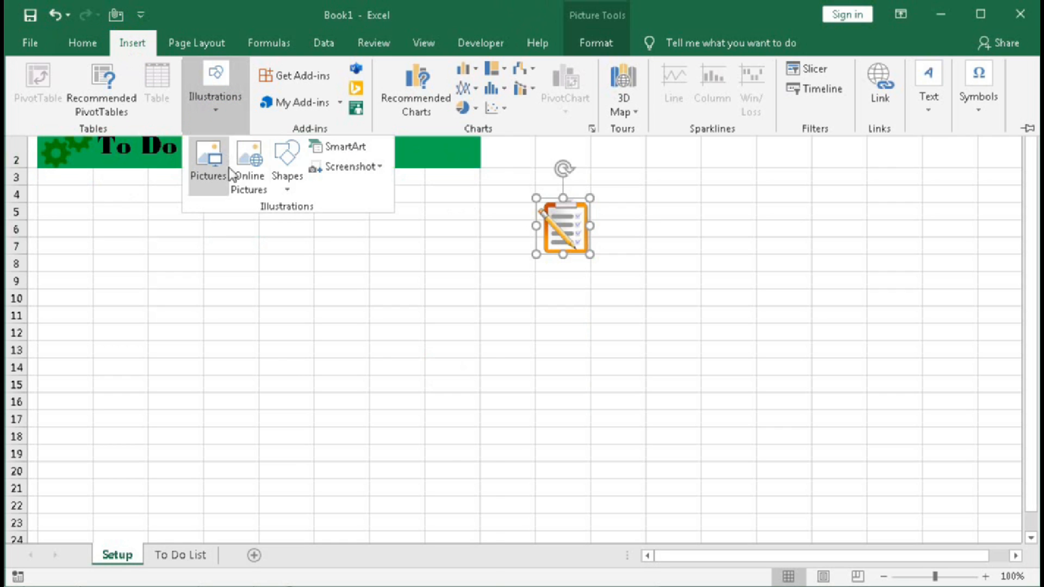
{"action": "left_click", "coordinate": [286, 166]}
{"action": "left_click", "coordinate": [332, 225]}
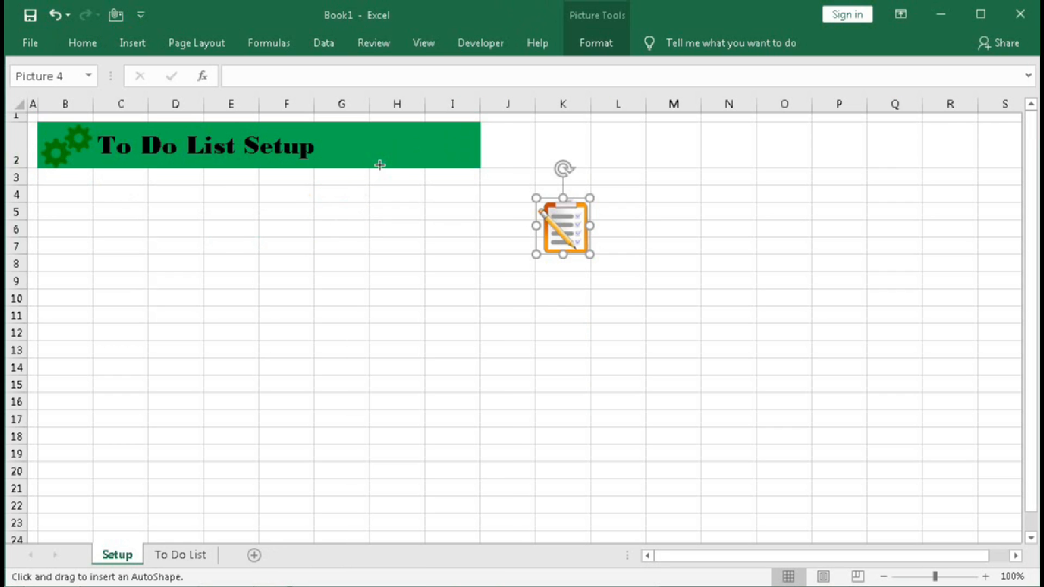
{"action": "left_click_drag", "start_coordinate": [368, 131], "coordinate": [467, 159]}
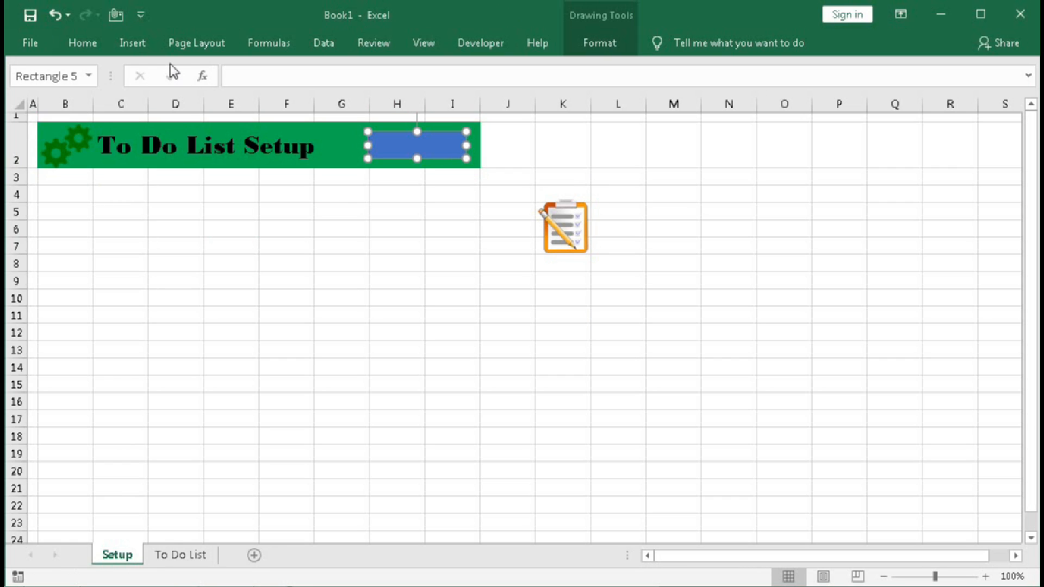
{"action": "left_click", "coordinate": [598, 41]}
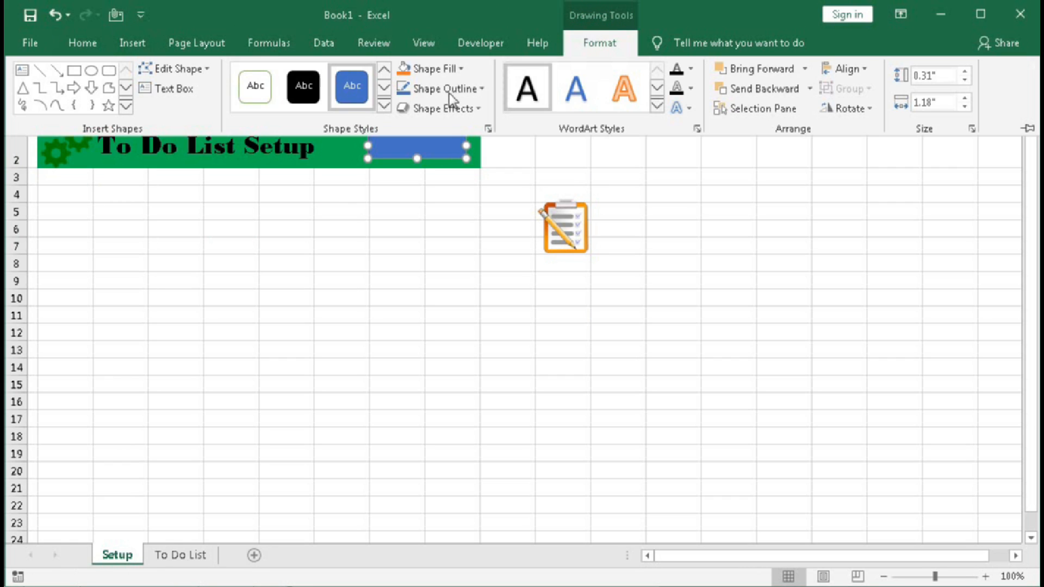
Give the banner rectangle no outline, a light green fill and a centred outer shadow.
{"action": "left_click", "coordinate": [479, 89]}
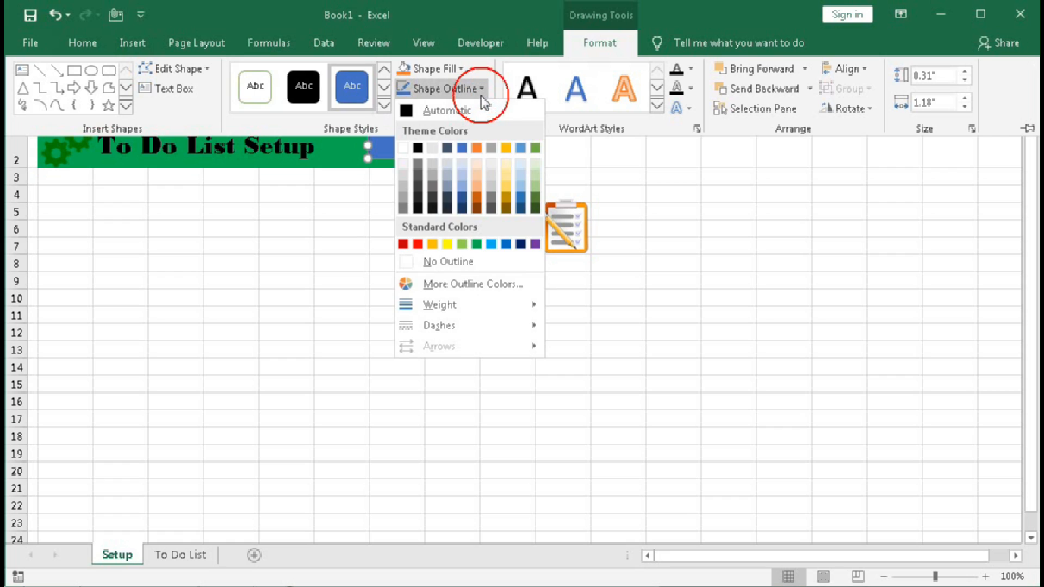
{"action": "left_click", "coordinate": [443, 269]}
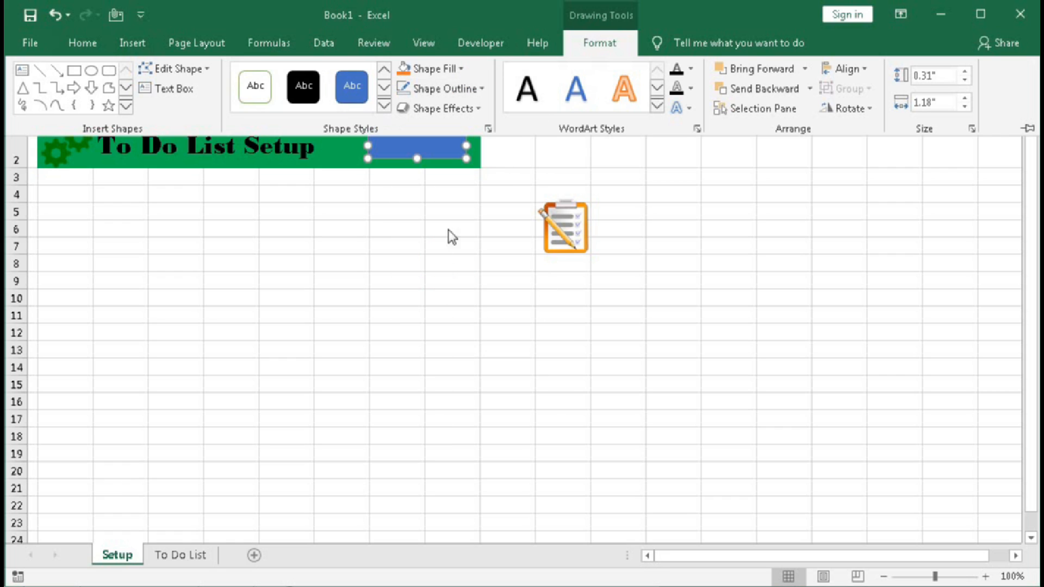
{"action": "left_click", "coordinate": [460, 70]}
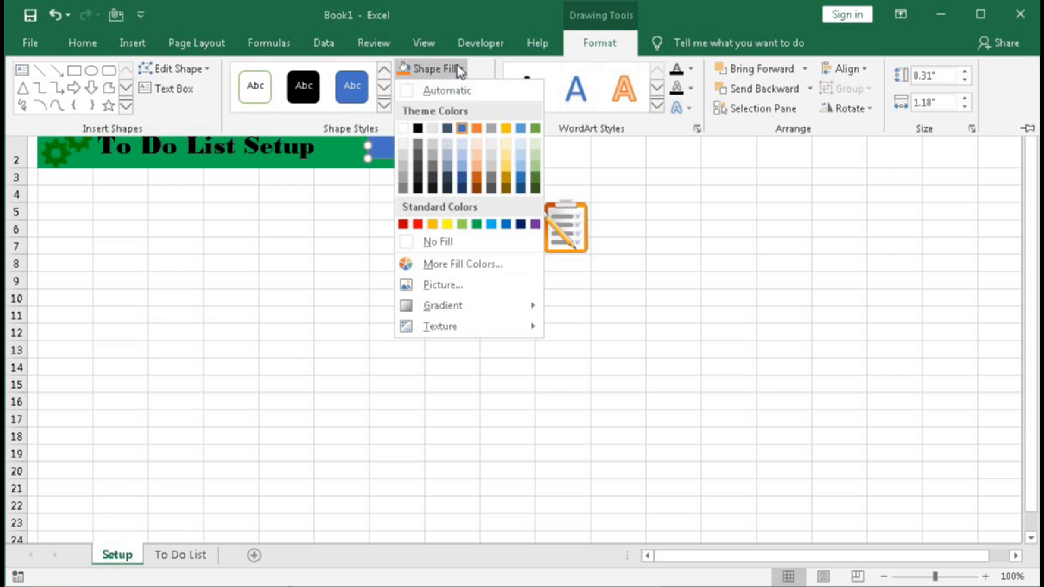
{"action": "left_click", "coordinate": [536, 156]}
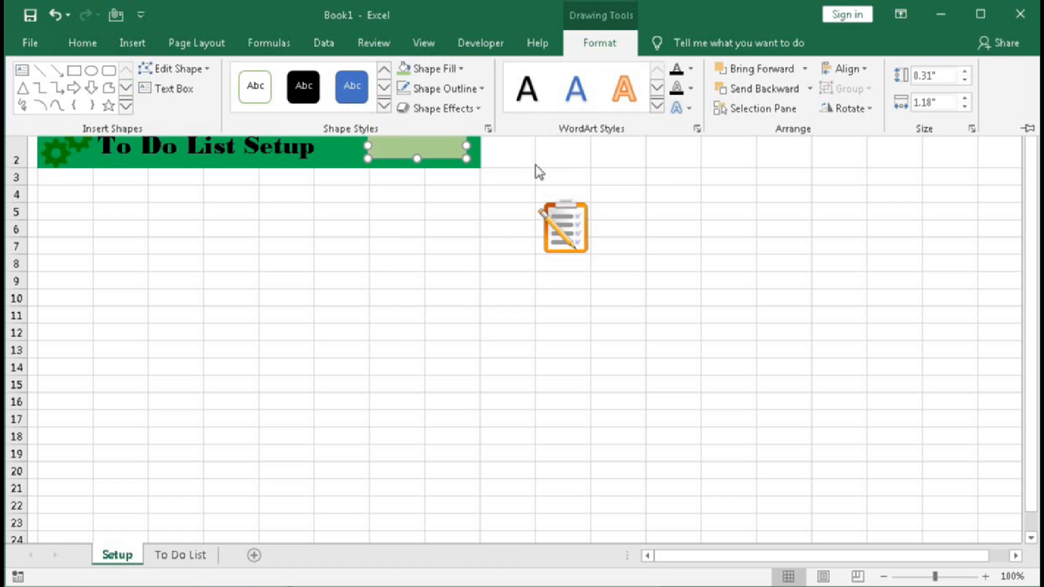
{"action": "left_click", "coordinate": [474, 106]}
{"action": "mouse_move", "coordinate": [455, 182]}
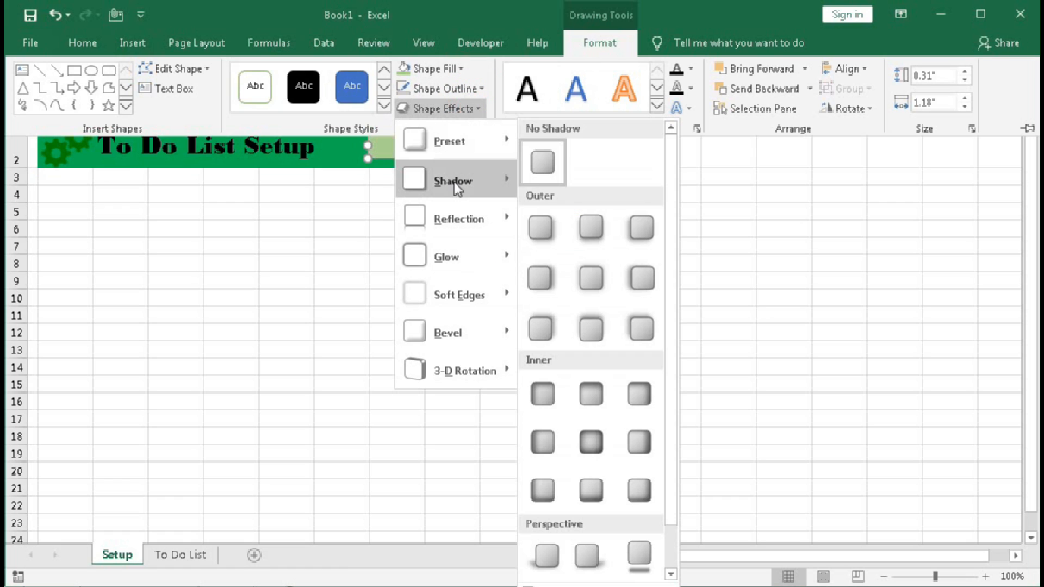
{"action": "left_click", "coordinate": [579, 278]}
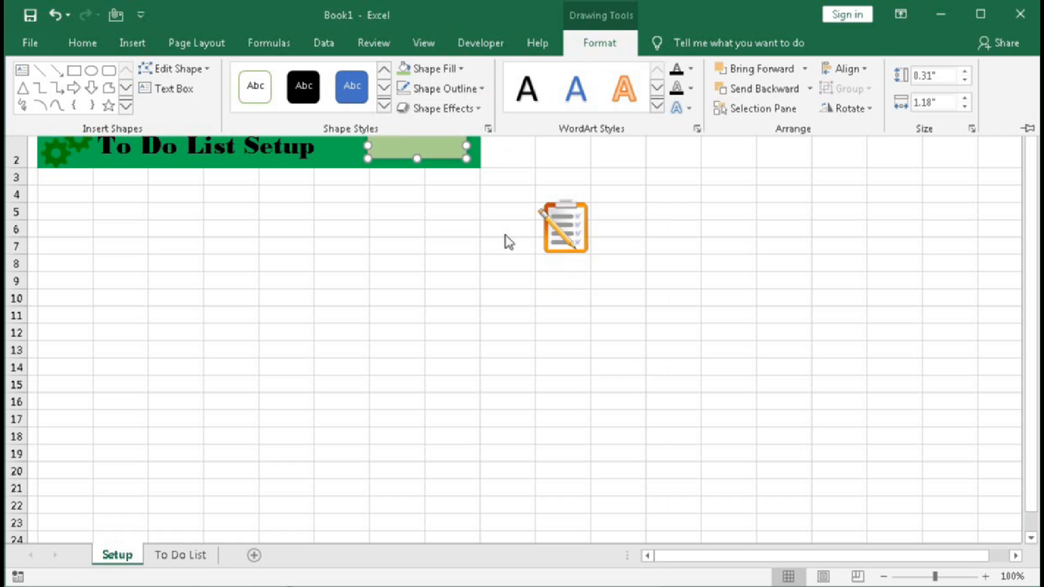
Add the text "To Do List" inside the light green rectangle.
{"action": "left_click", "coordinate": [412, 149]}
{"action": "right_click", "coordinate": [412, 150]}
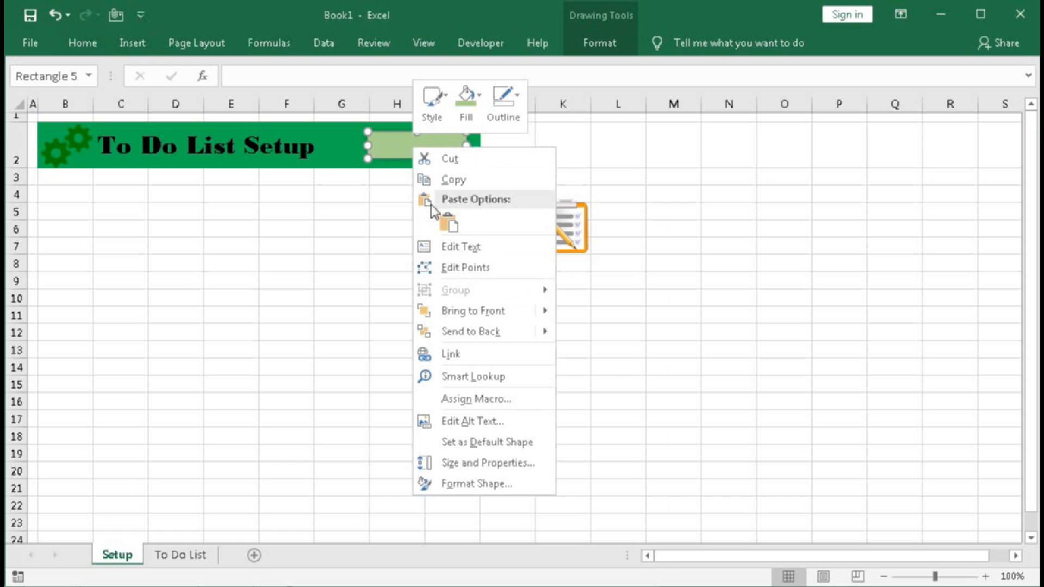
{"action": "left_click", "coordinate": [454, 252]}
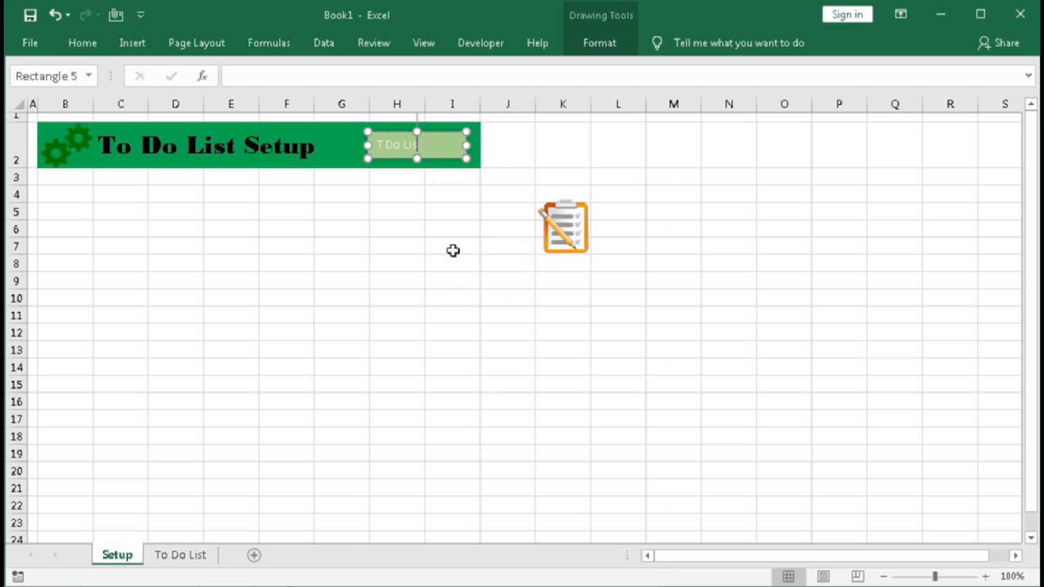
{"action": "left_click", "coordinate": [384, 147]}
Shrink the clipboard picture, tilt it slightly clockwise and place it after the text on the To Do List rectangle.
{"action": "left_click_drag", "start_coordinate": [571, 232], "coordinate": [495, 216]}
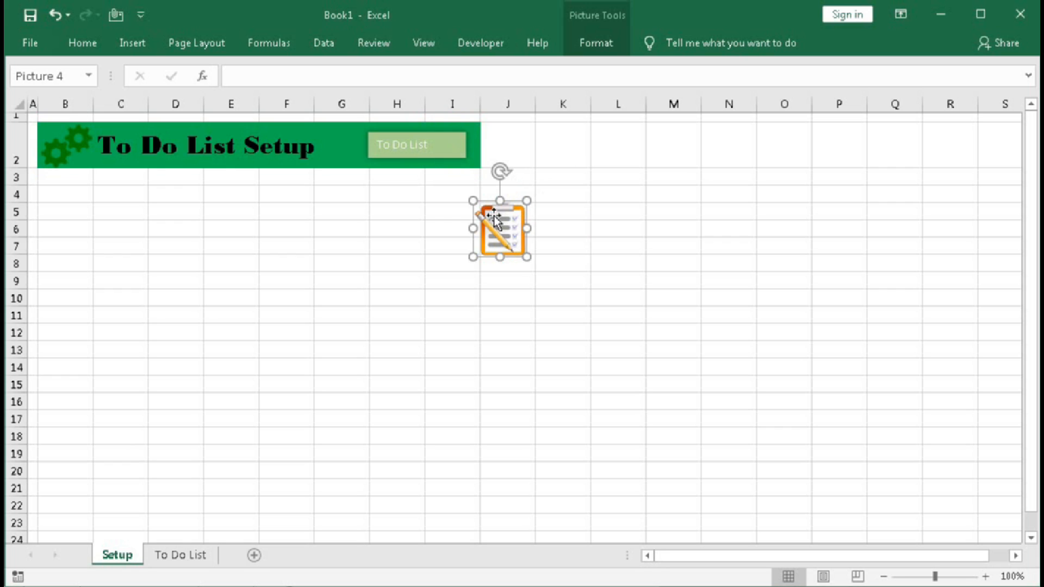
{"action": "left_click", "coordinate": [602, 44]}
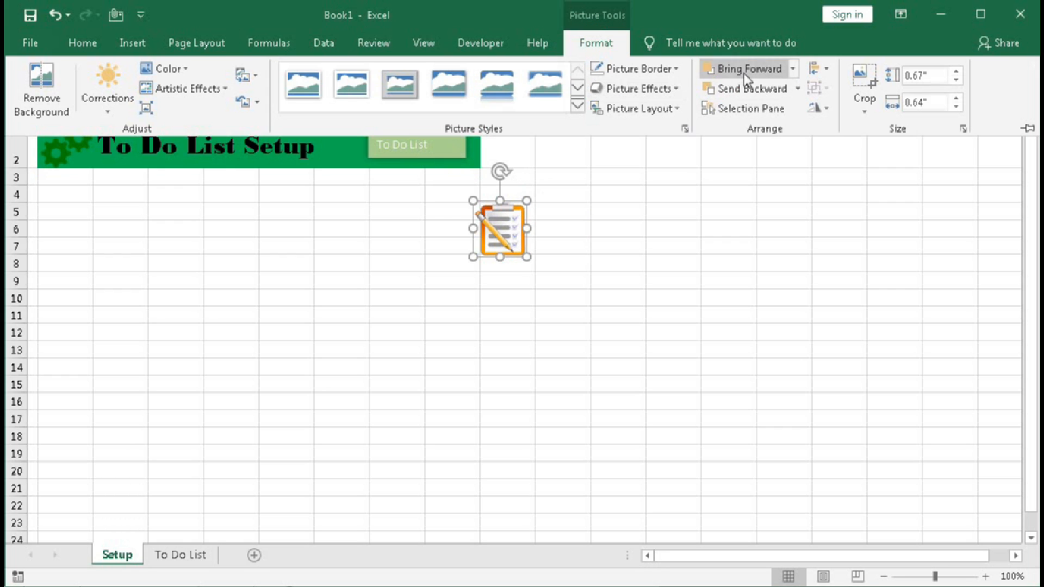
{"action": "left_click", "coordinate": [490, 228]}
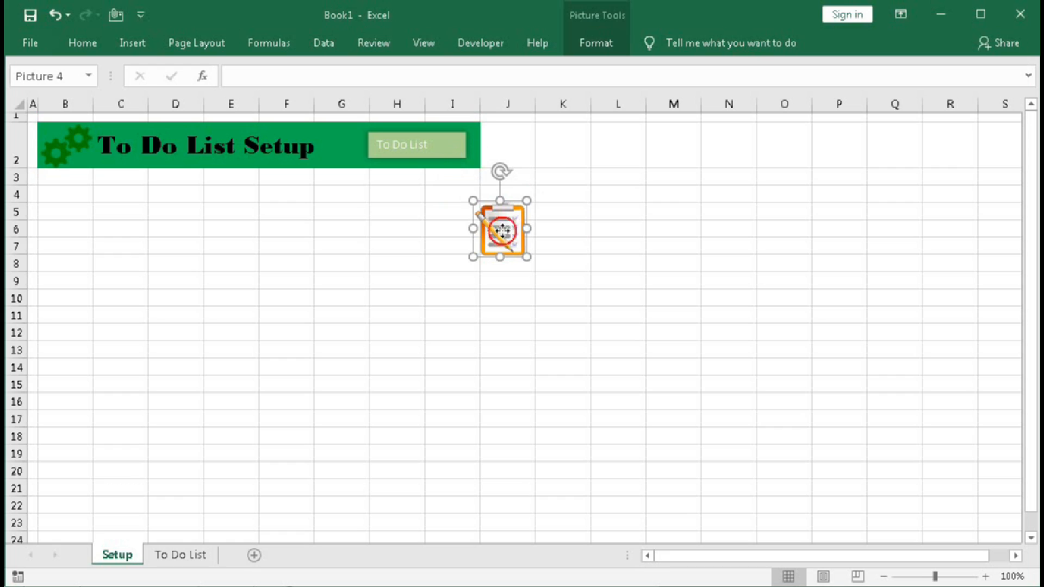
{"action": "left_click_drag", "start_coordinate": [497, 232], "coordinate": [473, 132]}
{"action": "left_click", "coordinate": [460, 165]}
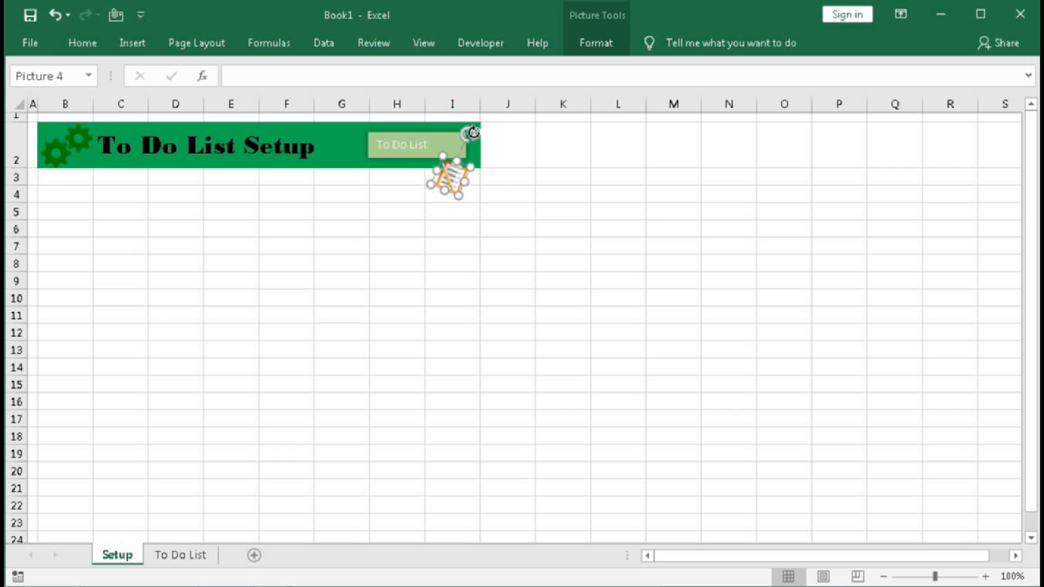
{"action": "left_click_drag", "start_coordinate": [443, 185], "coordinate": [444, 154]}
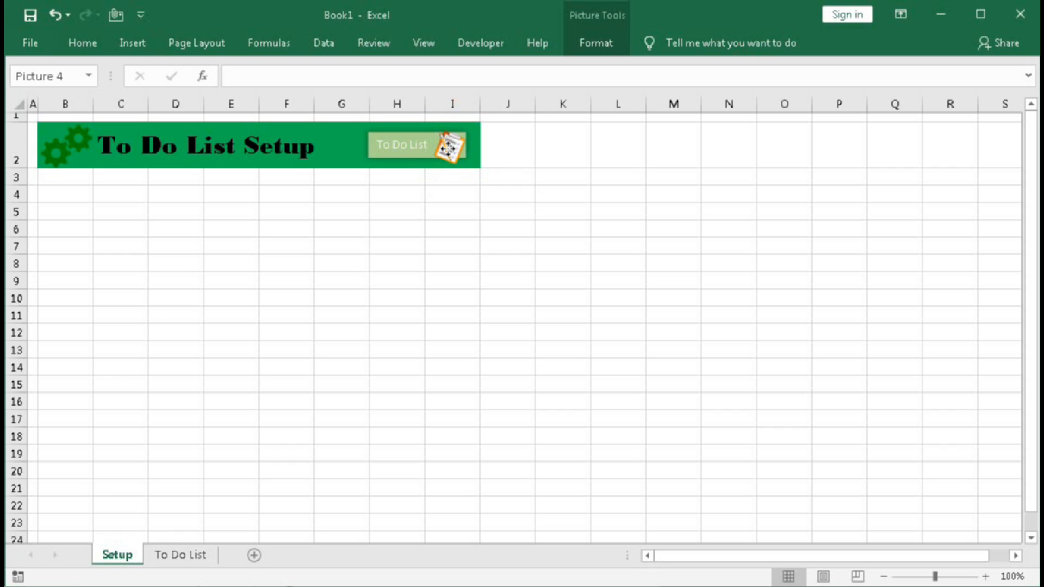
Enlarge the To Do List rectangle slightly to begin in column G and set its text to the Bodoni MT Black font.
{"action": "left_click", "coordinate": [405, 141]}
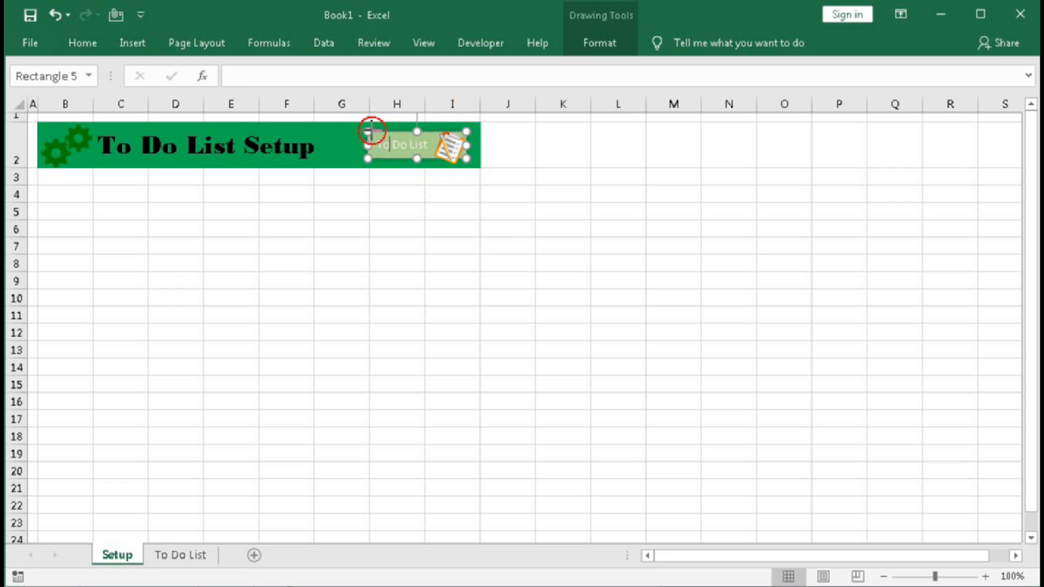
{"action": "left_click_drag", "start_coordinate": [373, 131], "coordinate": [359, 129]}
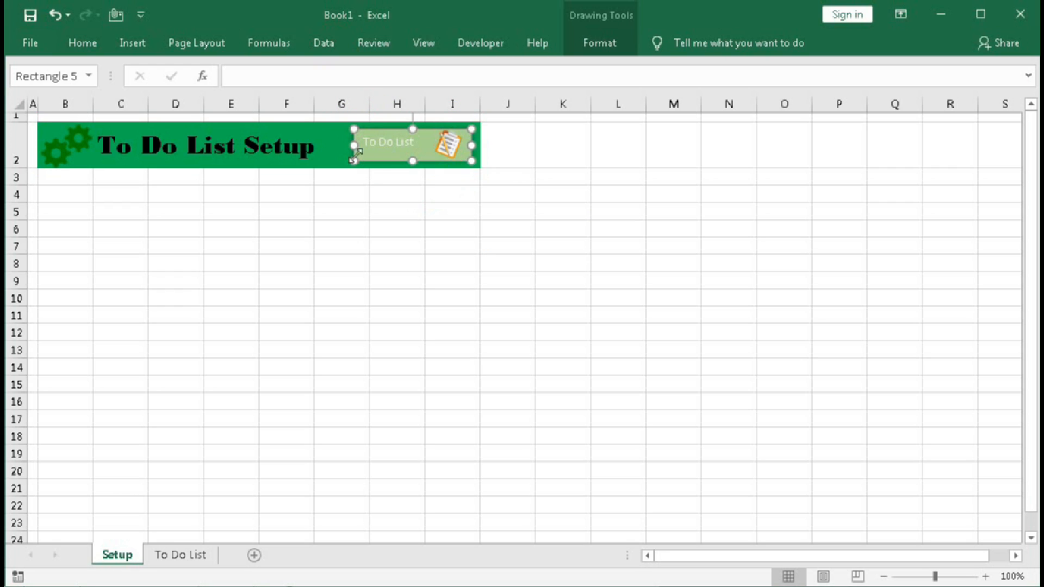
{"action": "left_click", "coordinate": [84, 43]}
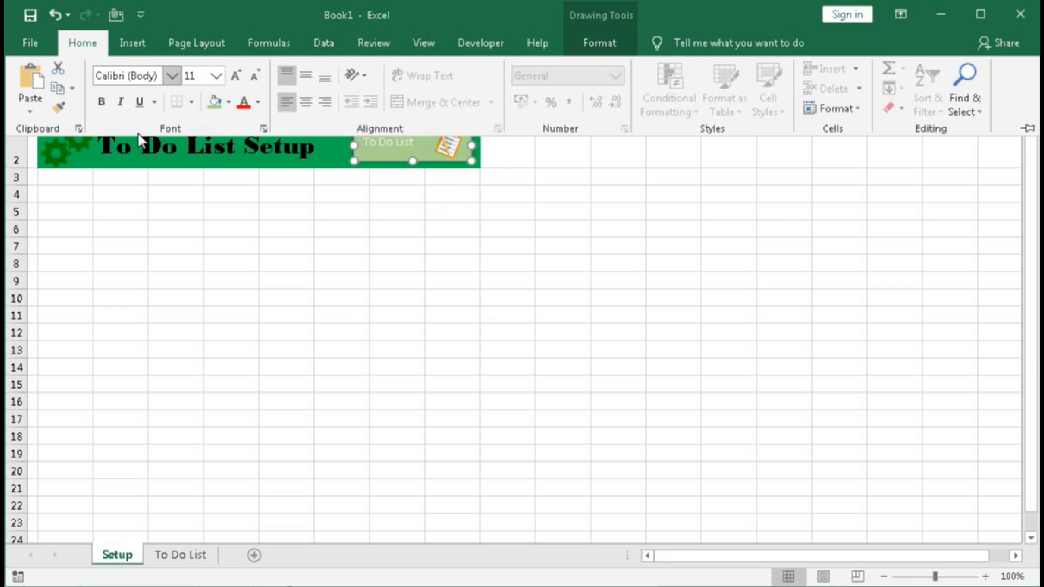
{"action": "left_click", "coordinate": [172, 76]}
{"action": "scroll", "coordinate": [162, 264], "scroll_direction": "down", "scroll_amount": 6}
{"action": "scroll", "coordinate": [157, 294], "scroll_direction": "down", "scroll_amount": 6}
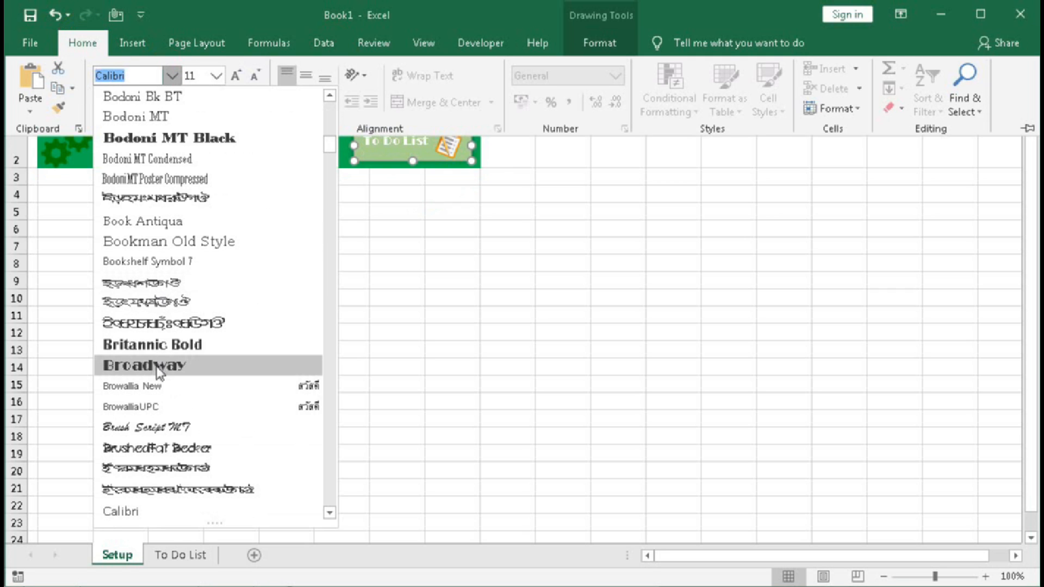
{"action": "scroll", "coordinate": [185, 305], "scroll_direction": "up", "scroll_amount": 1}
{"action": "left_click", "coordinate": [185, 210]}
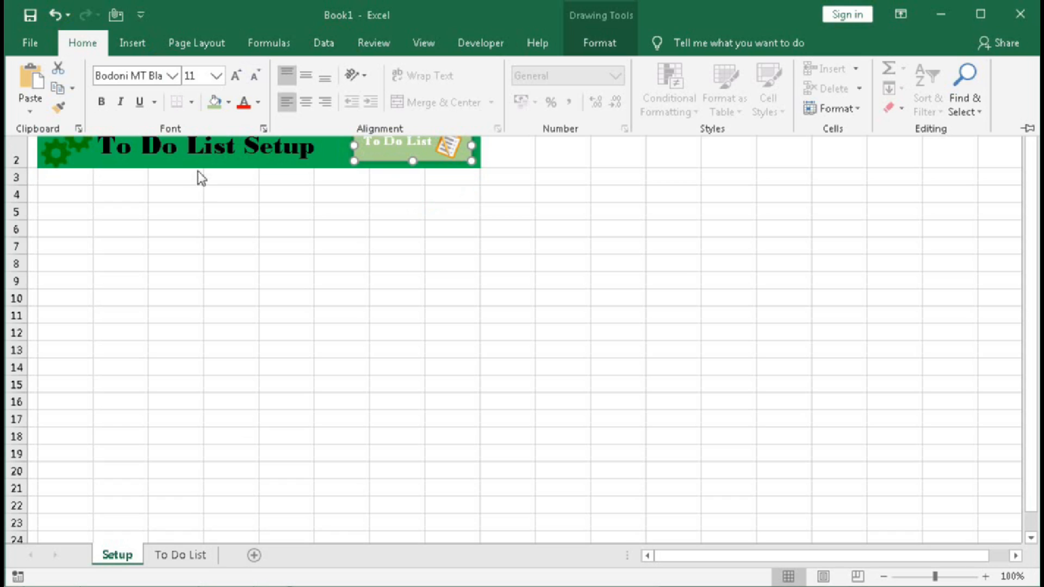
Set the rectangle's text colour to automatic black and align the text vertically in the middle.
{"action": "left_click", "coordinate": [258, 102]}
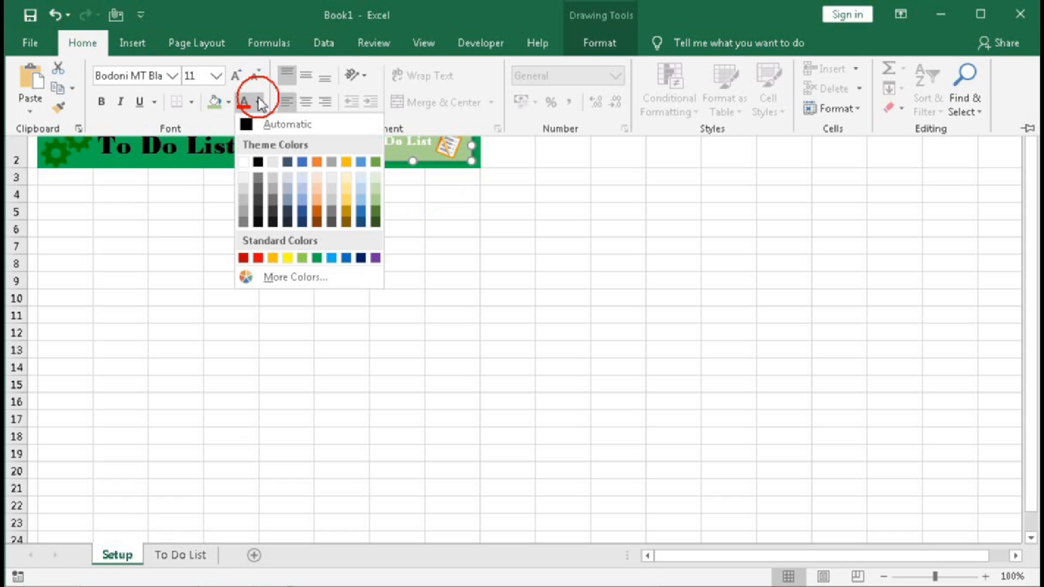
{"action": "left_click", "coordinate": [261, 124]}
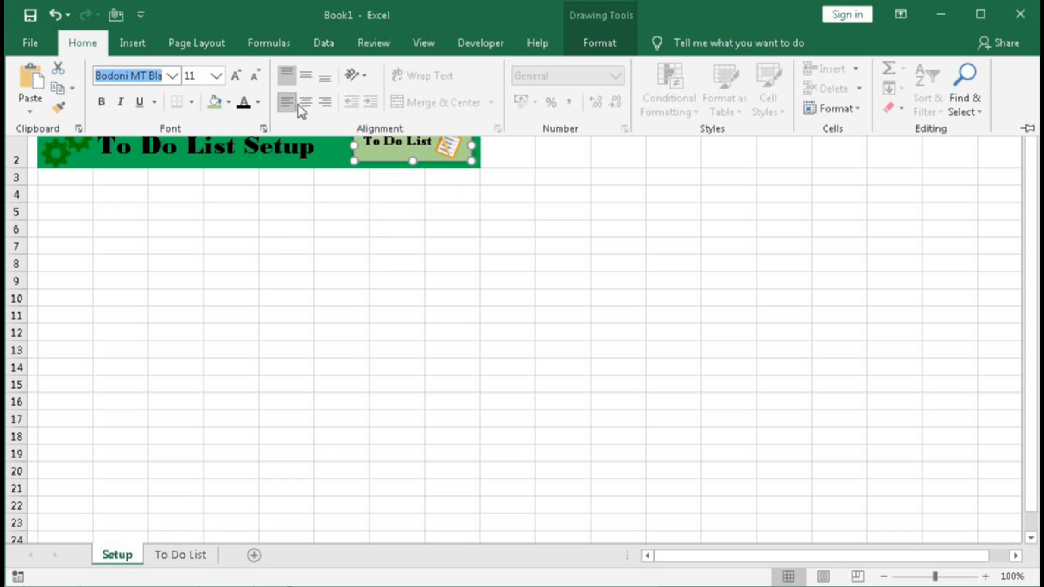
{"action": "left_click", "coordinate": [306, 77]}
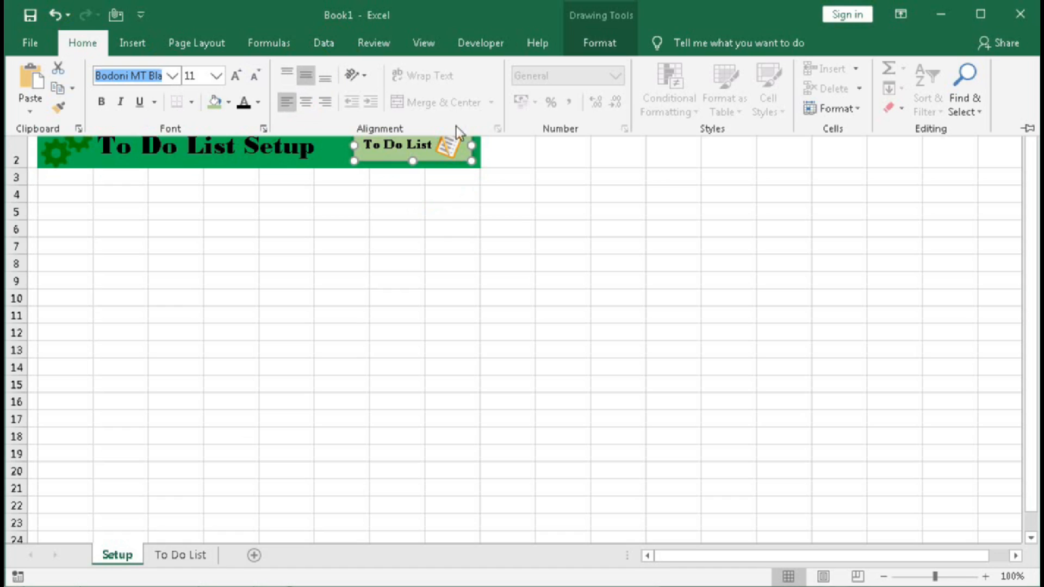
{"action": "left_click", "coordinate": [429, 227]}
{"action": "left_click", "coordinate": [423, 226]}
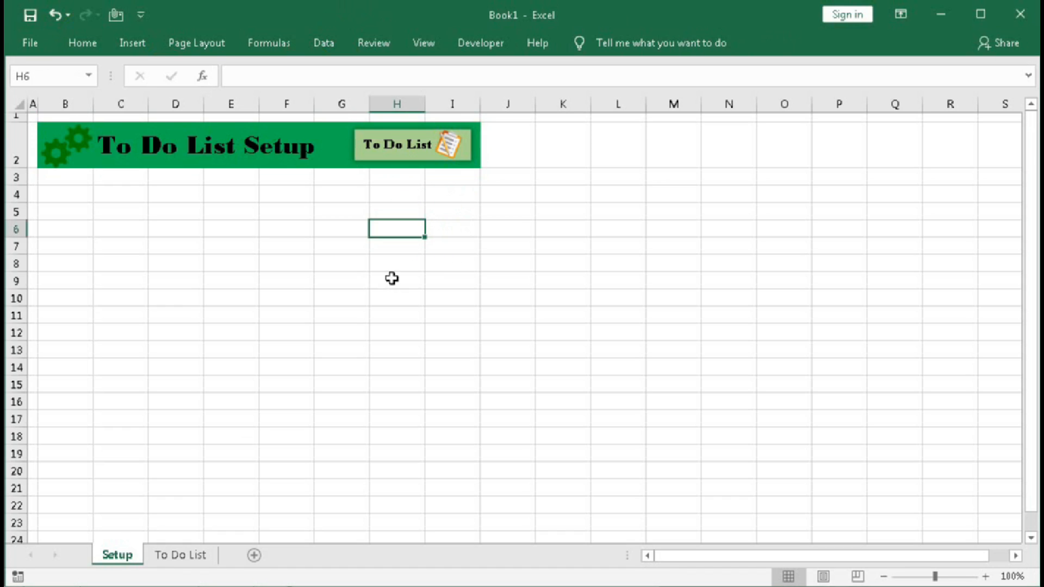
Group the To Do List rectangle and the clipboard picture into one object.
{"action": "left_click", "coordinate": [363, 143]}
{"action": "left_click", "coordinate": [448, 144], "text": "ctrl"}
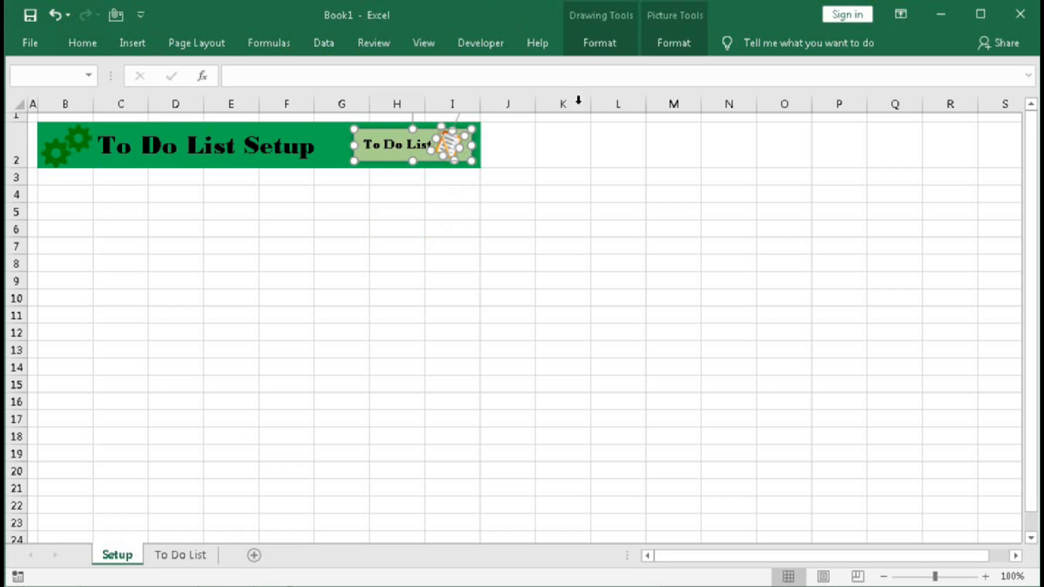
{"action": "left_click", "coordinate": [670, 44]}
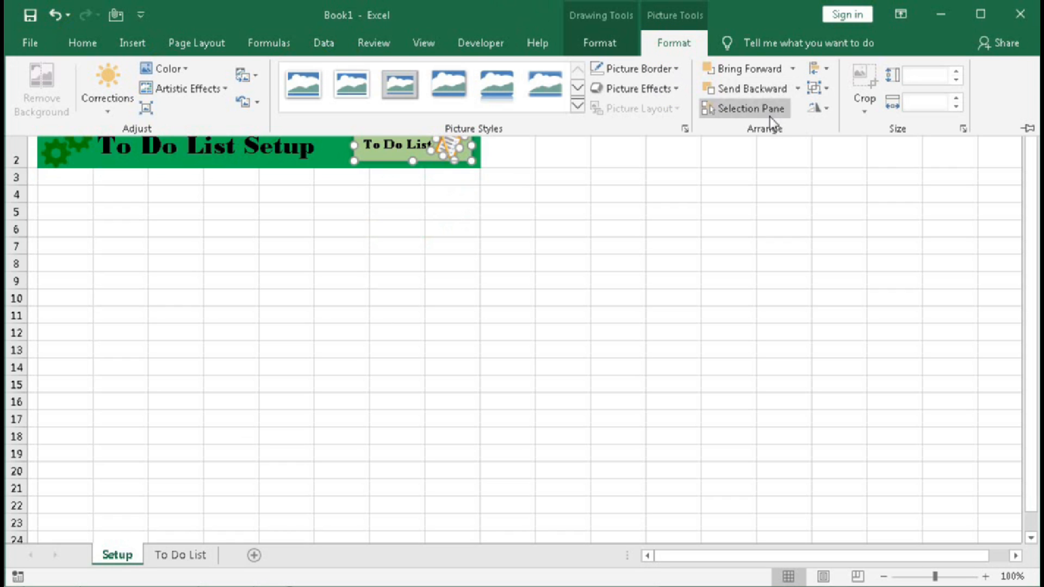
{"action": "left_click", "coordinate": [819, 87]}
{"action": "left_click", "coordinate": [831, 110]}
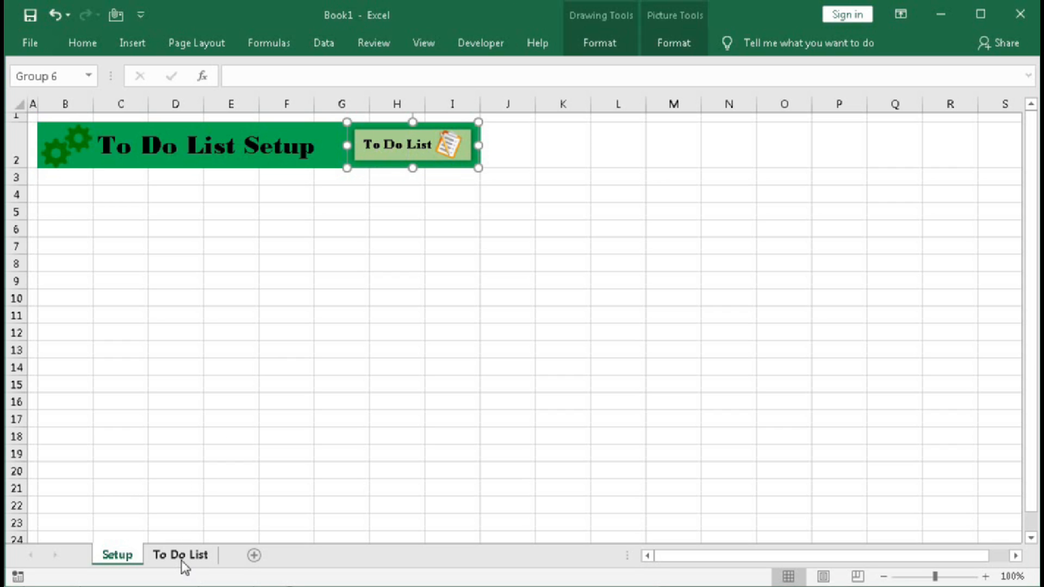
Link the grouped To Do List button to cell A1 of the To Do List sheet in this workbook.
{"action": "right_click", "coordinate": [394, 140]}
{"action": "left_click", "coordinate": [426, 297]}
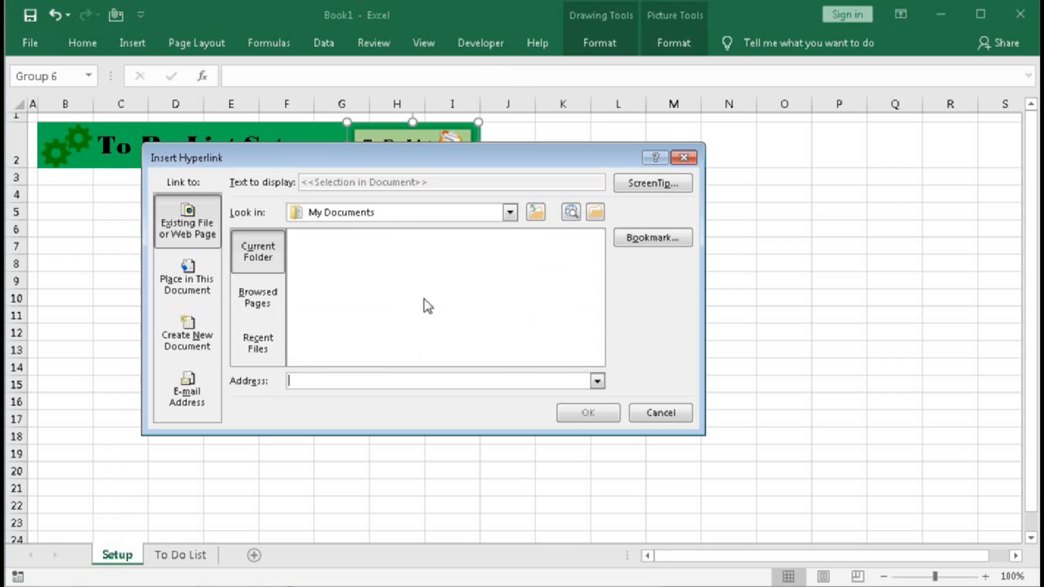
{"action": "left_click", "coordinate": [187, 279]}
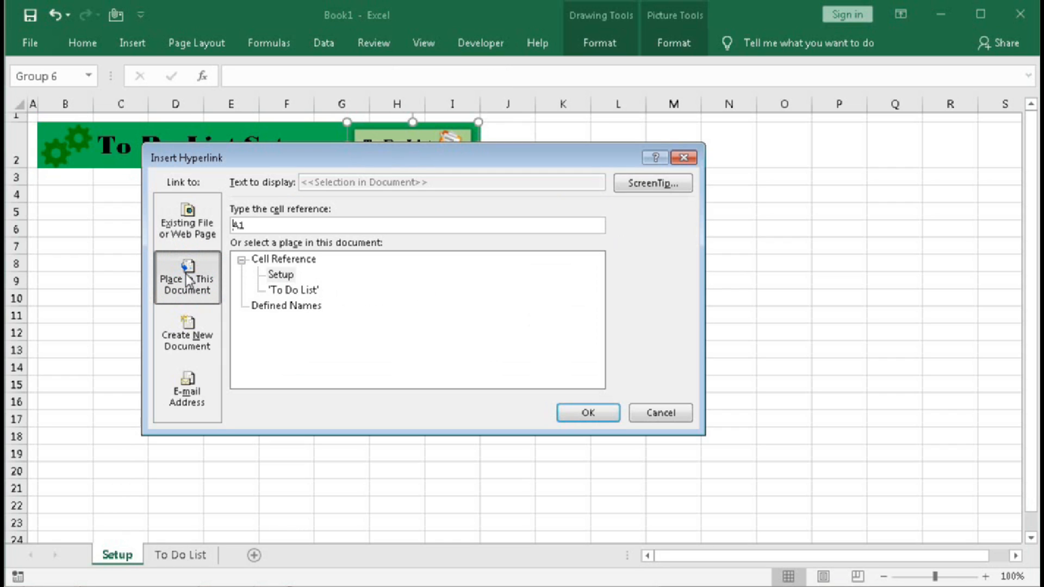
{"action": "left_click", "coordinate": [294, 292]}
{"action": "left_click", "coordinate": [566, 411]}
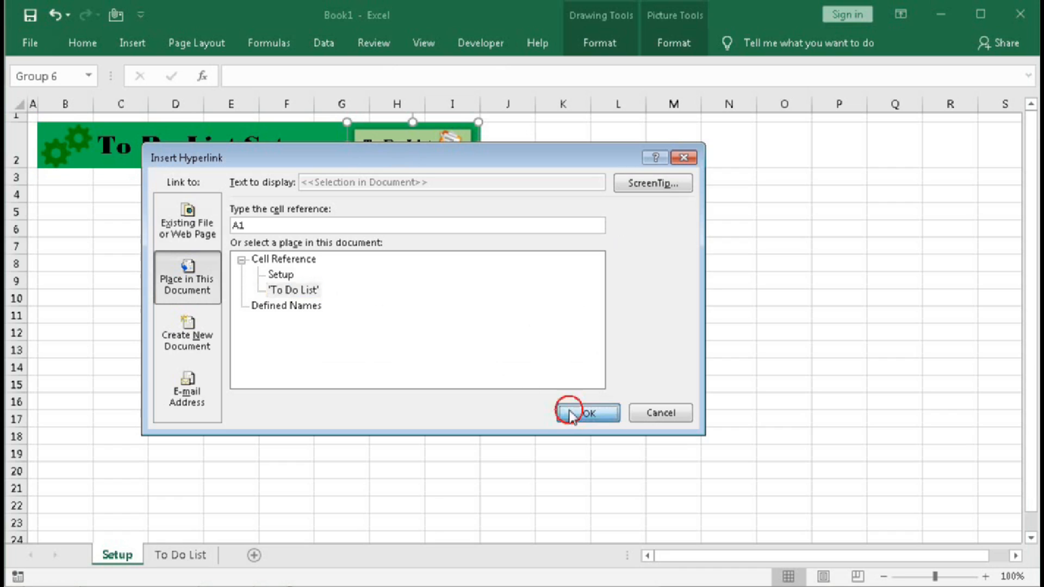
Test the To Do List button's hyperlink and return to the Setup sheet.
{"action": "left_click", "coordinate": [539, 368]}
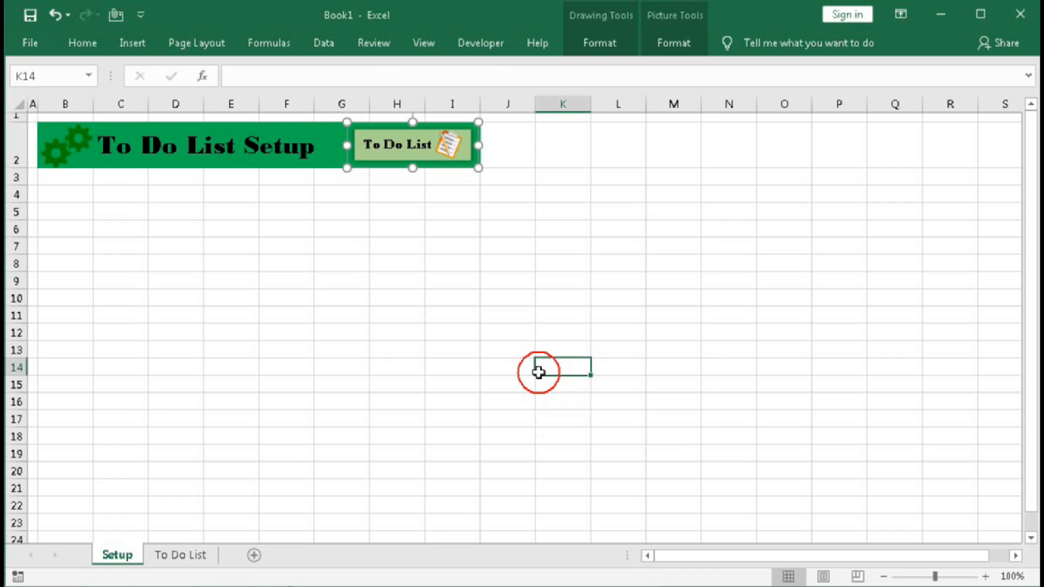
{"action": "left_click", "coordinate": [401, 145]}
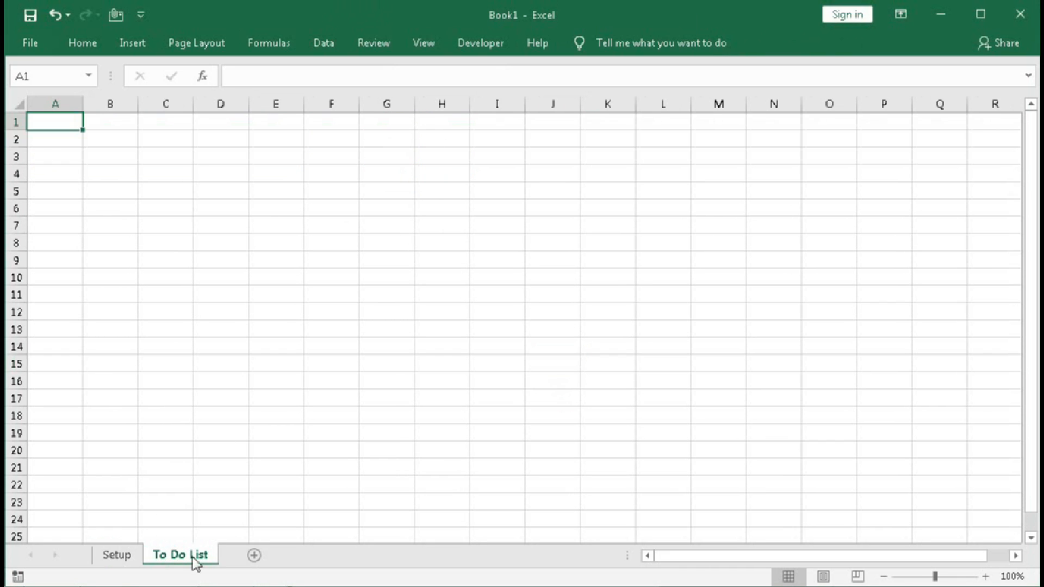
{"action": "left_click", "coordinate": [117, 555]}
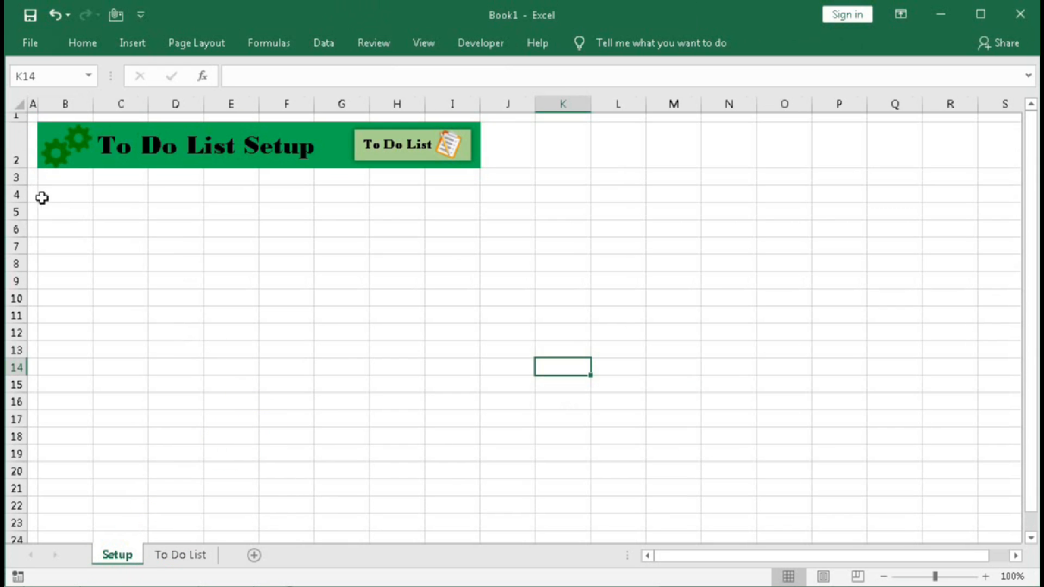
Enter the heading "Task Category" in cell B4 of the Setup sheet.
{"action": "left_click", "coordinate": [71, 196]}
{"action": "type", "text": "Ta"}
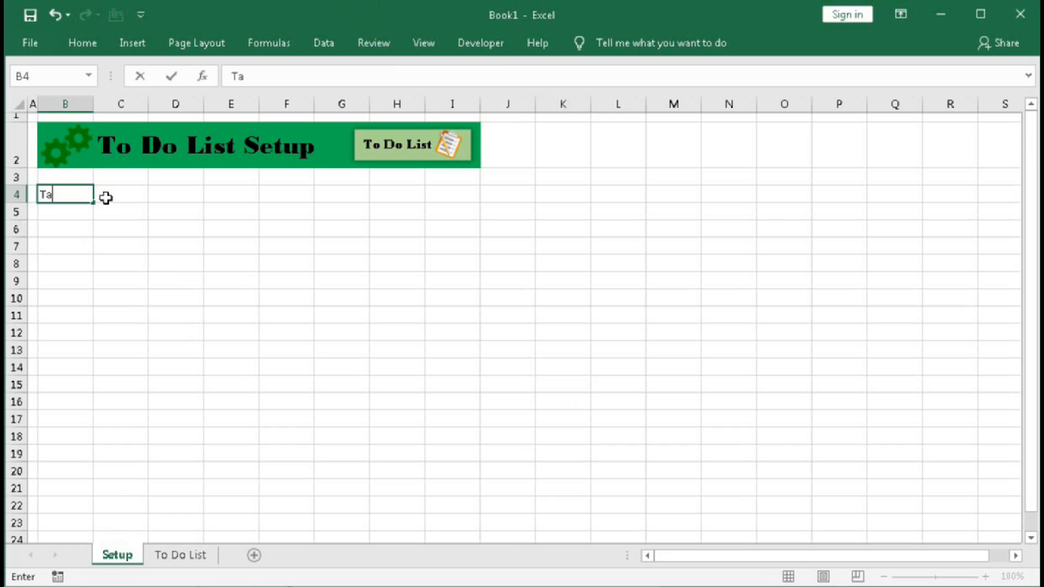
{"action": "type", "text": "sk Type"}
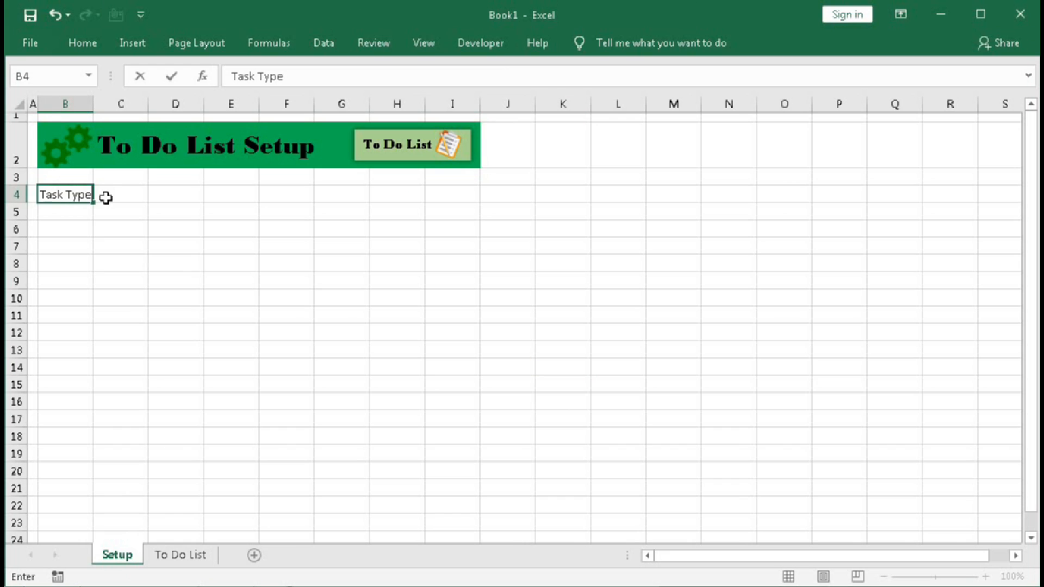
{"action": "key", "text": "BackSpace"}
{"action": "key", "text": "BackSpace"}
{"action": "key", "text": "BackSpace"}
{"action": "key", "text": "BackSpace"}
{"action": "type", "text": "Category"}
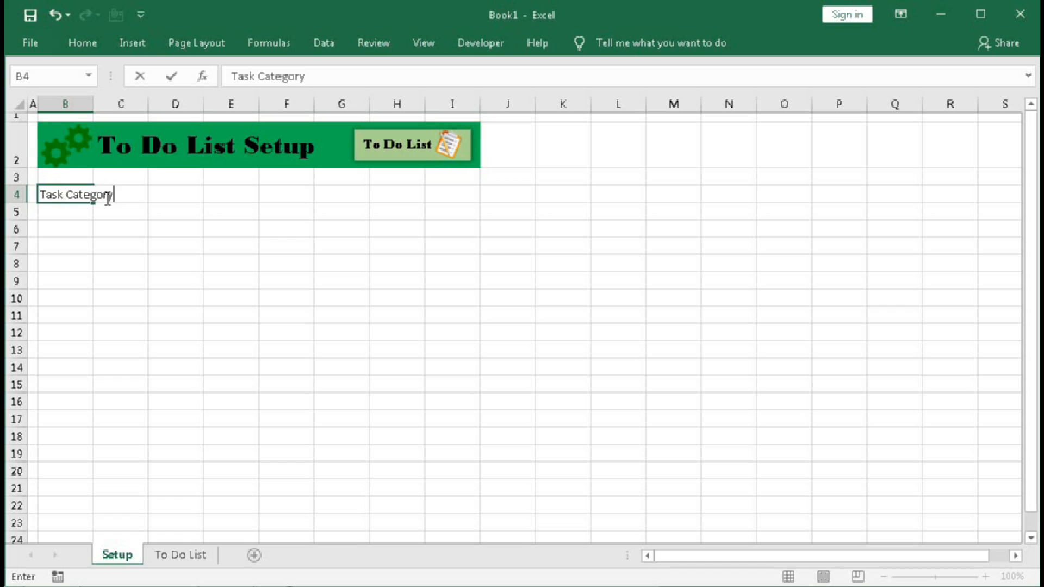
{"action": "left_click", "coordinate": [106, 196]}
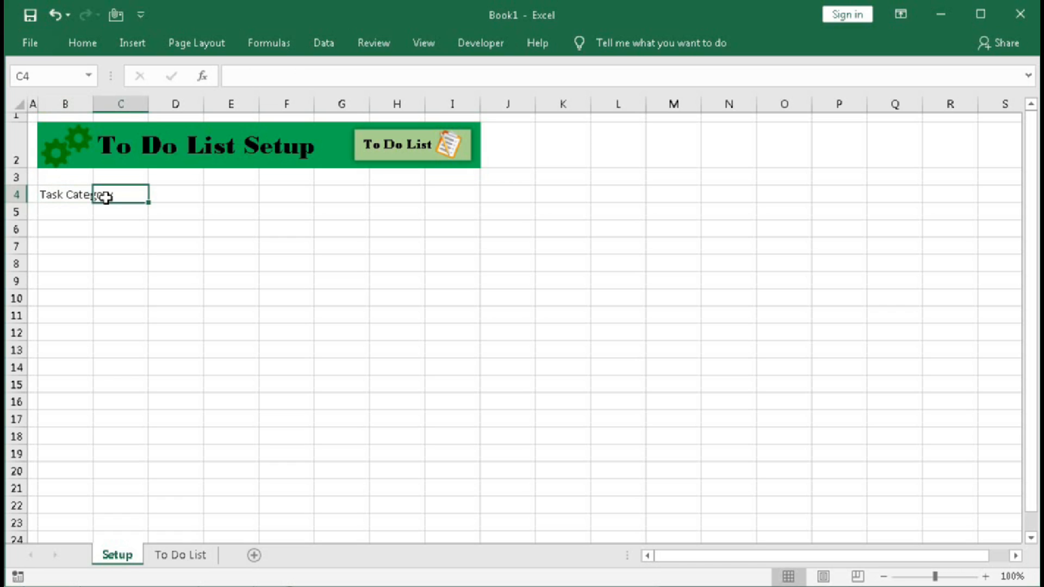
Enter the headings "Assingned Person" in cell D4 and "Priority" in cell F4 of the Setup sheet.
{"action": "key", "text": "Tab"}
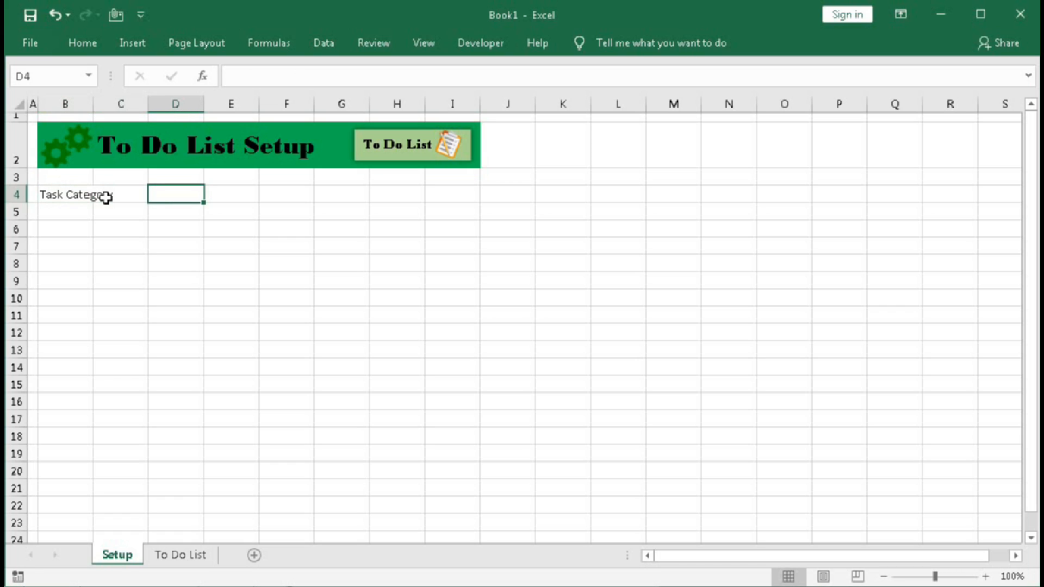
{"action": "type", "text": "Ass"}
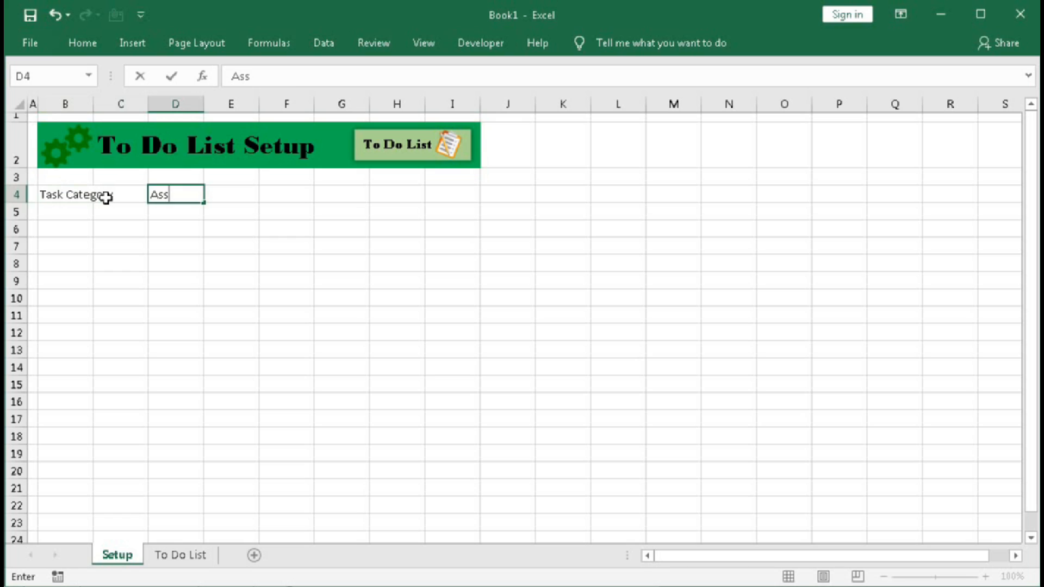
{"action": "type", "text": "ingned Pe"}
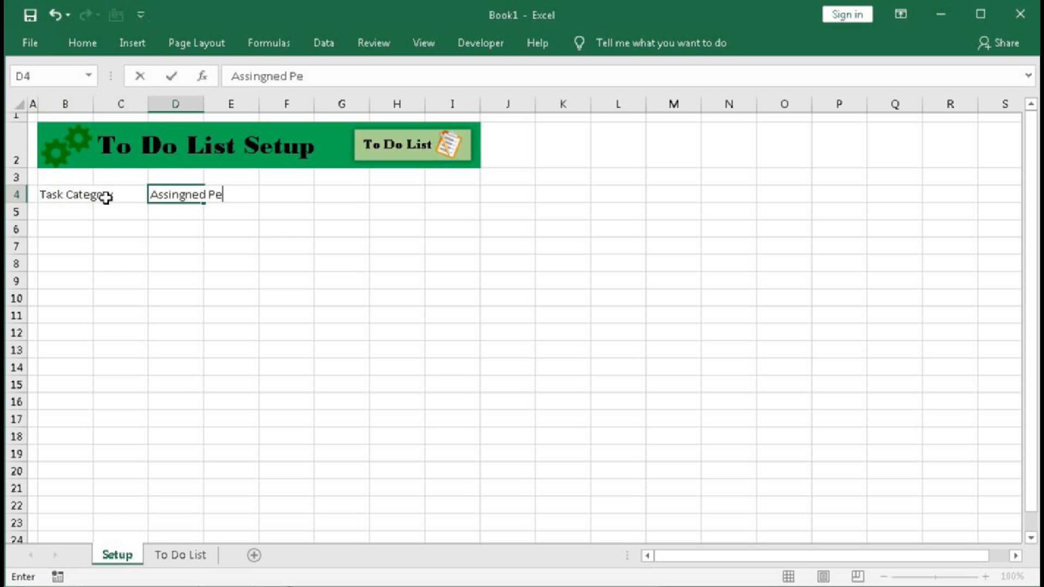
{"action": "type", "text": "rson"}
{"action": "key", "text": "Tab"}
{"action": "key", "text": "Tab"}
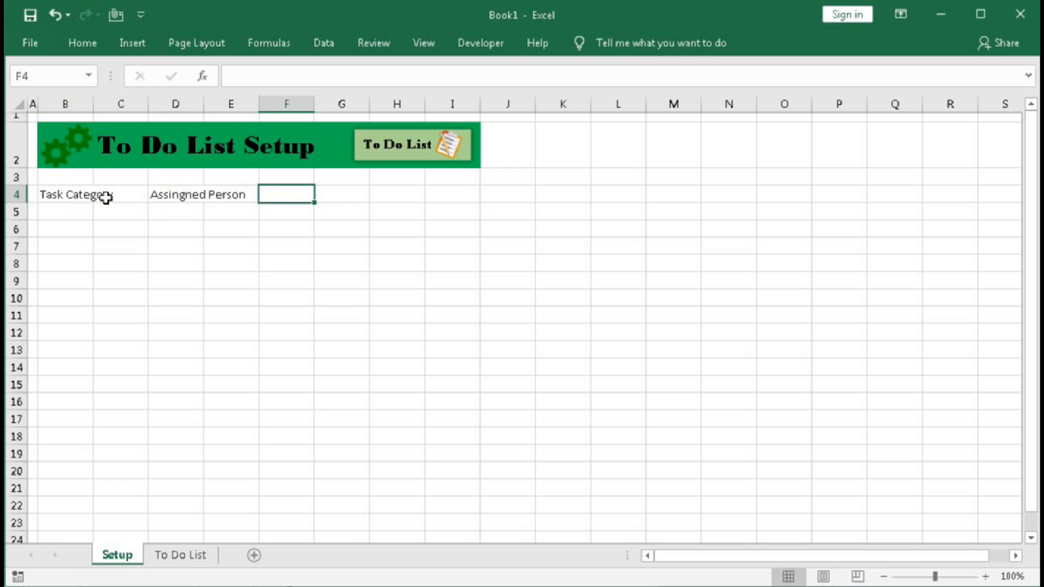
{"action": "type", "text": "Pri"}
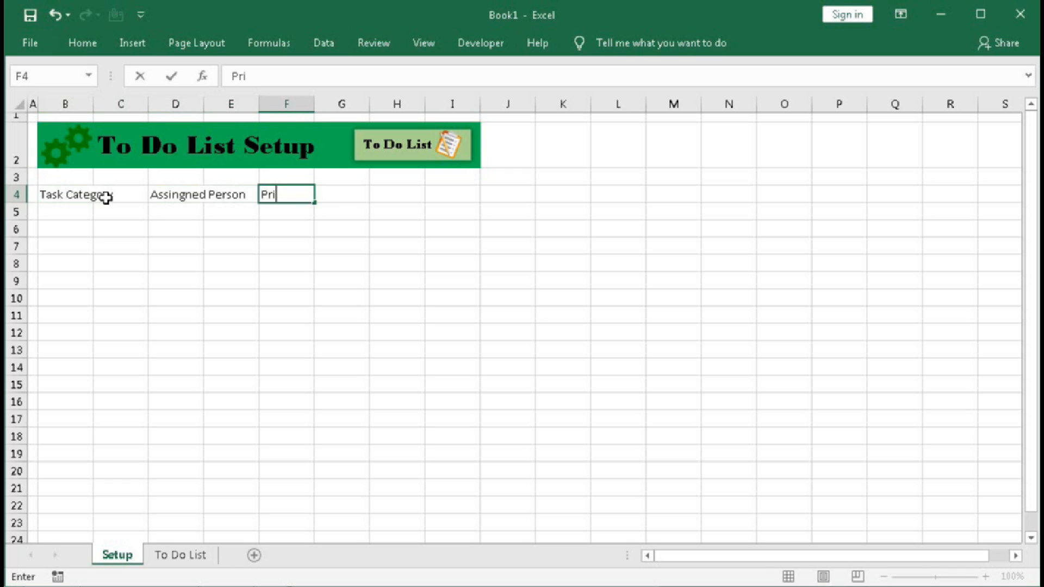
{"action": "type", "text": "ority"}
{"action": "key", "text": "Return"}
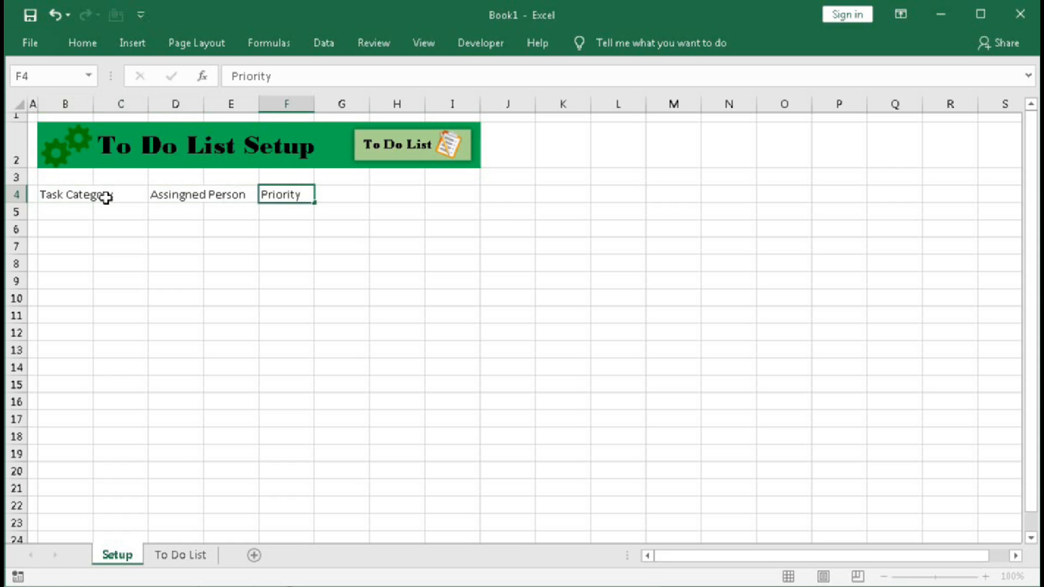
Widen columns B, D and F to one equal width that fits the Task Category heading.
{"action": "left_click_drag", "start_coordinate": [93, 104], "coordinate": [154, 112]}
{"action": "left_click", "coordinate": [182, 105]}
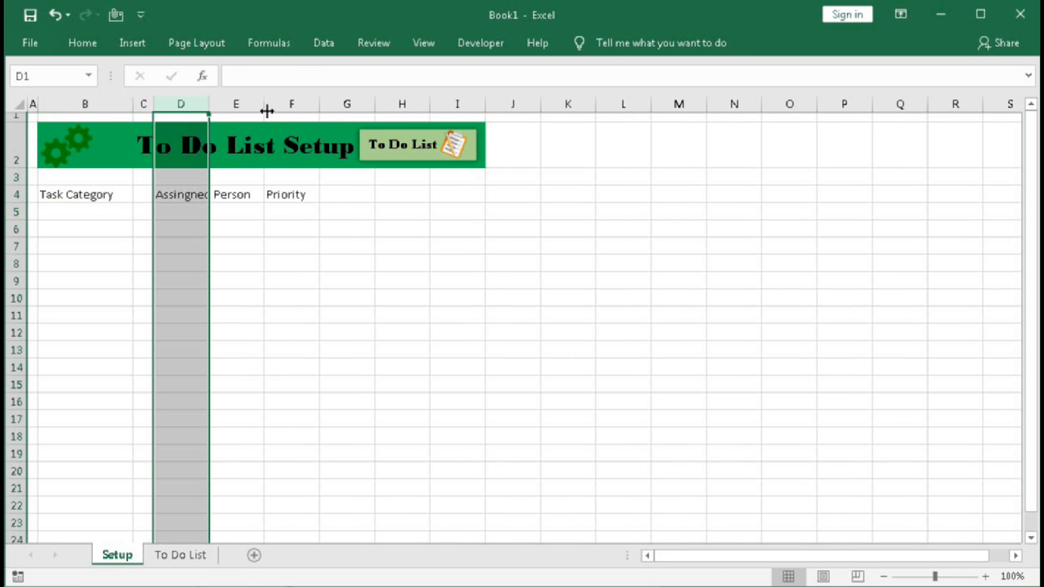
{"action": "left_click", "coordinate": [128, 105], "text": "ctrl"}
{"action": "left_click", "coordinate": [293, 102], "text": "ctrl"}
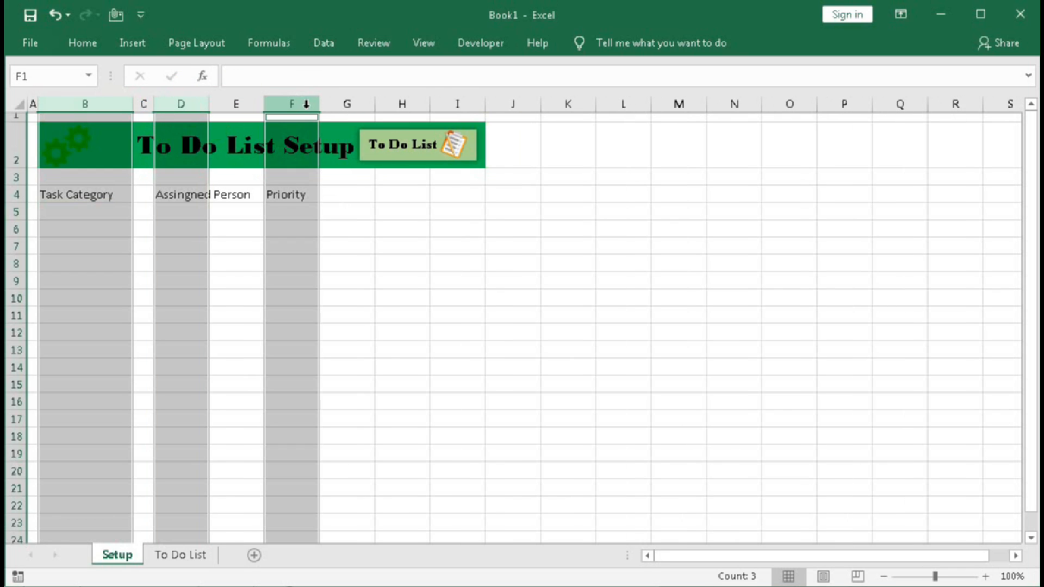
{"action": "left_click_drag", "start_coordinate": [136, 105], "coordinate": [137, 104]}
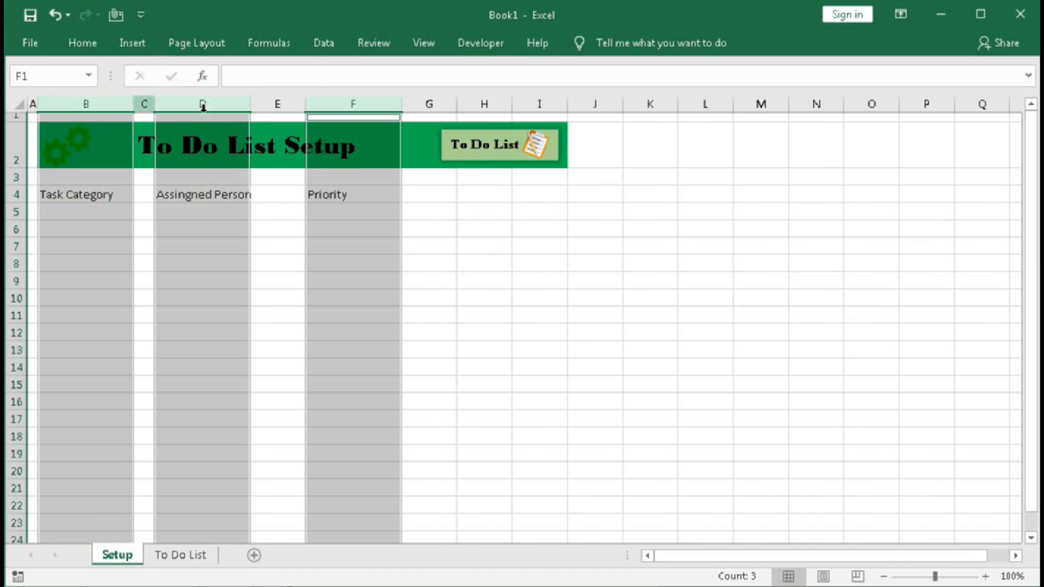
Resize columns C and E to the same narrow width as spacers between the heading columns.
{"action": "left_click", "coordinate": [144, 104]}
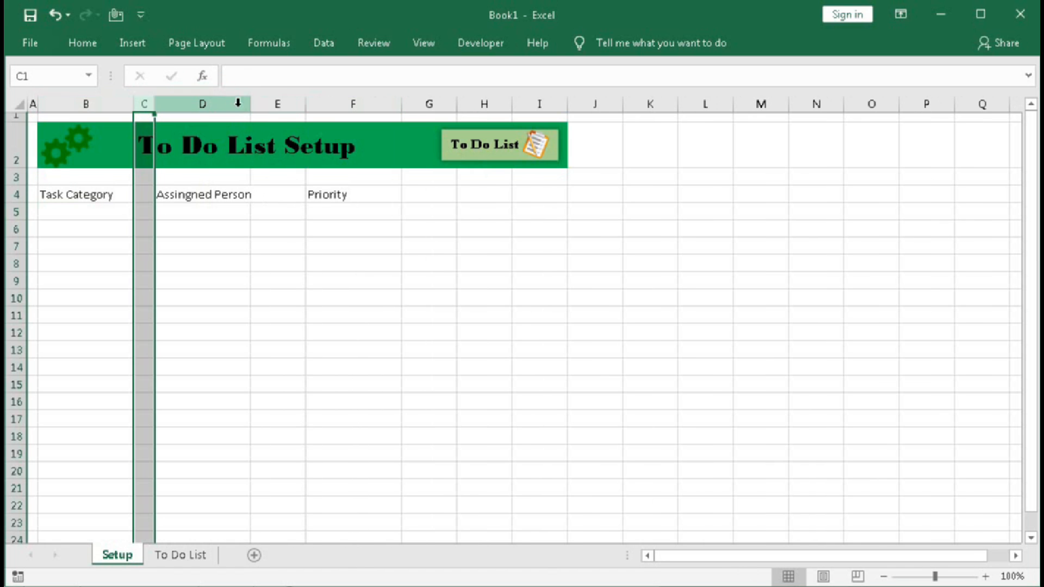
{"action": "left_click", "coordinate": [287, 104], "text": "ctrl"}
{"action": "left_click_drag", "start_coordinate": [305, 105], "coordinate": [277, 103]}
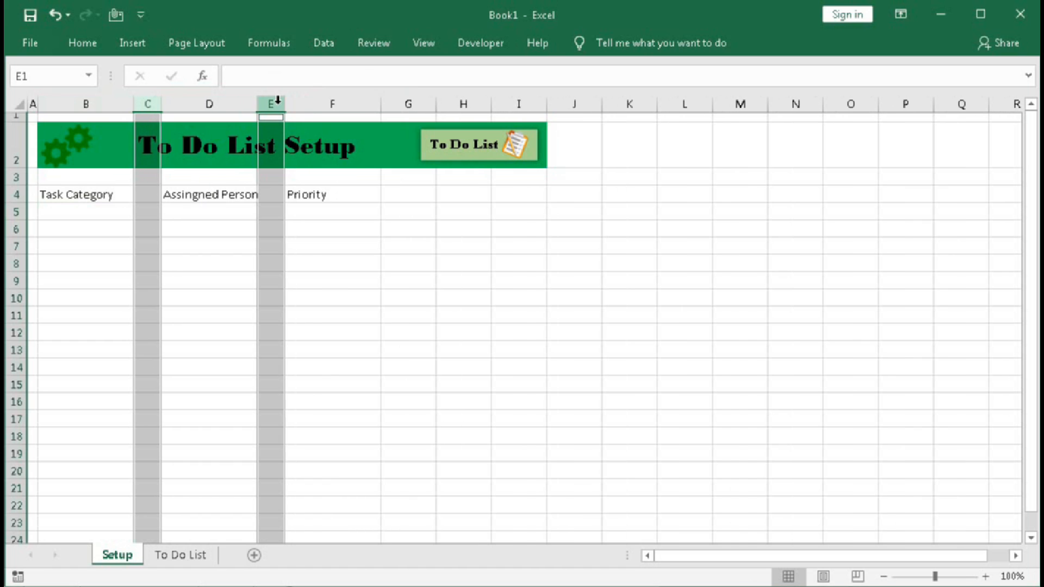
{"action": "left_click", "coordinate": [402, 229]}
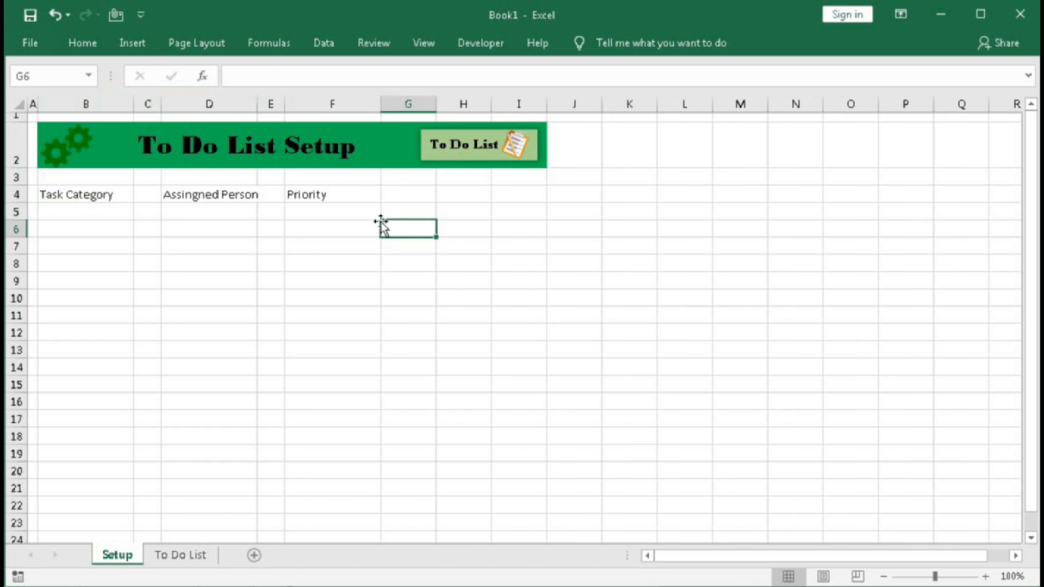
Convert the Task Category range B4:B5 into a table with headers.
{"action": "left_click", "coordinate": [80, 216]}
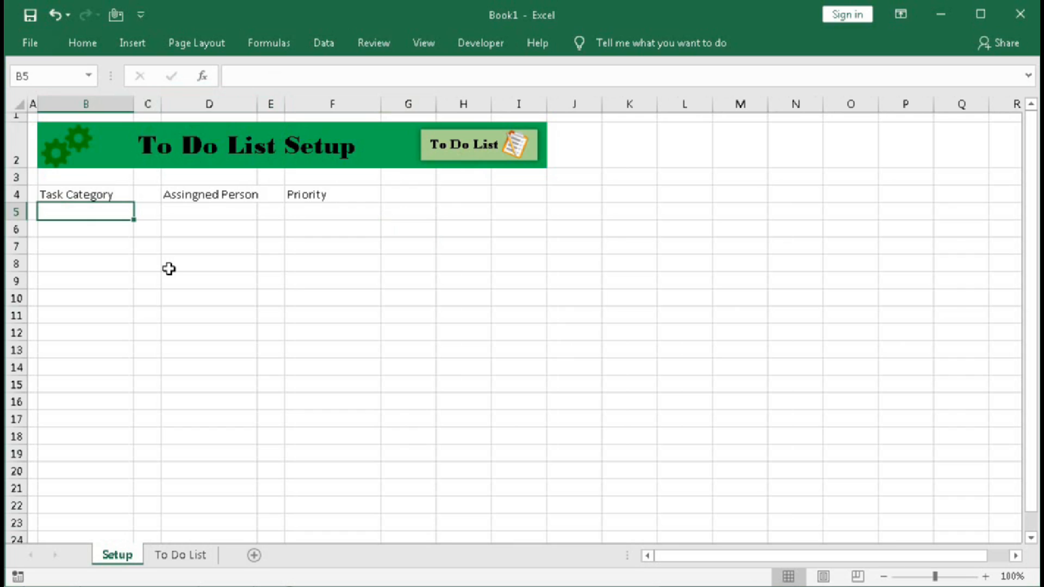
{"action": "left_click_drag", "start_coordinate": [79, 193], "coordinate": [70, 214]}
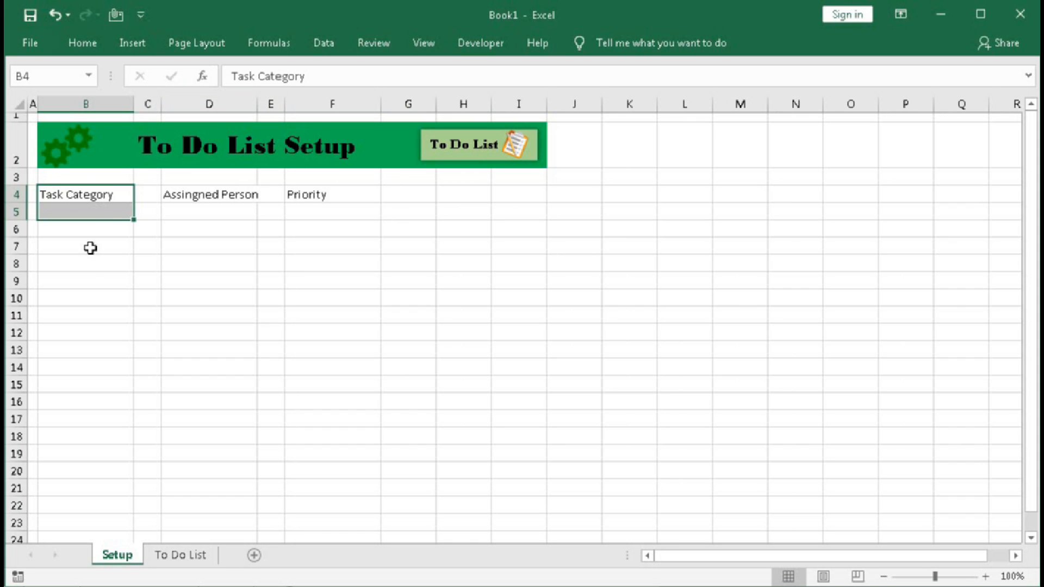
{"action": "left_click", "coordinate": [140, 41]}
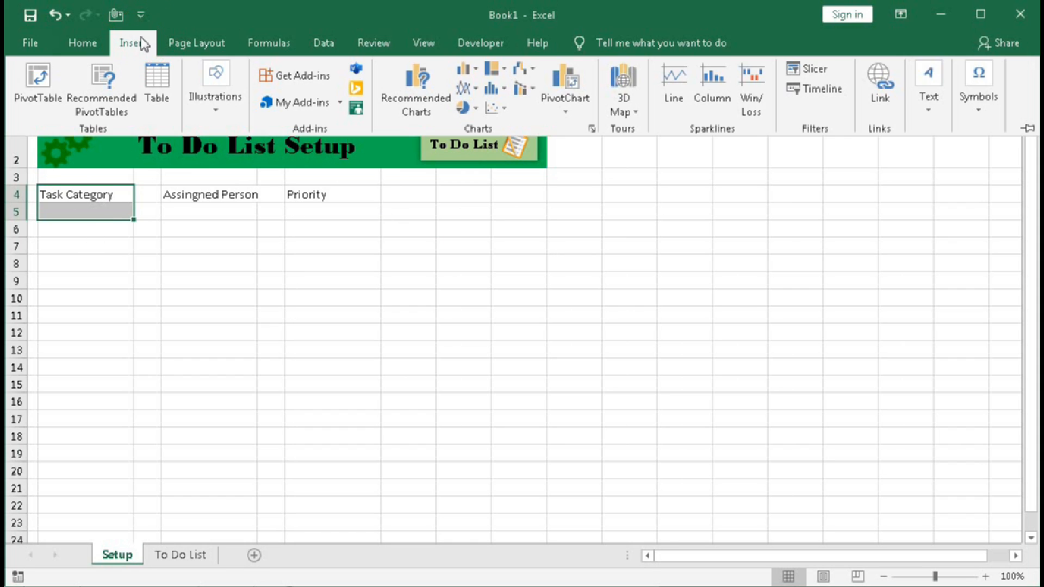
{"action": "left_click", "coordinate": [153, 90]}
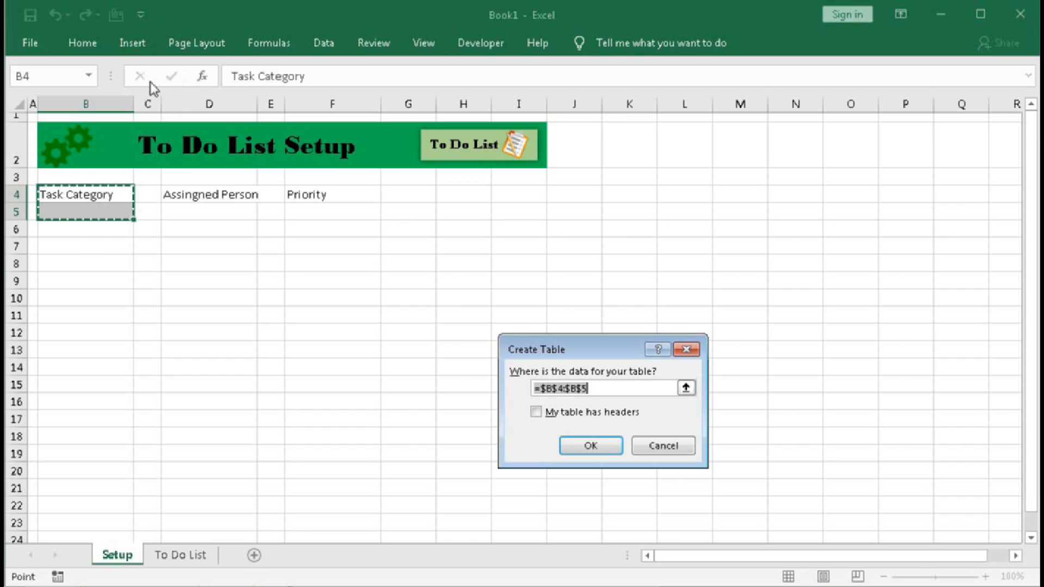
{"action": "left_click", "coordinate": [537, 412]}
{"action": "left_click", "coordinate": [582, 446]}
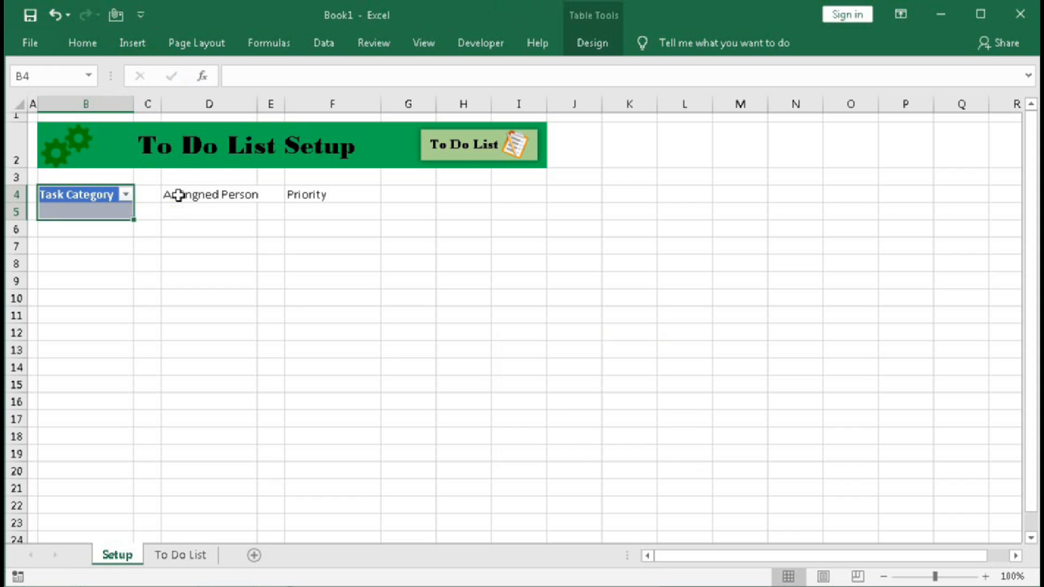
Convert the Assingned Person range D4:D5 into a table with headers.
{"action": "left_click_drag", "start_coordinate": [179, 195], "coordinate": [180, 213]}
{"action": "left_click", "coordinate": [131, 42]}
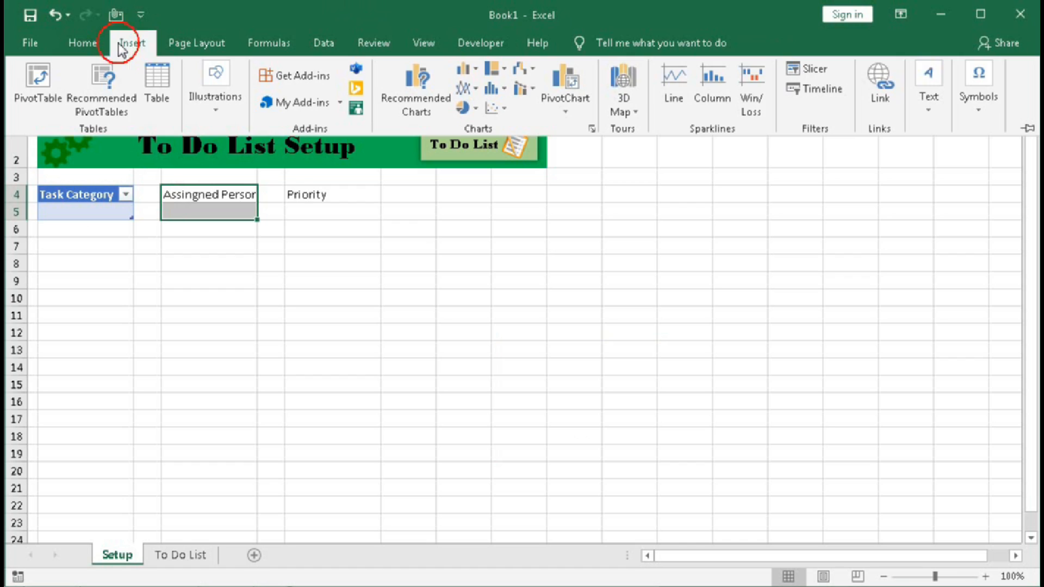
{"action": "left_click", "coordinate": [159, 83]}
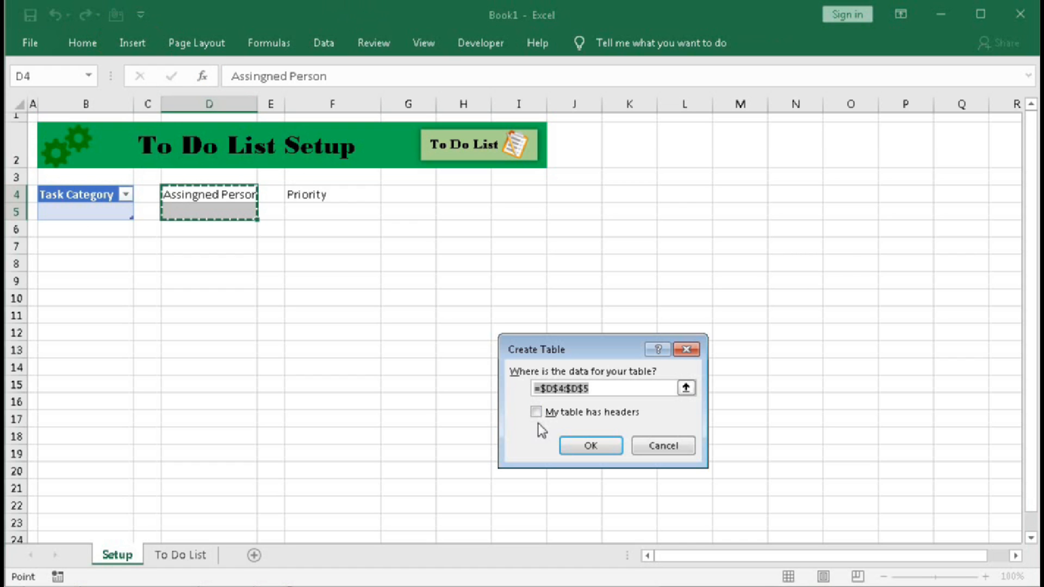
{"action": "left_click", "coordinate": [536, 412]}
{"action": "left_click", "coordinate": [580, 449]}
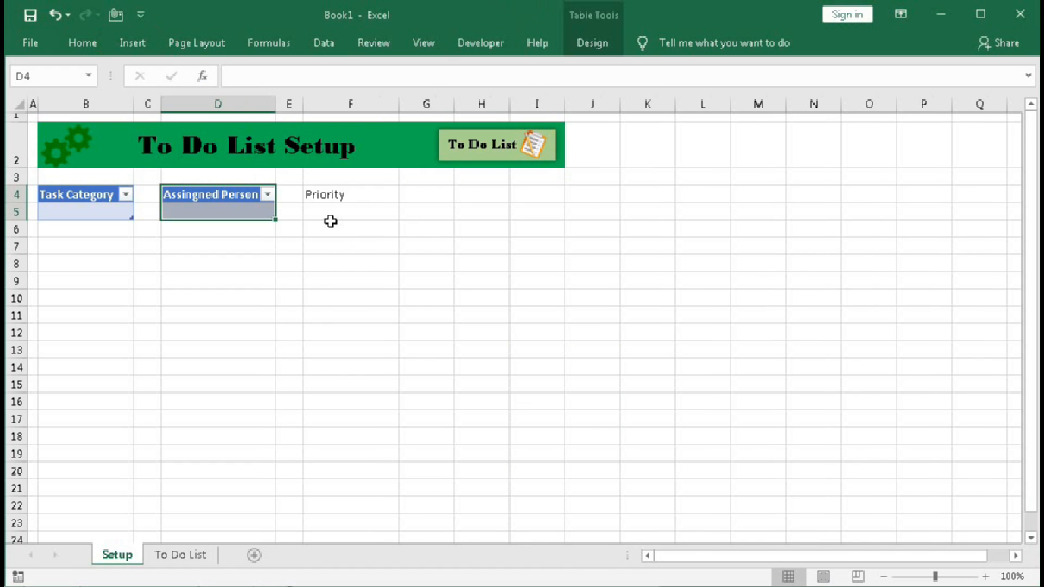
Convert the Priority range F4:F5 into a table with headers.
{"action": "left_click_drag", "start_coordinate": [330, 196], "coordinate": [330, 209]}
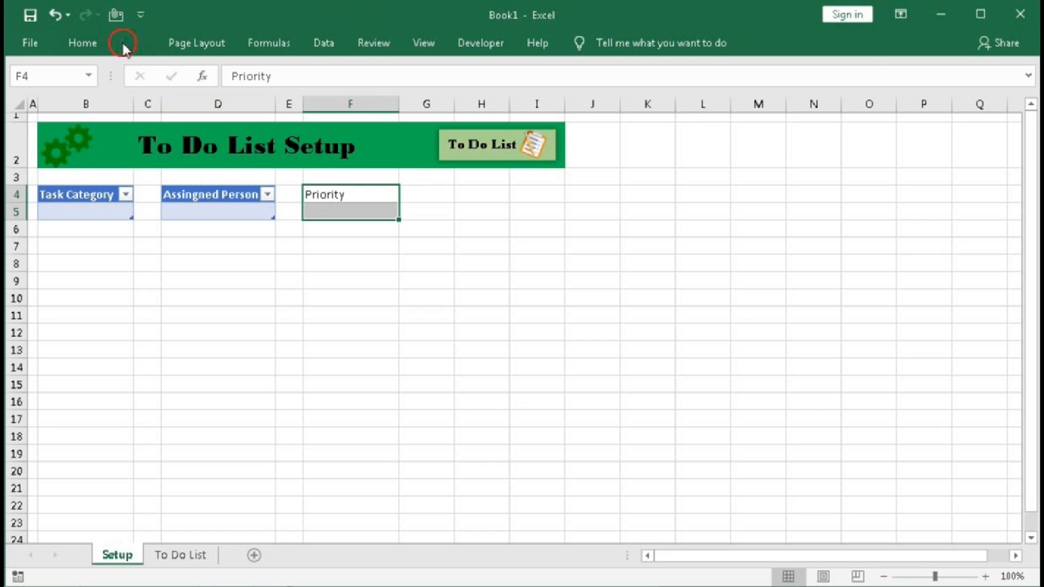
{"action": "left_click", "coordinate": [126, 42]}
{"action": "left_click", "coordinate": [153, 90]}
{"action": "left_click", "coordinate": [536, 412]}
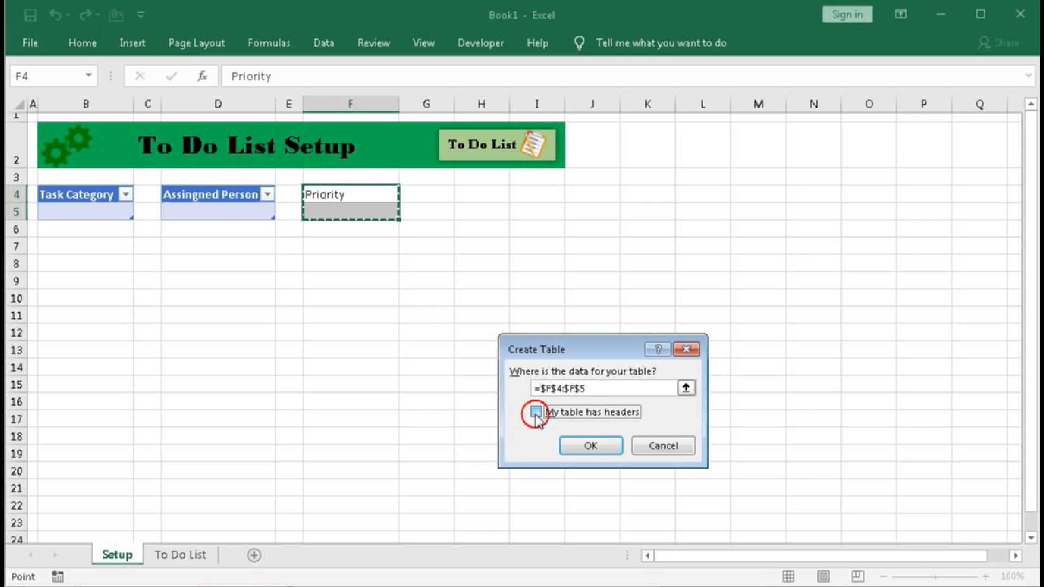
{"action": "left_click", "coordinate": [591, 447]}
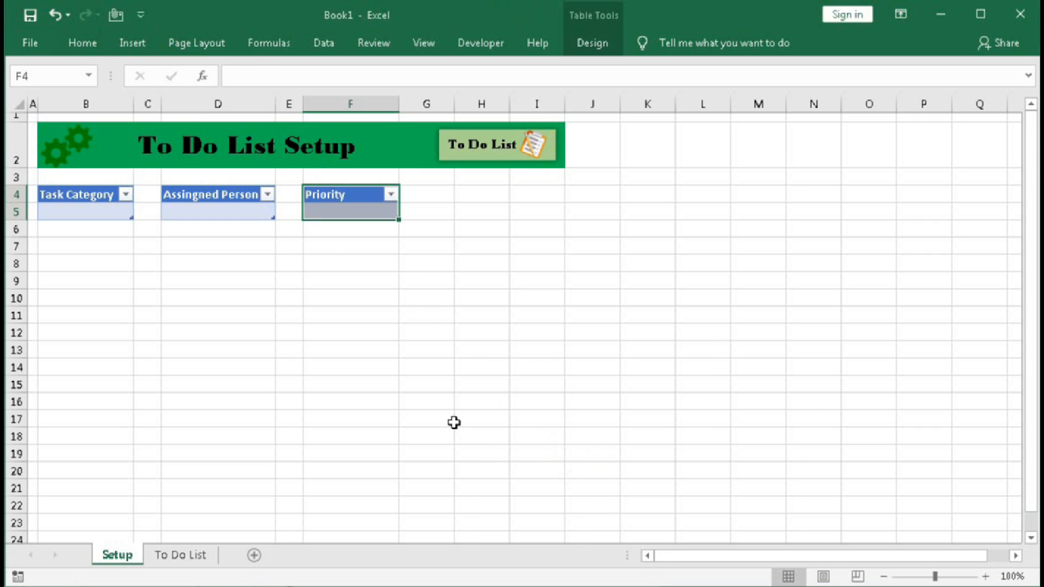
Apply the Light table style with a solid green header and green outline to the Task Category table.
{"action": "left_click", "coordinate": [80, 211]}
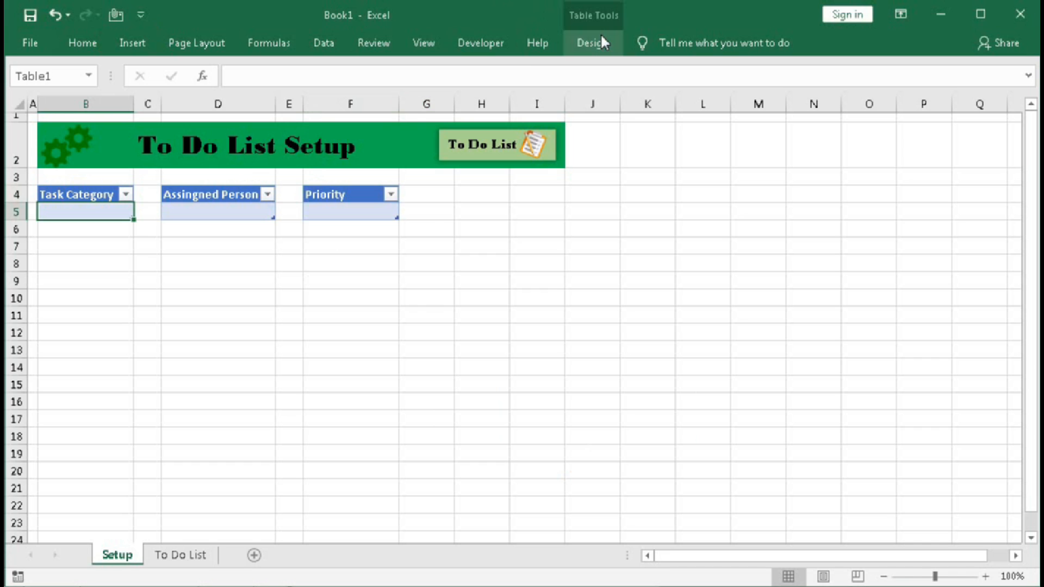
{"action": "left_click", "coordinate": [589, 44]}
{"action": "left_click", "coordinate": [967, 104]}
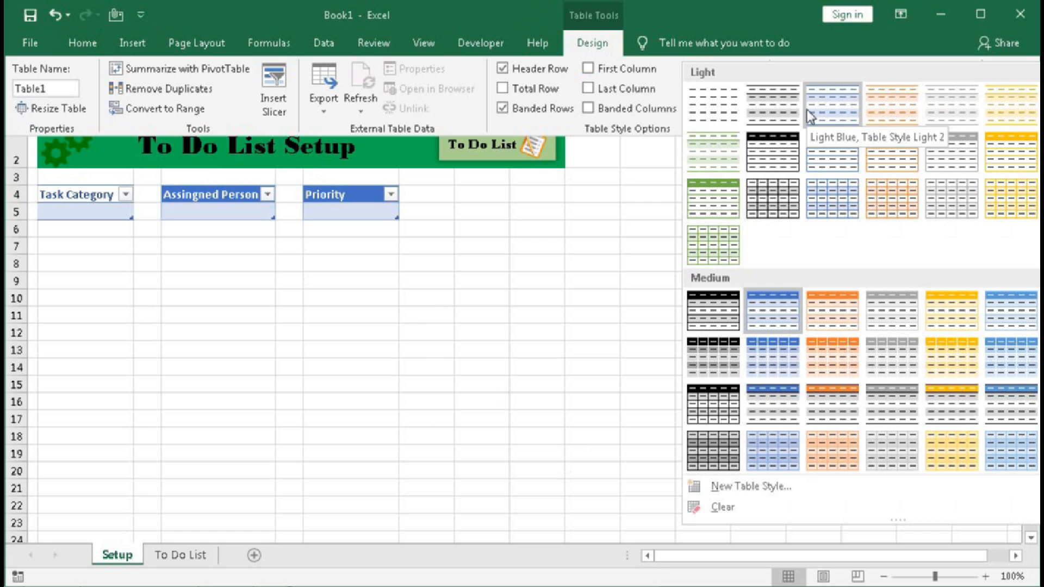
{"action": "left_click", "coordinate": [712, 196]}
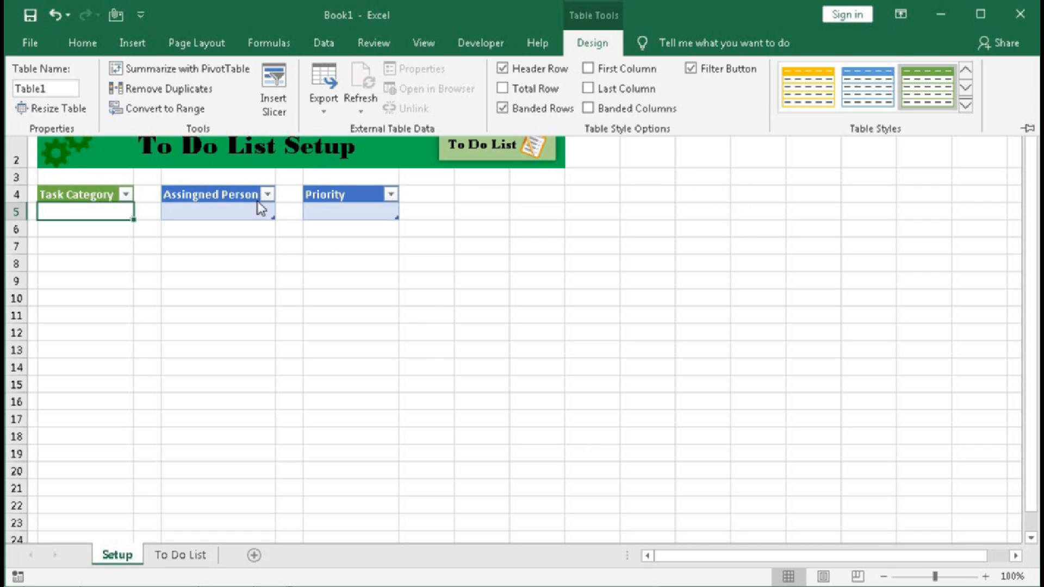
Apply the same green-header Light table style to the Assingned Person table.
{"action": "left_click", "coordinate": [240, 194]}
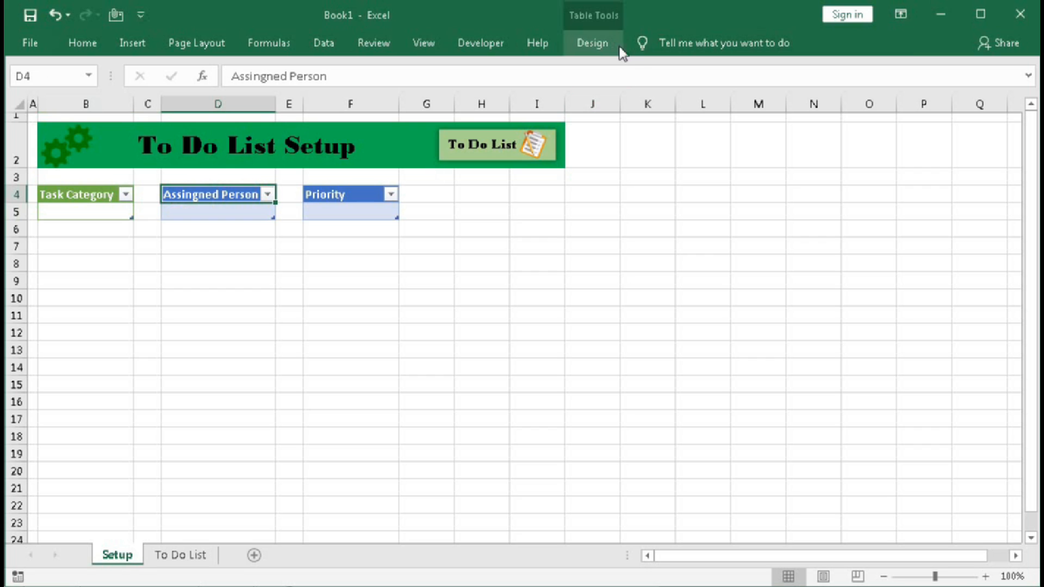
{"action": "left_click", "coordinate": [598, 45]}
{"action": "left_click", "coordinate": [958, 112]}
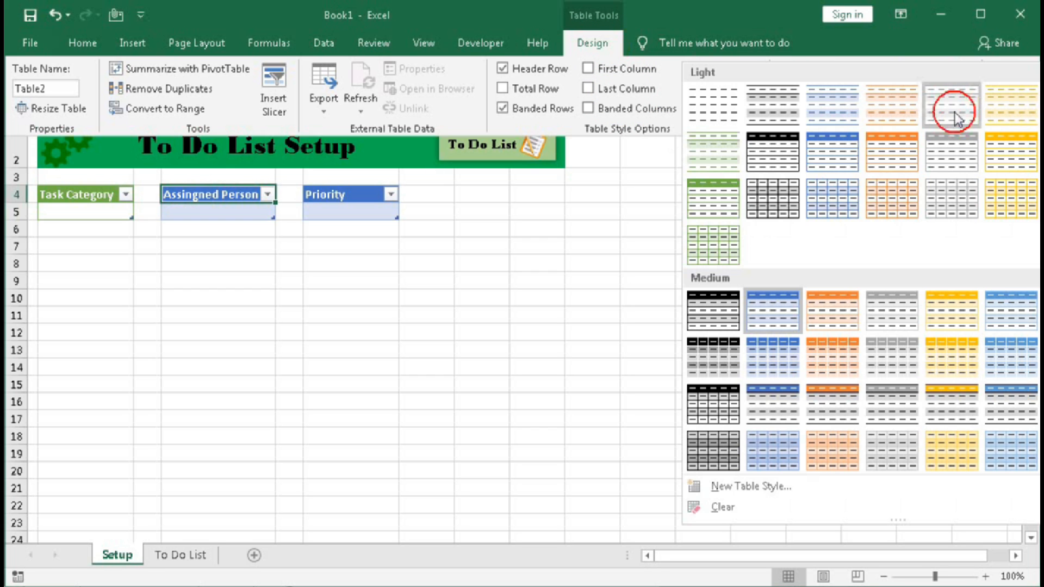
{"action": "left_click", "coordinate": [723, 200]}
{"action": "left_click", "coordinate": [537, 213]}
Apply the same green-header Light table style to the Priority table.
{"action": "left_click", "coordinate": [350, 194]}
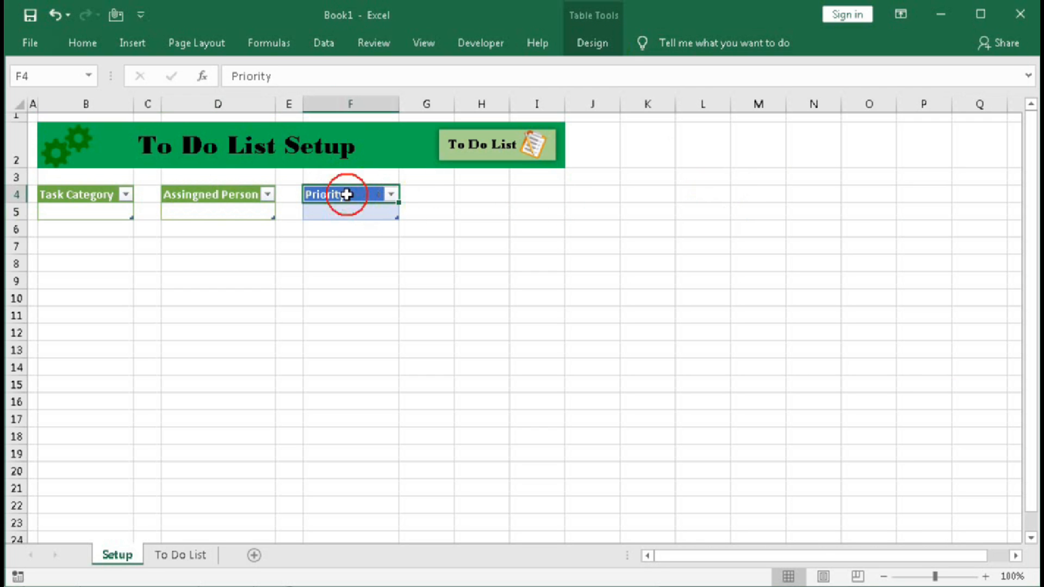
{"action": "left_click", "coordinate": [592, 44]}
{"action": "left_click", "coordinate": [971, 106]}
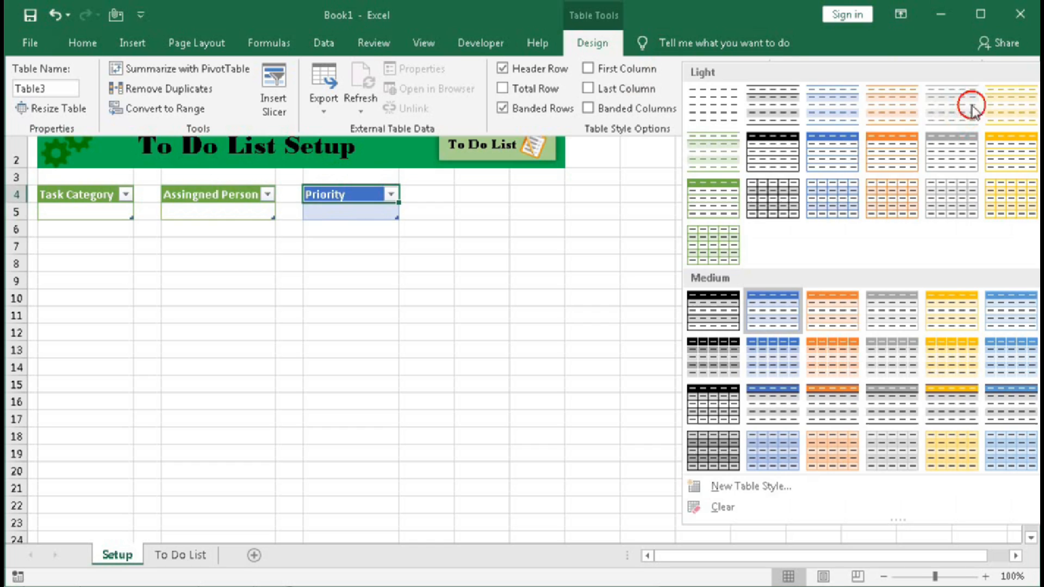
{"action": "left_click", "coordinate": [713, 197]}
{"action": "left_click", "coordinate": [347, 259]}
{"action": "left_click", "coordinate": [345, 261]}
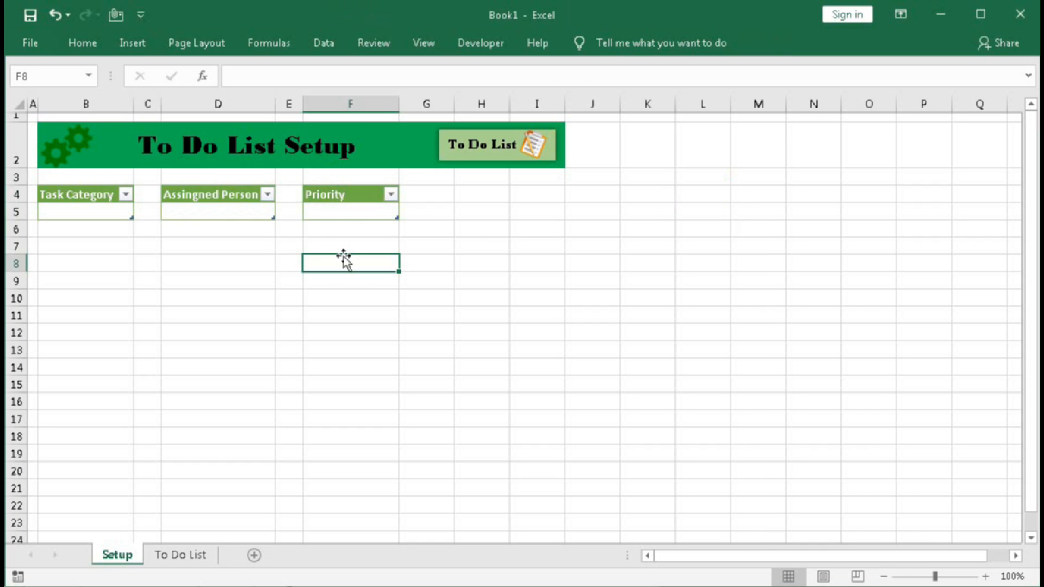
Enter "Payment" as the first task category in cell B5 and add a new table row below it.
{"action": "left_click", "coordinate": [100, 211]}
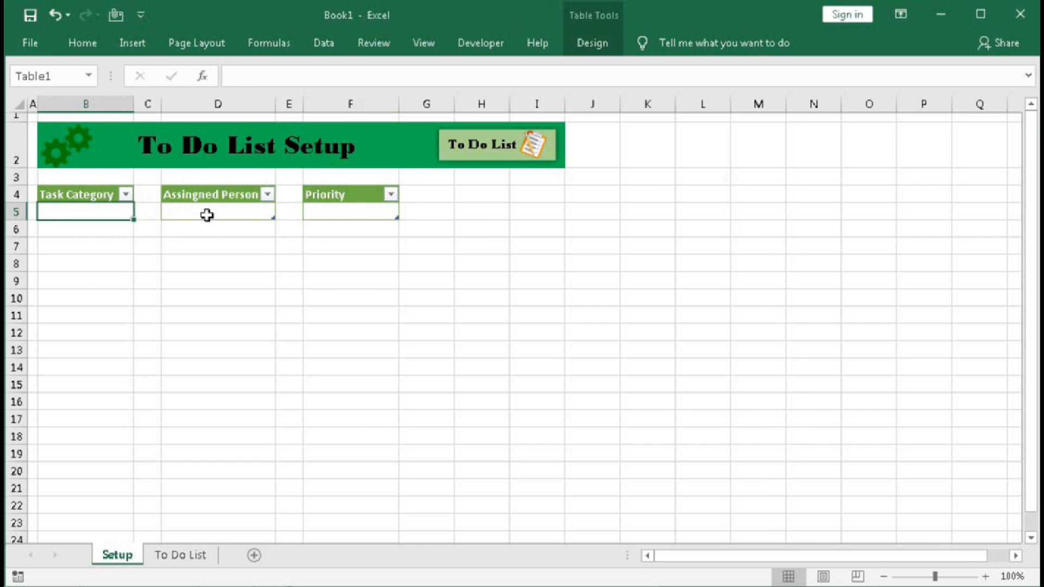
{"action": "type", "text": "Payment"}
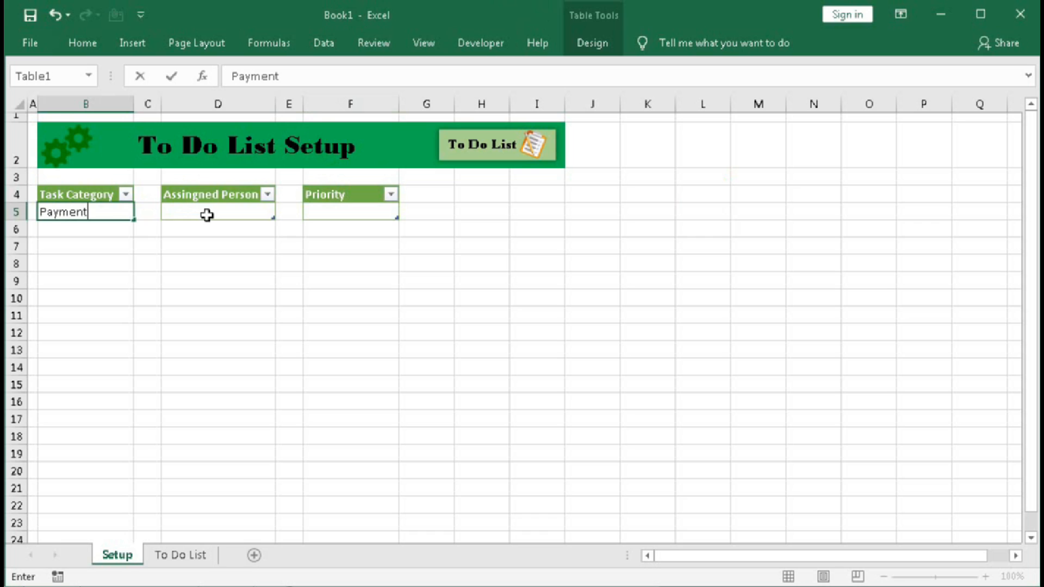
{"action": "key", "text": "Return"}
{"action": "key", "text": "Up"}
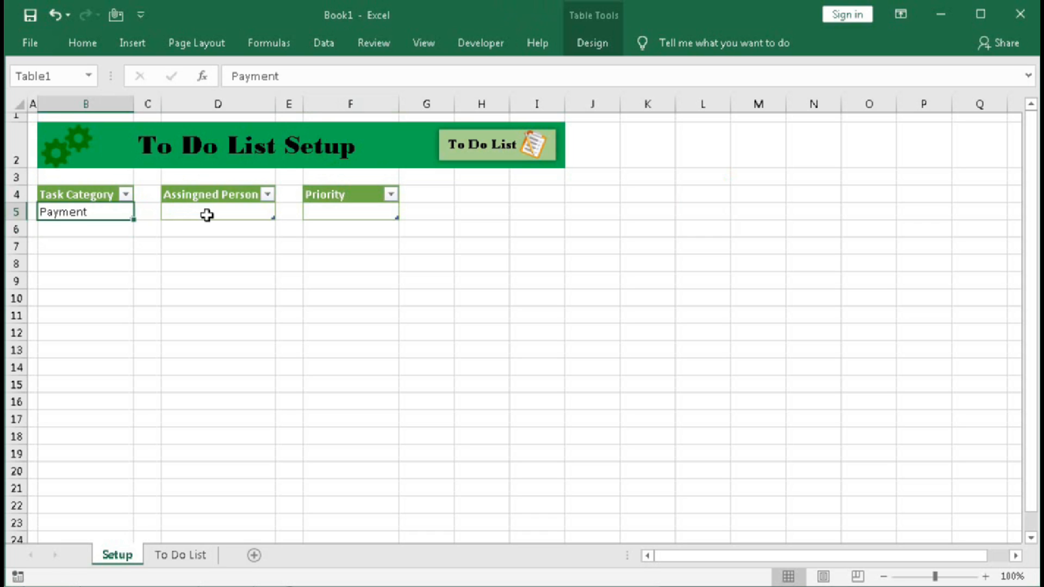
{"action": "key", "text": "Tab"}
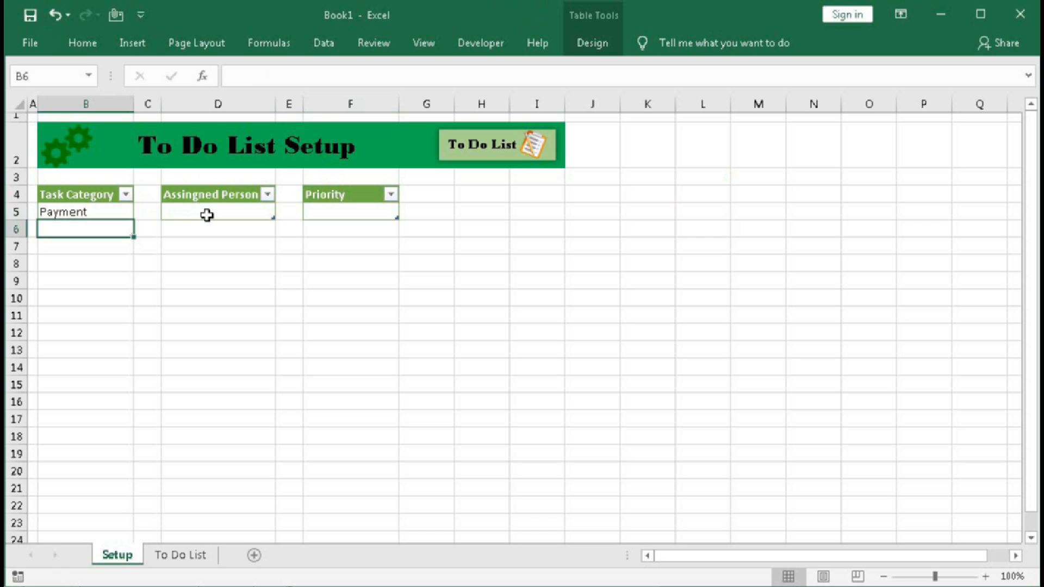
Enter "Cleaning", "Shopping" and "Tution" as further task categories in cells B6 to B8.
{"action": "type", "text": "Cl"}
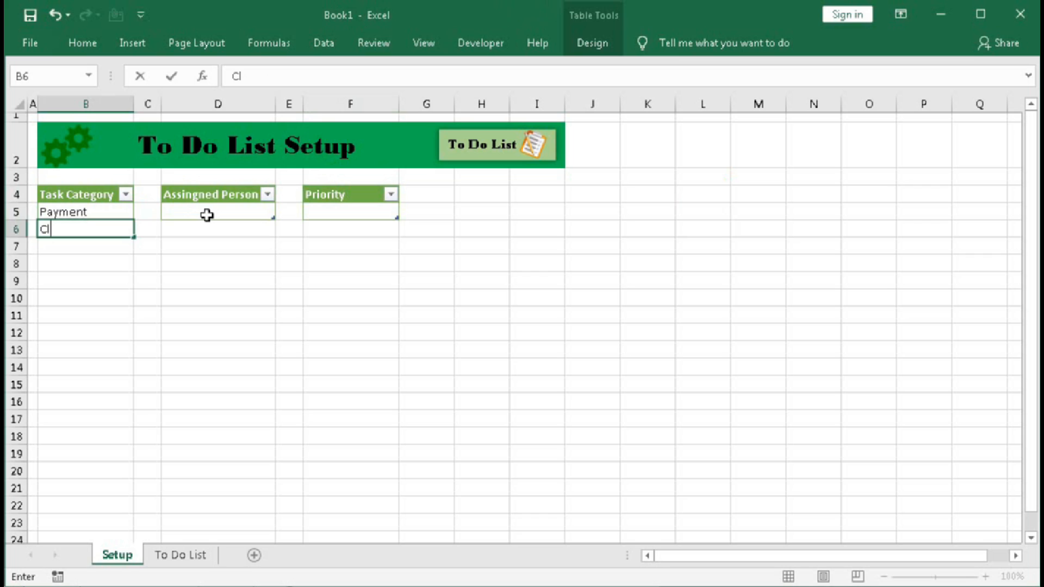
{"action": "type", "text": "eaning"}
{"action": "key", "text": "Return"}
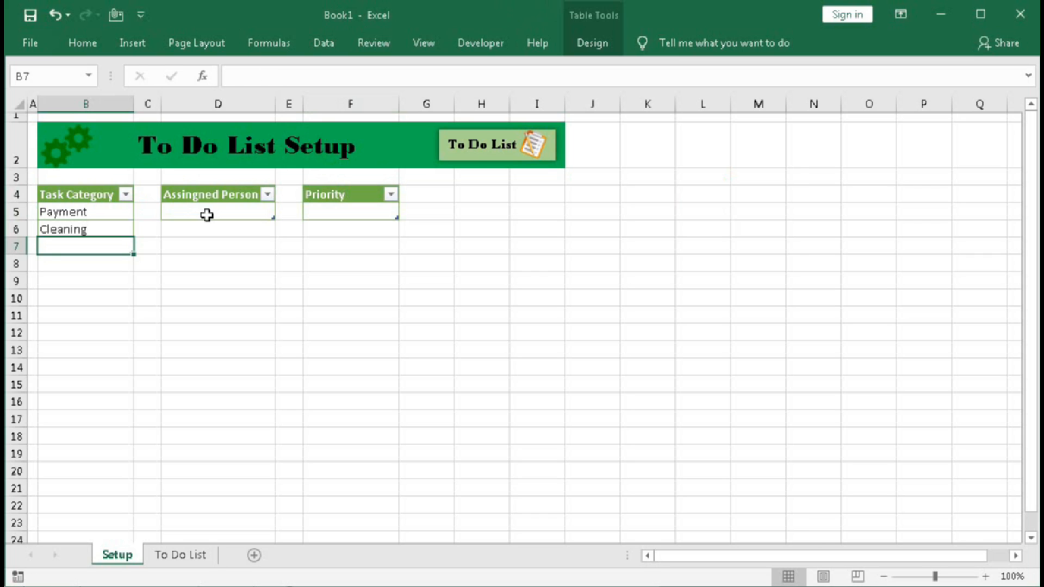
{"action": "type", "text": "Shoppi"}
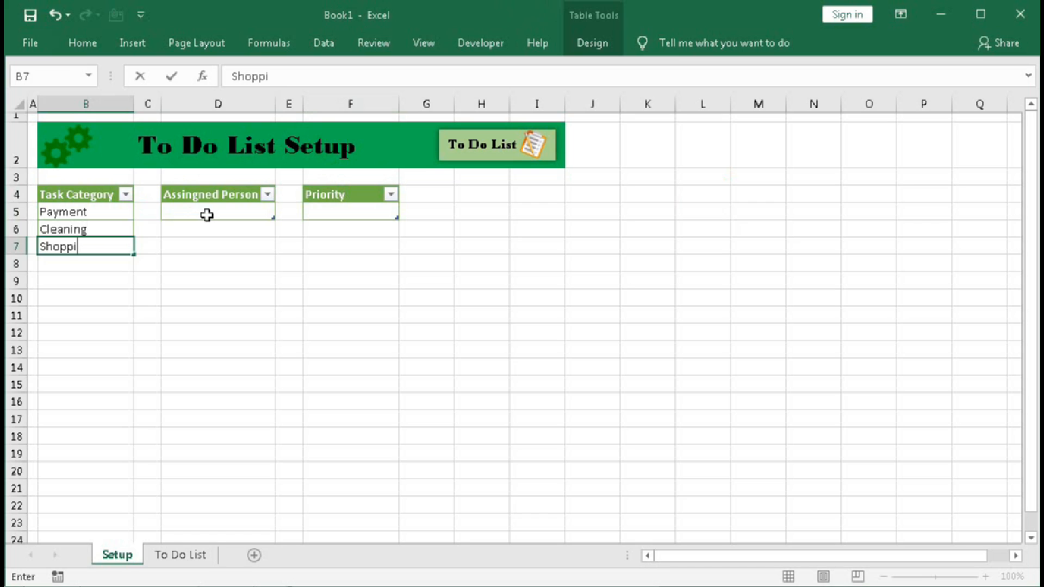
{"action": "type", "text": "ng"}
{"action": "key", "text": "Return"}
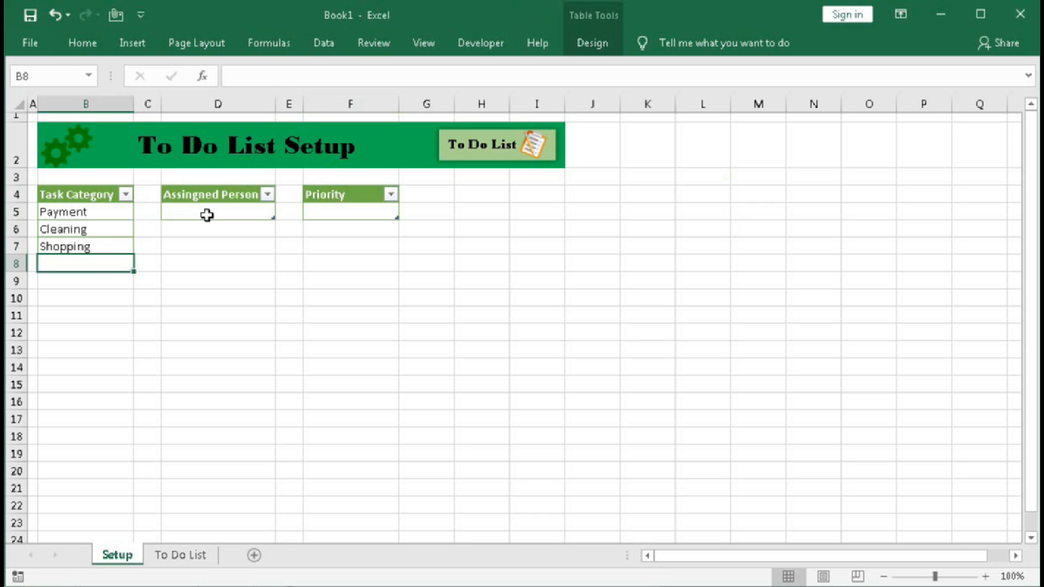
{"action": "type", "text": "Tution"}
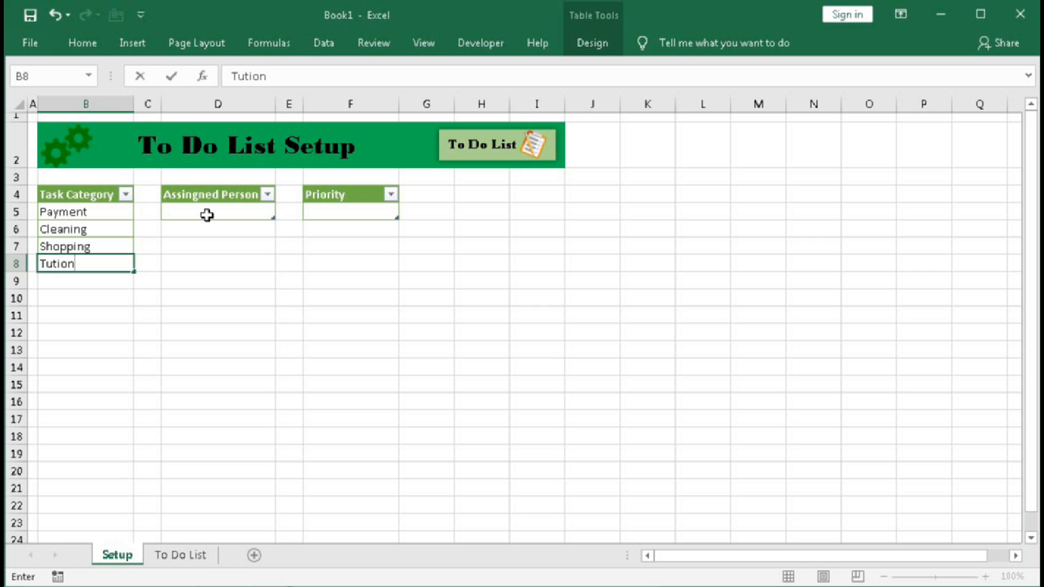
Enter "Person-1" and "Person-2" as the first two entries of the Assingned Person table, in cells D5 and D6.
{"action": "left_click", "coordinate": [208, 215]}
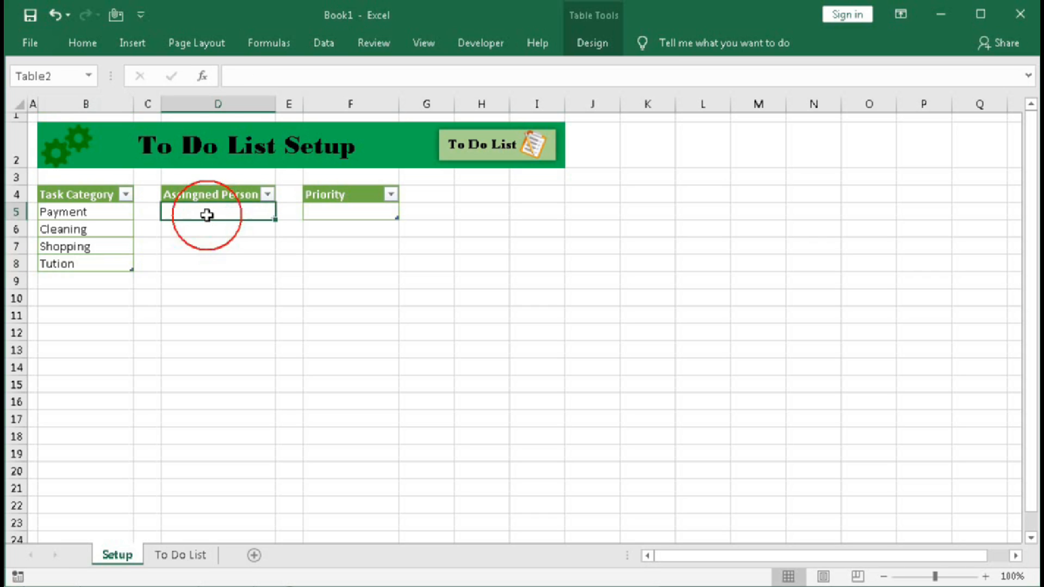
{"action": "type", "text": "Pe"}
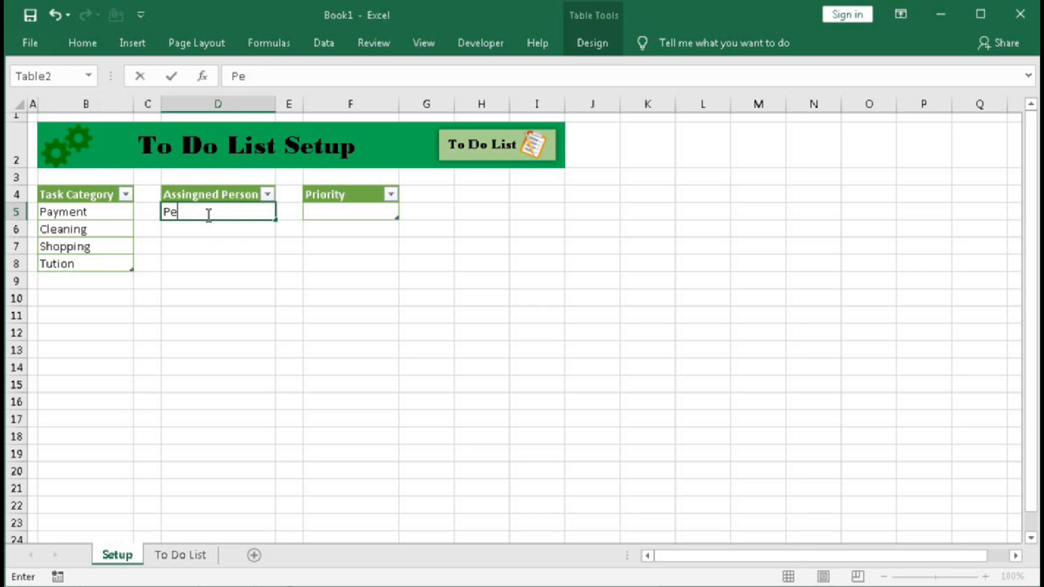
{"action": "type", "text": "rson-1"}
{"action": "left_click_drag", "start_coordinate": [205, 215], "coordinate": [156, 213]}
{"action": "key", "text": "ctrl+c"}
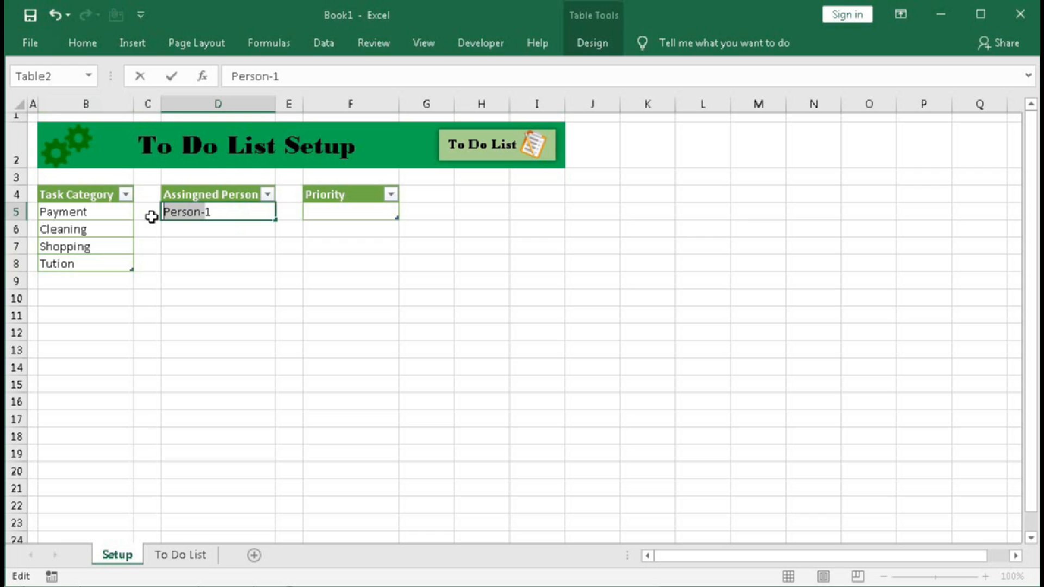
{"action": "key", "text": "Return"}
{"action": "key", "text": "ctrl+v"}
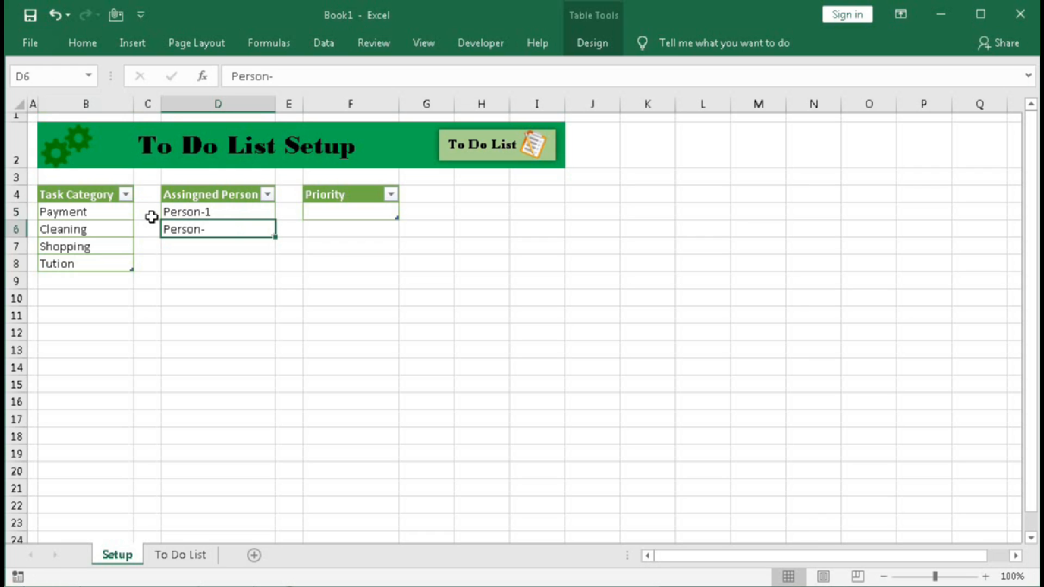
{"action": "type", "text": "2"}
{"action": "key", "text": "Escape"}
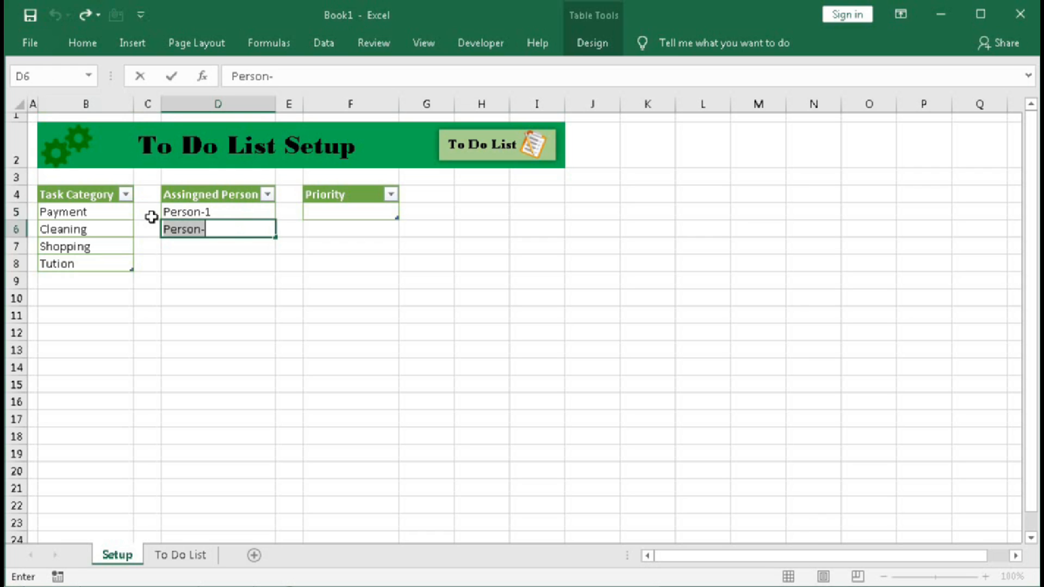
{"action": "double_click", "coordinate": [238, 231]}
{"action": "type", "text": "2"}
{"action": "key", "text": "Return"}
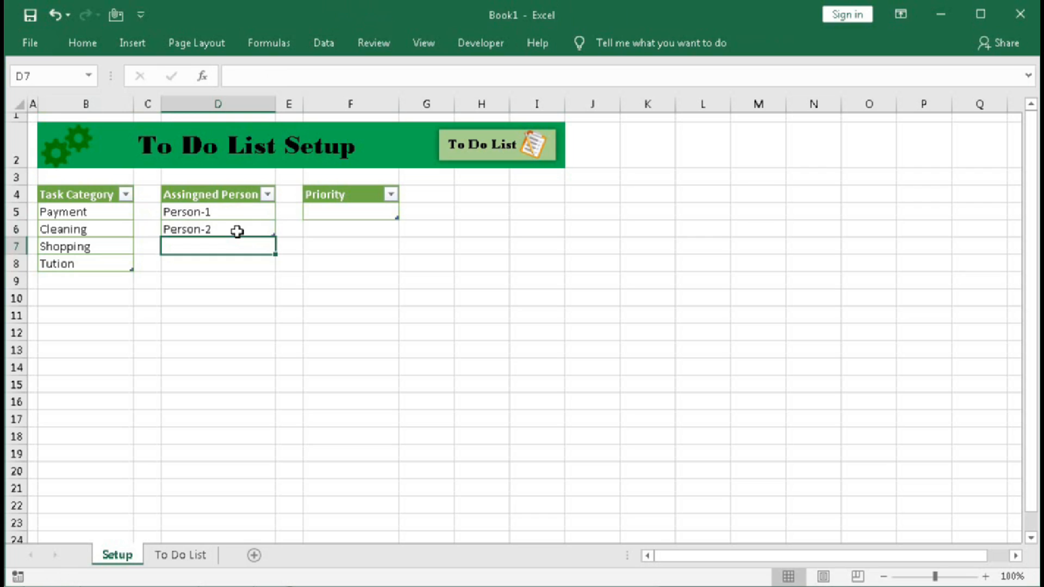
Extend the Assingned Person table with "Person-3" in cell D7 and "Person-4" in cell D8.
{"action": "left_click", "coordinate": [237, 230]}
{"action": "key", "text": "Return"}
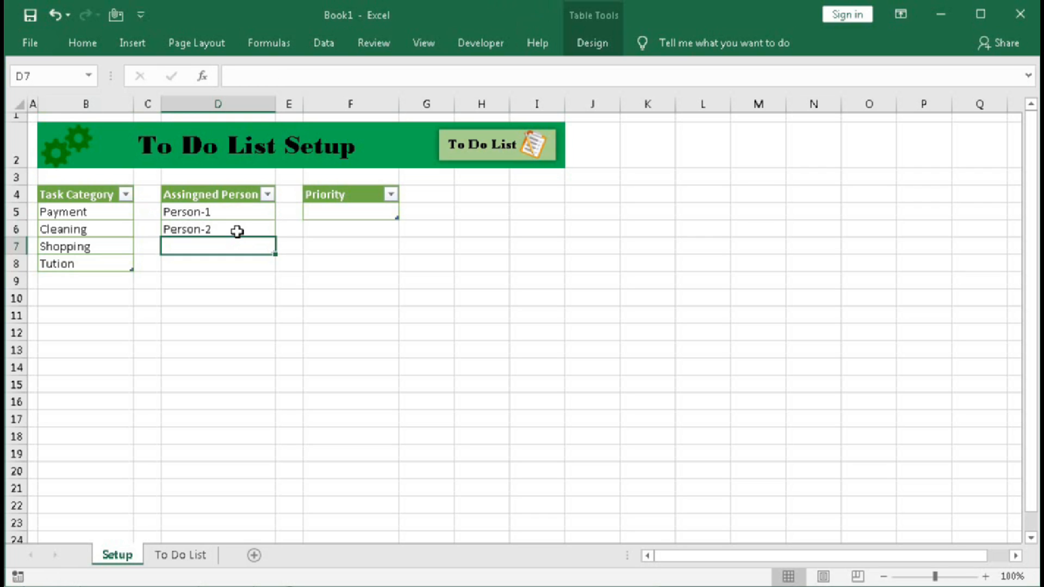
{"action": "type", "text": "Person-"}
{"action": "key", "text": "F2"}
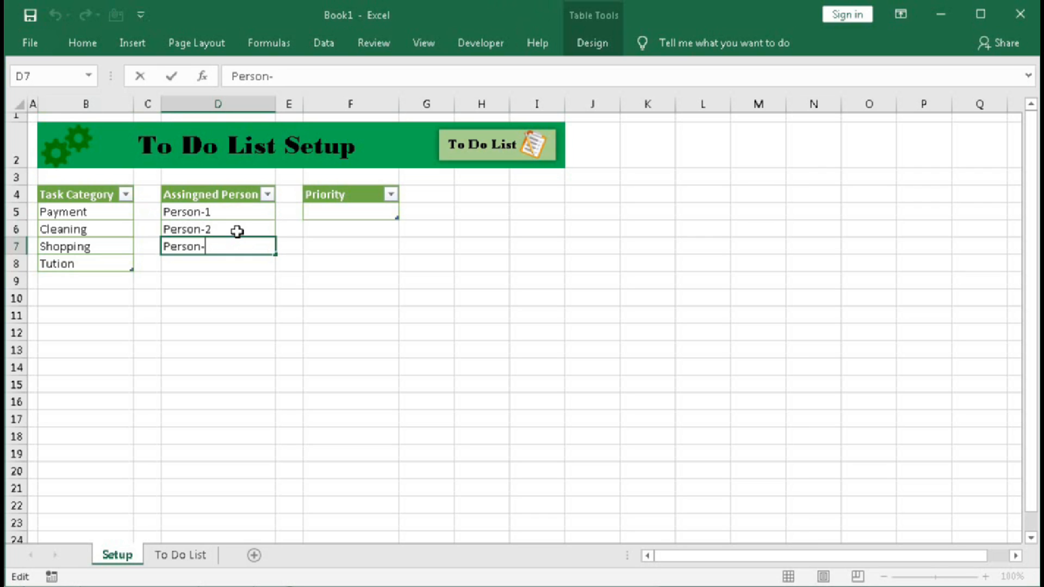
{"action": "type", "text": "3"}
{"action": "key", "text": "Return"}
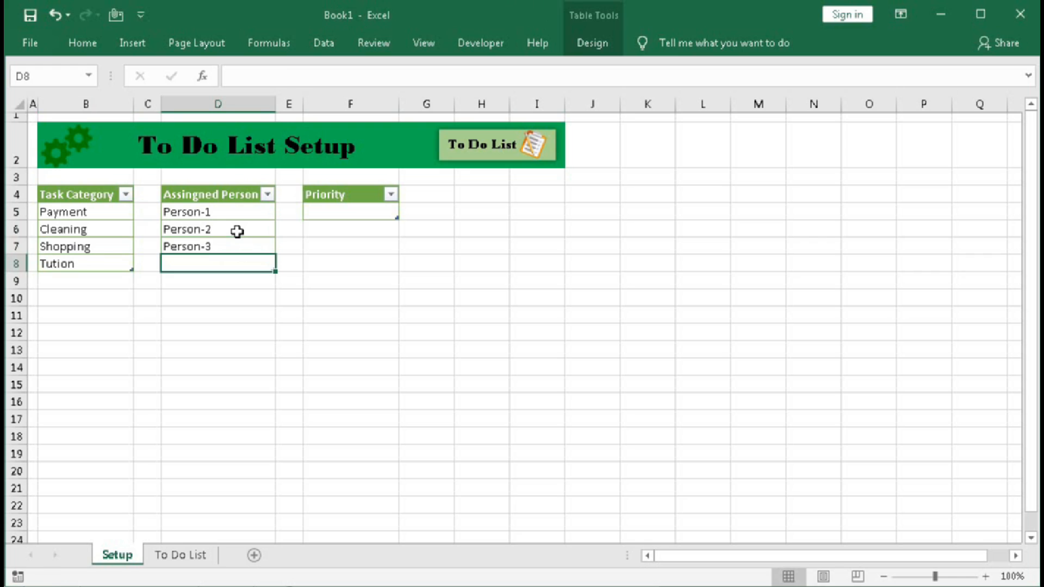
{"action": "type", "text": "Person-4"}
{"action": "key", "text": "Return"}
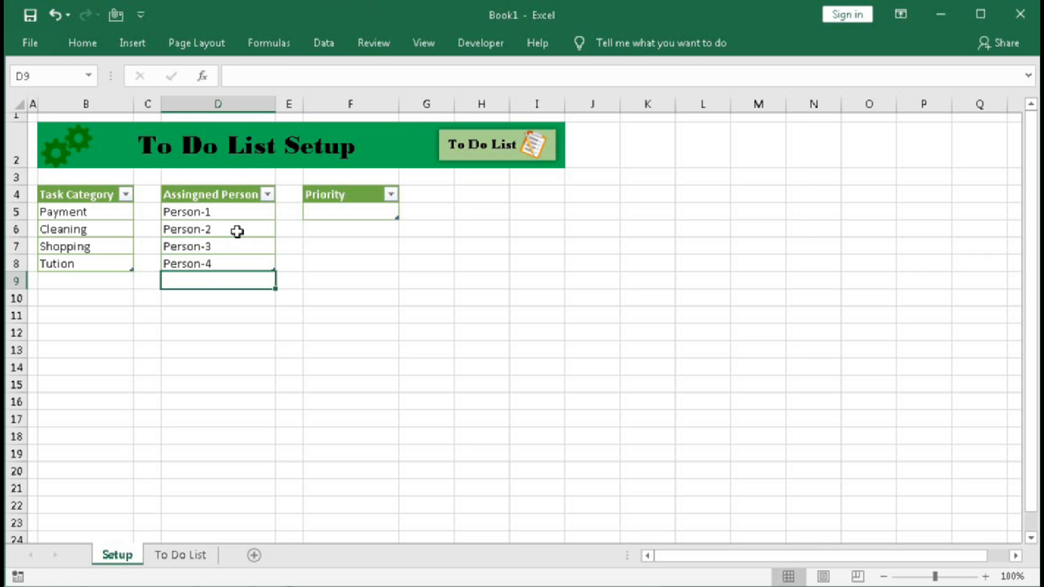
Fill the Priority table with "High", "Medium" and "Low" in cells F5 to F7.
{"action": "left_click", "coordinate": [343, 208]}
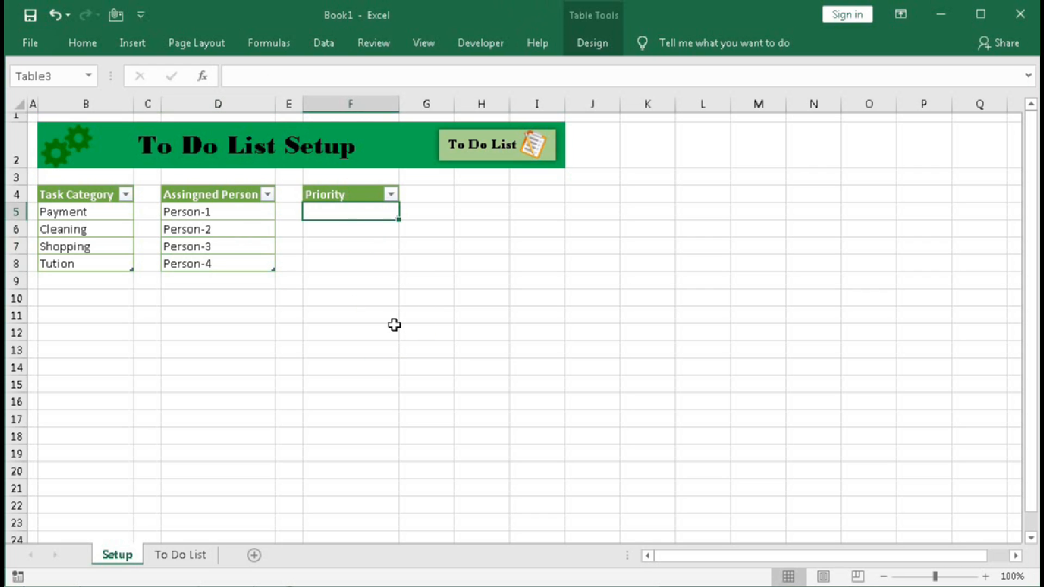
{"action": "type", "text": "High"}
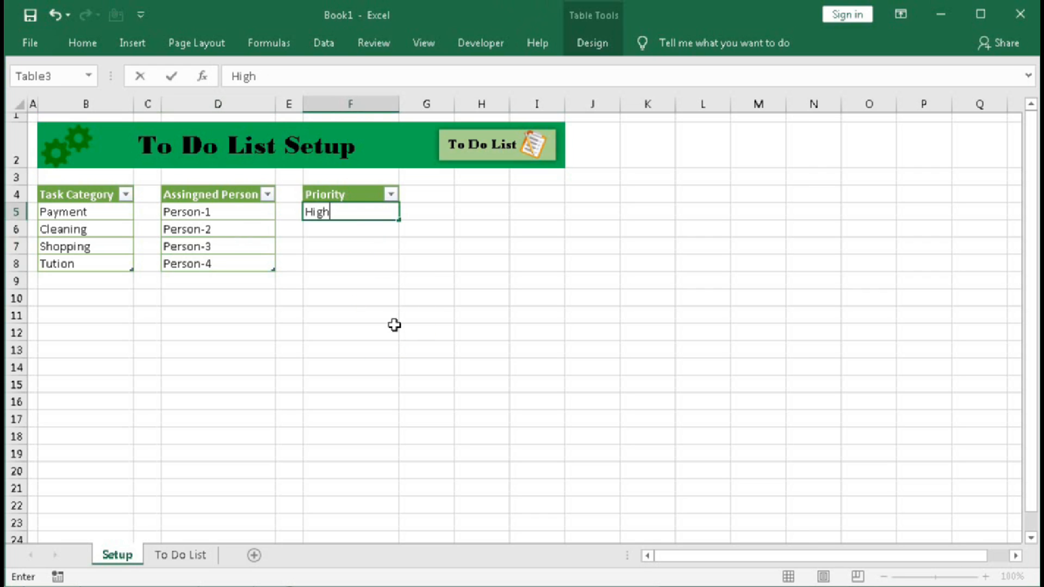
{"action": "key", "text": "Return"}
{"action": "type", "text": "Medium"}
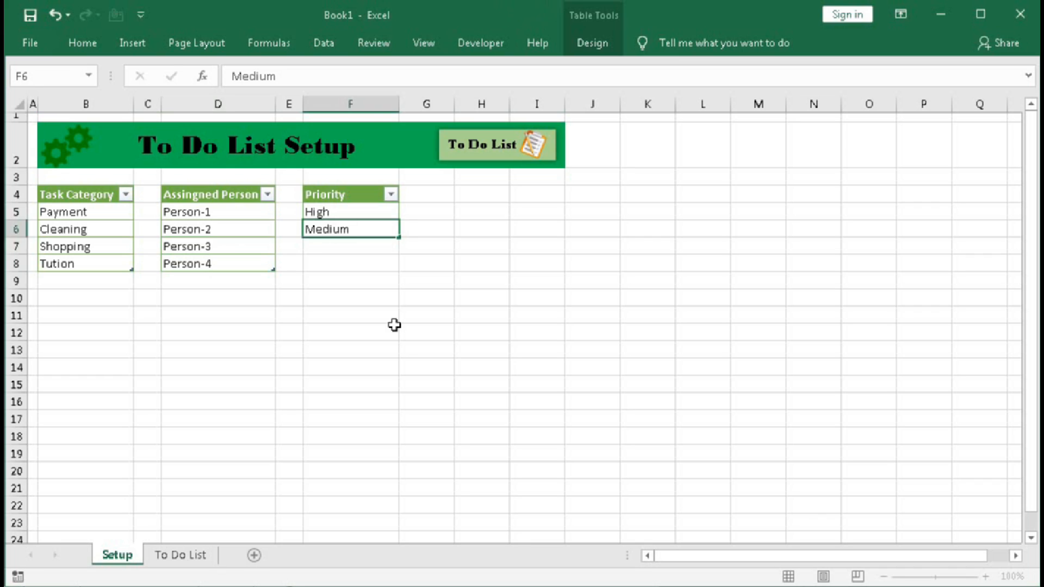
{"action": "key", "text": "Return"}
{"action": "type", "text": "Low"}
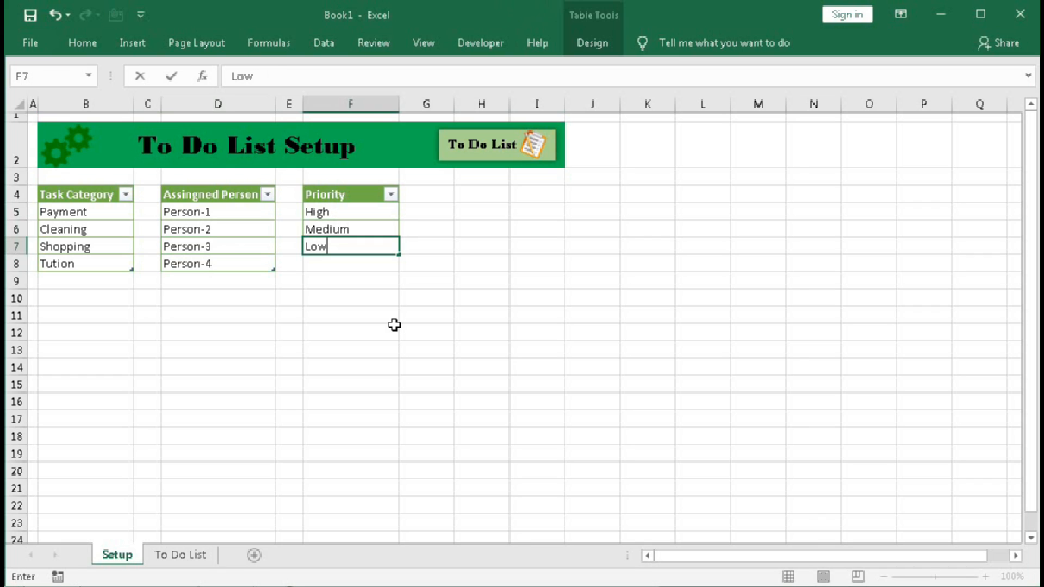
{"action": "key", "text": "Return"}
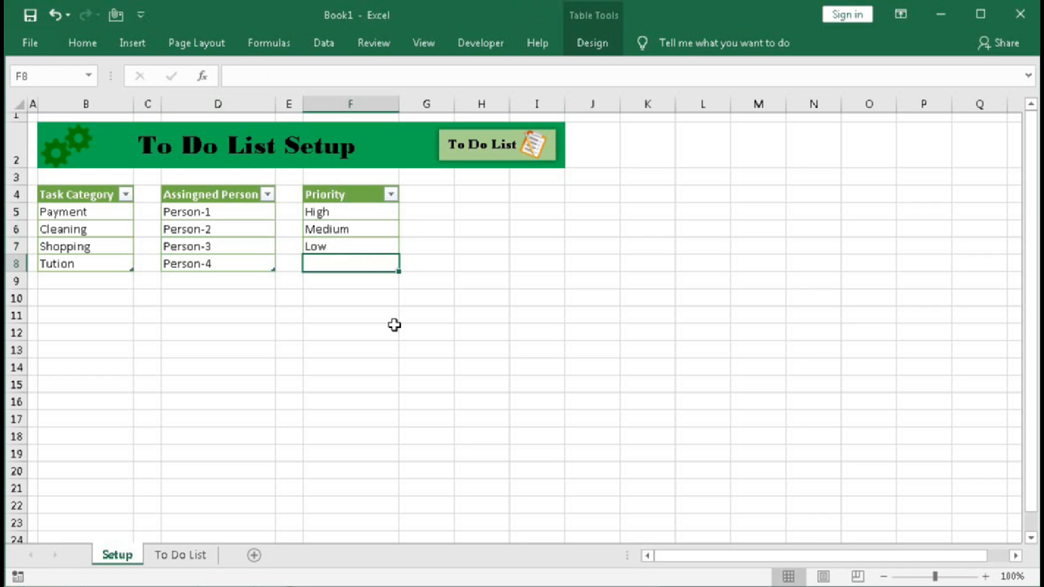
Delete the empty last table row in row 8 of the Priority table.
{"action": "right_click", "coordinate": [344, 262]}
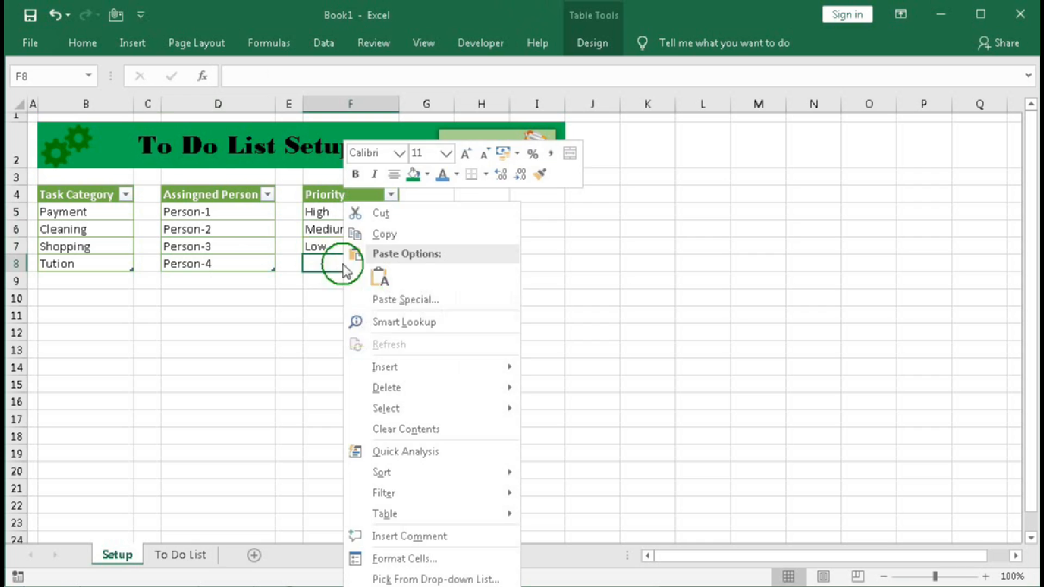
{"action": "mouse_move", "coordinate": [408, 387]}
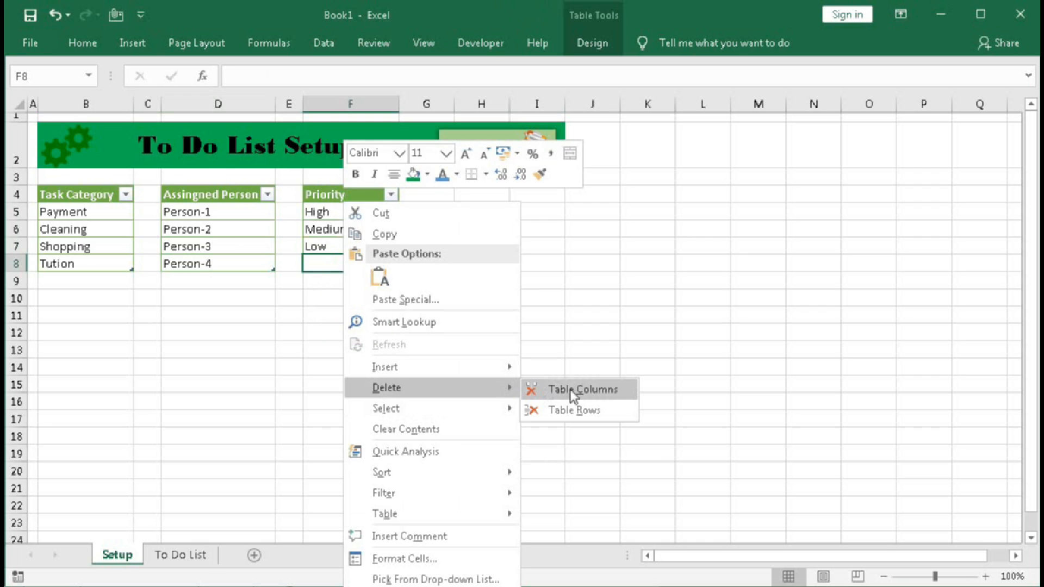
{"action": "left_click", "coordinate": [579, 412]}
{"action": "left_click", "coordinate": [587, 385]}
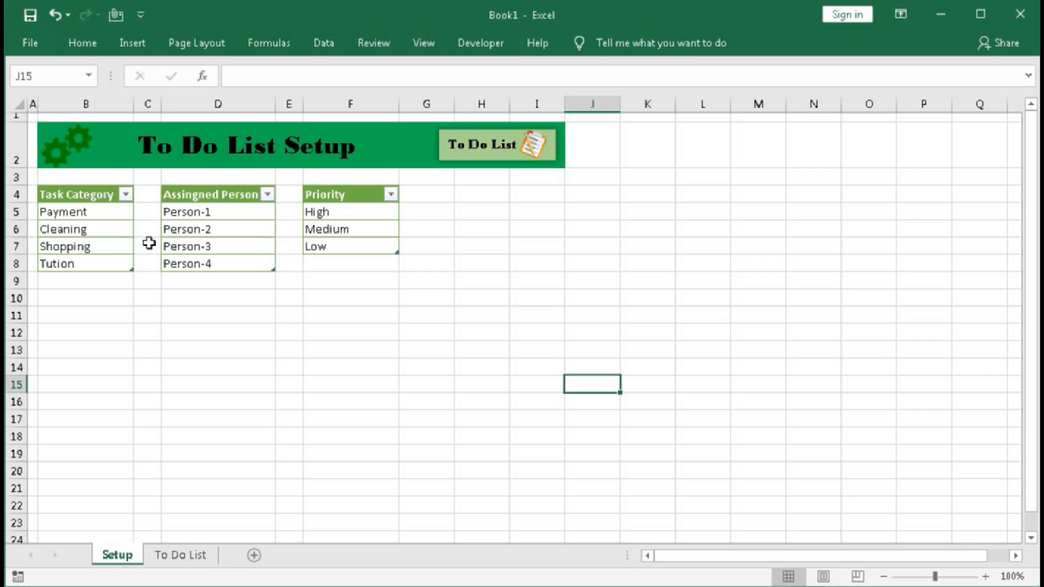
Define a workbook name "Category" in the Name Manager that refers to the Task Category entries, =Table1[Task Category].
{"action": "left_click_drag", "start_coordinate": [80, 212], "coordinate": [77, 264]}
{"action": "left_click_drag", "start_coordinate": [195, 208], "coordinate": [202, 264]}
{"action": "left_click_drag", "start_coordinate": [321, 211], "coordinate": [319, 242]}
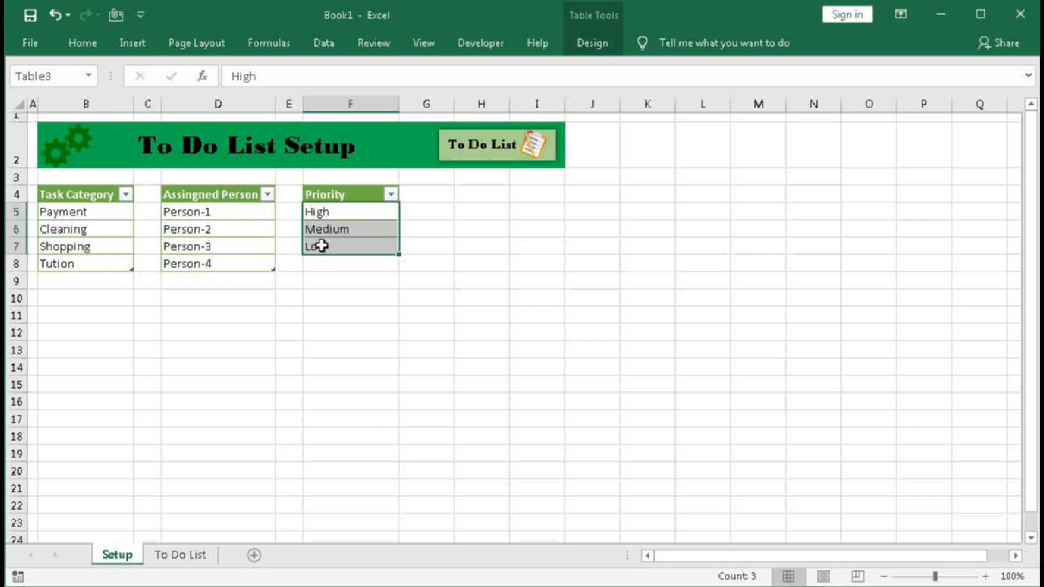
{"action": "left_click", "coordinate": [267, 46]}
{"action": "left_click", "coordinate": [417, 95]}
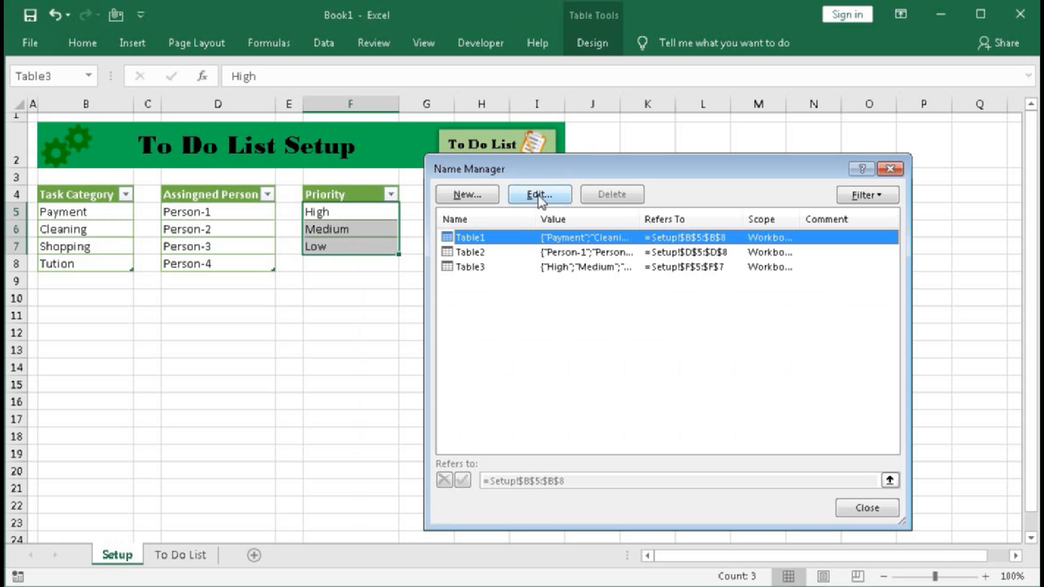
{"action": "left_click", "coordinate": [468, 196]}
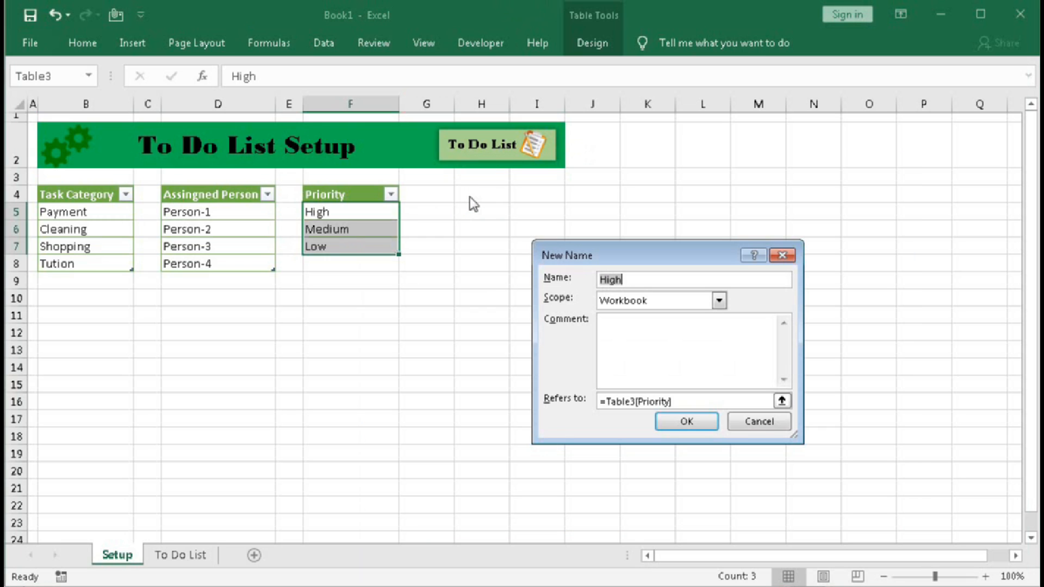
{"action": "type", "text": "Category"}
{"action": "left_click_drag", "start_coordinate": [680, 401], "coordinate": [581, 400]}
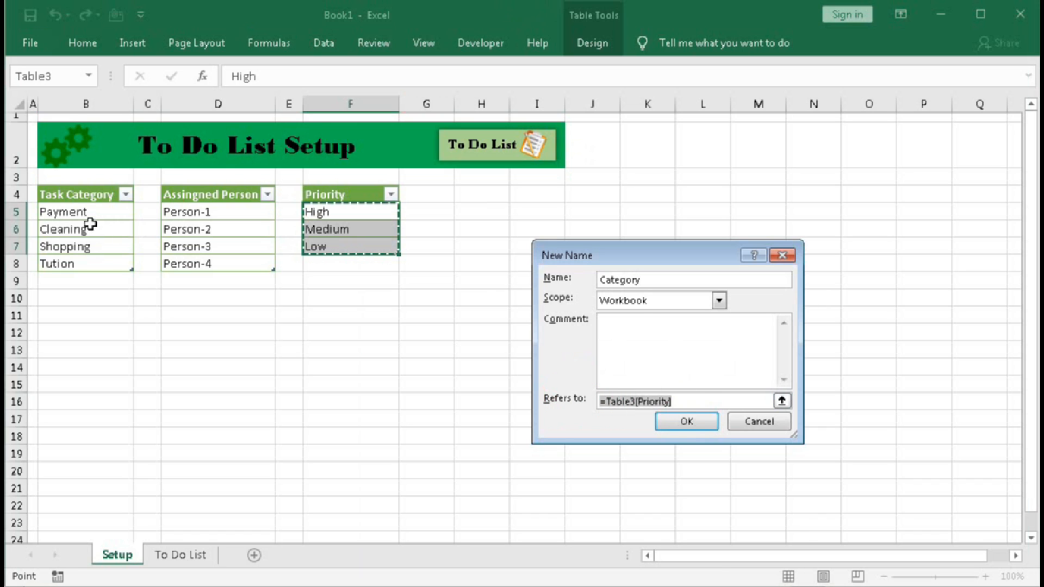
{"action": "left_click_drag", "start_coordinate": [85, 217], "coordinate": [90, 262]}
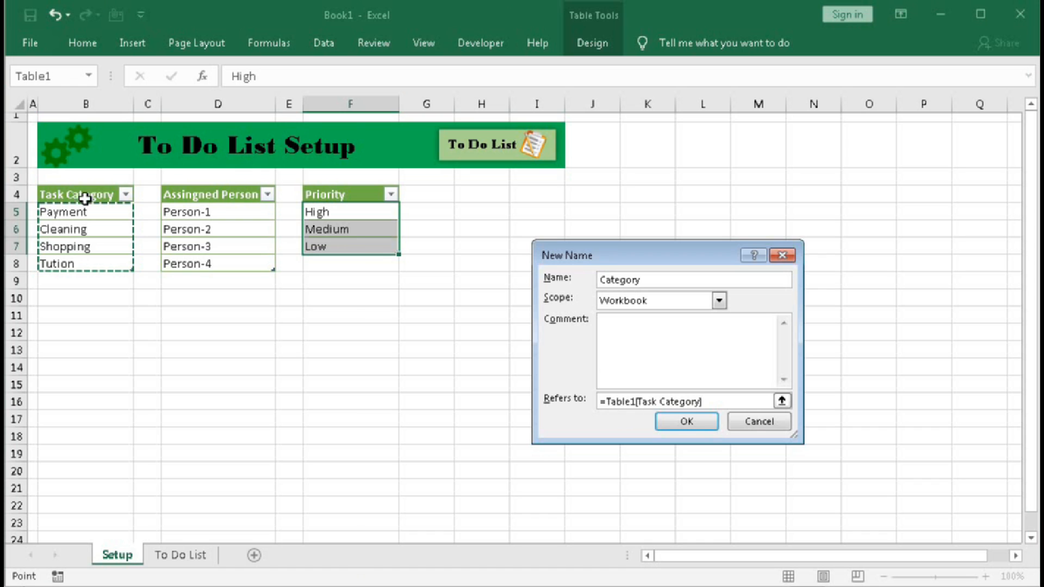
{"action": "left_click", "coordinate": [686, 422]}
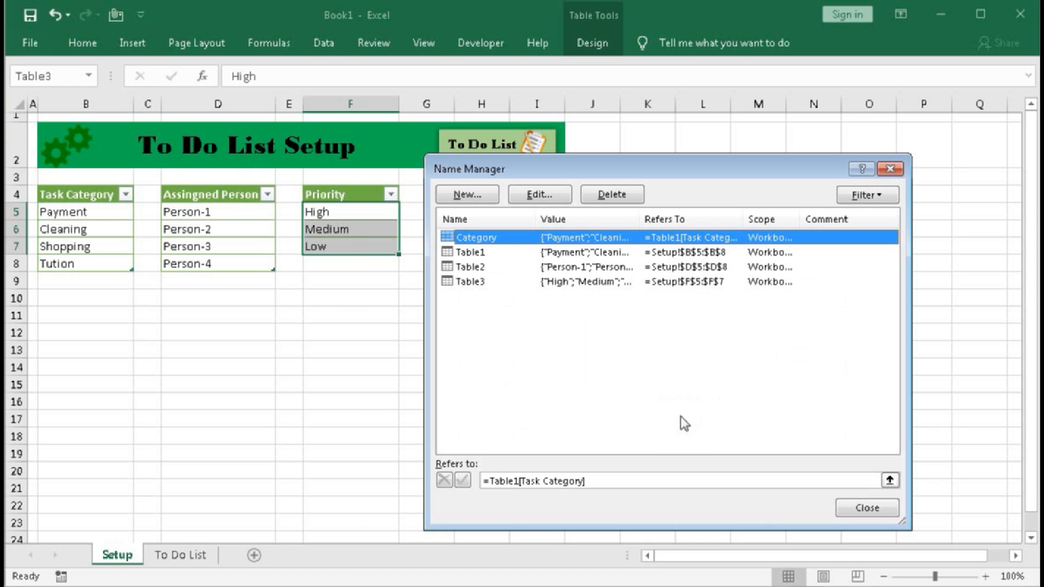
Define a workbook name "Person" that refers to the Assingned Person entries, =Table2[Assingned Person].
{"action": "left_click", "coordinate": [469, 194]}
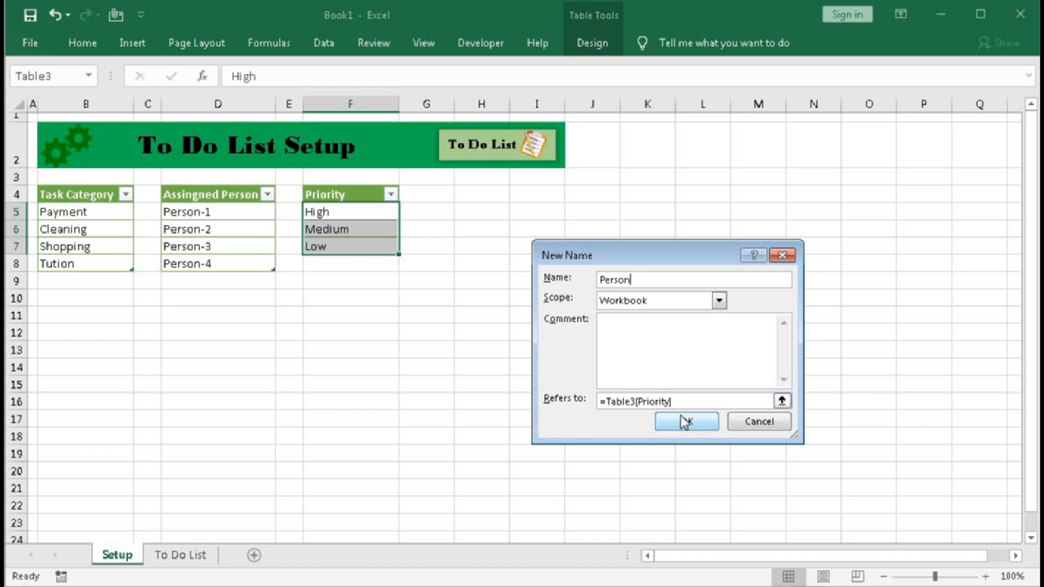
{"action": "left_click", "coordinate": [566, 399]}
{"action": "left_click_drag", "start_coordinate": [225, 212], "coordinate": [221, 263]}
{"action": "left_click", "coordinate": [659, 424]}
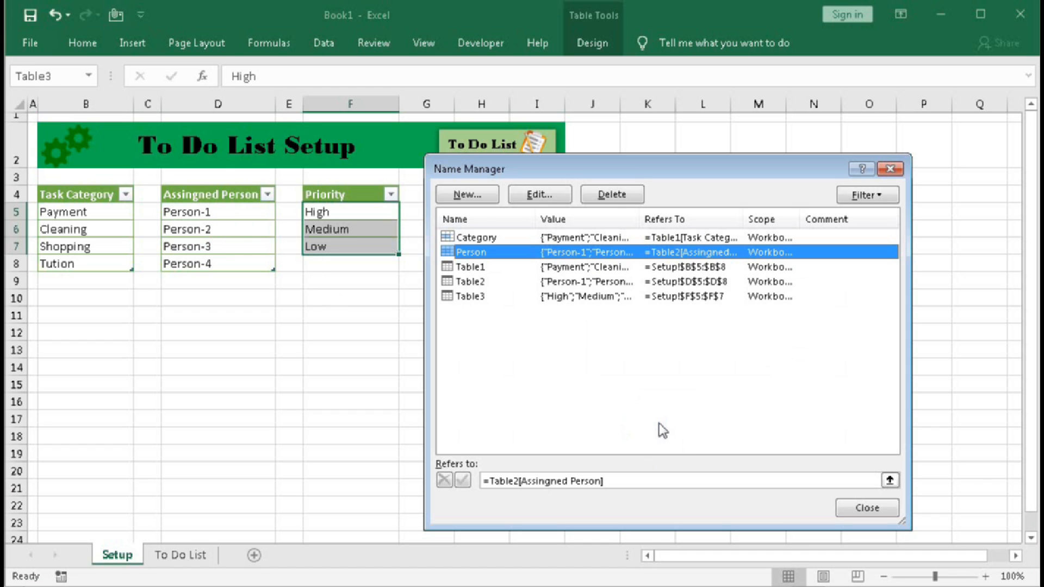
Define a workbook name "Priority" that refers to =Table3[Priority] and close the Name Manager.
{"action": "left_click", "coordinate": [468, 195]}
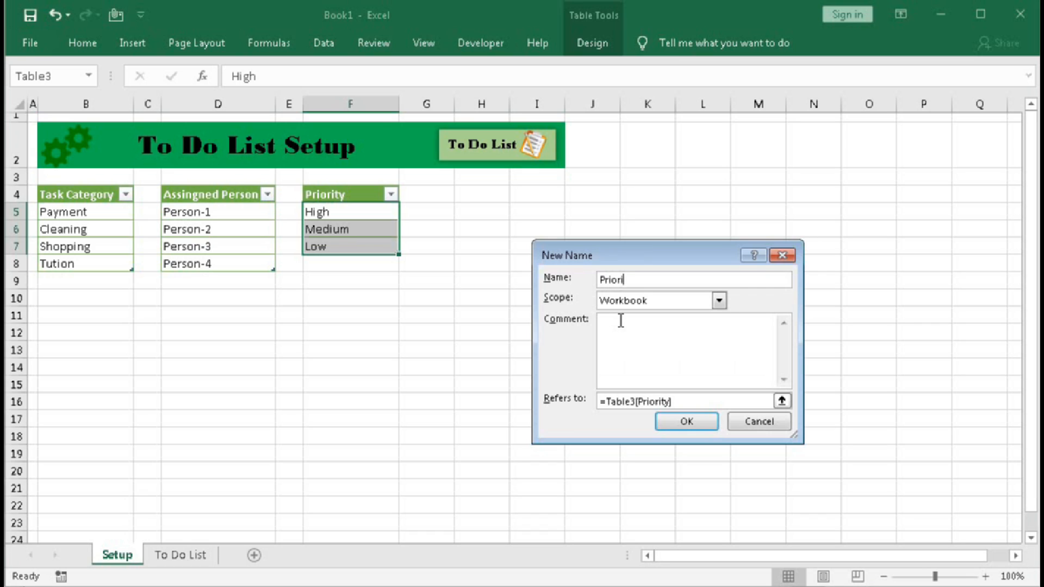
{"action": "left_click", "coordinate": [678, 402]}
{"action": "left_click_drag", "start_coordinate": [313, 212], "coordinate": [343, 255]}
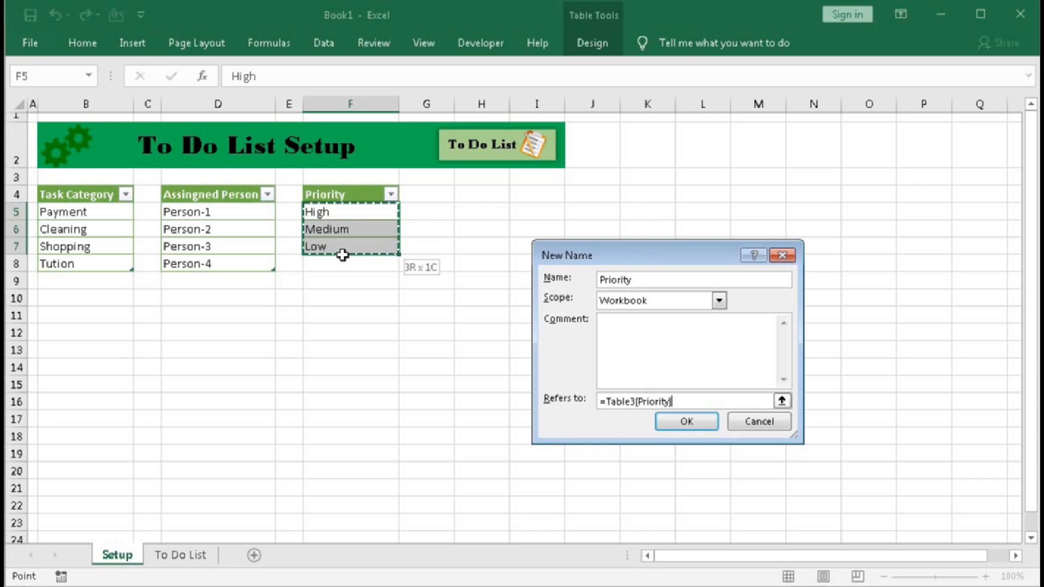
{"action": "left_click", "coordinate": [698, 429]}
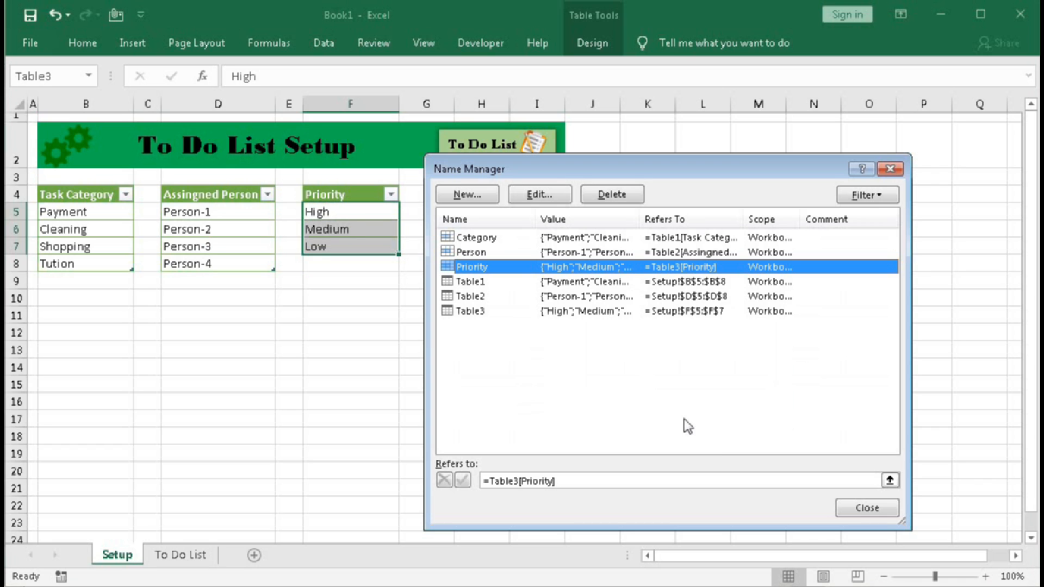
{"action": "left_click", "coordinate": [868, 508]}
{"action": "left_click", "coordinate": [576, 437]}
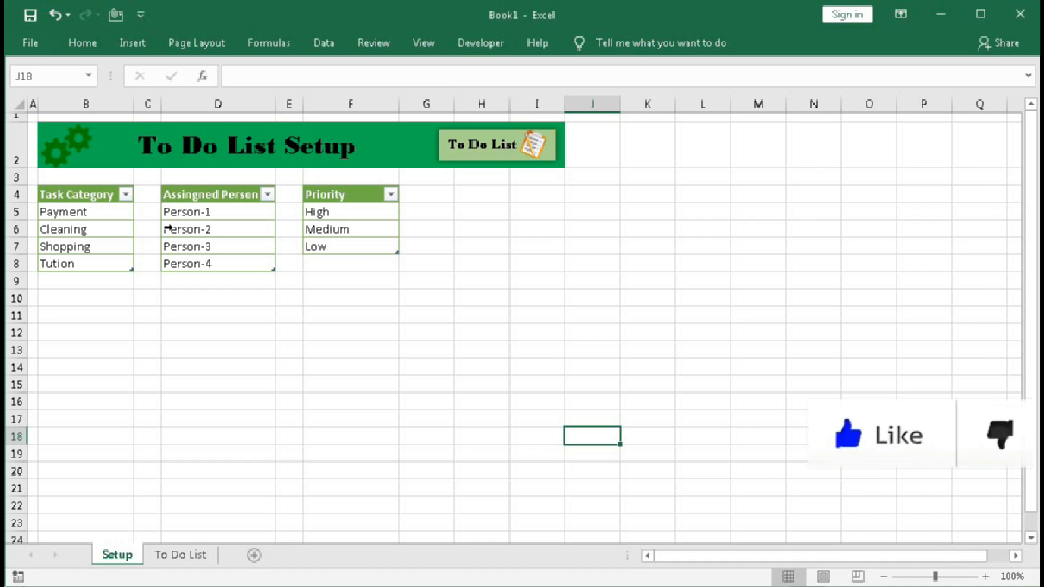
Switch to the To Do List sheet and shrink column A and row 1 into narrow margins.
{"action": "left_click", "coordinate": [176, 560]}
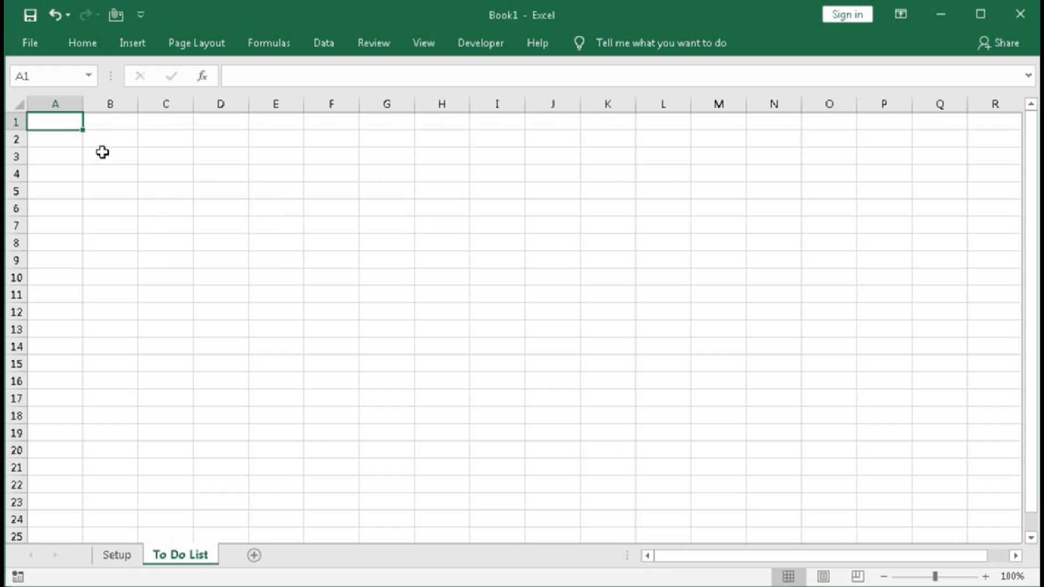
{"action": "left_click_drag", "start_coordinate": [84, 109], "coordinate": [17, 125]}
{"action": "left_click", "coordinate": [90, 205]}
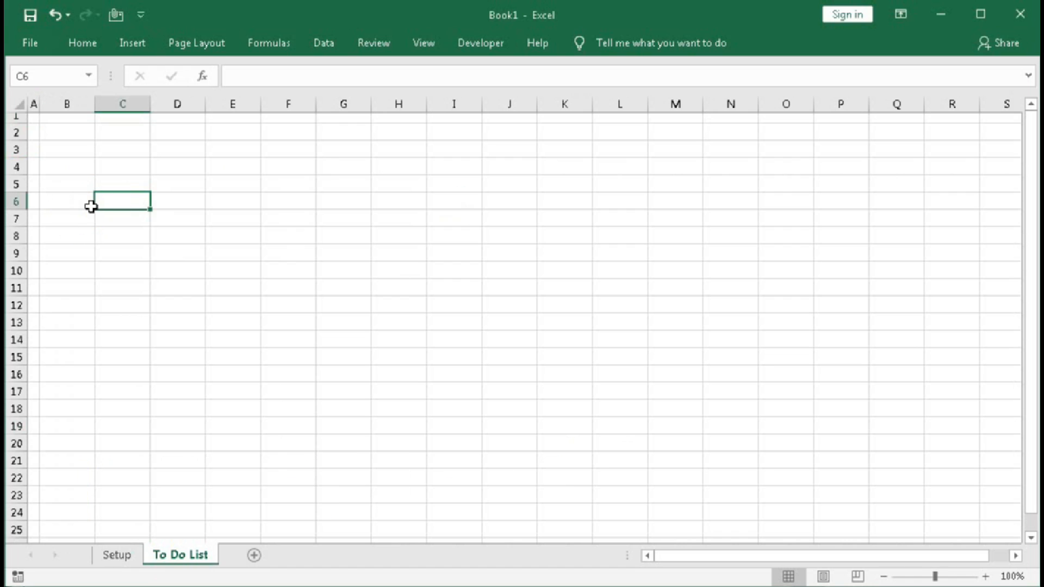
Merge and center cells C2:I2 and enter the title "To Do List" in the merged cell.
{"action": "left_click_drag", "start_coordinate": [113, 130], "coordinate": [454, 131]}
{"action": "left_click", "coordinate": [76, 46]}
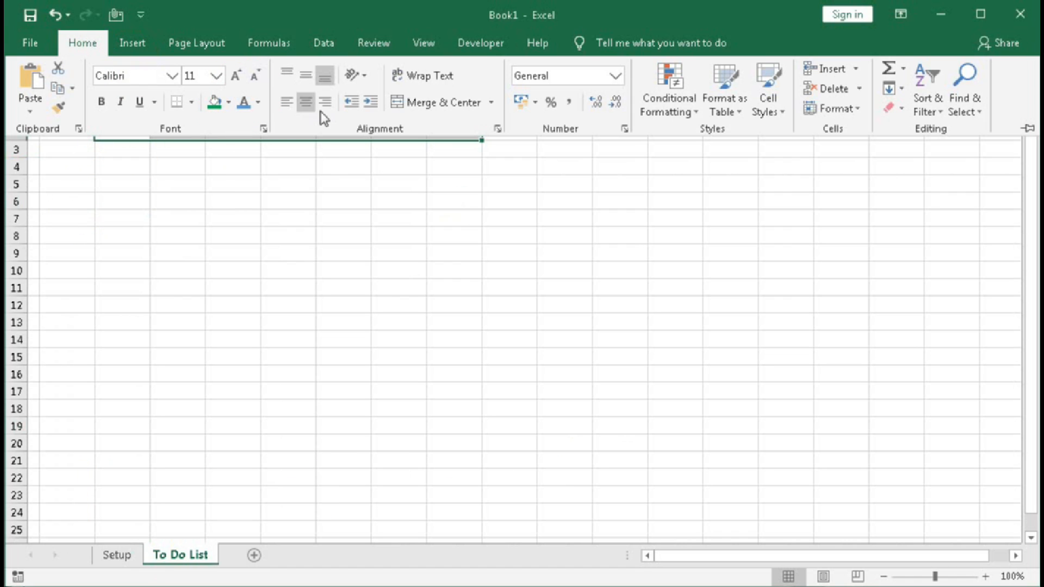
{"action": "left_click", "coordinate": [412, 102]}
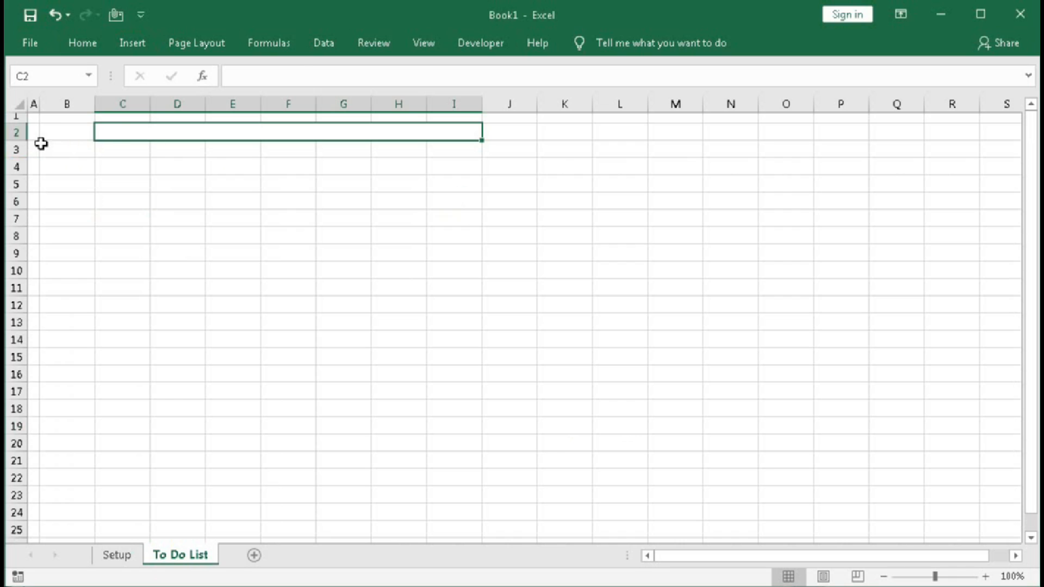
{"action": "left_click", "coordinate": [130, 137]}
{"action": "type", "text": "T"}
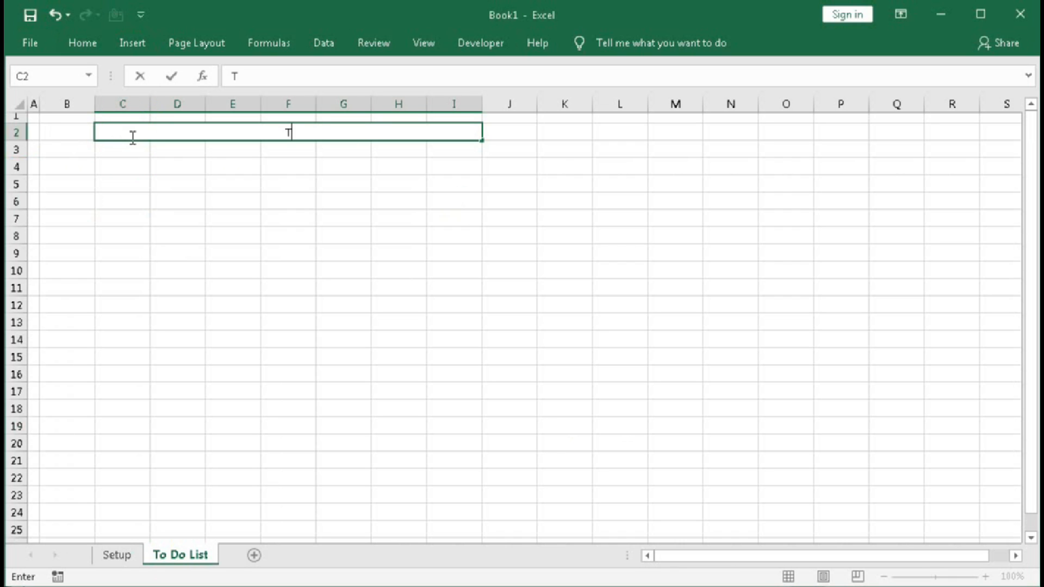
{"action": "type", "text": "o Do List"}
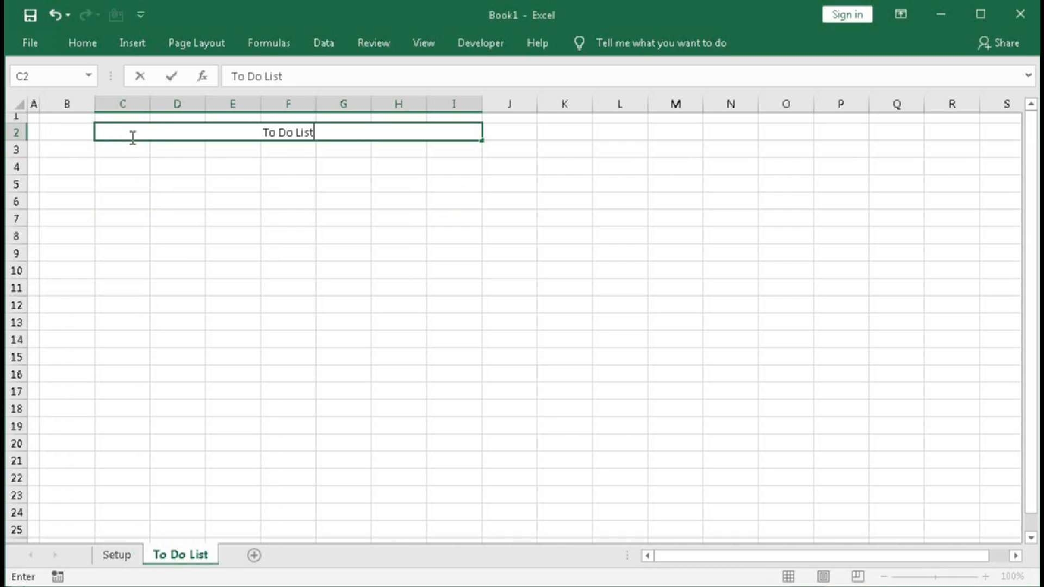
{"action": "left_click", "coordinate": [131, 136]}
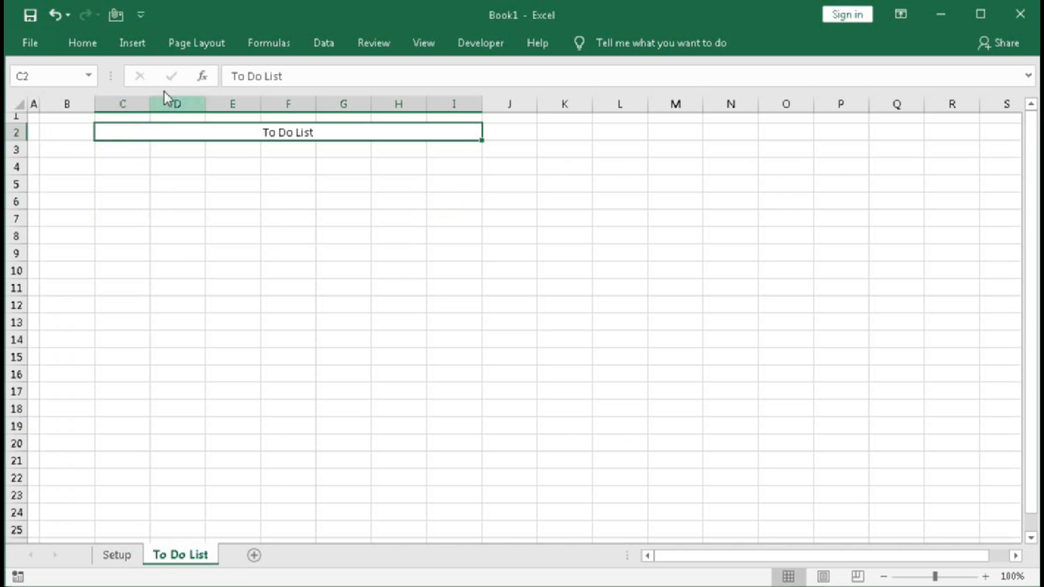
Left-align the To Do List title in C2 and set its font to Bodoni MT Black.
{"action": "left_click", "coordinate": [81, 43]}
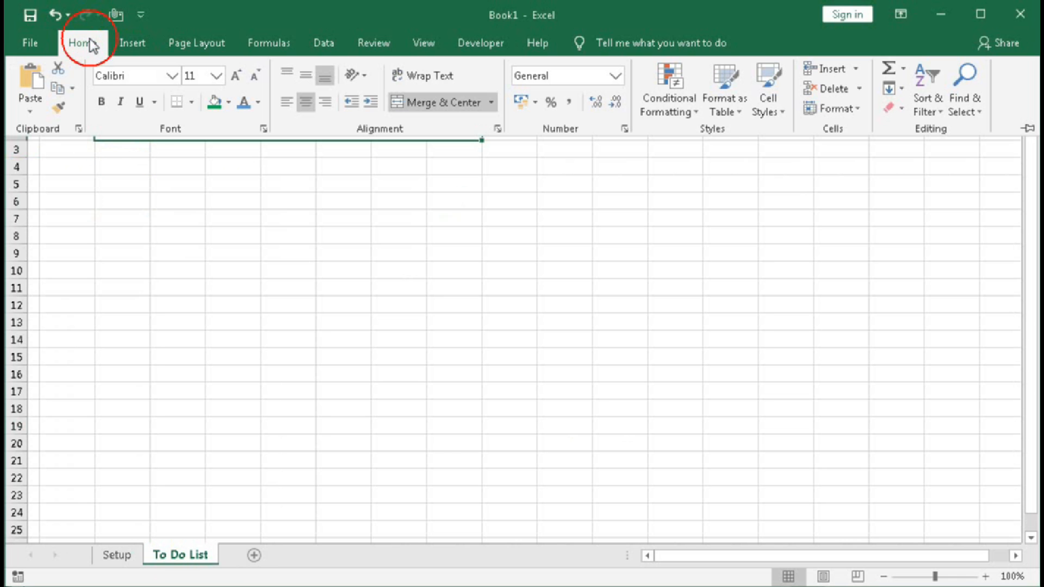
{"action": "left_click", "coordinate": [287, 101]}
{"action": "left_click", "coordinate": [172, 76]}
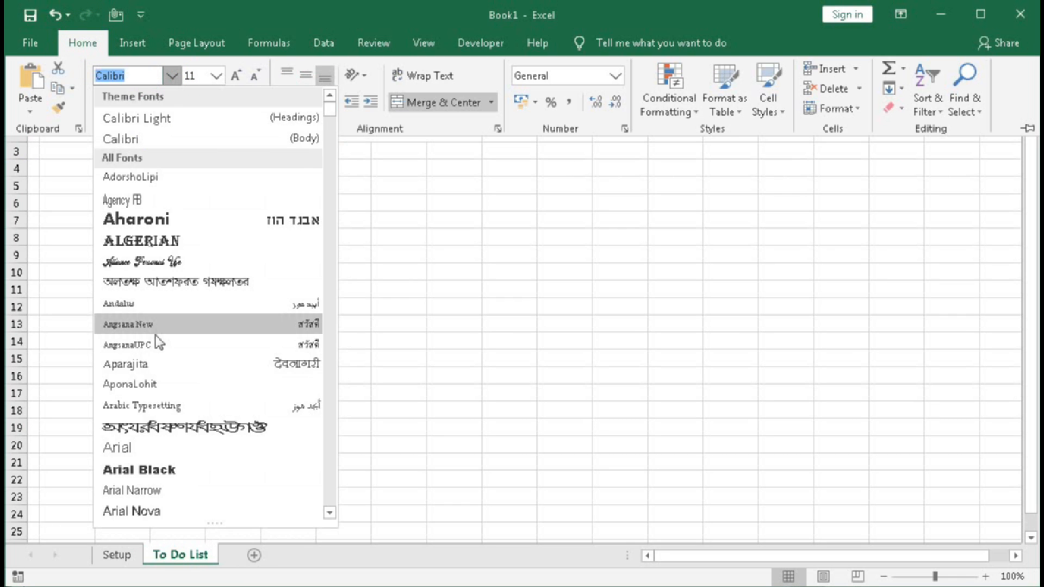
{"action": "scroll", "coordinate": [155, 336], "scroll_direction": "down", "scroll_amount": 7}
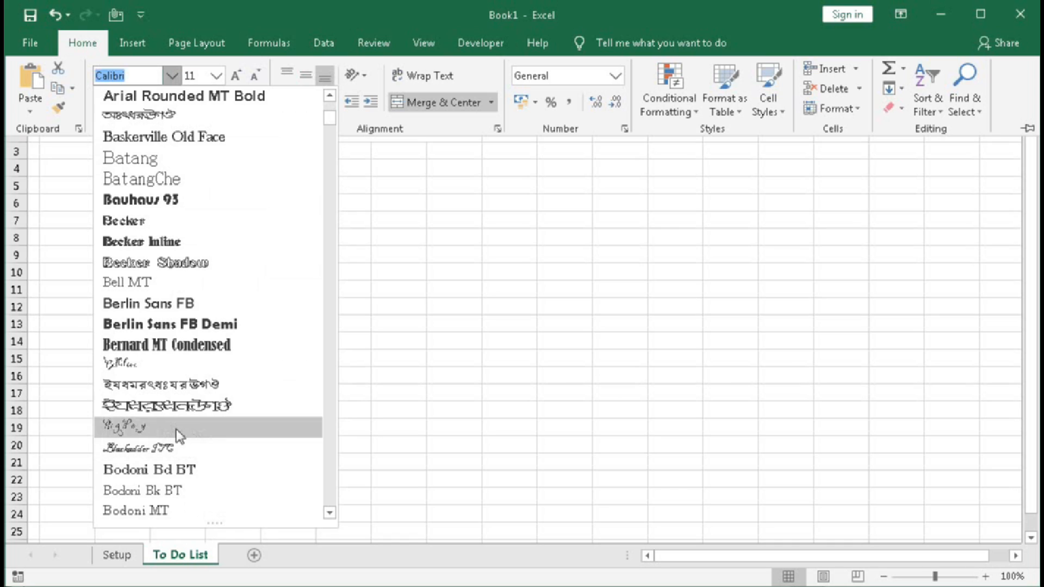
{"action": "scroll", "coordinate": [169, 381], "scroll_direction": "down", "scroll_amount": 2}
{"action": "left_click", "coordinate": [169, 406]}
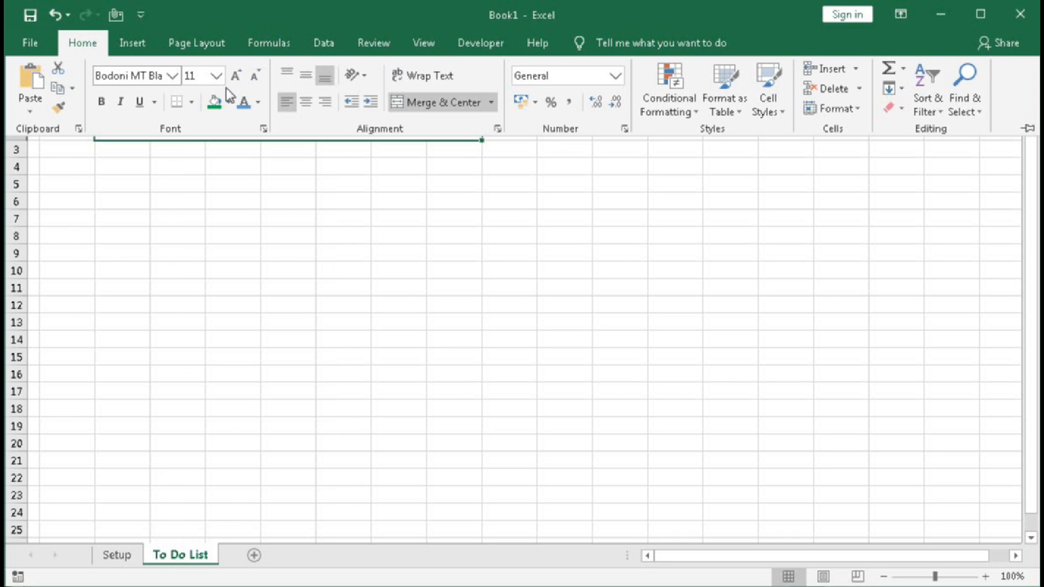
Increase the font size of the To Do List title to 22.
{"action": "left_click", "coordinate": [235, 76]}
{"action": "left_click", "coordinate": [235, 76]}
{"action": "left_click", "coordinate": [235, 76]}
{"action": "left_click", "coordinate": [235, 76]}
{"action": "left_click", "coordinate": [235, 76]}
{"action": "left_click", "coordinate": [235, 76]}
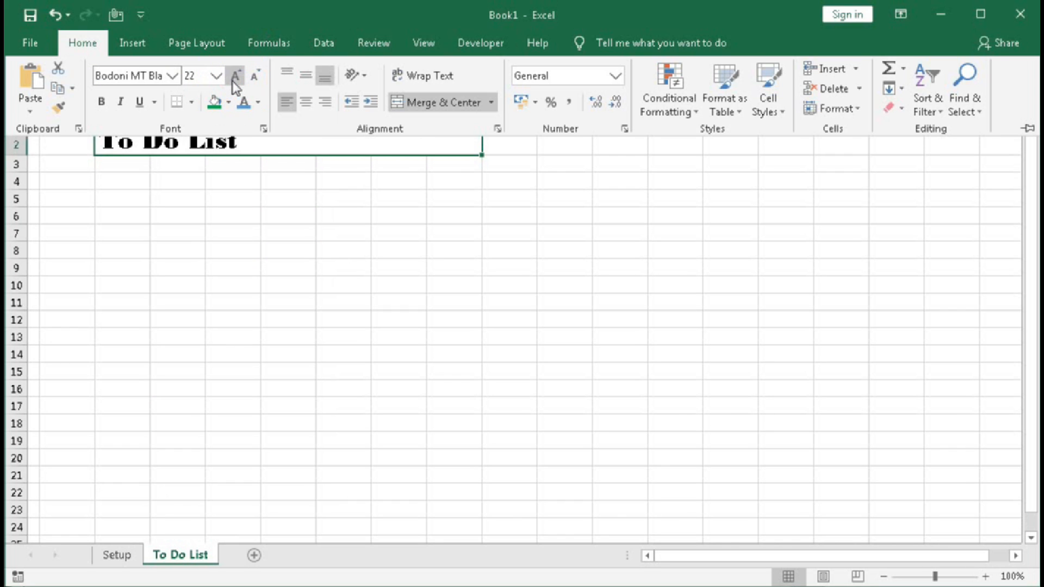
{"action": "left_click", "coordinate": [184, 252]}
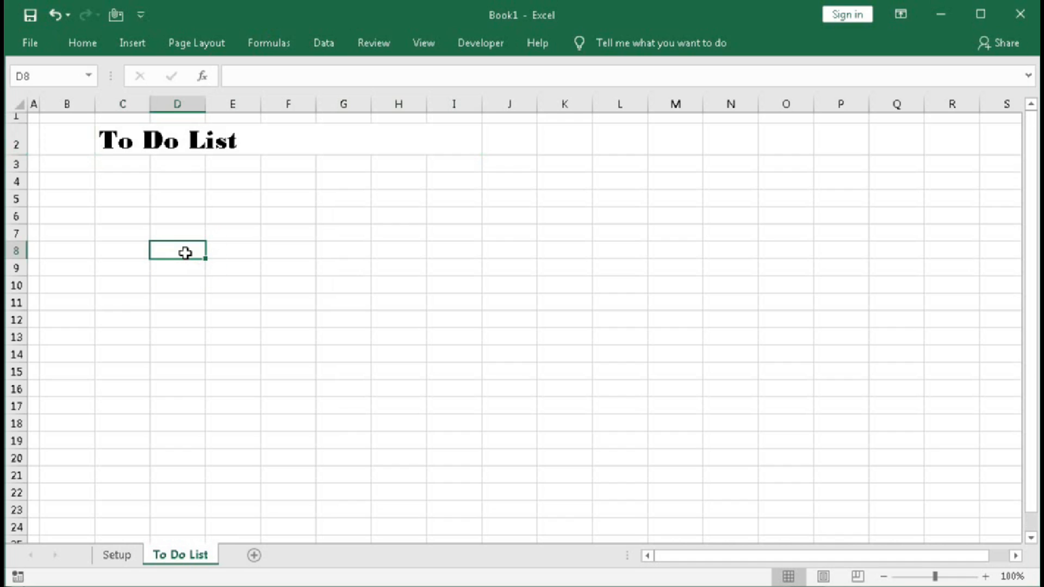
Fill the banner cells B2:I2 with the base green theme color.
{"action": "left_click_drag", "start_coordinate": [59, 135], "coordinate": [236, 134]}
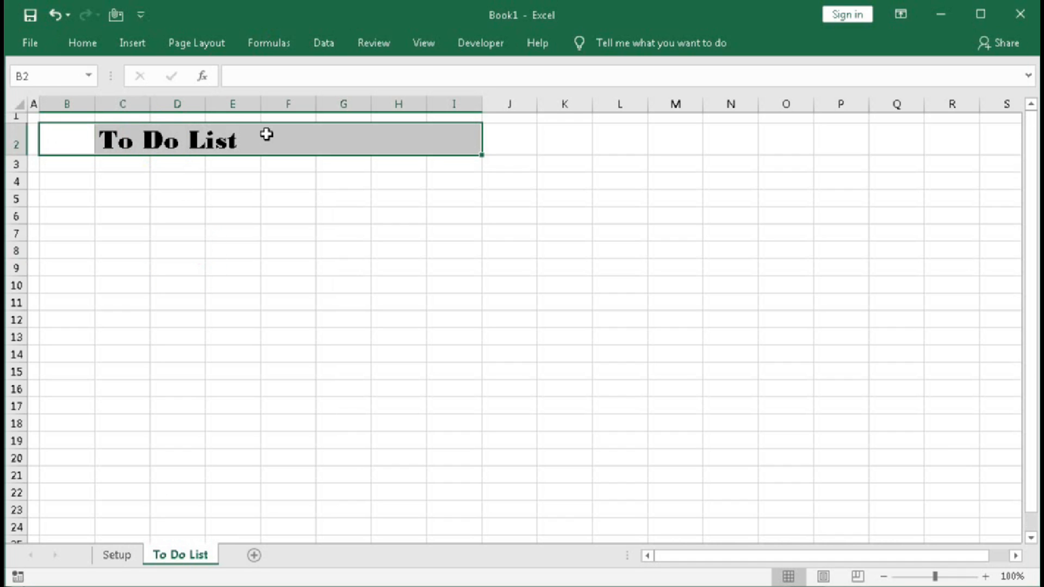
{"action": "left_click", "coordinate": [83, 43]}
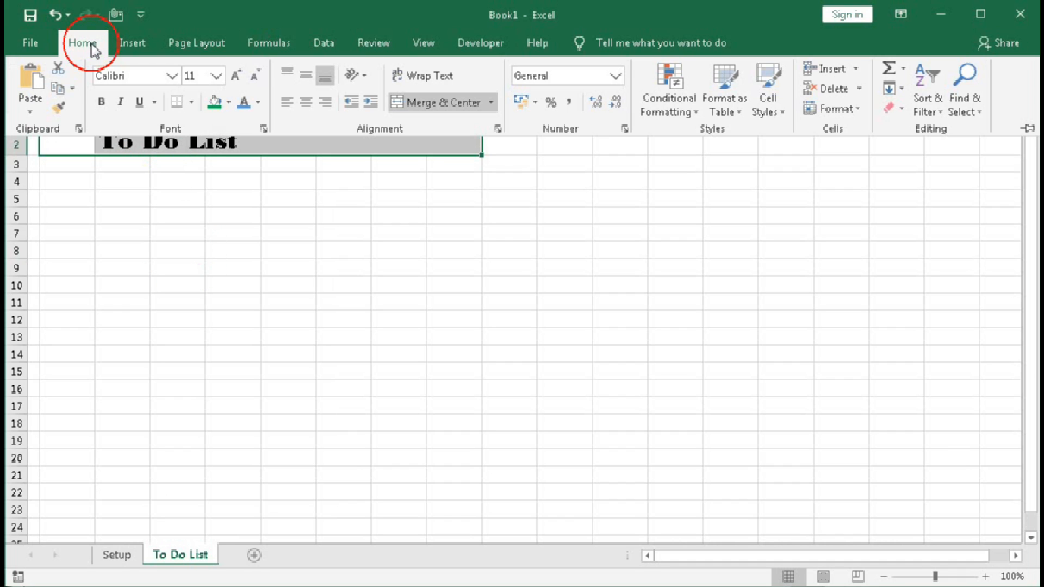
{"action": "left_click", "coordinate": [229, 103]}
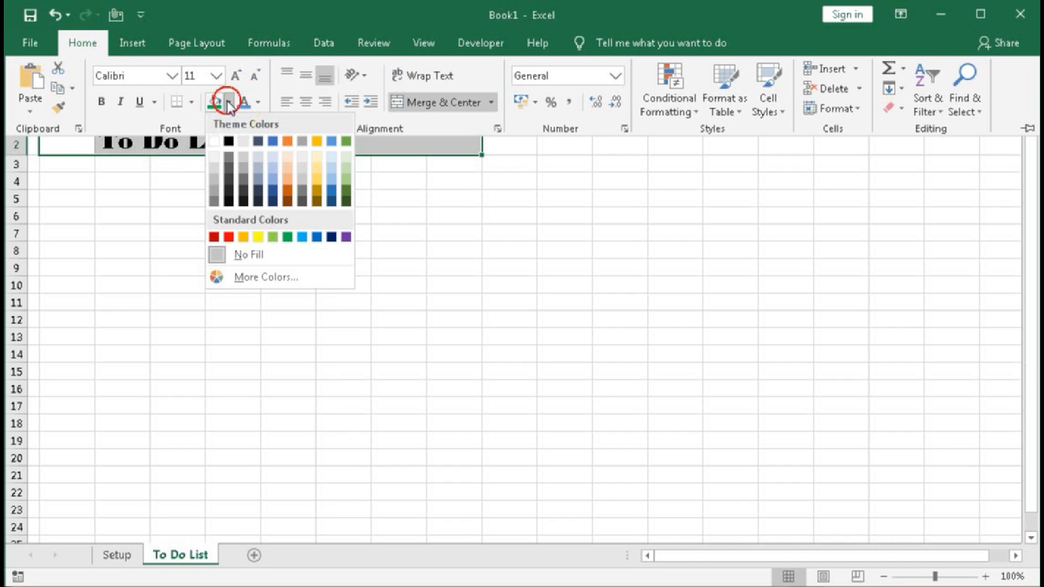
{"action": "left_click", "coordinate": [346, 142]}
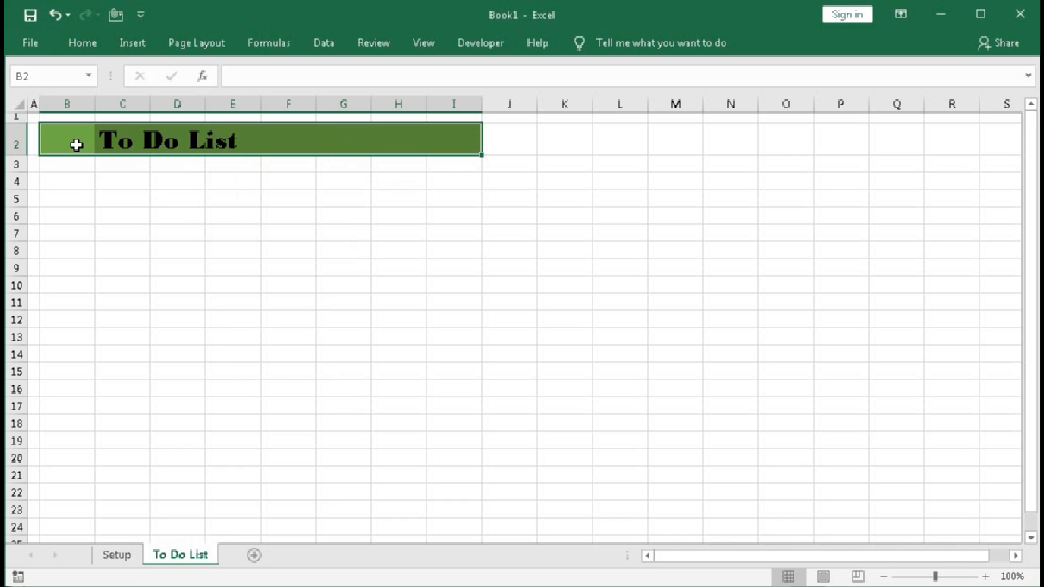
Make banner row 2 roughly twice as tall and widen column B slightly to make room for an icon.
{"action": "left_click", "coordinate": [67, 138]}
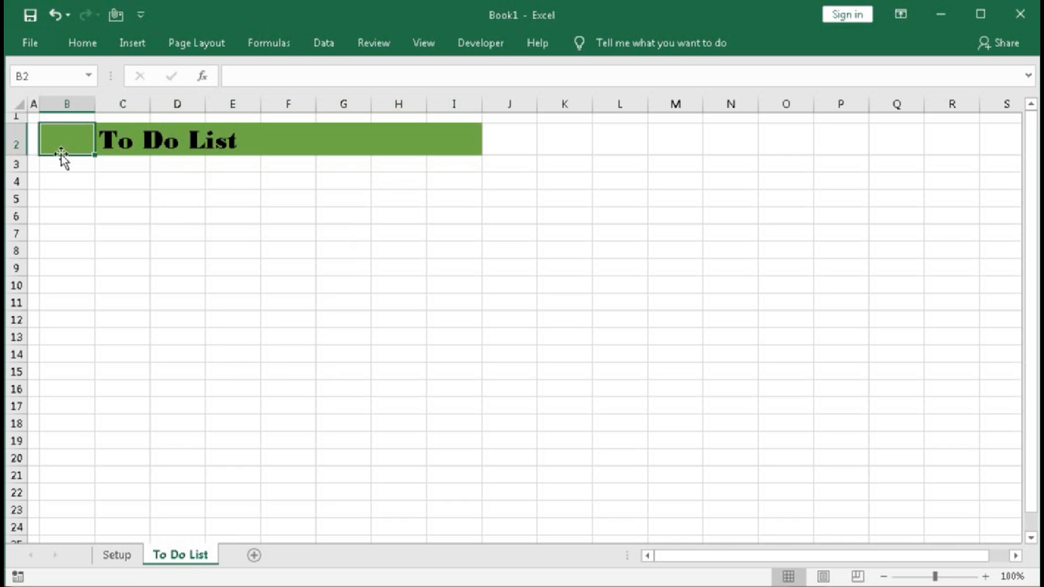
{"action": "left_click_drag", "start_coordinate": [15, 156], "coordinate": [20, 194]}
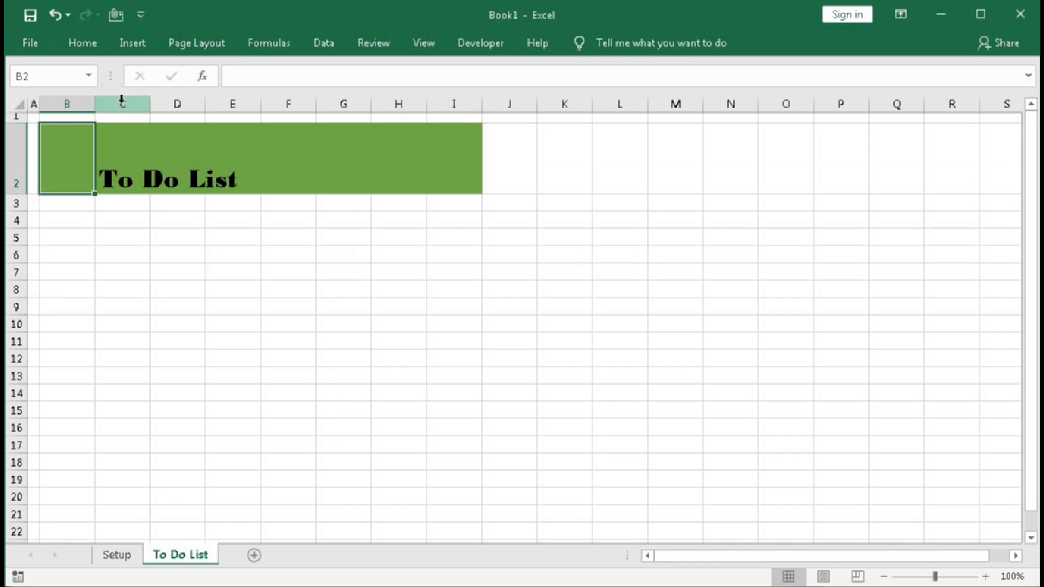
{"action": "left_click_drag", "start_coordinate": [95, 104], "coordinate": [105, 109]}
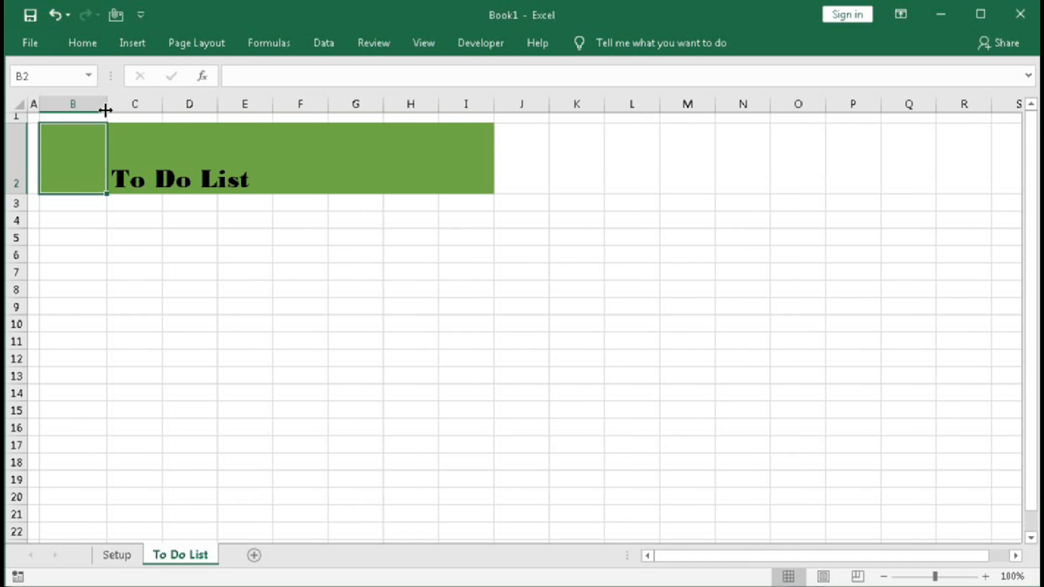
Insert the picture file "To Do List" from the Desktop folder into the sheet.
{"action": "left_click", "coordinate": [130, 44]}
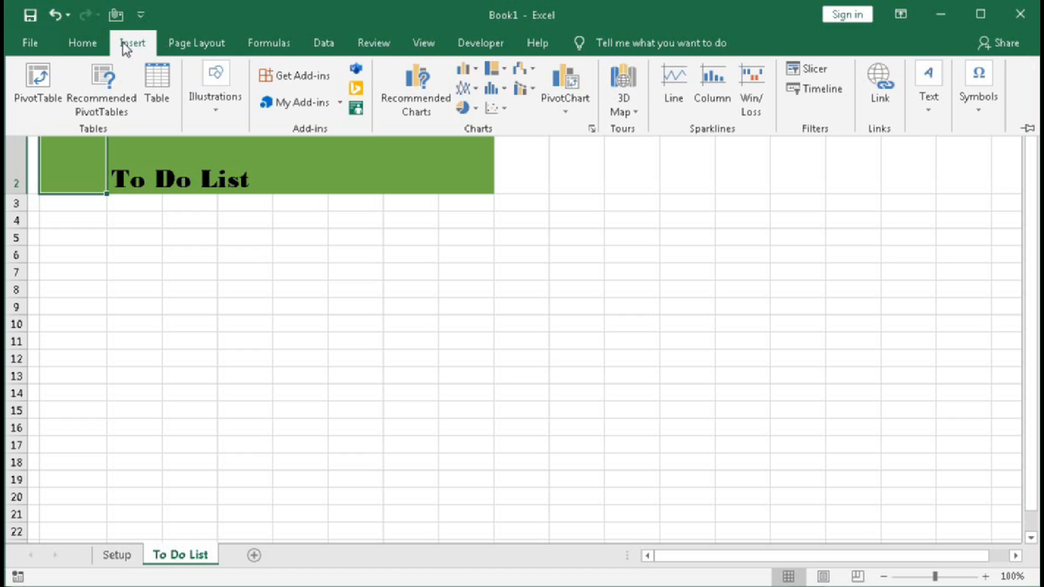
{"action": "left_click", "coordinate": [216, 107]}
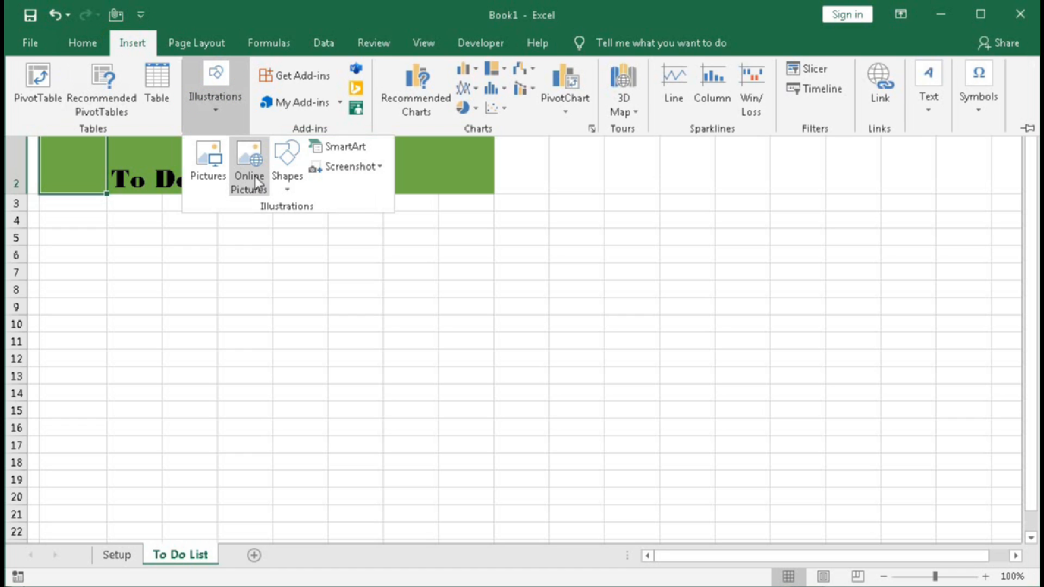
{"action": "left_click", "coordinate": [291, 188]}
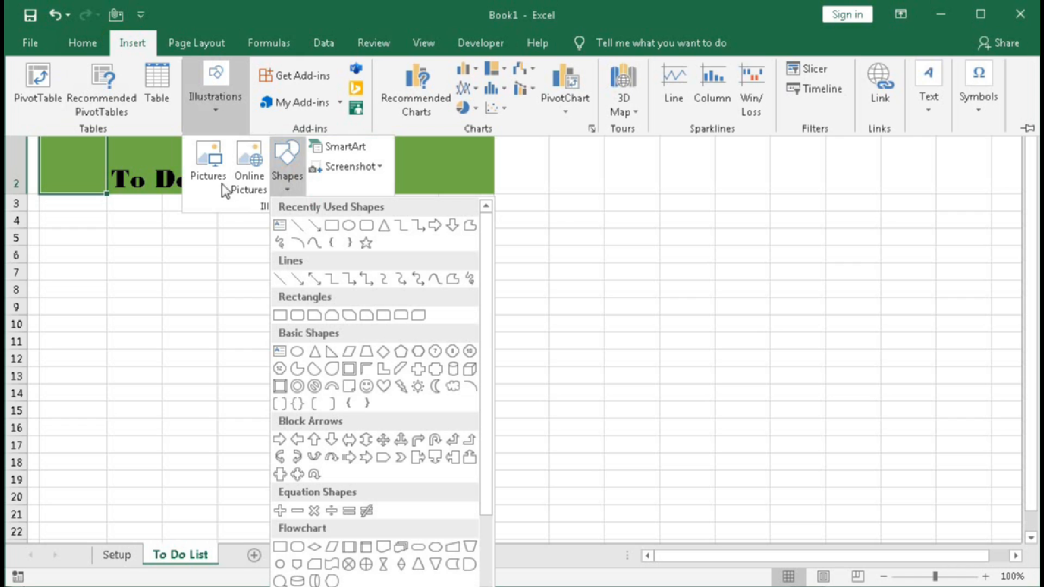
{"action": "left_click", "coordinate": [210, 172]}
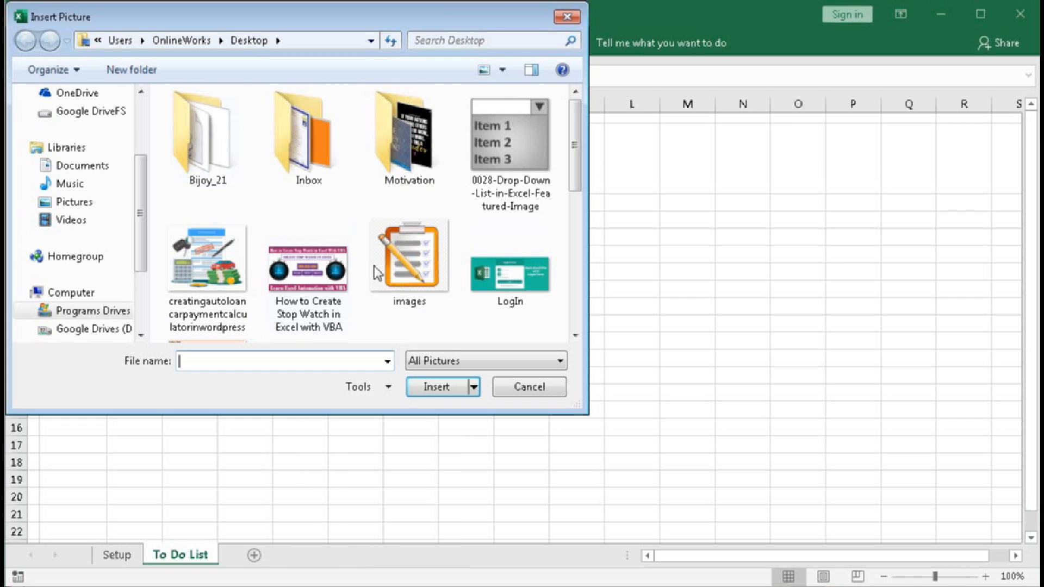
{"action": "left_click_drag", "start_coordinate": [575, 166], "coordinate": [583, 265]}
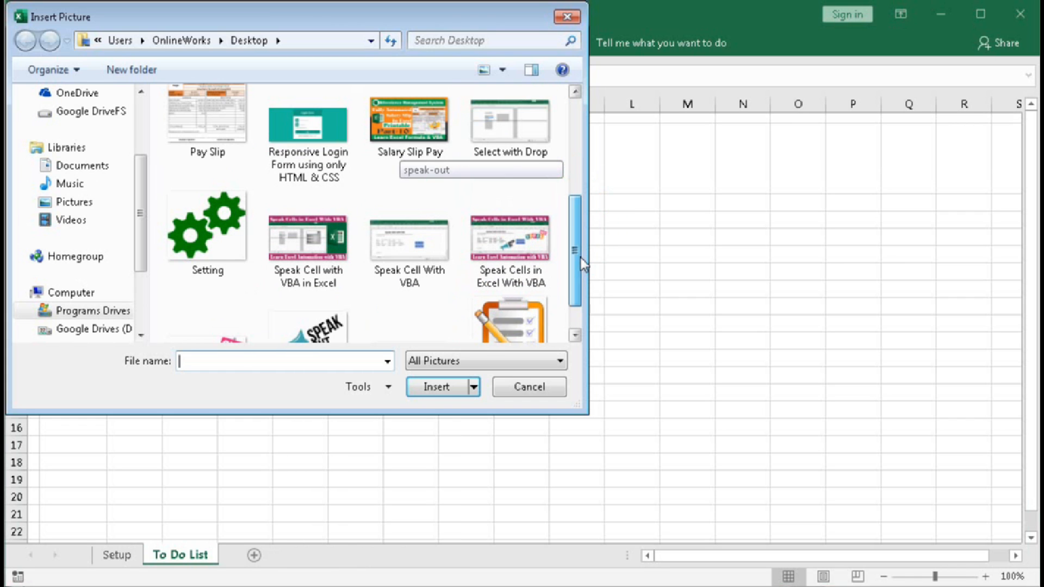
{"action": "left_click", "coordinate": [511, 321]}
{"action": "left_click", "coordinate": [445, 387]}
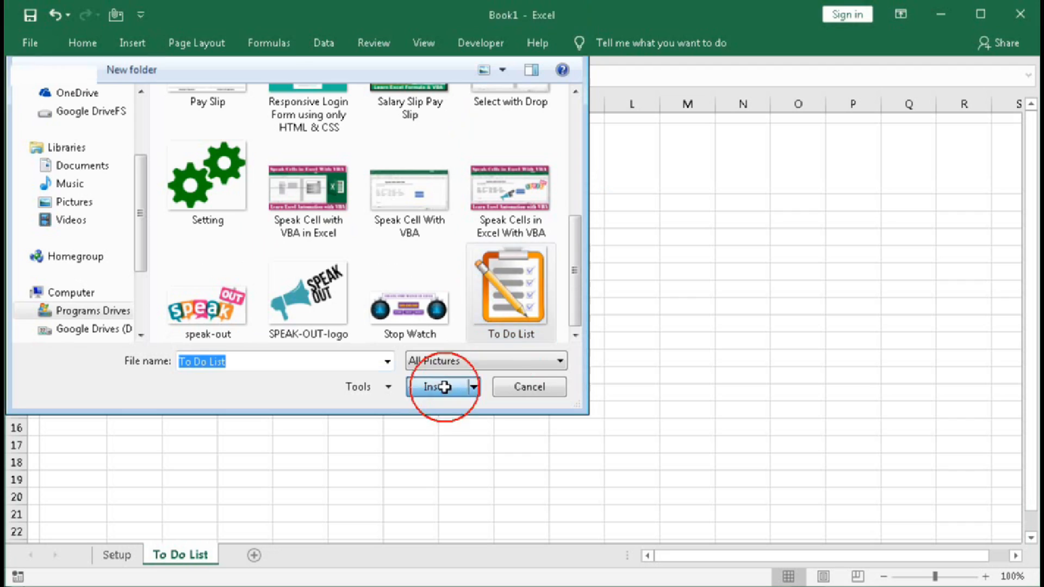
Shrink the clipboard picture, tilt it slightly counterclockwise and place it inside cell B2 of the banner.
{"action": "left_click_drag", "start_coordinate": [69, 152], "coordinate": [124, 260]}
{"action": "left_click_drag", "start_coordinate": [122, 200], "coordinate": [103, 203]}
{"action": "left_click_drag", "start_coordinate": [129, 255], "coordinate": [79, 154]}
Vertically middle-align the To Do List title in the merged banner cell.
{"action": "left_click", "coordinate": [141, 163]}
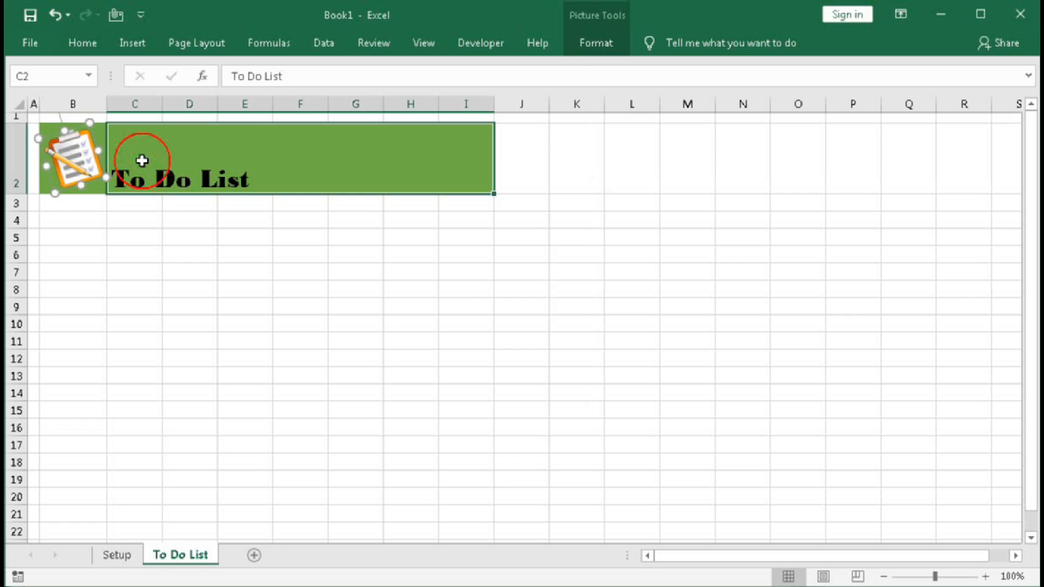
{"action": "left_click", "coordinate": [100, 48]}
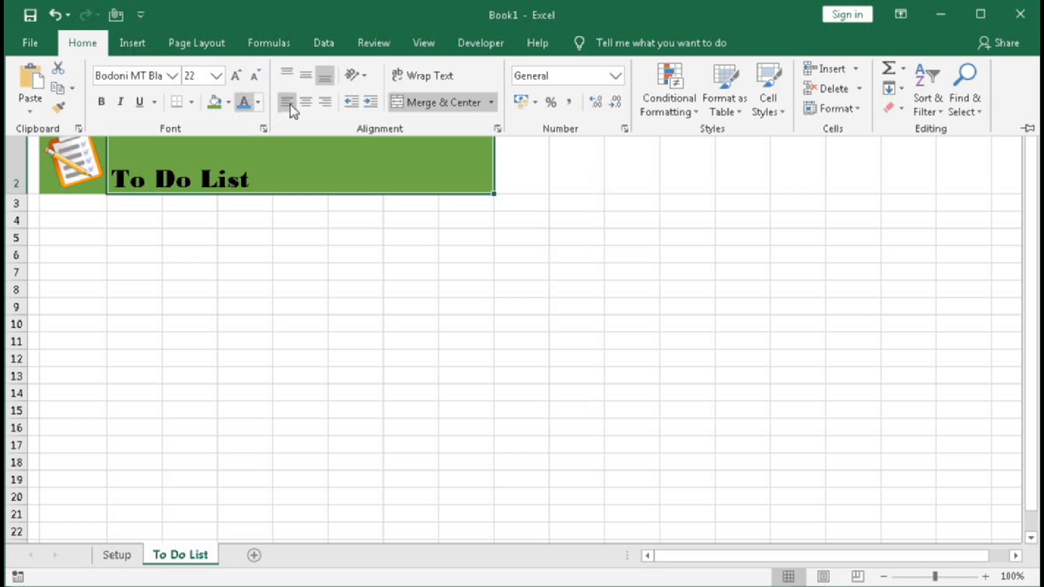
{"action": "left_click", "coordinate": [305, 77]}
{"action": "left_click", "coordinate": [299, 271]}
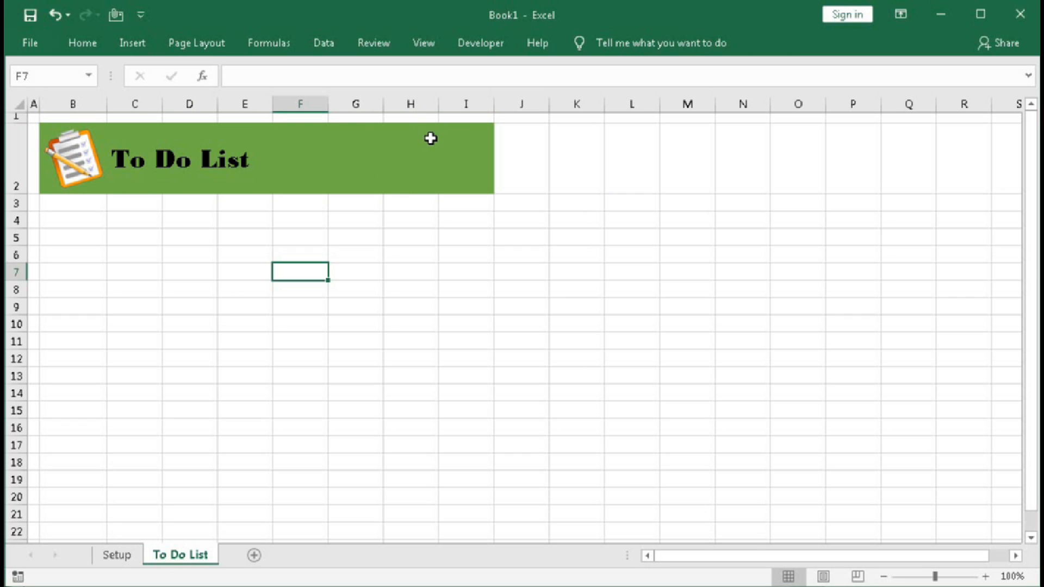
Copy the grouped To Do List button from the Setup sheet and place it over columns G to I of the To Do List banner.
{"action": "left_click", "coordinate": [116, 554]}
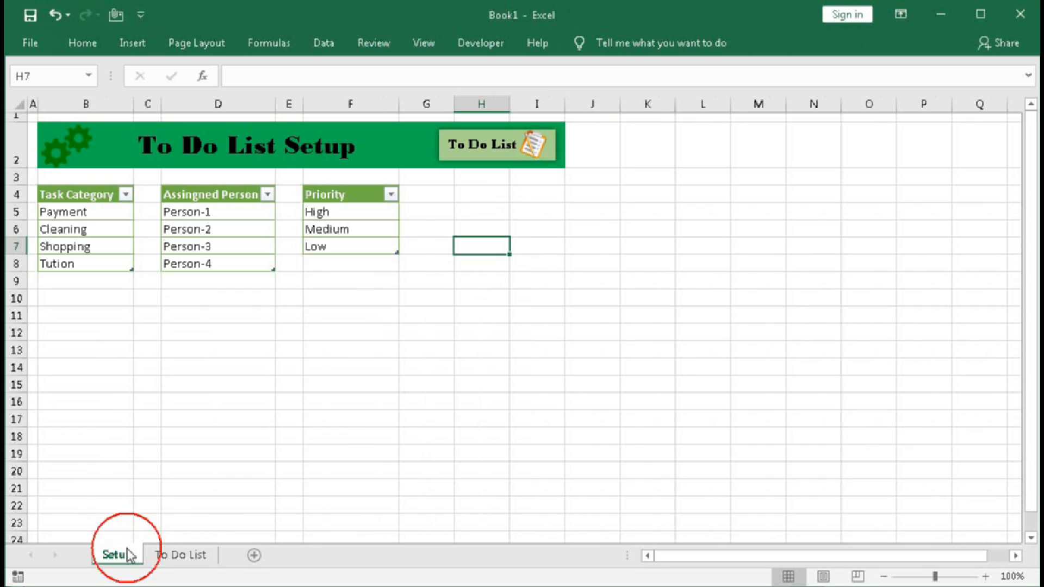
{"action": "left_click", "coordinate": [495, 158], "text": "ctrl"}
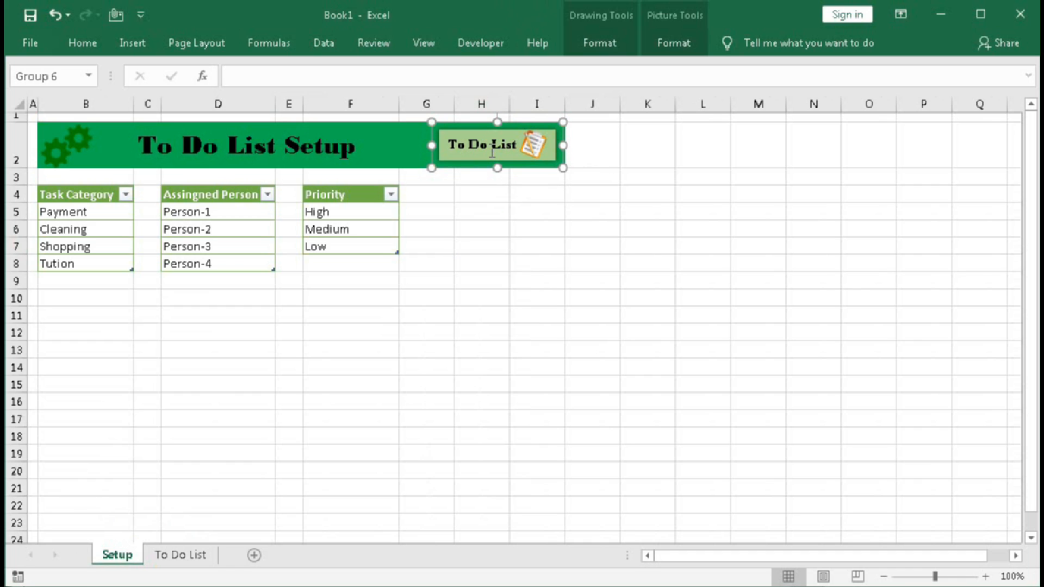
{"action": "left_click", "coordinate": [180, 555]}
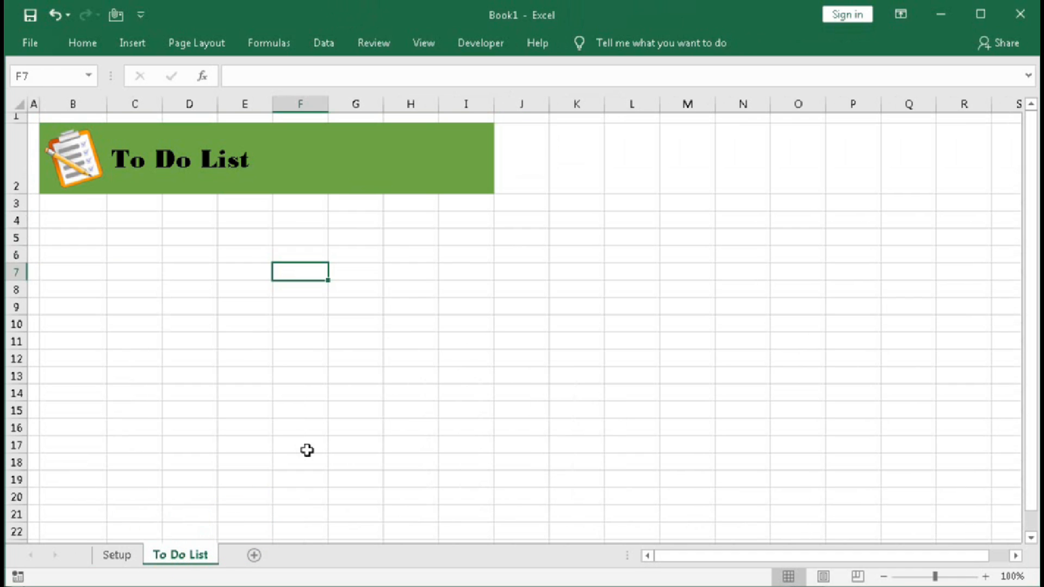
{"action": "key", "text": "ctrl+v"}
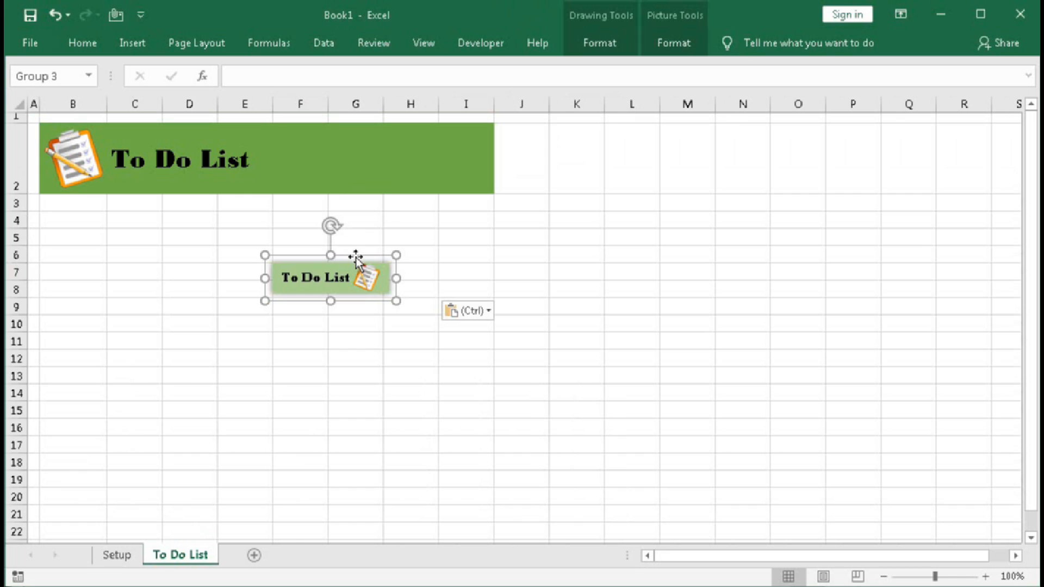
{"action": "left_click_drag", "start_coordinate": [356, 259], "coordinate": [445, 135]}
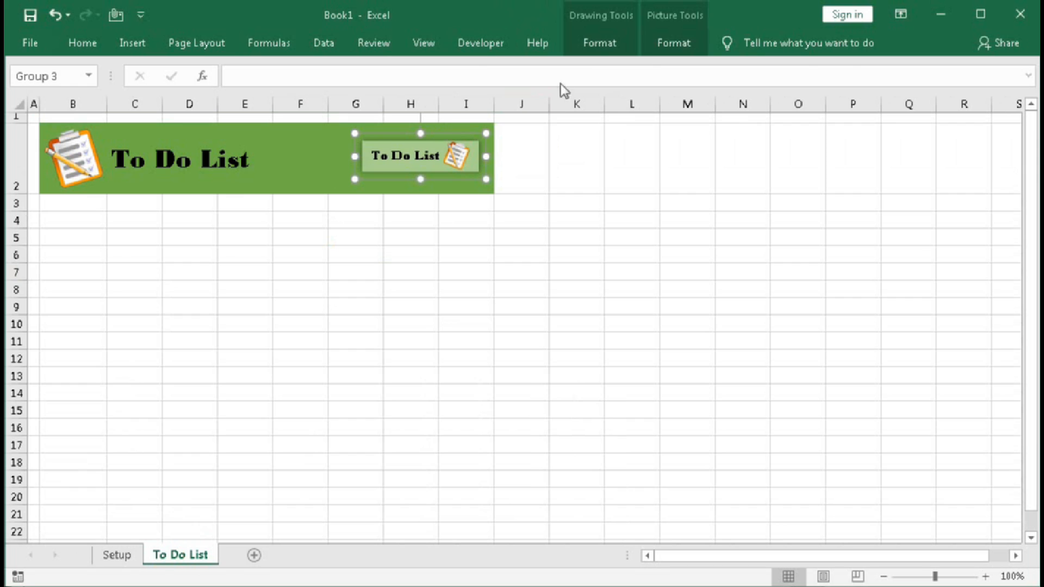
Ungroup the copied To Do List button in the banner and delete its small clipboard picture.
{"action": "left_click", "coordinate": [674, 43]}
{"action": "left_click", "coordinate": [819, 89]}
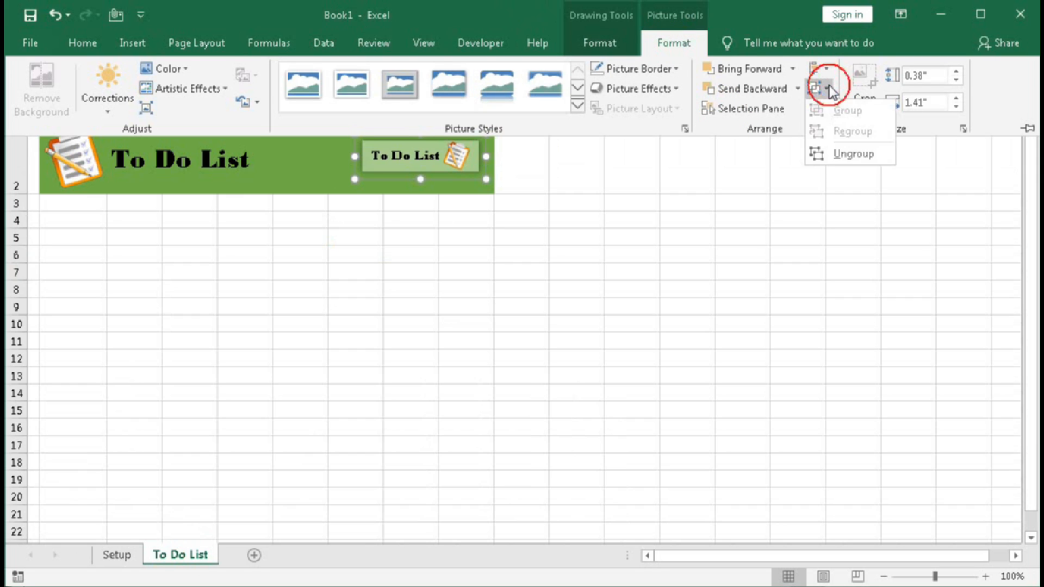
{"action": "left_click", "coordinate": [842, 154]}
{"action": "left_click", "coordinate": [578, 224]}
{"action": "left_click", "coordinate": [559, 240]}
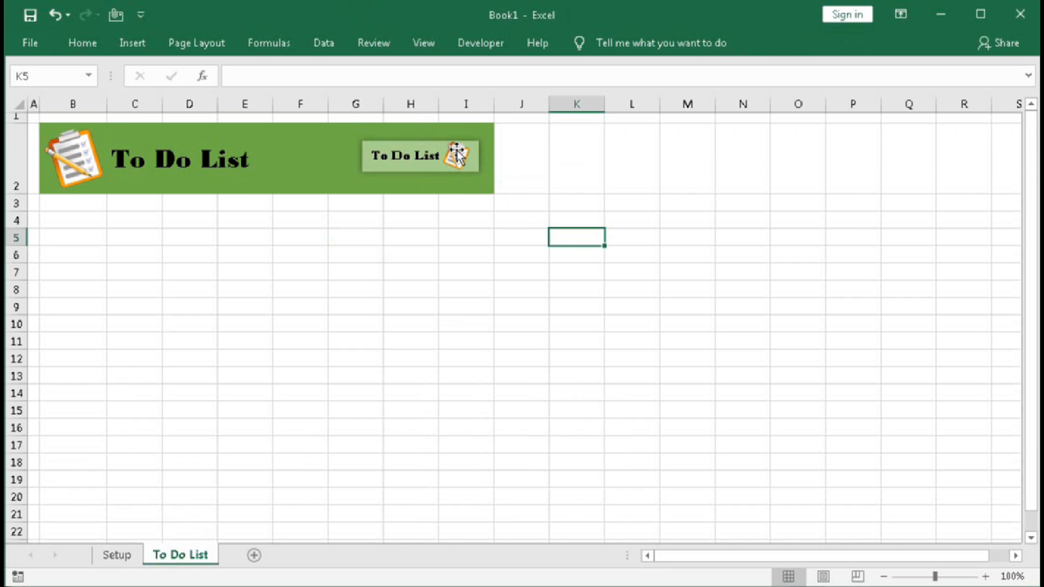
{"action": "left_click", "coordinate": [457, 155]}
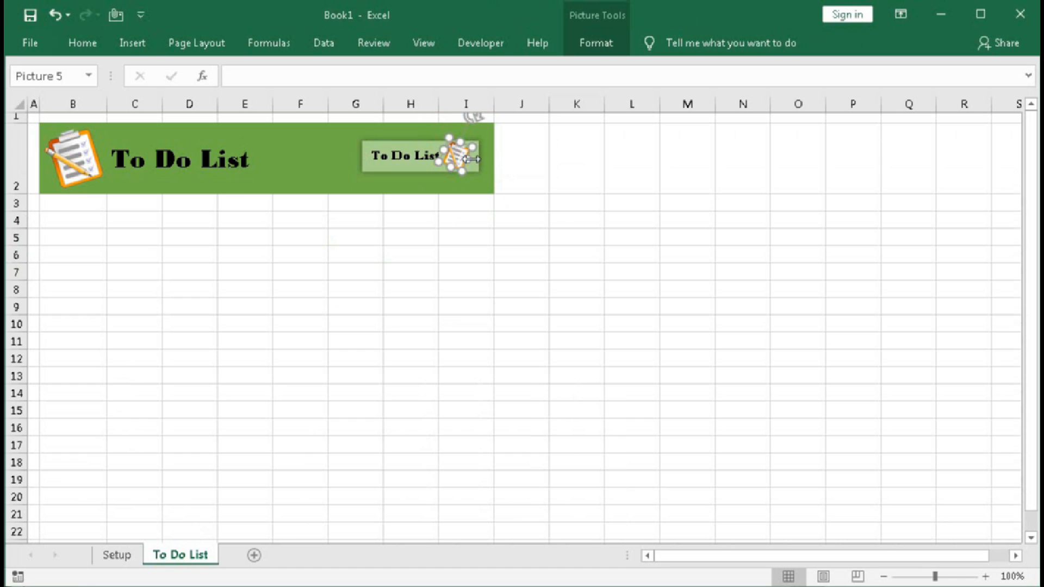
{"action": "key", "text": "Delete"}
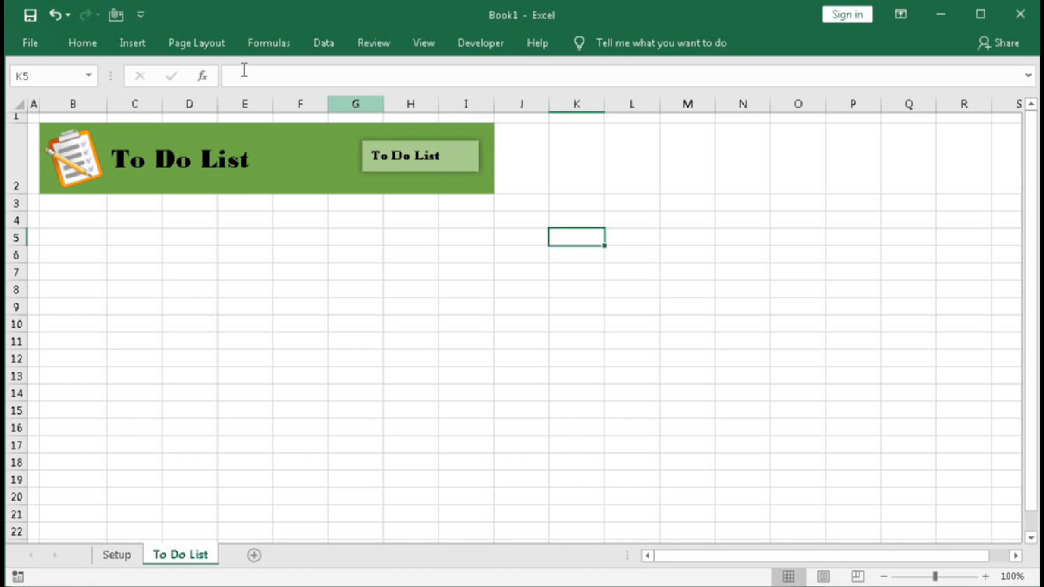
Insert the picture file "Setting" from the Desktop folder into the To Do List sheet.
{"action": "left_click", "coordinate": [131, 43]}
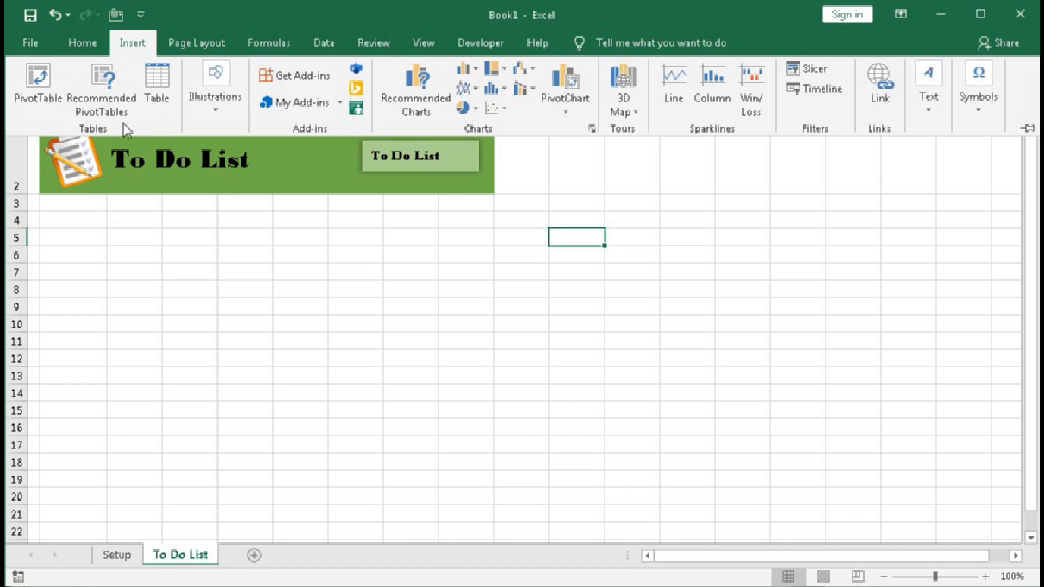
{"action": "left_click", "coordinate": [214, 107]}
{"action": "left_click", "coordinate": [220, 155]}
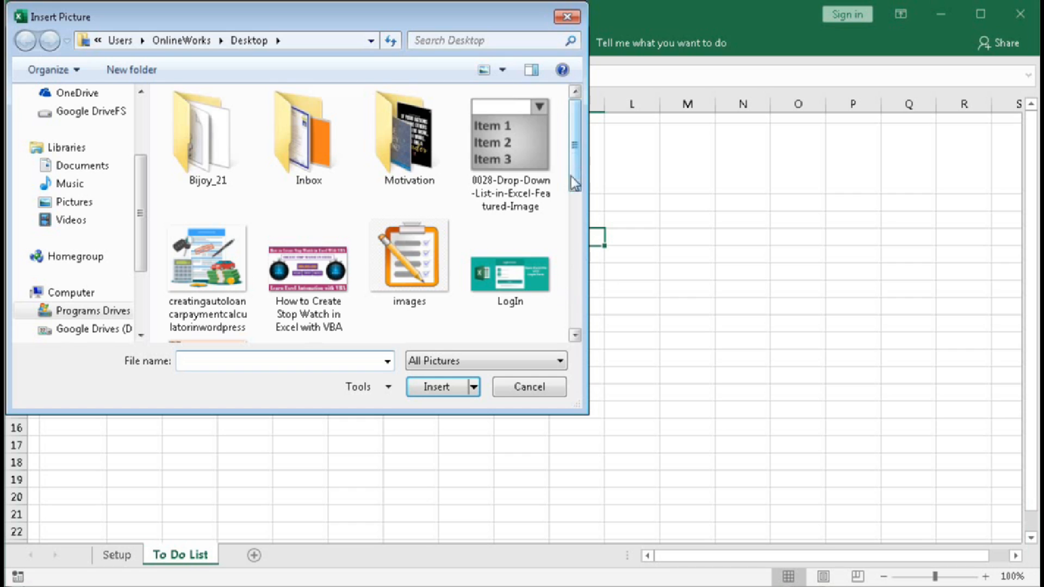
{"action": "left_click_drag", "start_coordinate": [575, 144], "coordinate": [430, 241]}
{"action": "left_click", "coordinate": [234, 248]}
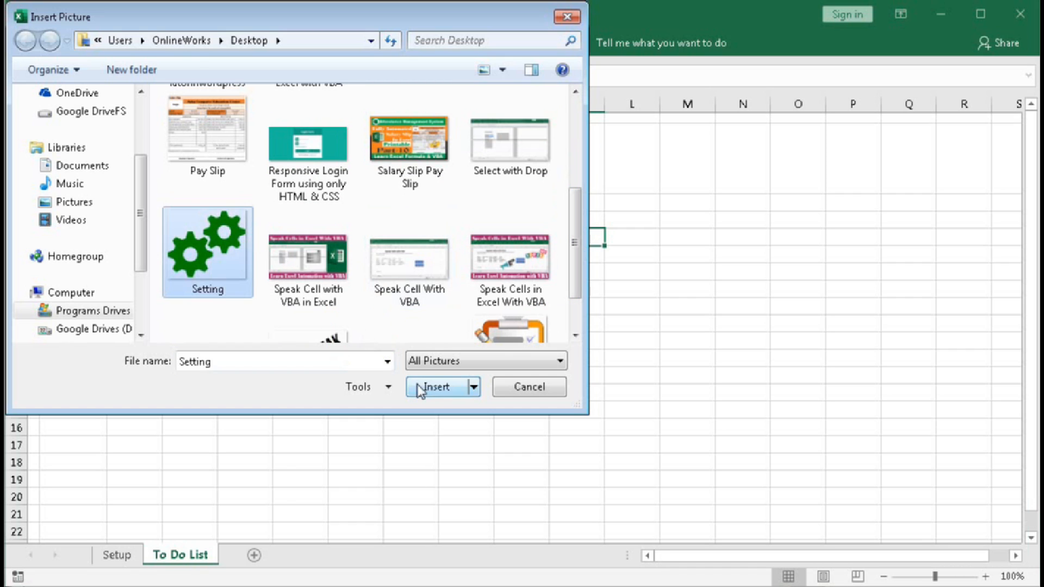
{"action": "left_click", "coordinate": [435, 386]}
Shrink the gears picture and place it inside the banner button, beside its text.
{"action": "left_click_drag", "start_coordinate": [608, 272], "coordinate": [517, 189]}
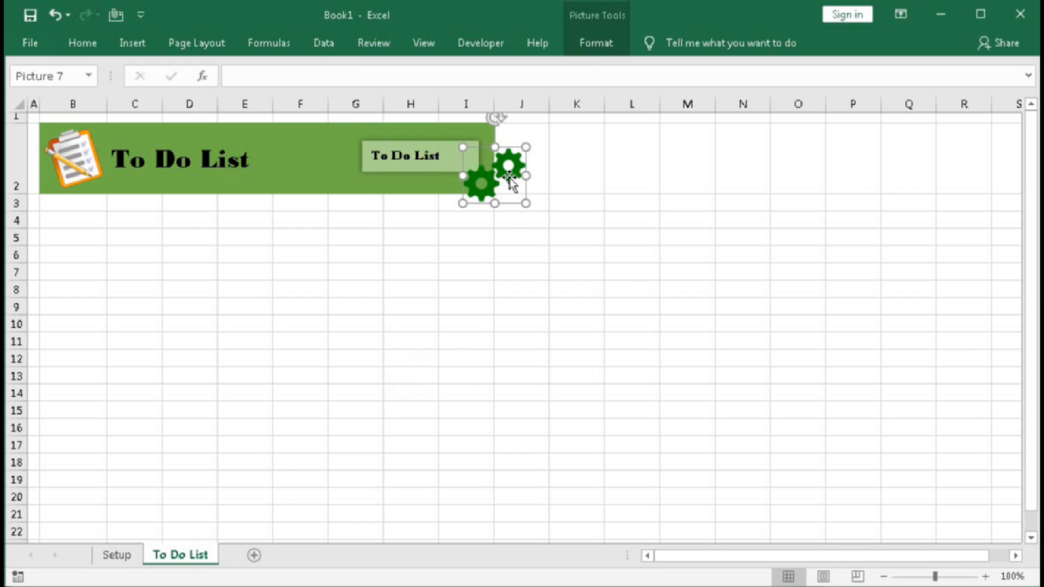
{"action": "left_click_drag", "start_coordinate": [531, 144], "coordinate": [461, 158]}
{"action": "left_click", "coordinate": [398, 156], "text": "ctrl"}
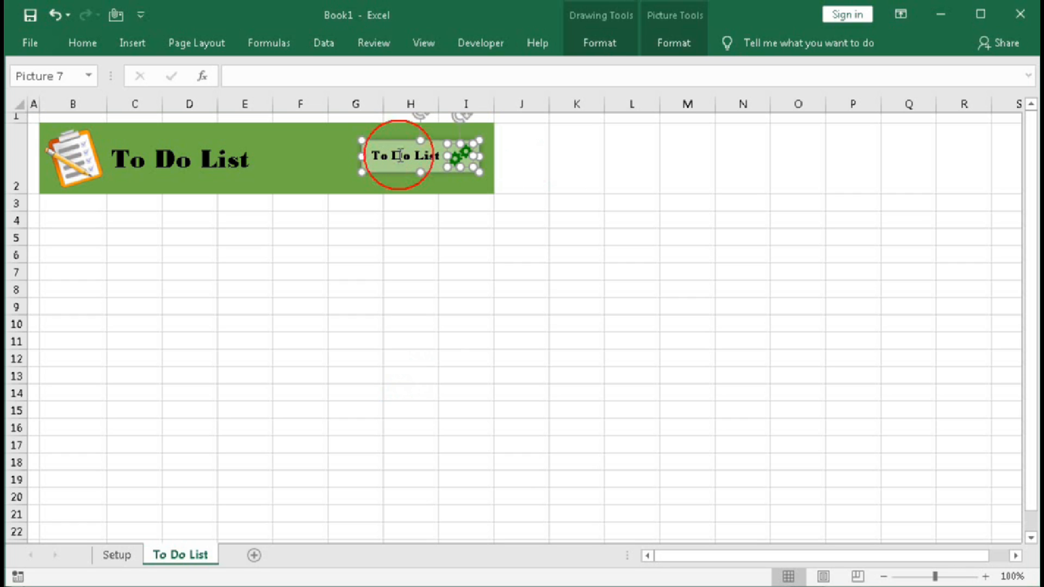
Replace the text of the banner button with "Setup".
{"action": "left_click", "coordinate": [380, 156]}
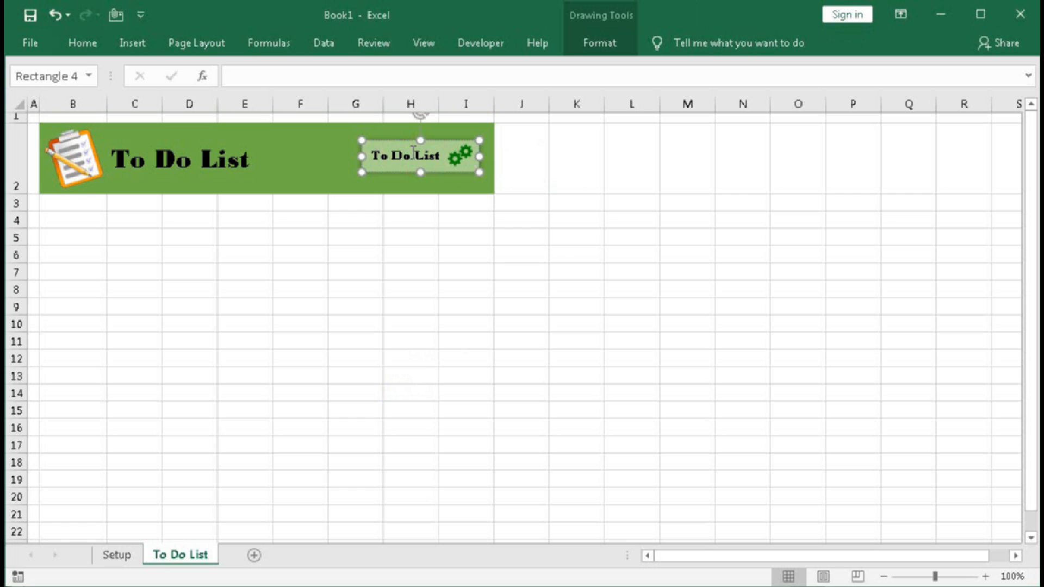
{"action": "left_click_drag", "start_coordinate": [374, 157], "coordinate": [463, 160]}
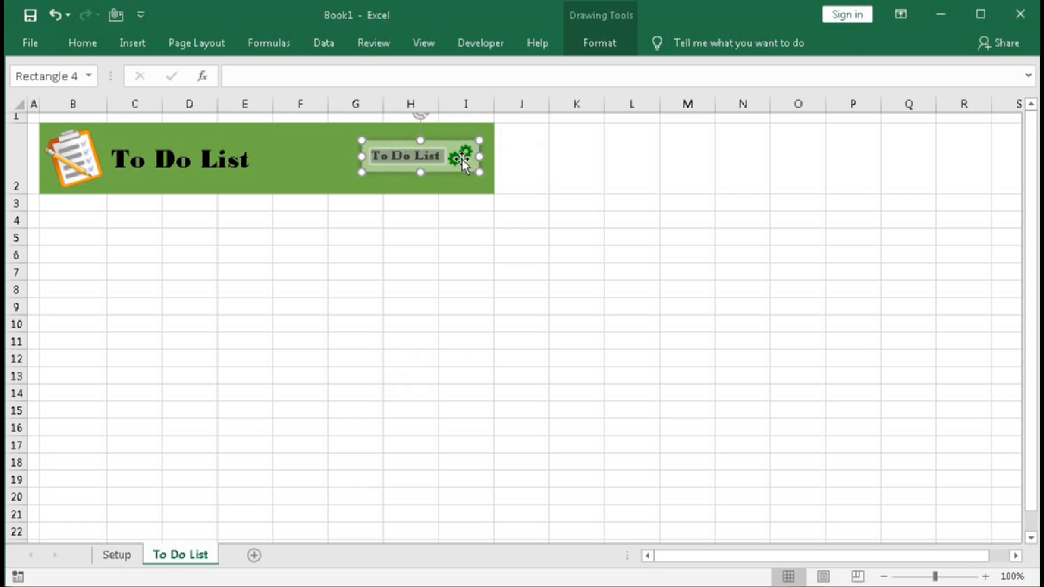
{"action": "type", "text": "Setup"}
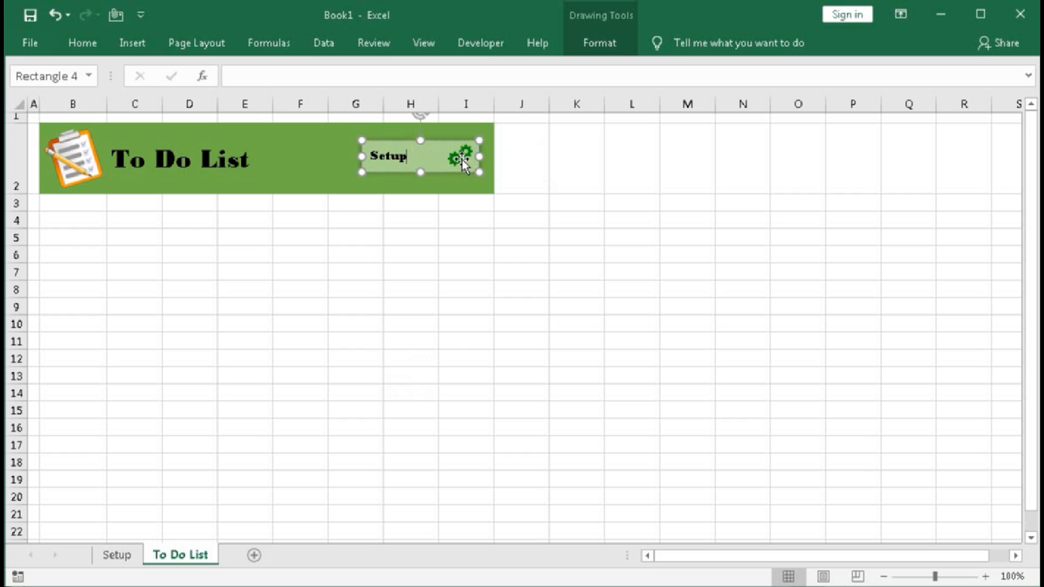
{"action": "left_click", "coordinate": [481, 215]}
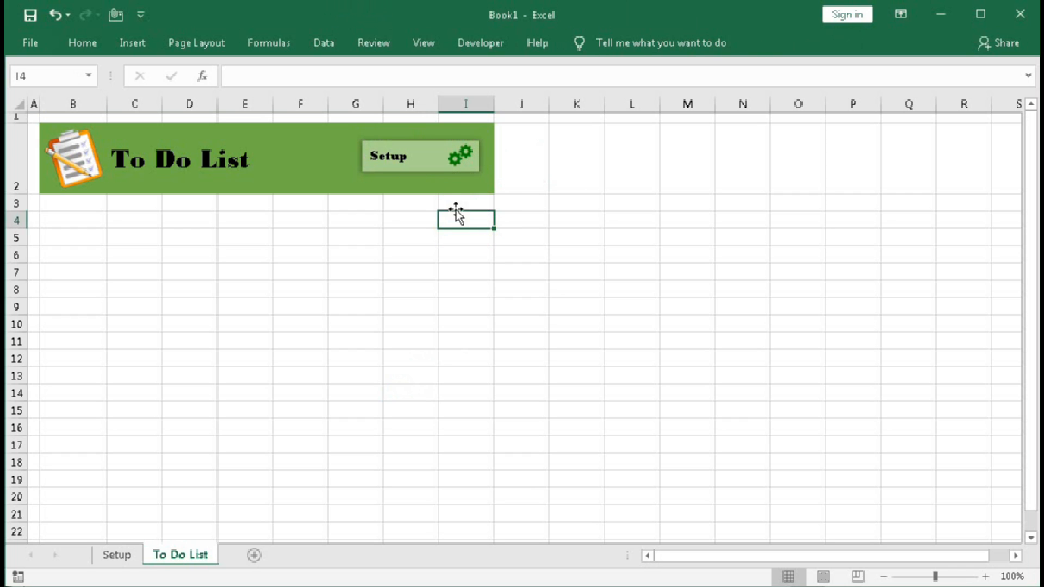
Enlarge the gears picture slightly and set the Setup button's text to font size 14.
{"action": "left_click", "coordinate": [453, 161]}
{"action": "left_click_drag", "start_coordinate": [445, 169], "coordinate": [441, 174]}
{"action": "left_click", "coordinate": [394, 161]}
{"action": "left_click", "coordinate": [393, 144]}
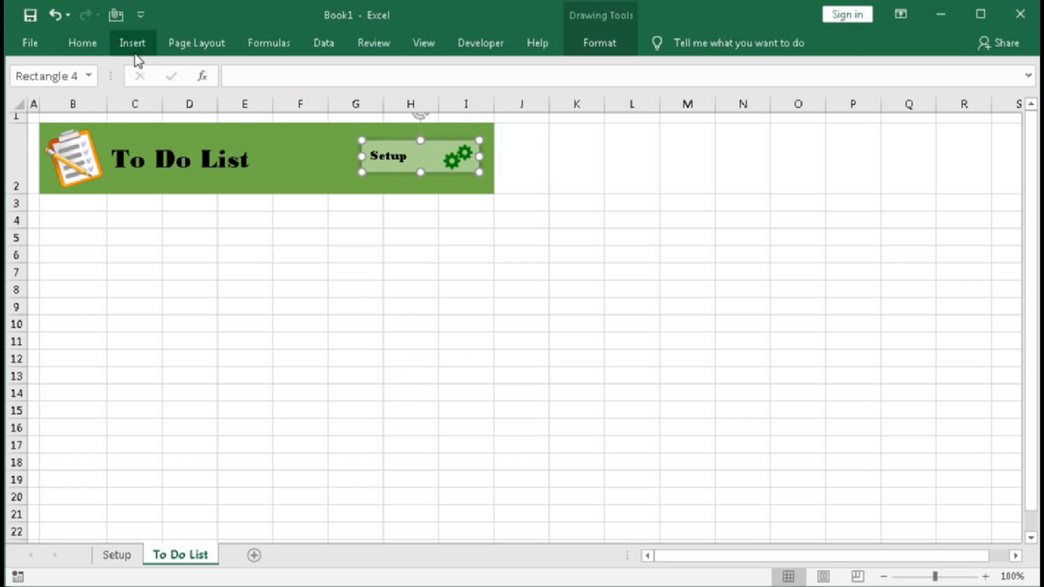
{"action": "left_click", "coordinate": [85, 44]}
{"action": "left_click", "coordinate": [235, 77]}
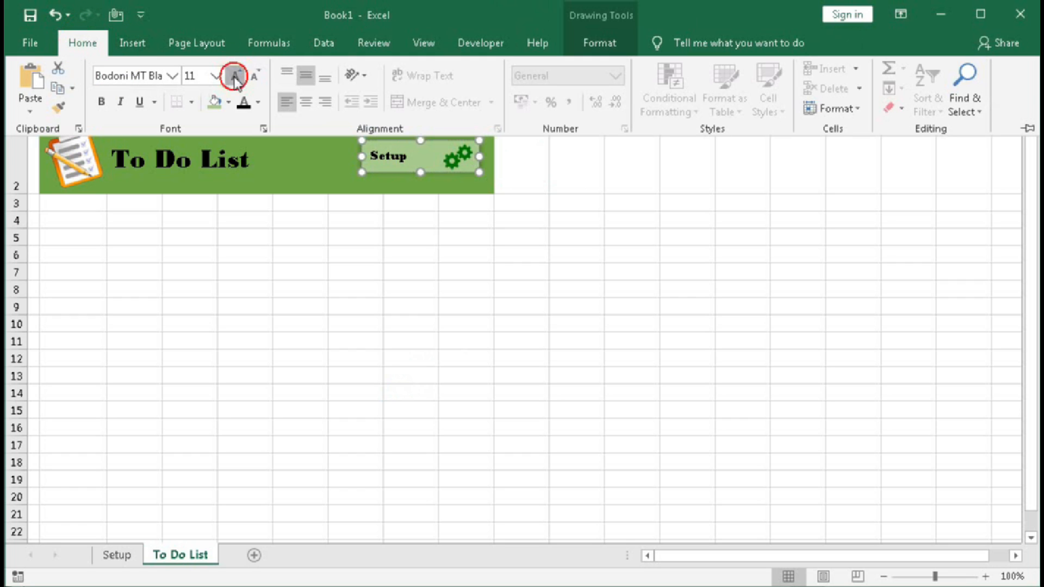
{"action": "left_click", "coordinate": [235, 76]}
{"action": "left_click", "coordinate": [484, 275]}
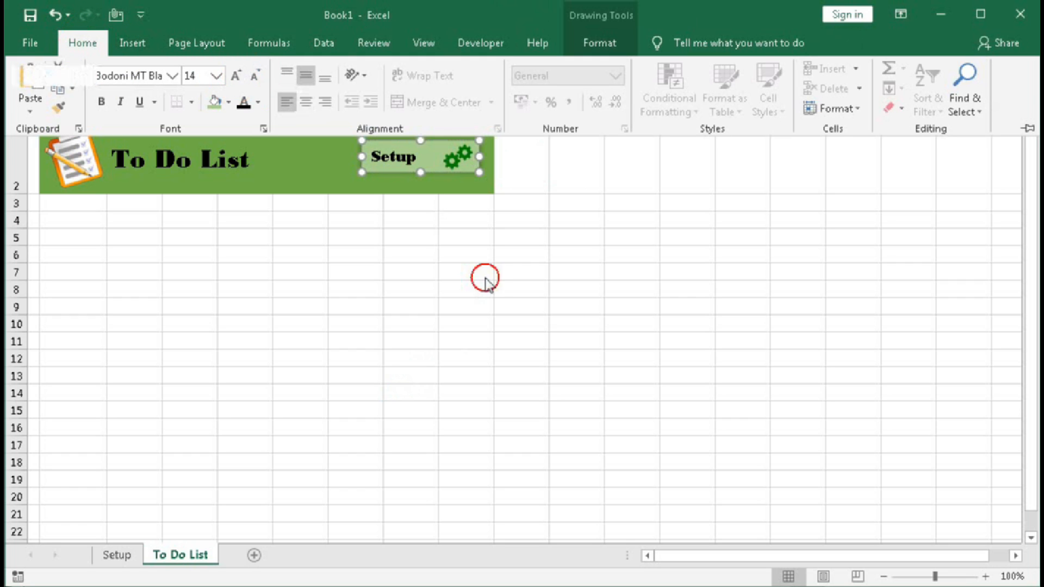
Group the gears picture with the Setup button rectangle.
{"action": "left_click", "coordinate": [454, 156]}
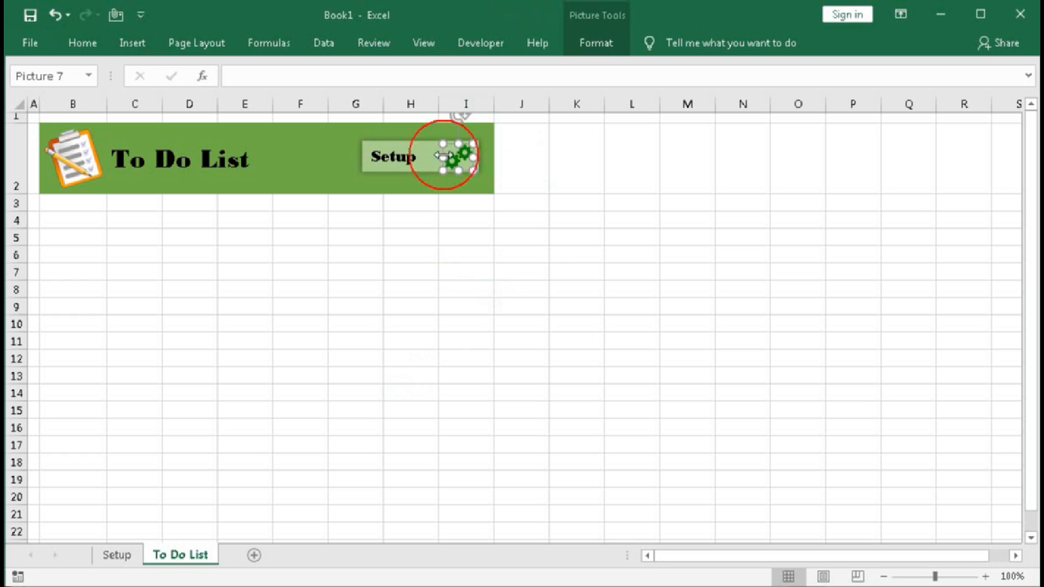
{"action": "left_click", "coordinate": [404, 145], "text": "ctrl"}
{"action": "left_click", "coordinate": [673, 43]}
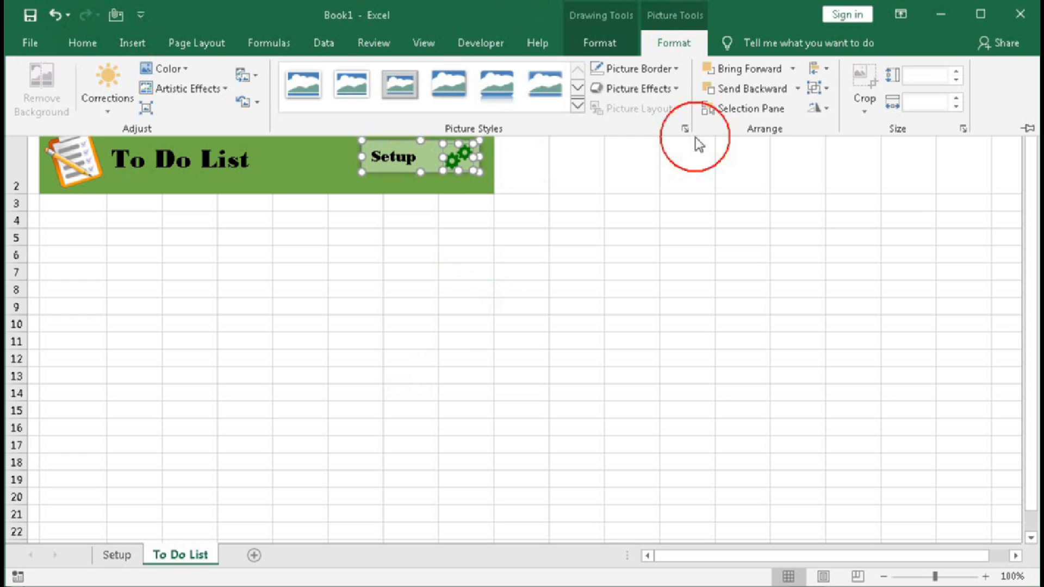
{"action": "left_click", "coordinate": [819, 88]}
{"action": "left_click", "coordinate": [835, 107]}
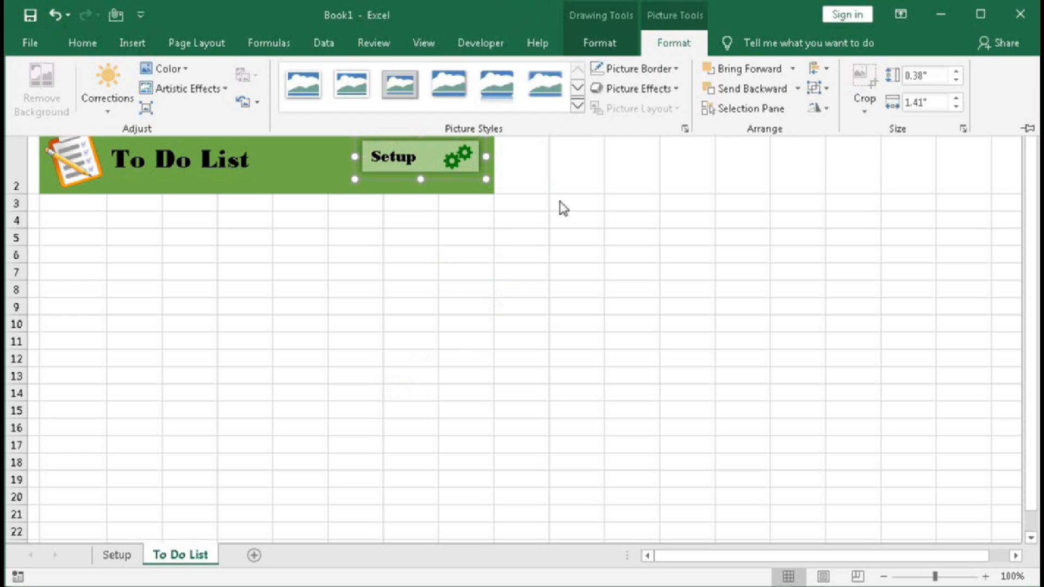
Hyperlink the grouped Setup button to cell A1 of the Setup sheet and test the navigation buttons in both directions.
{"action": "right_click", "coordinate": [438, 158]}
{"action": "left_click", "coordinate": [477, 317]}
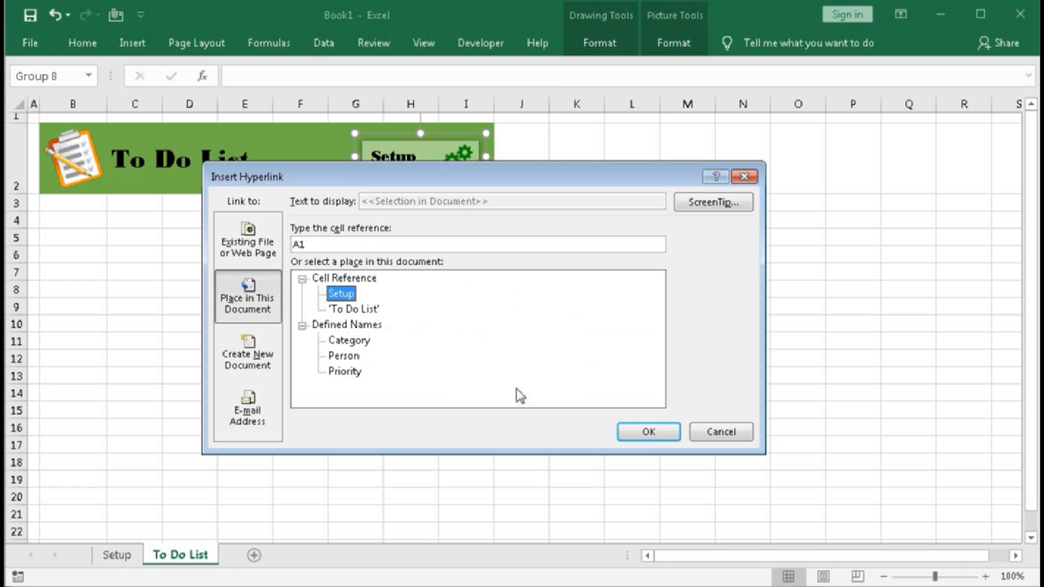
{"action": "left_click", "coordinate": [642, 432]}
{"action": "left_click", "coordinate": [482, 339]}
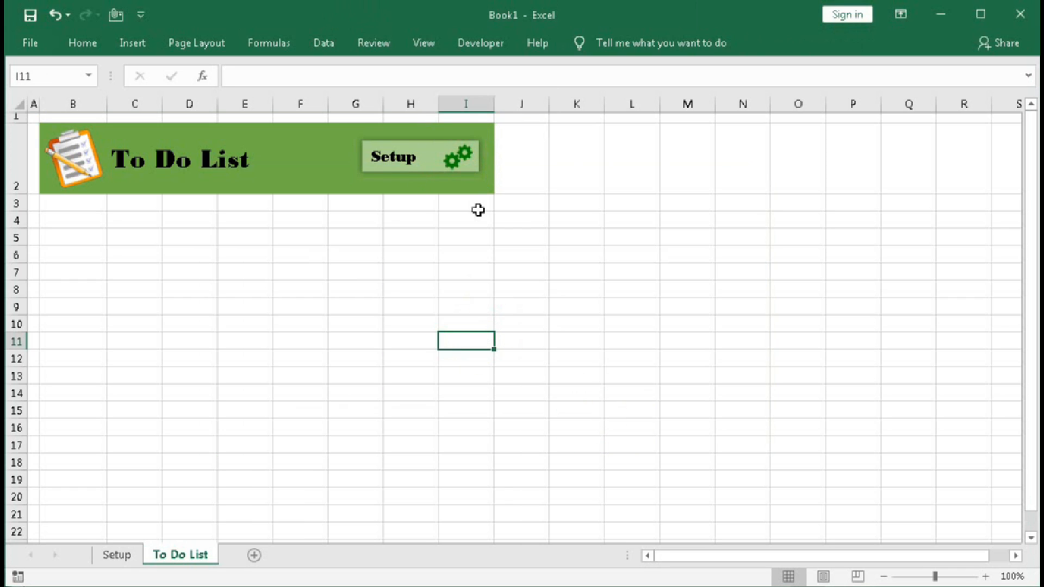
{"action": "left_click", "coordinate": [427, 159]}
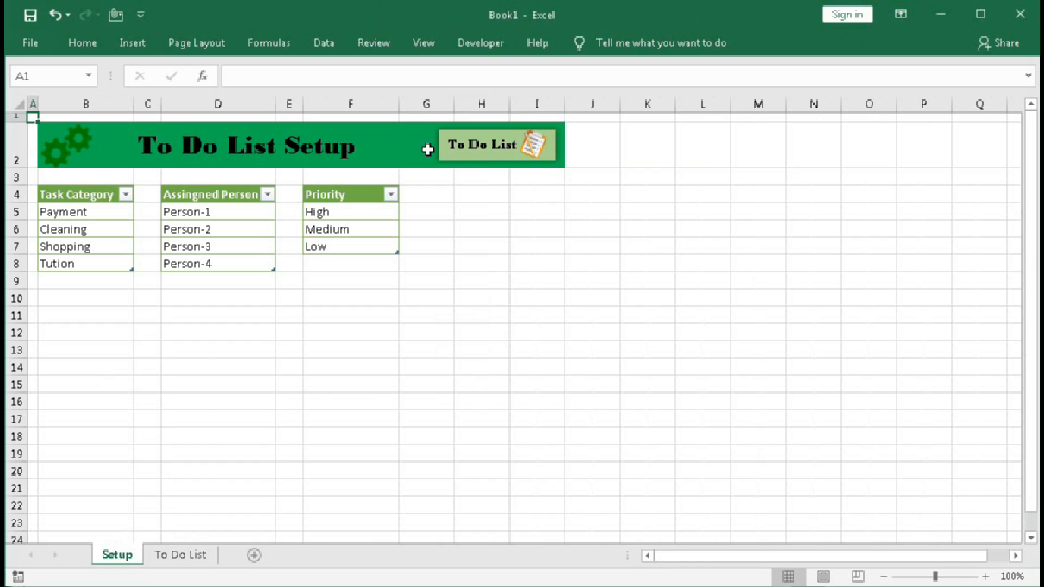
{"action": "left_click", "coordinate": [479, 144]}
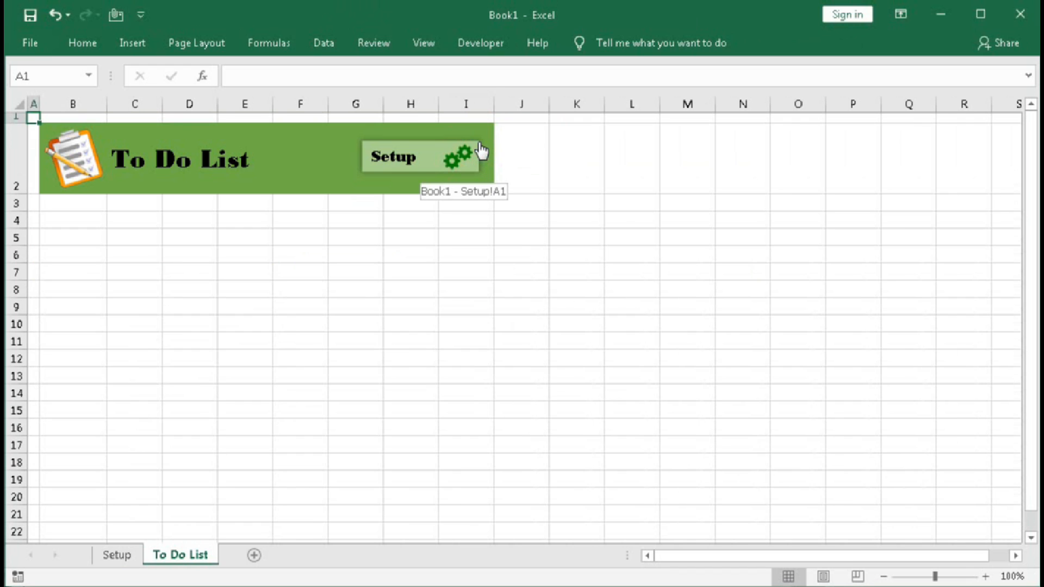
Enter the formula =TODAY() in cell B3 of the To Do List sheet.
{"action": "left_click", "coordinate": [65, 203]}
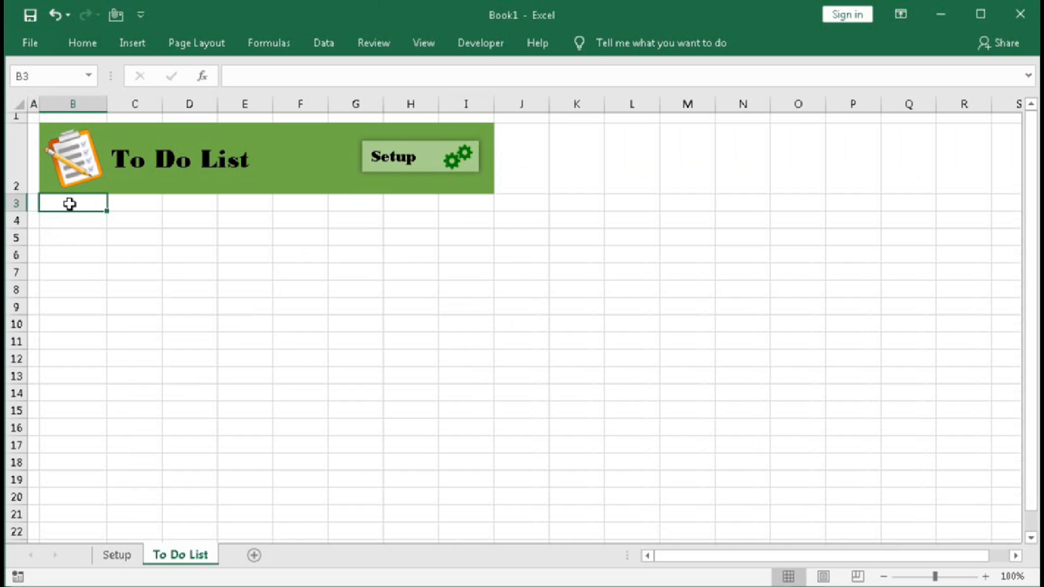
{"action": "type", "text": "="}
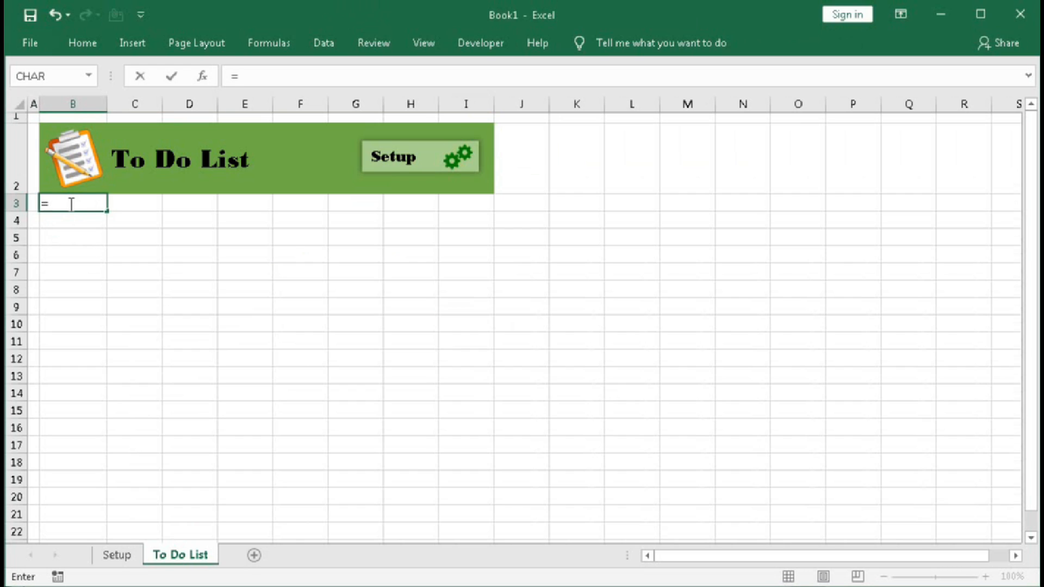
{"action": "type", "text": "today"}
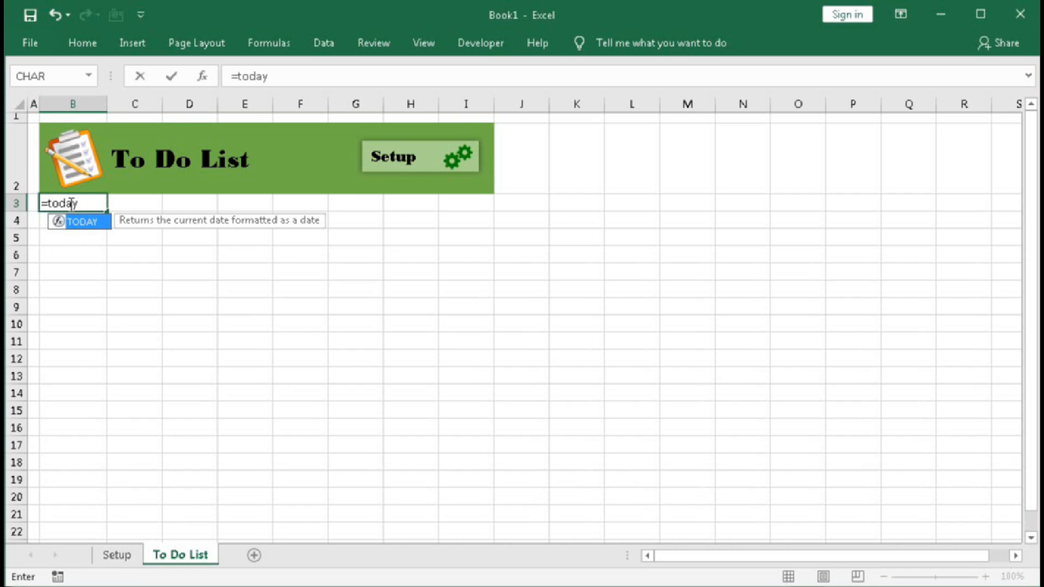
{"action": "type", "text": "()"}
{"action": "key", "text": "Return"}
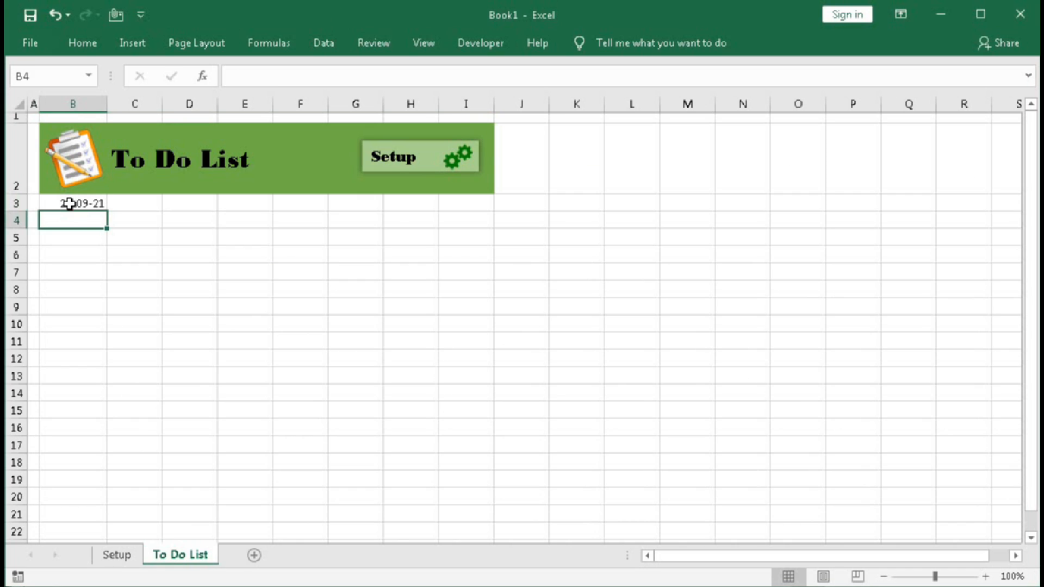
Format the date in cell B3 as a long date with weekday and month name.
{"action": "left_click", "coordinate": [81, 205]}
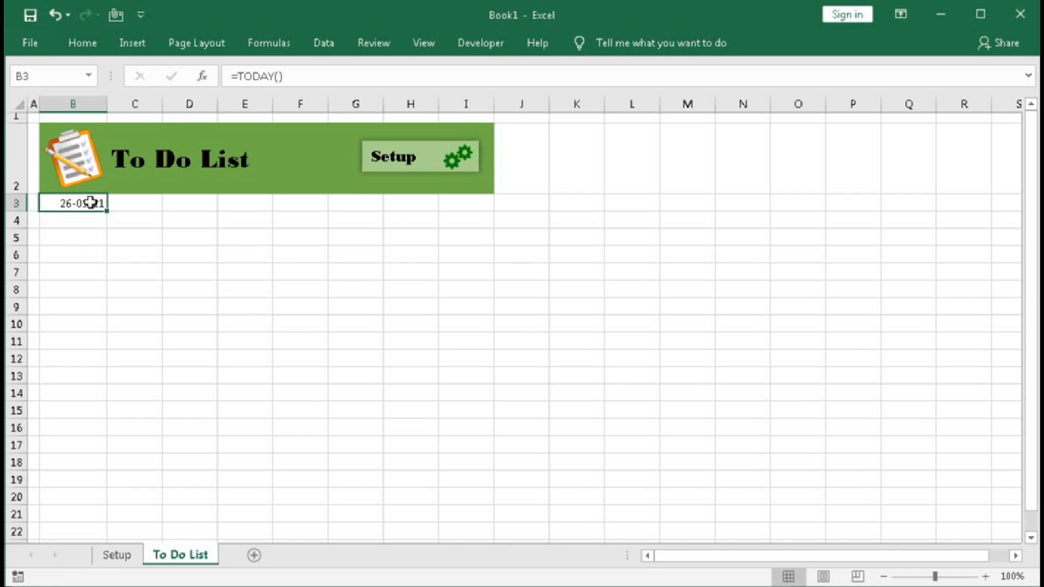
{"action": "left_click", "coordinate": [83, 44]}
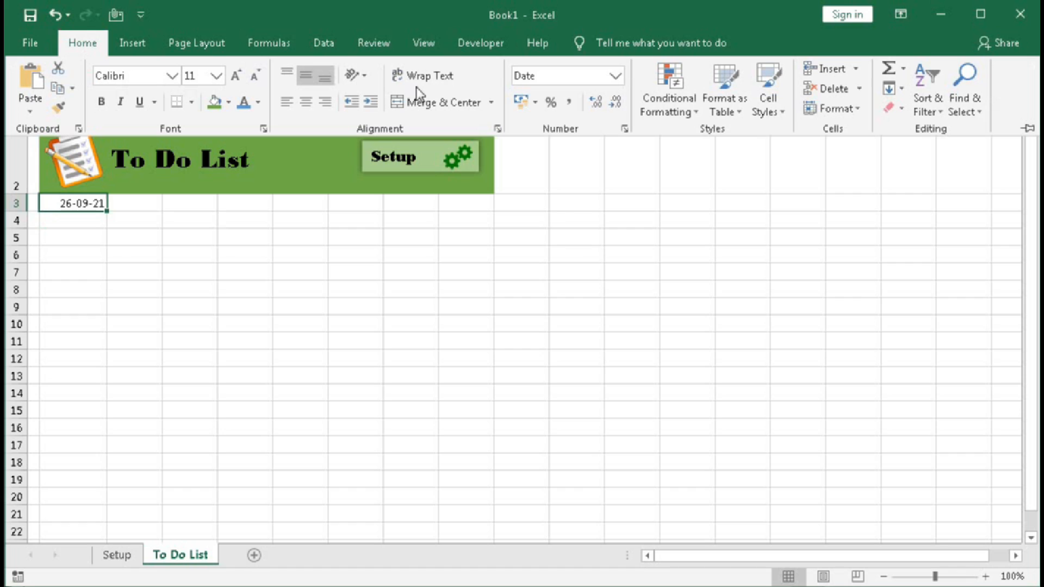
{"action": "left_click", "coordinate": [615, 76]}
{"action": "left_click", "coordinate": [582, 288]}
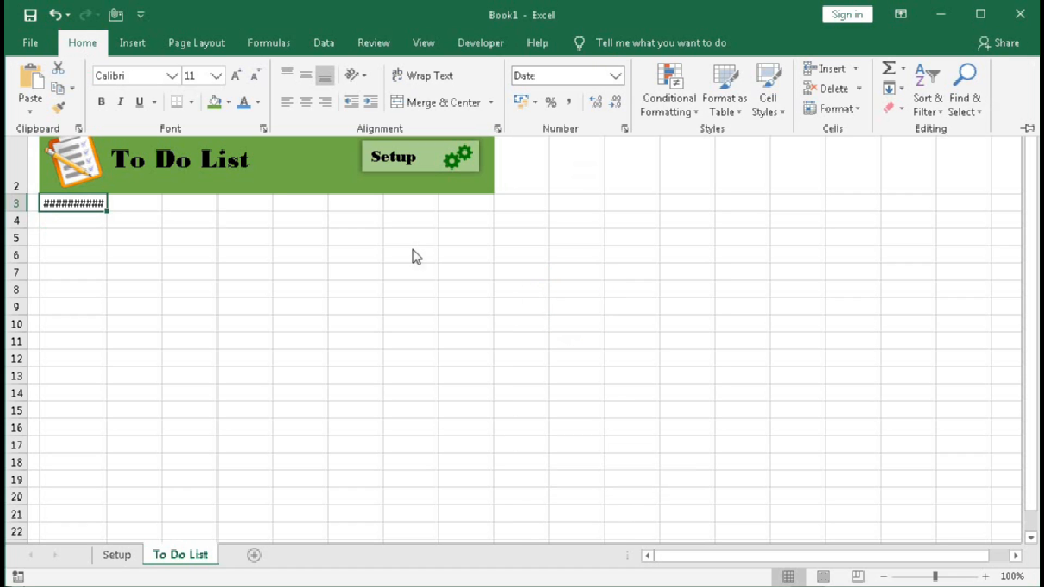
Merge cells B3:F3 and left-align the date in the merged cell.
{"action": "left_click_drag", "start_coordinate": [80, 204], "coordinate": [294, 201]}
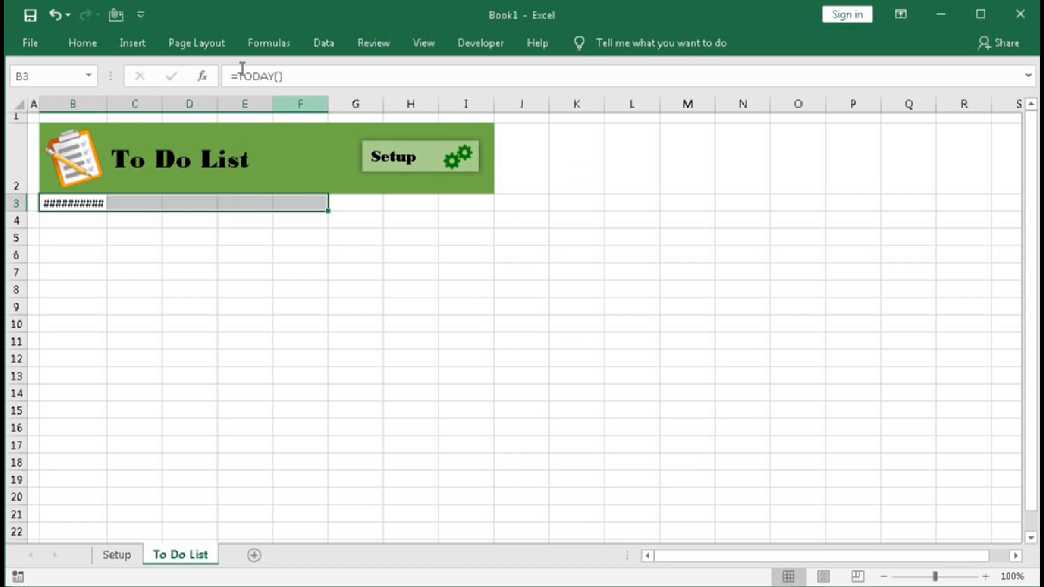
{"action": "left_click", "coordinate": [99, 44]}
{"action": "left_click", "coordinate": [438, 109]}
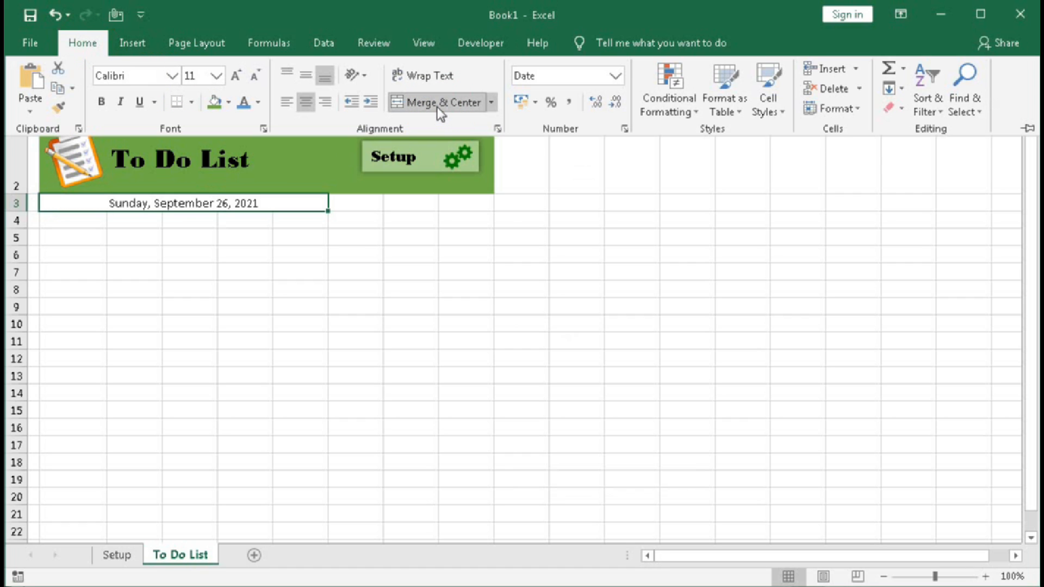
{"action": "left_click", "coordinate": [292, 105]}
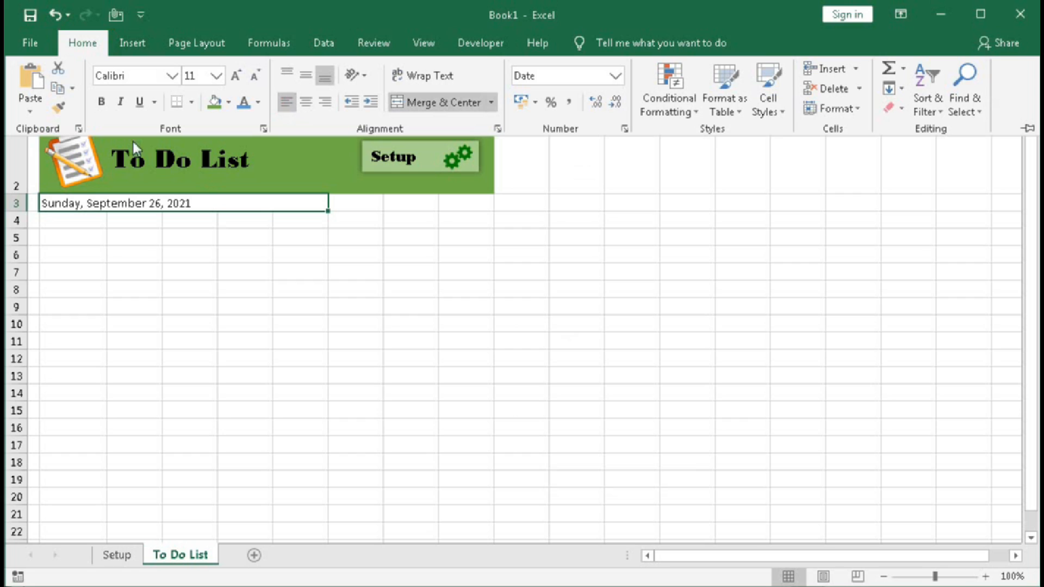
Increase the date's font size to 16 and open the list of fonts for it.
{"action": "left_click", "coordinate": [236, 76]}
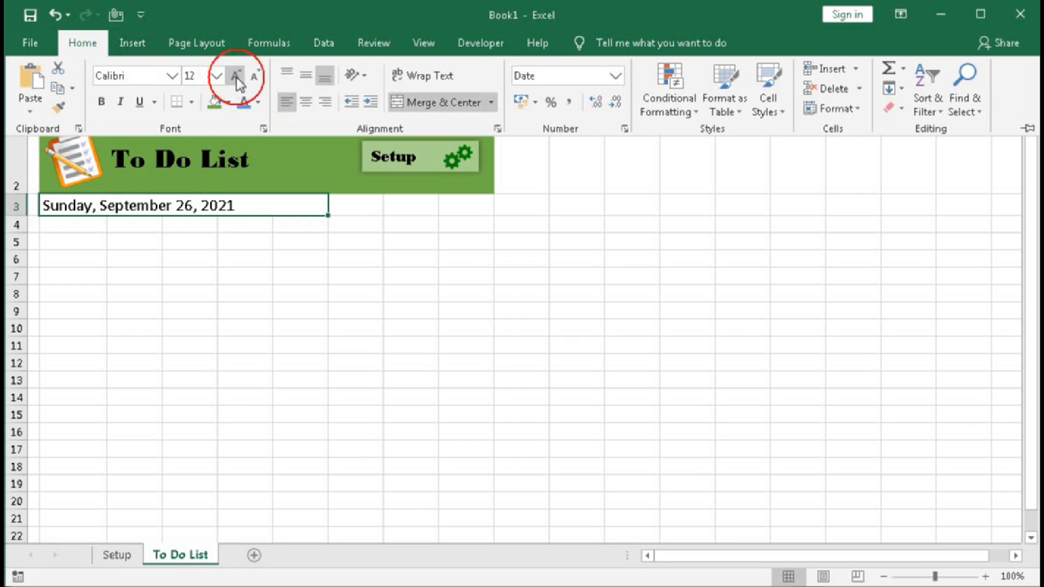
{"action": "left_click", "coordinate": [236, 77]}
{"action": "left_click", "coordinate": [236, 76]}
{"action": "left_click", "coordinate": [172, 75]}
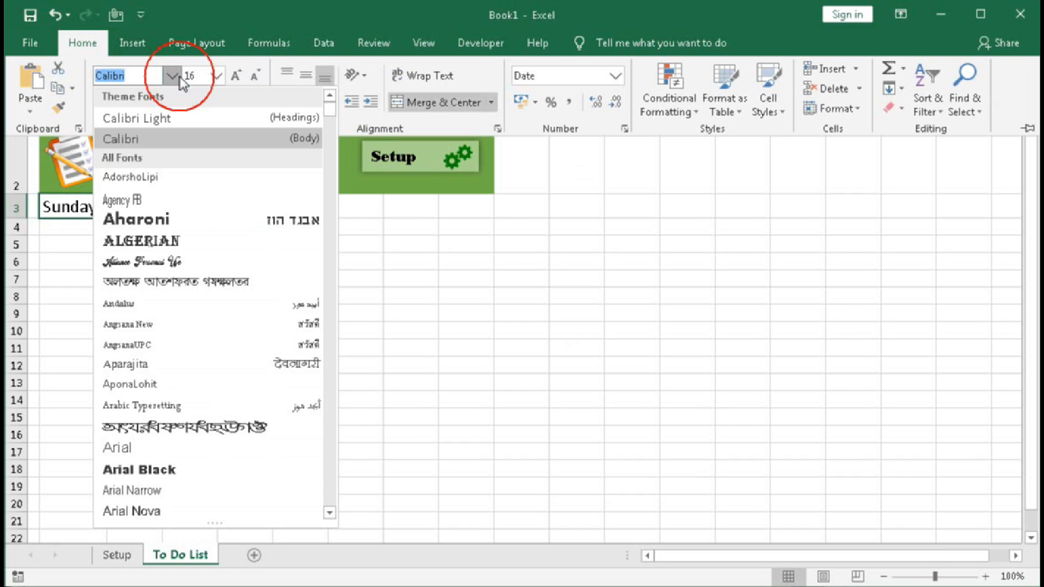
Format the date in row 3 with the Becker font and a blue font colour.
{"action": "scroll", "coordinate": [213, 305], "scroll_direction": "down", "scroll_amount": 5}
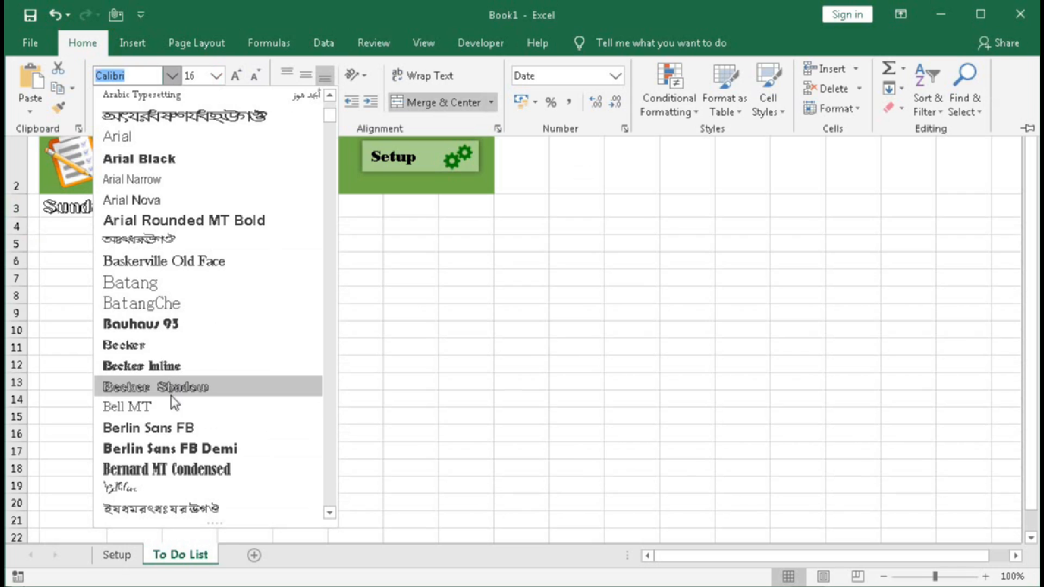
{"action": "left_click", "coordinate": [155, 349]}
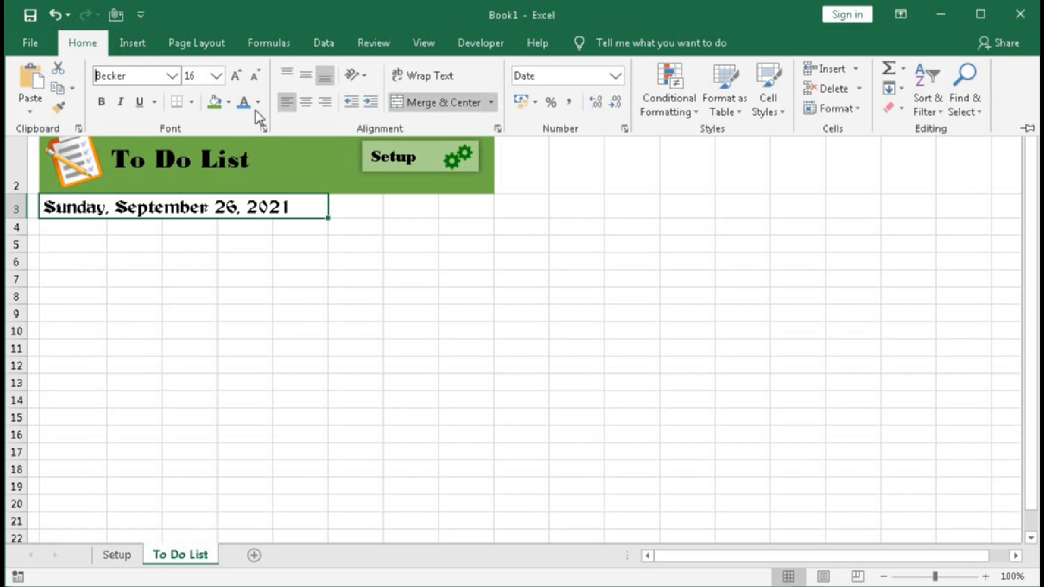
{"action": "left_click", "coordinate": [245, 105]}
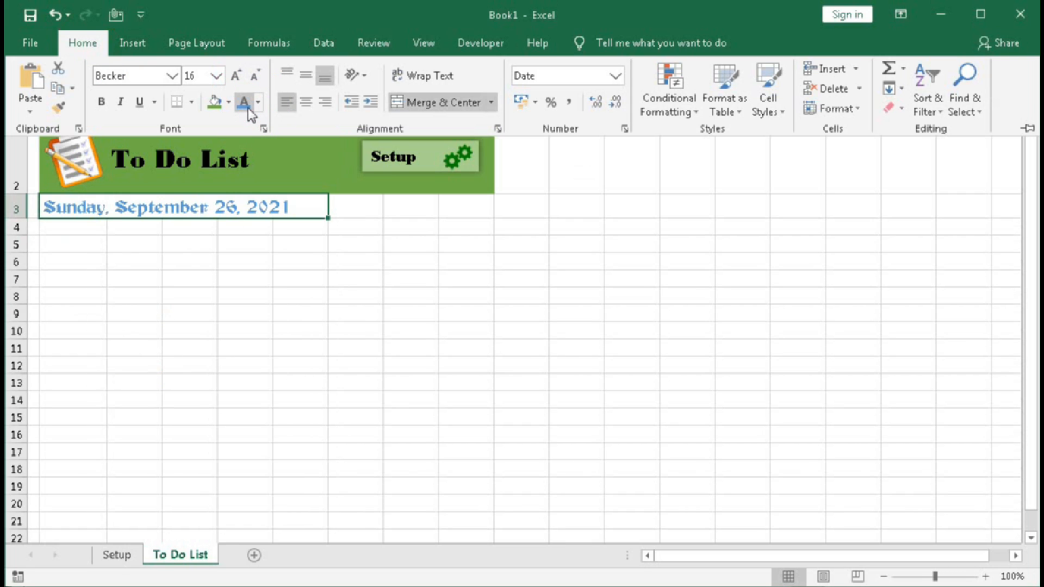
{"action": "left_click", "coordinate": [267, 259]}
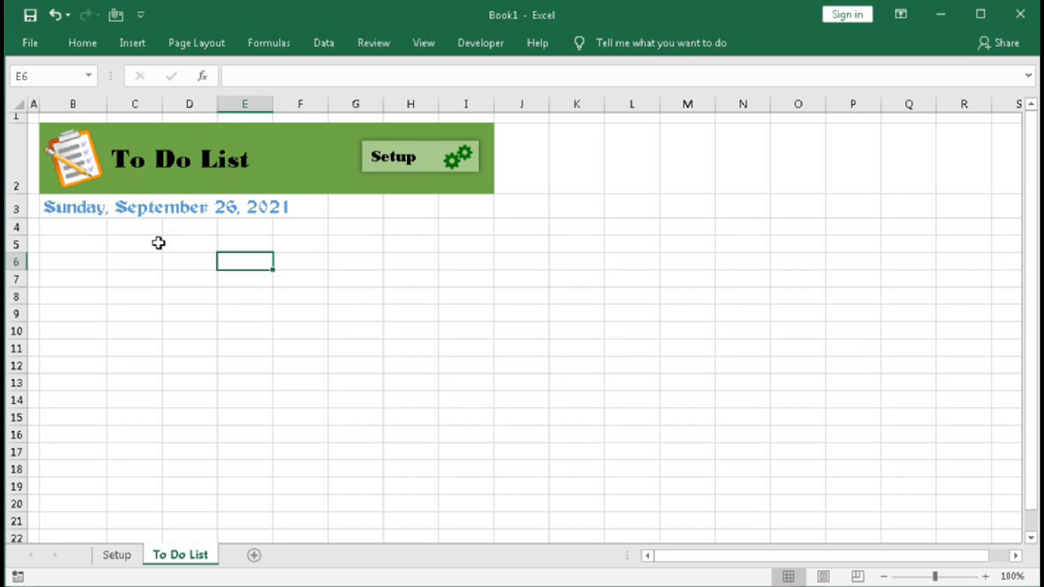
Enter the labels "Due Today" in B4 and "Over Due" in B5.
{"action": "left_click", "coordinate": [60, 231]}
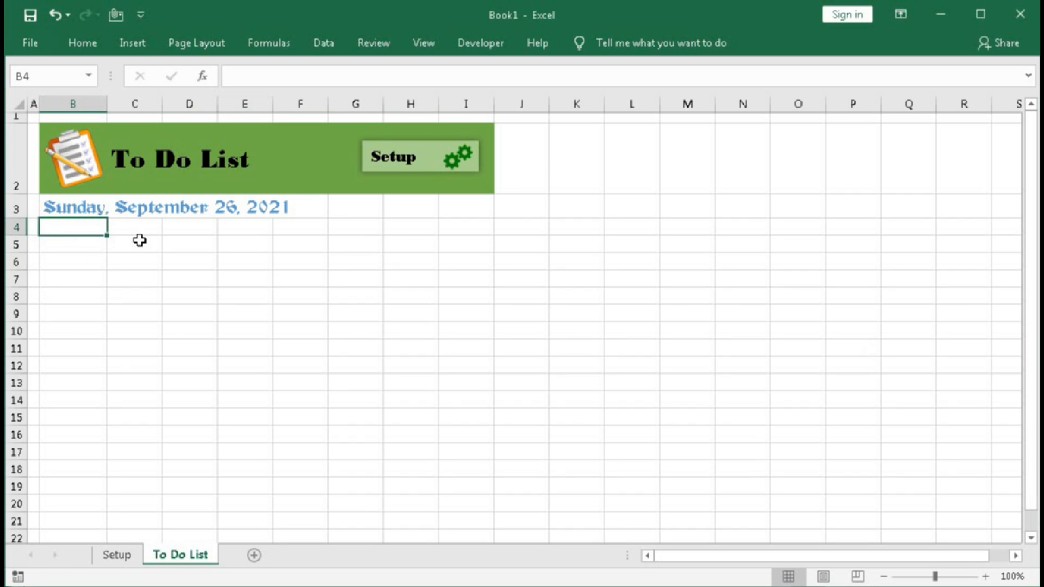
{"action": "type", "text": "Dute"}
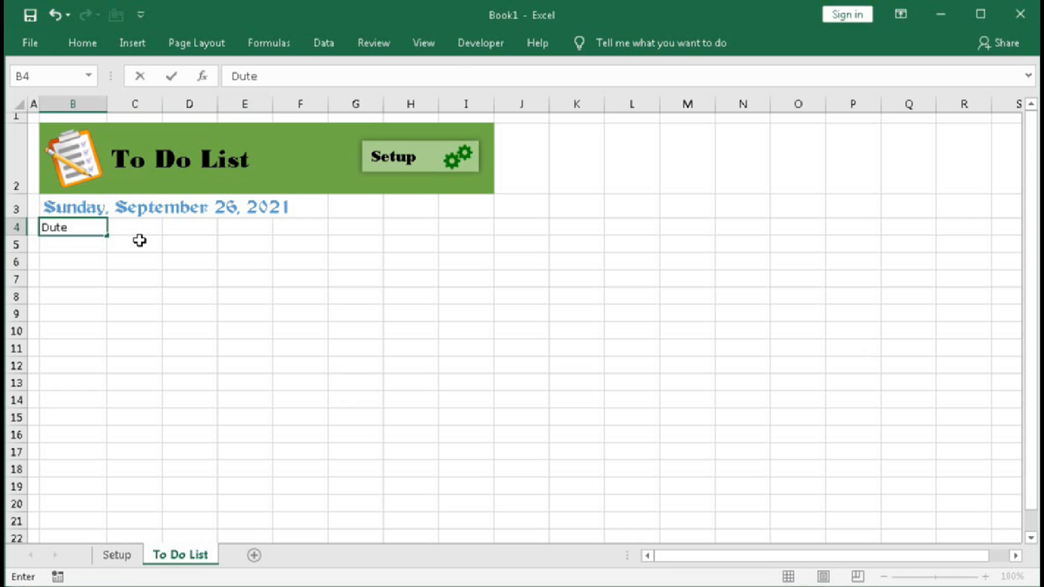
{"action": "key", "text": "BackSpace"}
{"action": "type", "text": "e Today"}
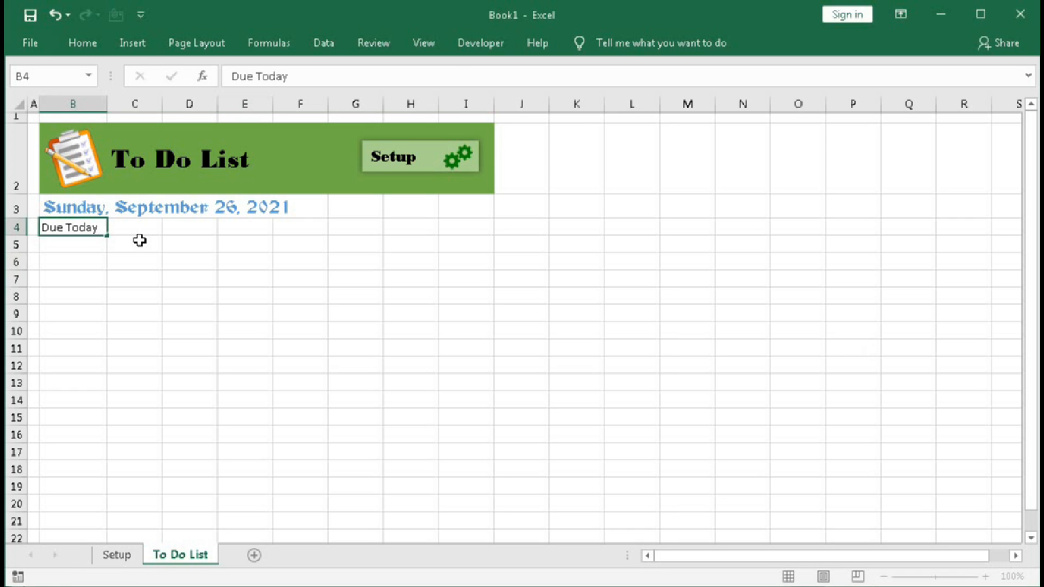
{"action": "key", "text": "Return"}
{"action": "type", "text": "Over Due"}
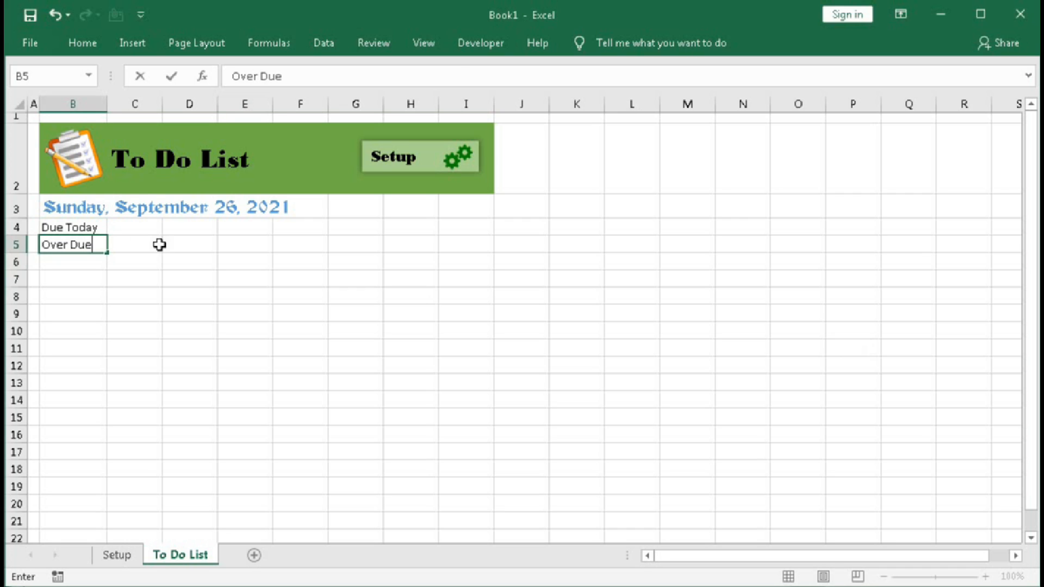
Enter the labels "Total Task" in E4 and "Total Due" in E5.
{"action": "left_click", "coordinate": [248, 229]}
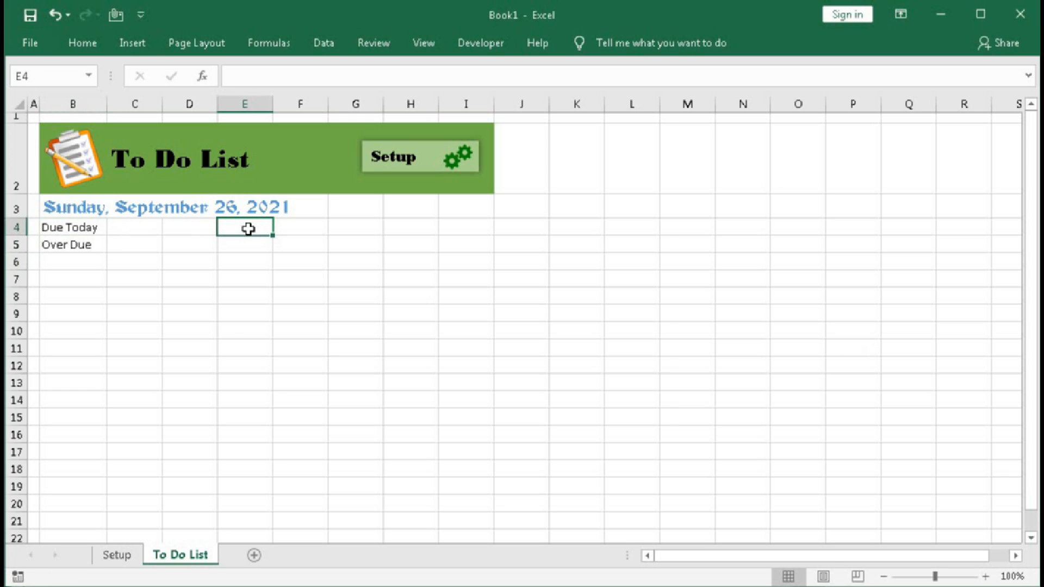
{"action": "type", "text": "To"}
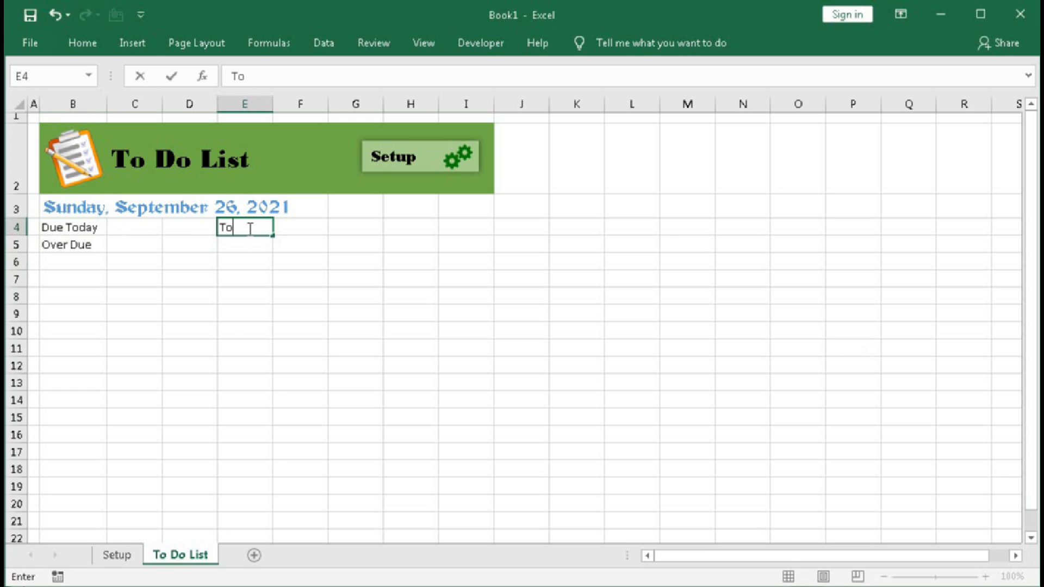
{"action": "type", "text": "tal Task"}
{"action": "key", "text": "Return"}
{"action": "type", "text": "To"}
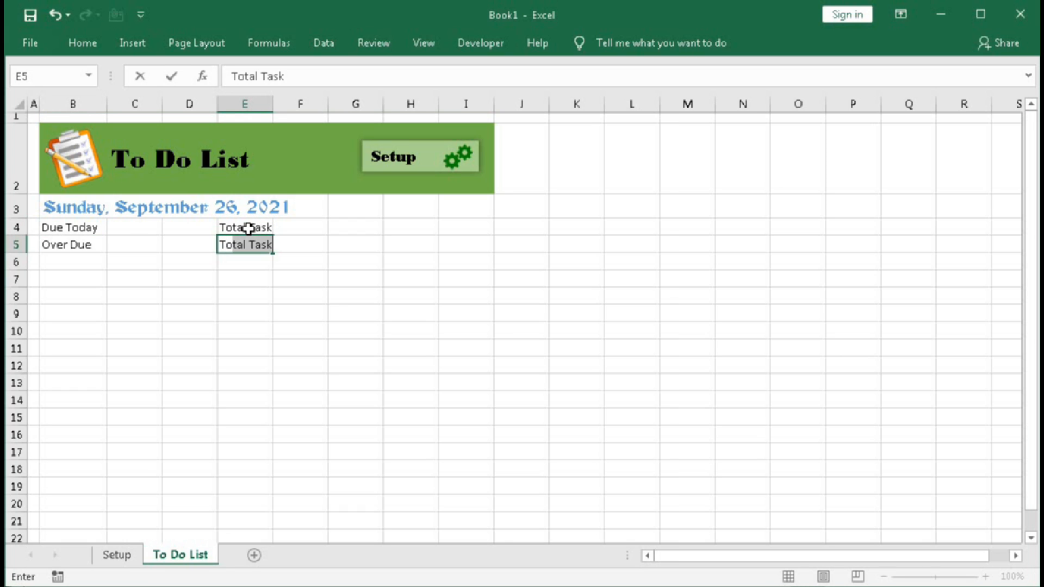
{"action": "type", "text": "tal Due"}
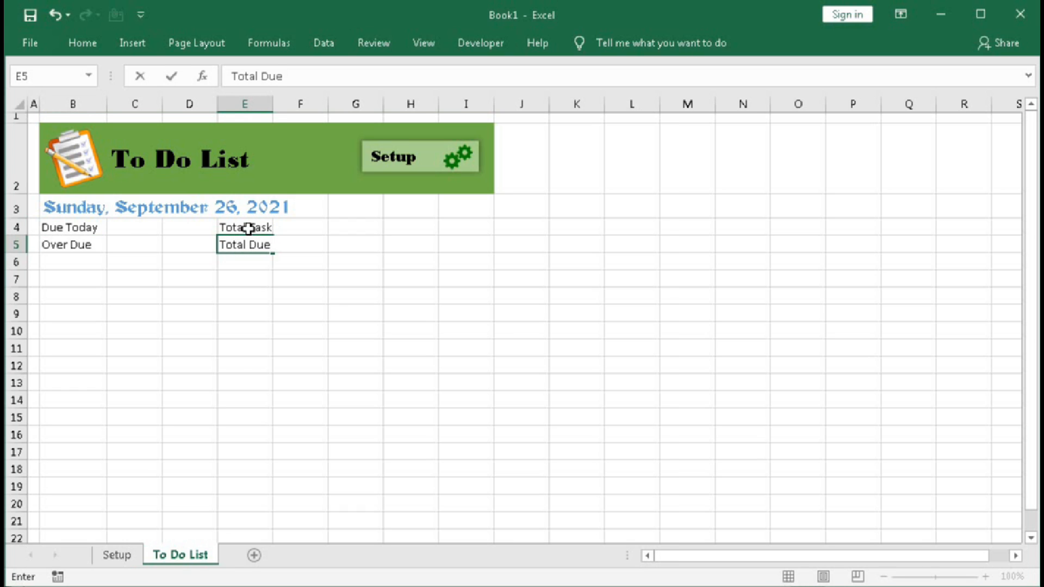
{"action": "key", "text": "Return"}
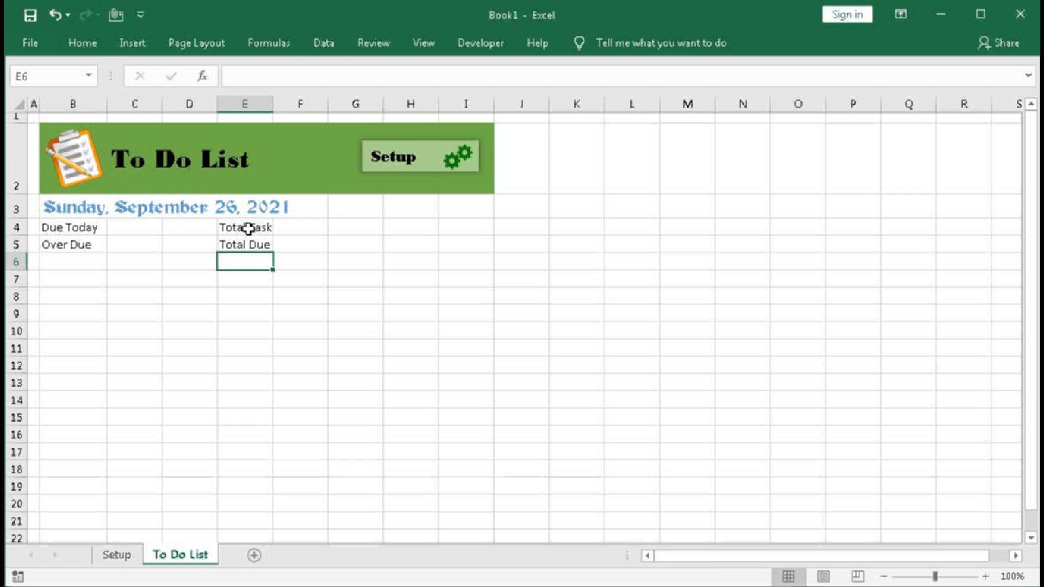
Fill the label cells B4:B5 and E4:E5 with the green theme colour.
{"action": "left_click_drag", "start_coordinate": [82, 226], "coordinate": [77, 243]}
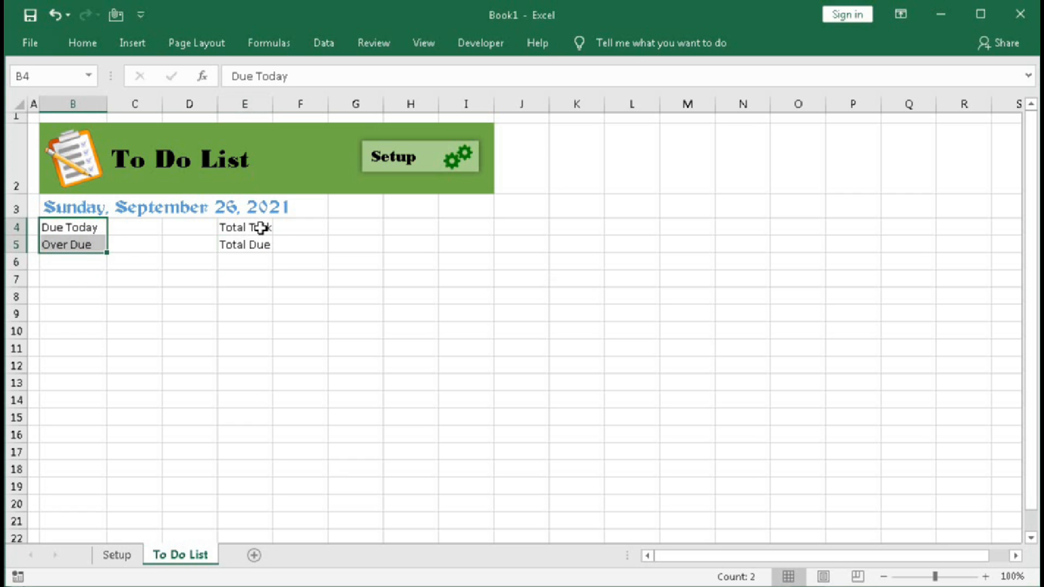
{"action": "left_click_drag", "start_coordinate": [261, 227], "coordinate": [259, 244]}
{"action": "left_click", "coordinate": [90, 45]}
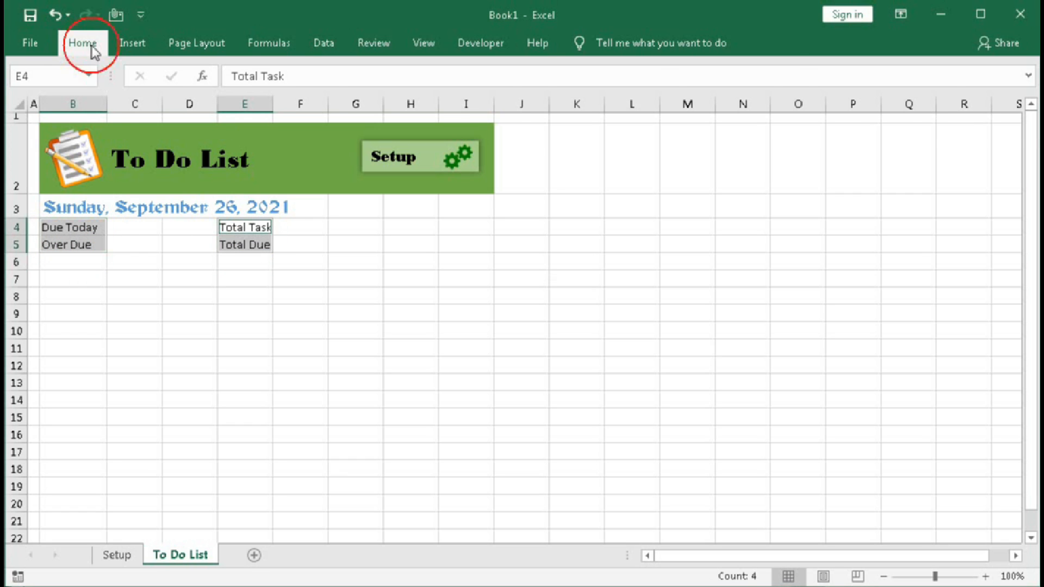
{"action": "left_click", "coordinate": [229, 102]}
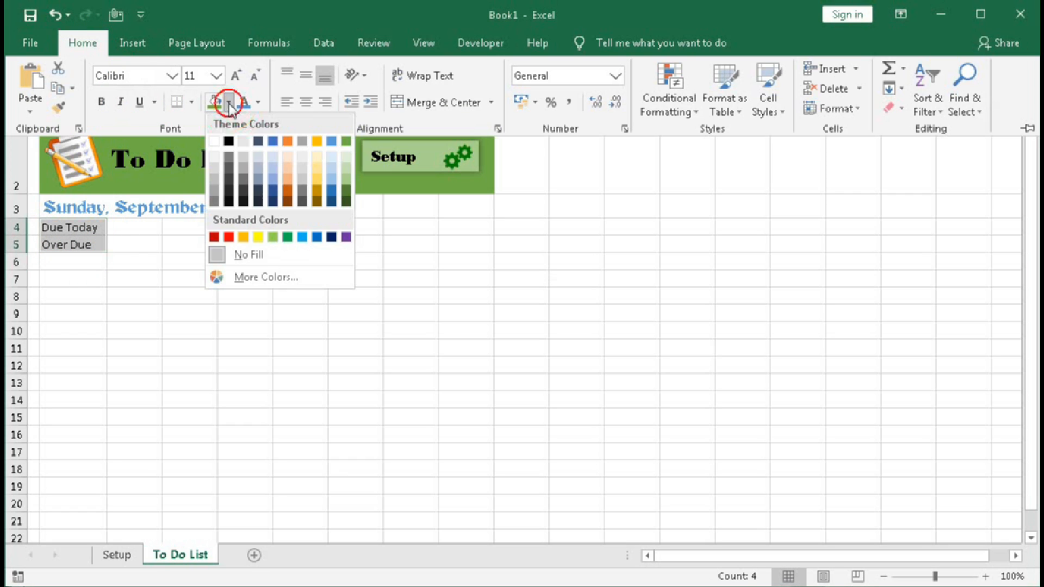
{"action": "left_click", "coordinate": [348, 141]}
Fill the value cells C4:C5 and F4:F5 with the lightest green theme shade.
{"action": "left_click", "coordinate": [153, 221]}
{"action": "left_click_drag", "start_coordinate": [142, 223], "coordinate": [140, 247]}
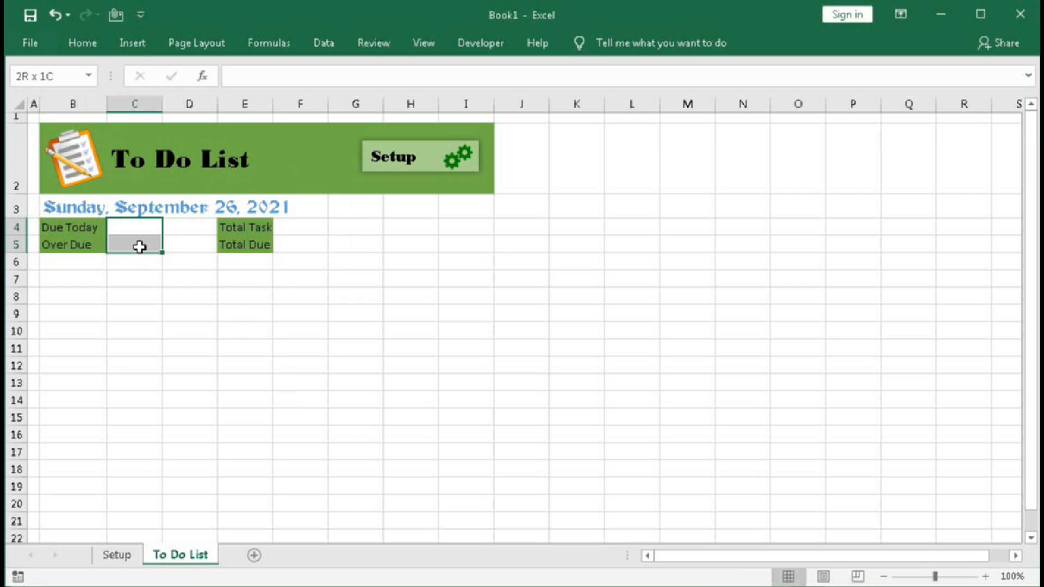
{"action": "left_click_drag", "start_coordinate": [286, 228], "coordinate": [286, 244]}
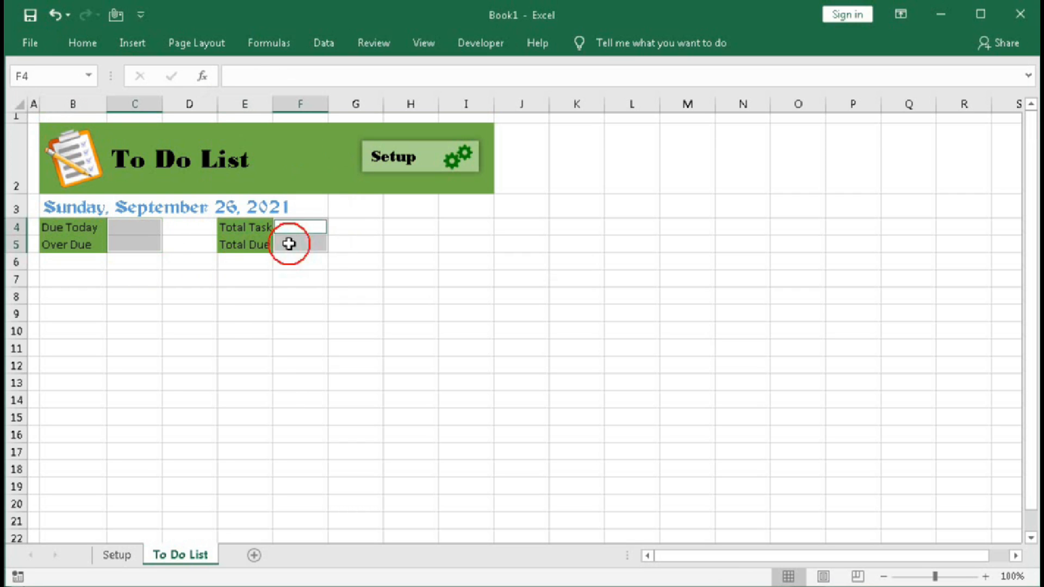
{"action": "left_click", "coordinate": [82, 43]}
{"action": "left_click", "coordinate": [228, 105]}
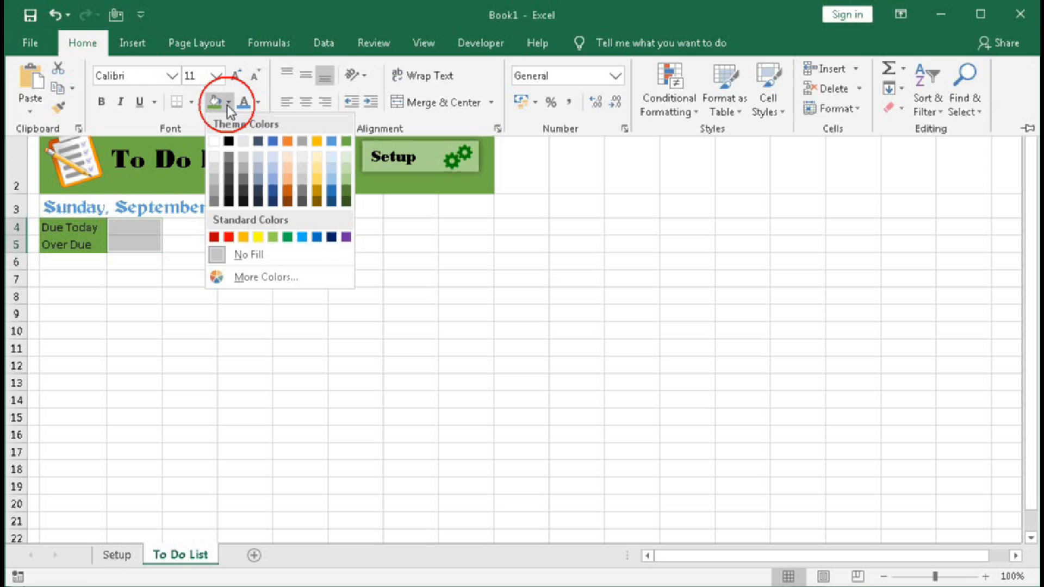
{"action": "left_click", "coordinate": [346, 157]}
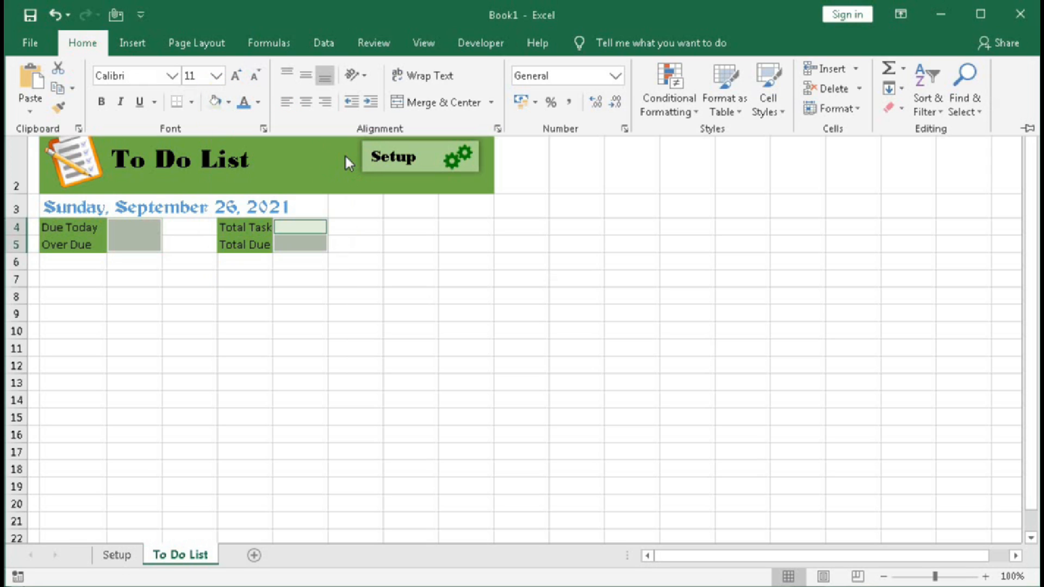
Open the detailed border settings for the summary blocks B4:C5 and E4:F5.
{"action": "left_click", "coordinate": [68, 231]}
{"action": "left_click_drag", "start_coordinate": [60, 228], "coordinate": [130, 245]}
{"action": "left_click_drag", "start_coordinate": [244, 225], "coordinate": [288, 247]}
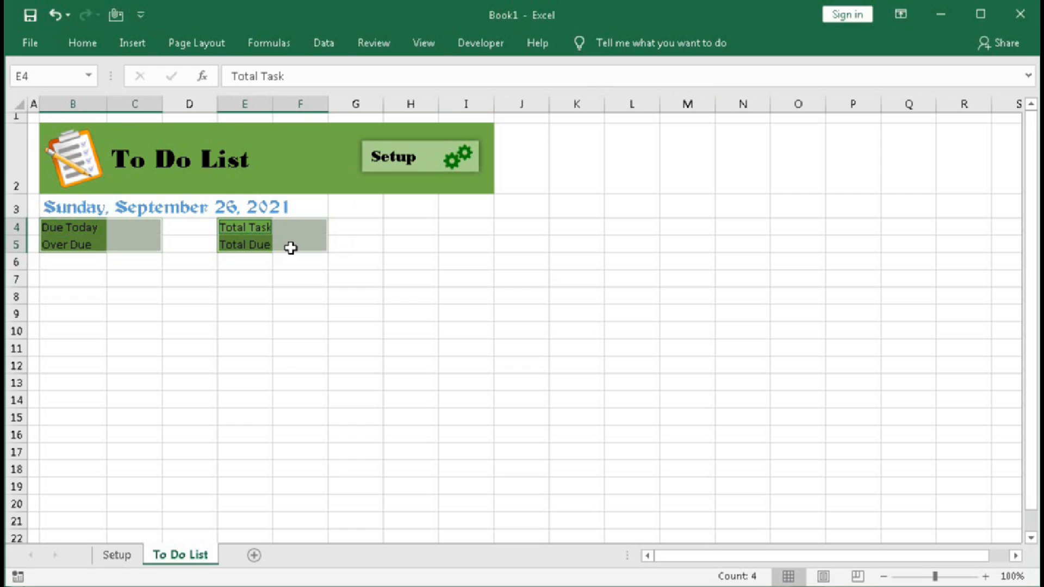
{"action": "left_click", "coordinate": [84, 44]}
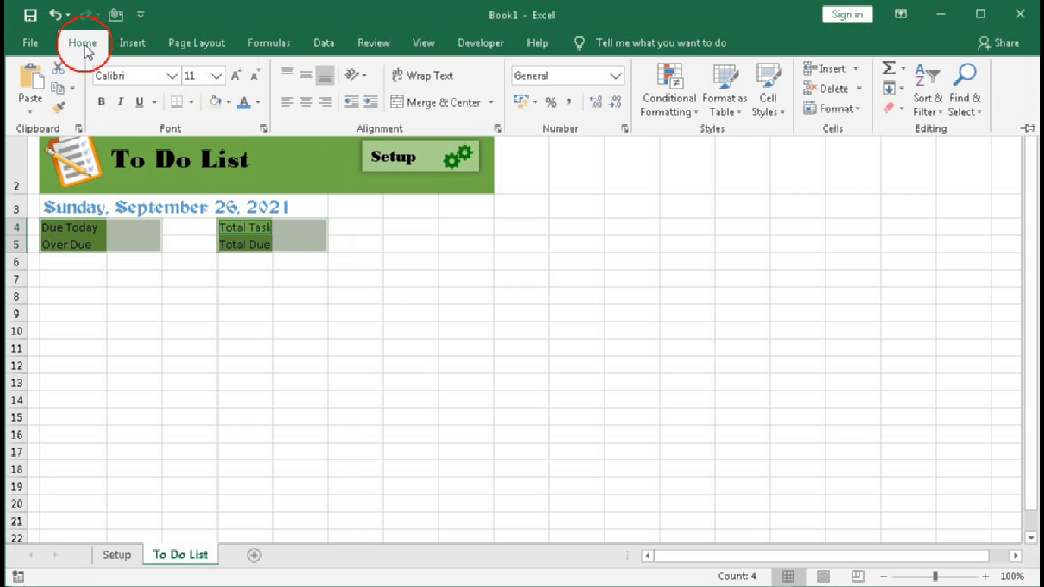
{"action": "left_click", "coordinate": [193, 102]}
{"action": "left_click", "coordinate": [220, 539]}
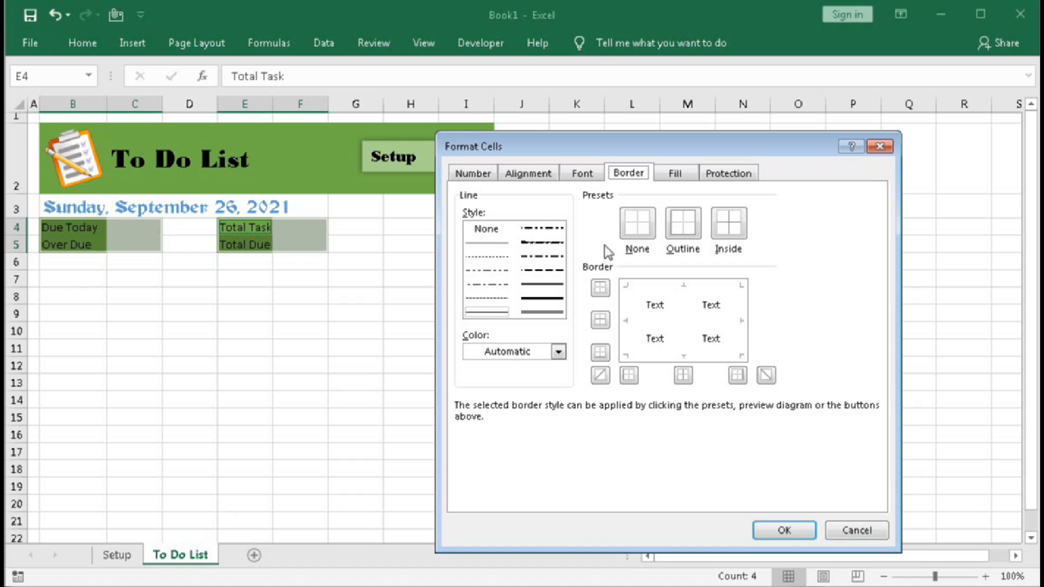
{"action": "left_click", "coordinate": [559, 352]}
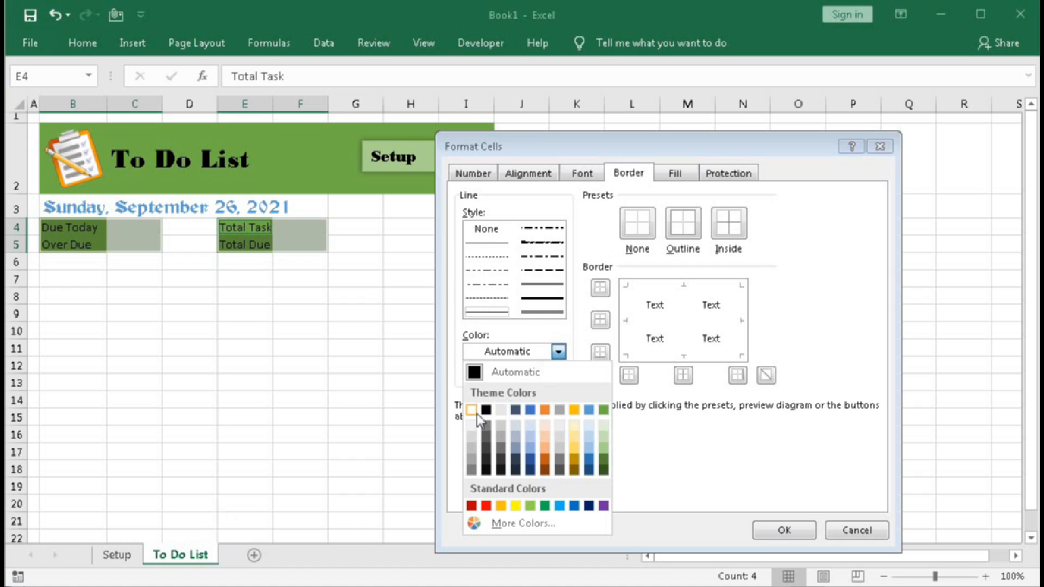
{"action": "left_click", "coordinate": [682, 325]}
{"action": "left_click", "coordinate": [693, 338]}
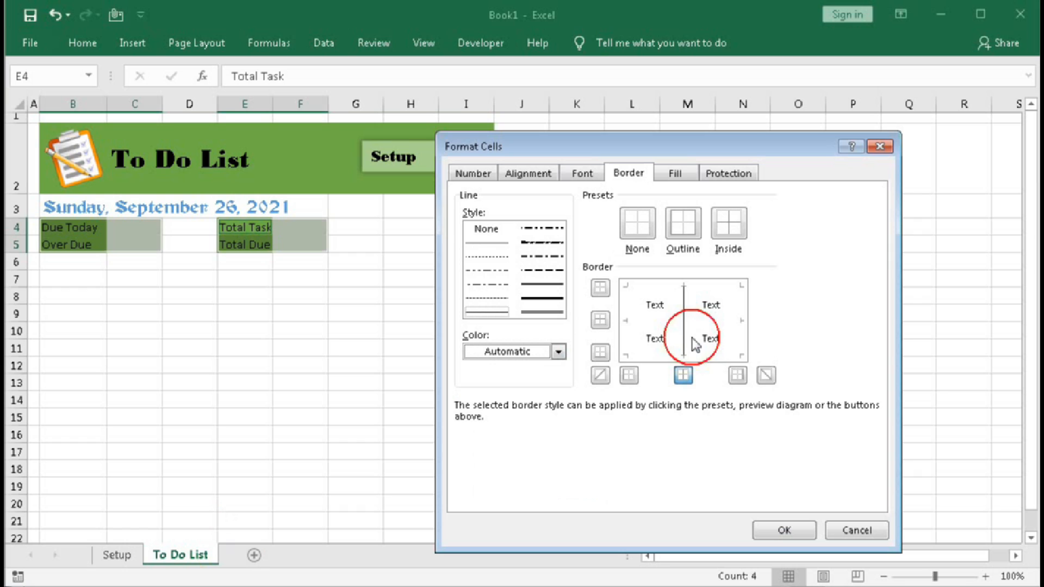
{"action": "left_click", "coordinate": [654, 323]}
Apply white inside borders, horizontal and vertical, to the summary blocks B4:C5 and E4:F5.
{"action": "left_click", "coordinate": [559, 352]}
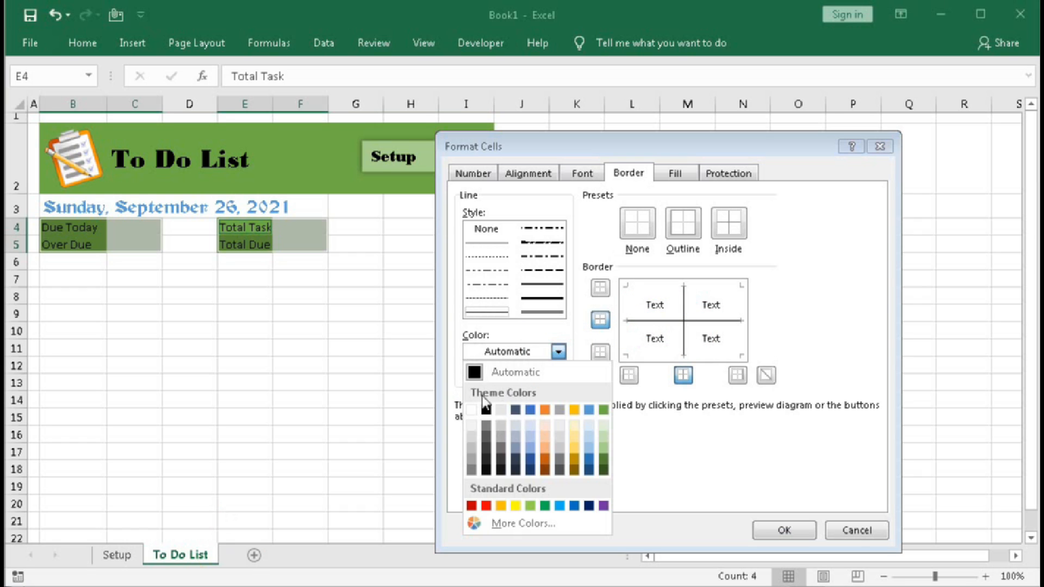
{"action": "left_click", "coordinate": [471, 410]}
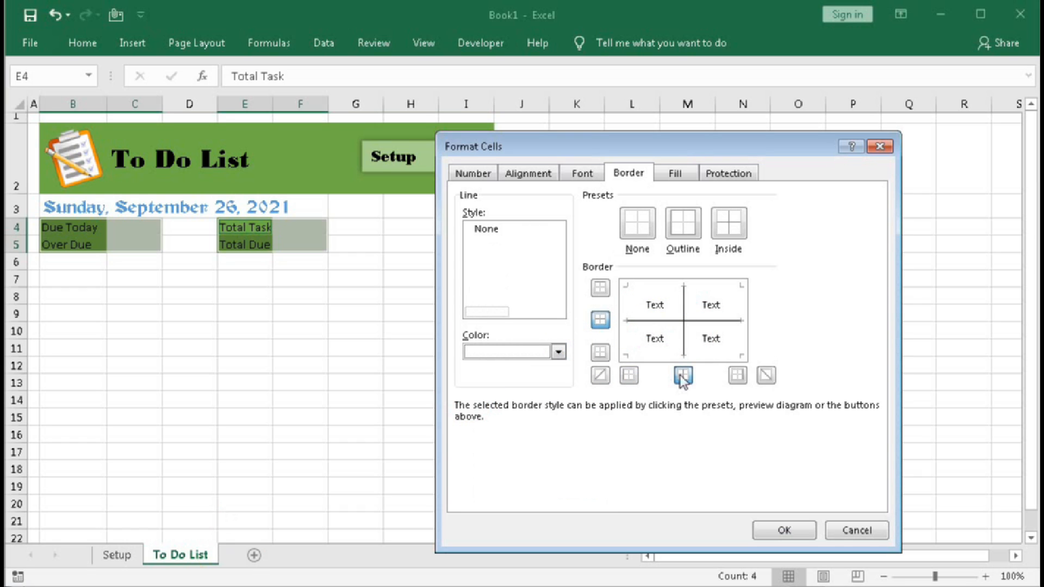
{"action": "left_click", "coordinate": [681, 321]}
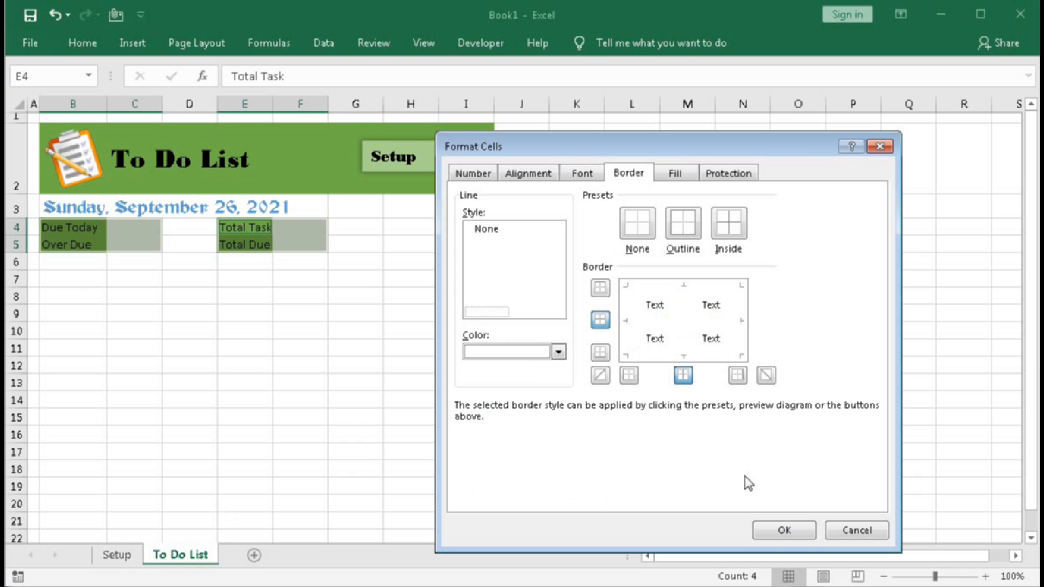
{"action": "left_click", "coordinate": [771, 529]}
{"action": "left_click", "coordinate": [415, 303]}
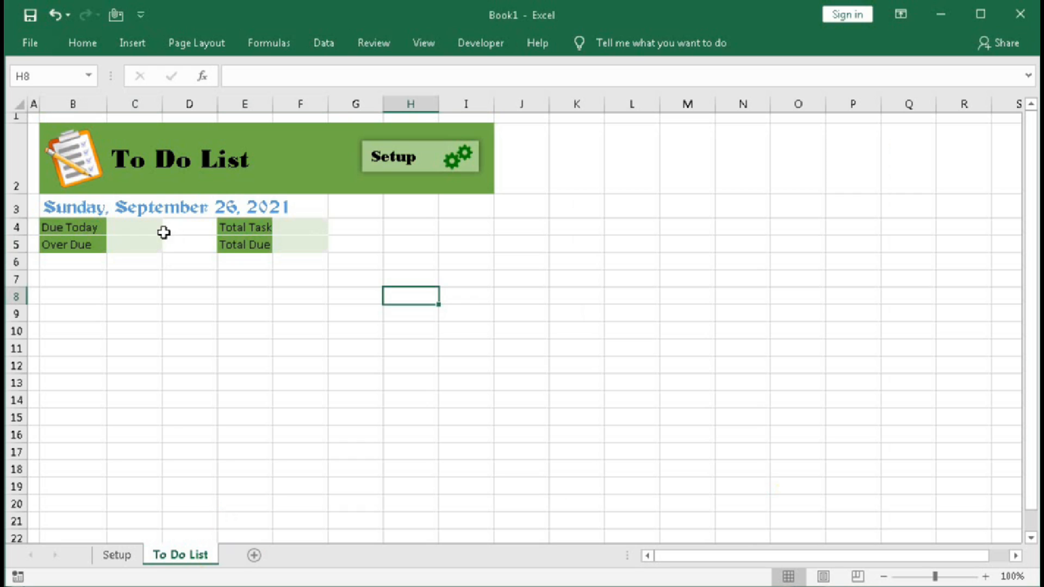
{"action": "left_click", "coordinate": [140, 233]}
{"action": "left_click", "coordinate": [142, 240]}
{"action": "left_click", "coordinate": [136, 227]}
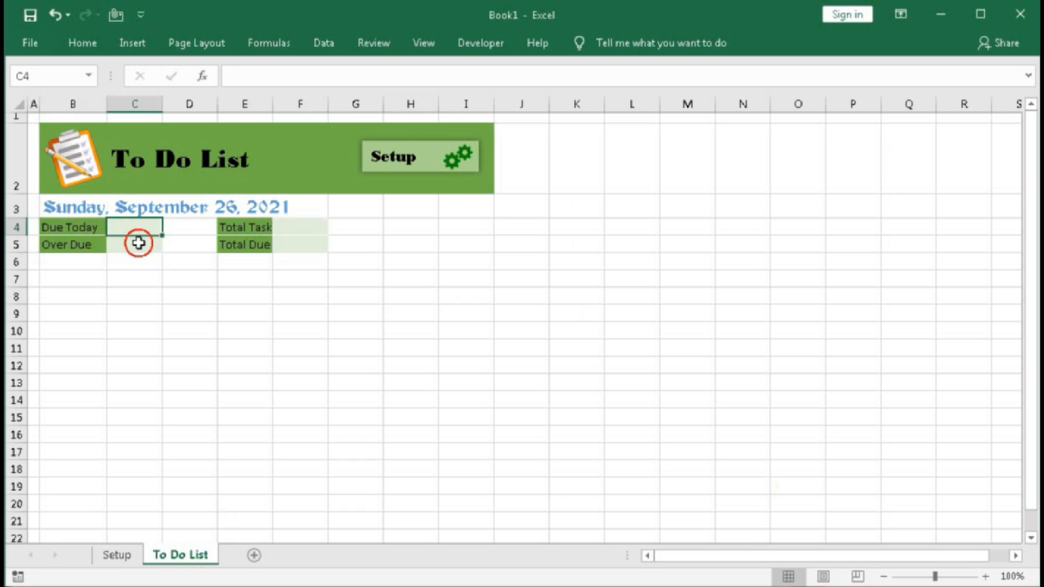
{"action": "left_click", "coordinate": [138, 242]}
{"action": "left_click", "coordinate": [282, 239]}
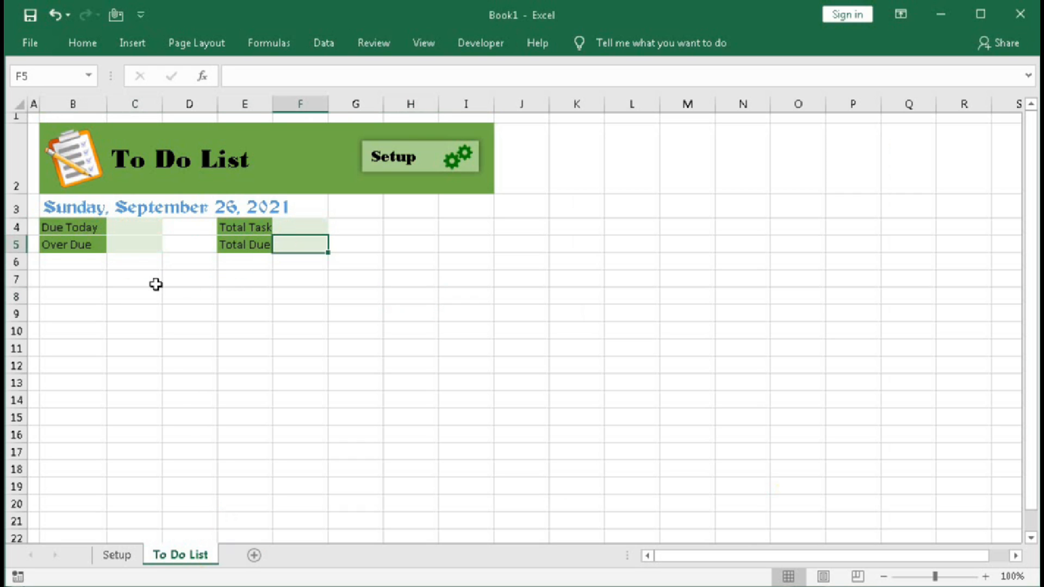
Shrink row 6 to a thin spacer row and enter the header "Task ID" in B7.
{"action": "left_click_drag", "start_coordinate": [17, 270], "coordinate": [13, 259]}
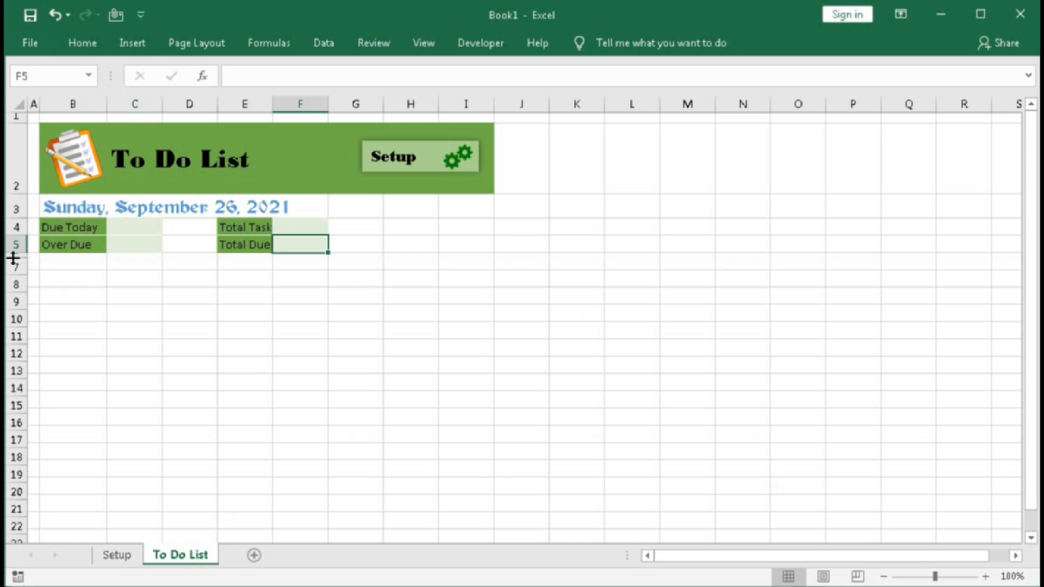
{"action": "left_click", "coordinate": [65, 267]}
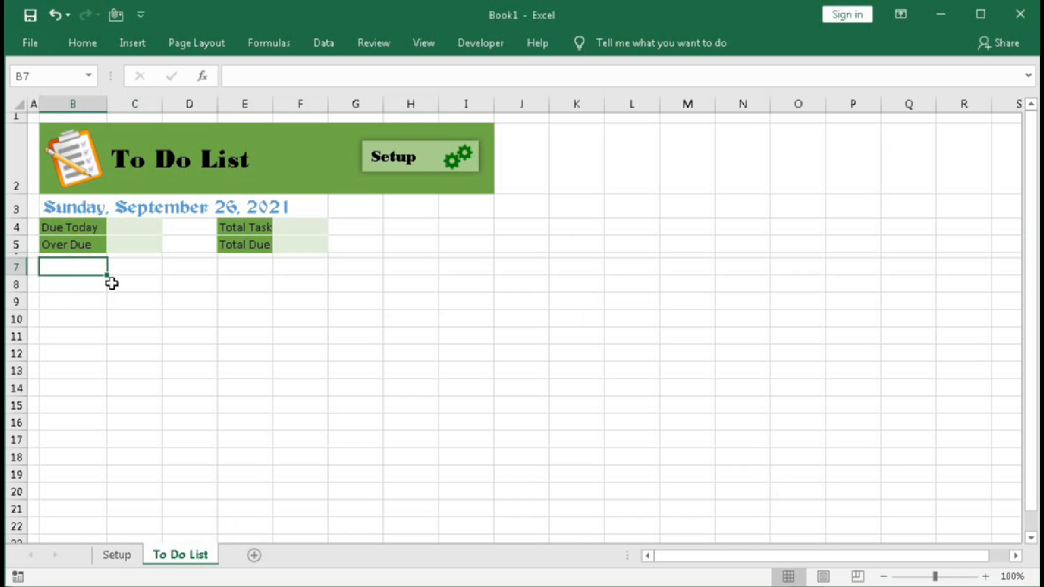
{"action": "type", "text": "Ta"}
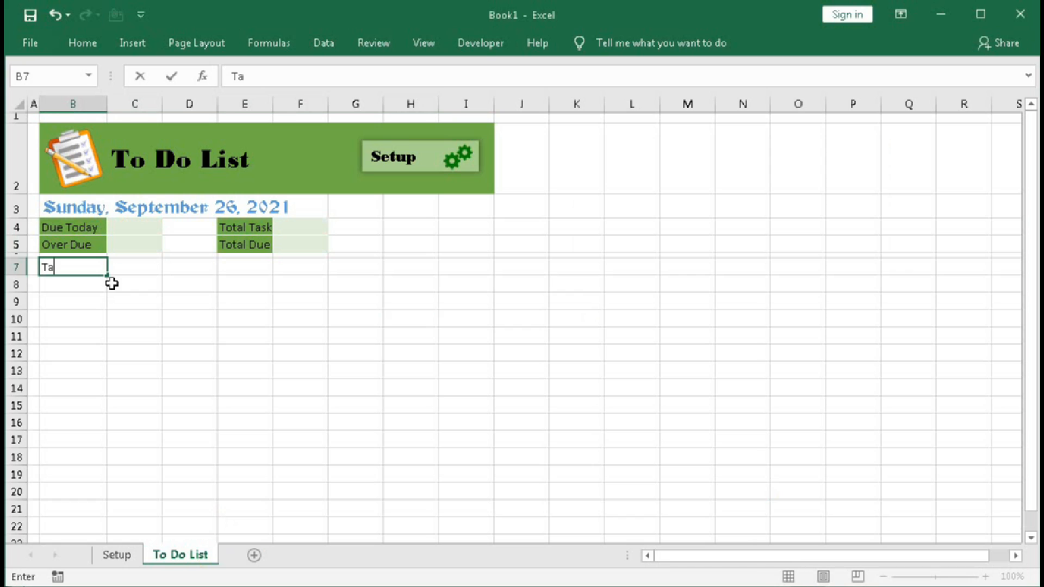
{"action": "type", "text": "sk ID"}
{"action": "key", "text": "Tab"}
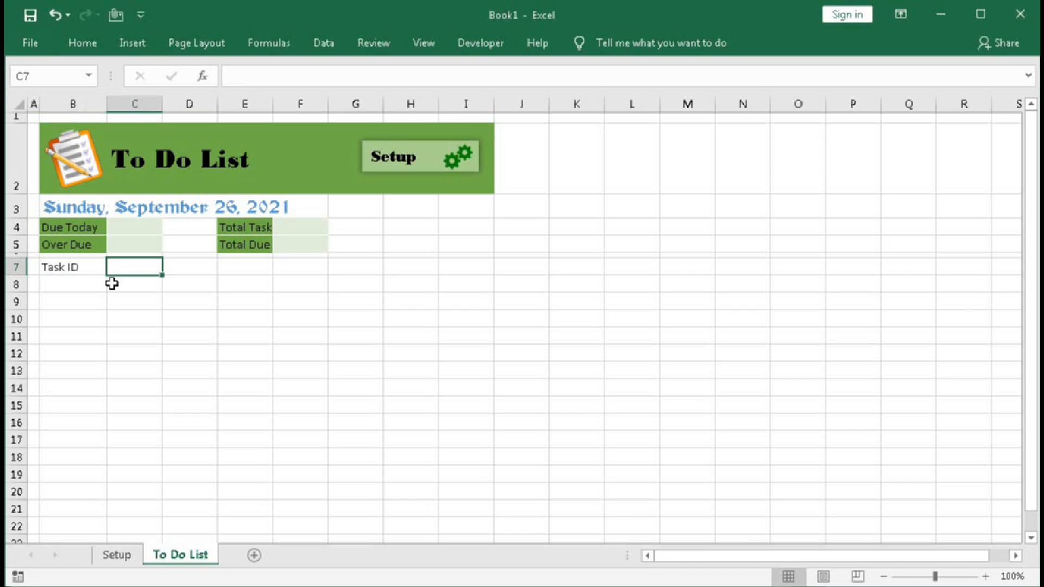
Enter the headers "Category" in C7 and "Task Description" in D7.
{"action": "type", "text": "Cate"}
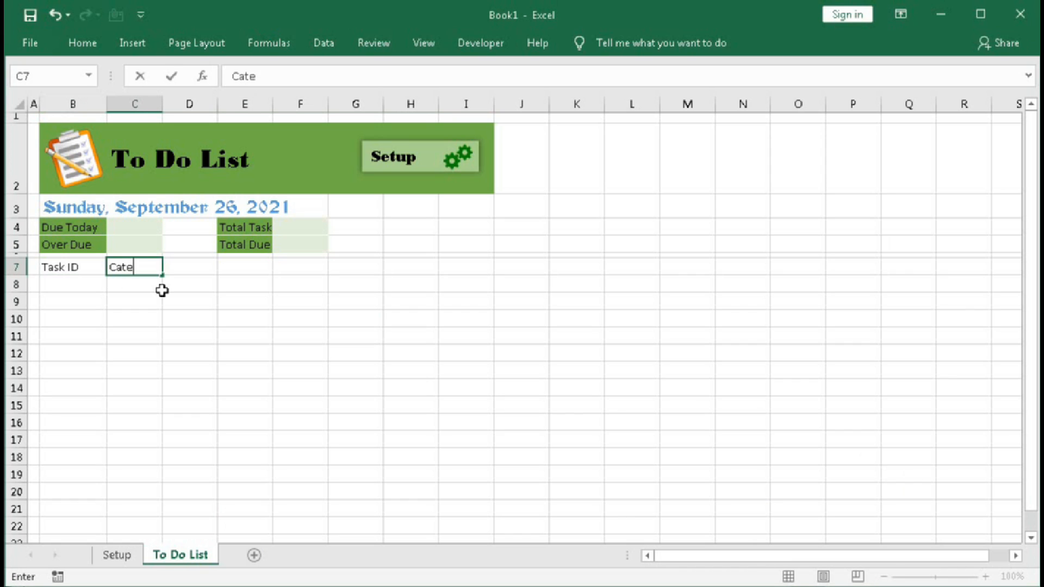
{"action": "type", "text": "gory"}
{"action": "key", "text": "Tab"}
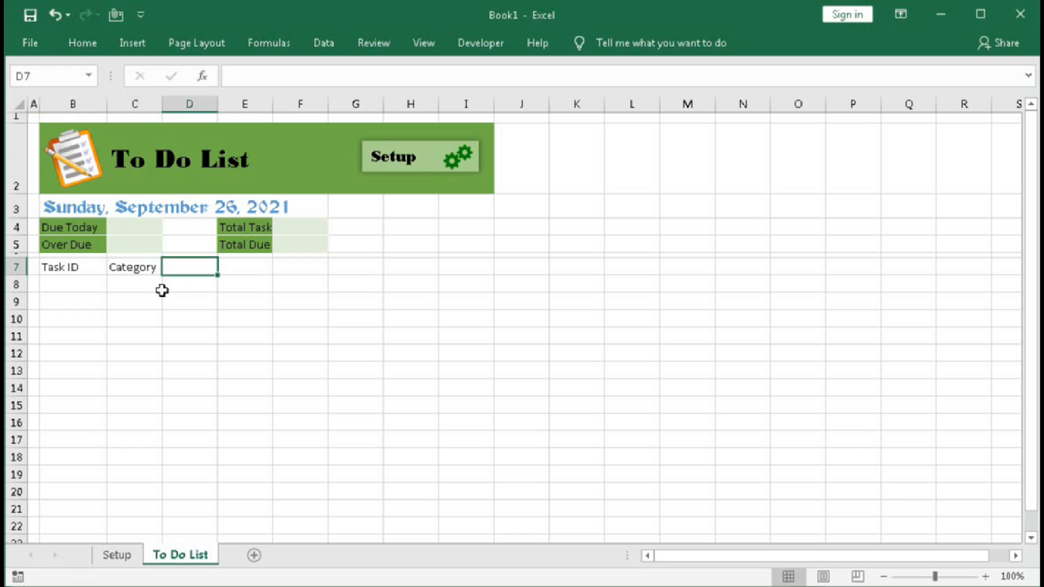
{"action": "type", "text": "Task "}
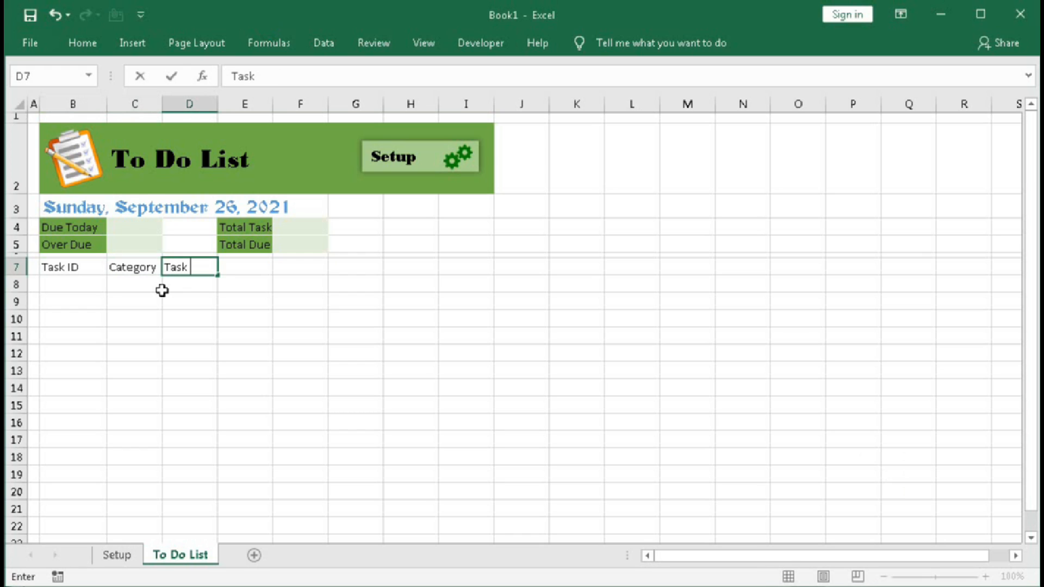
{"action": "type", "text": "Descrip"}
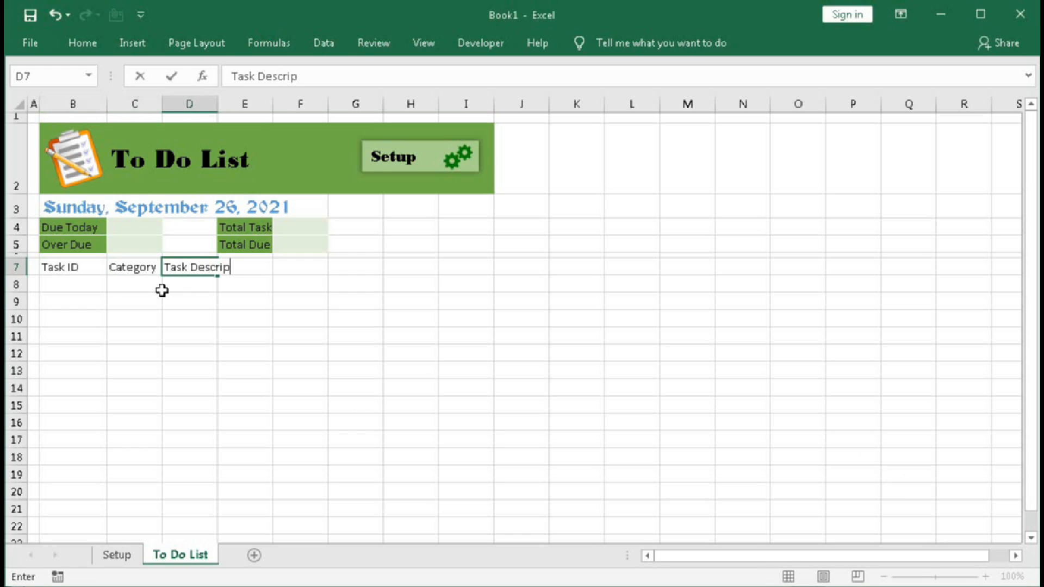
{"action": "type", "text": "tion"}
{"action": "key", "text": "Tab"}
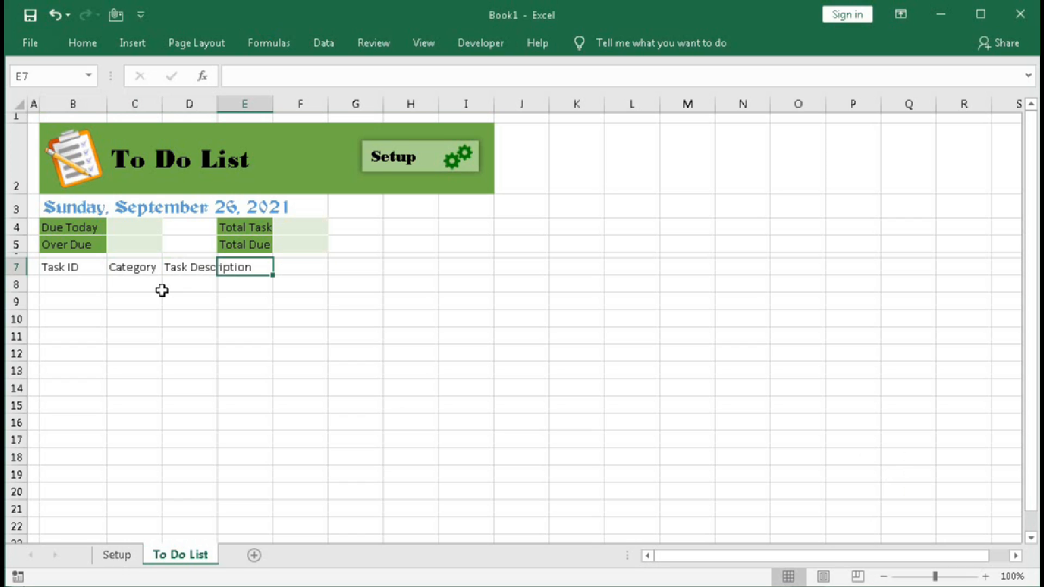
Enter the headers "Assigned Date" in E7 and "Due Date" in F7.
{"action": "type", "text": "Assi"}
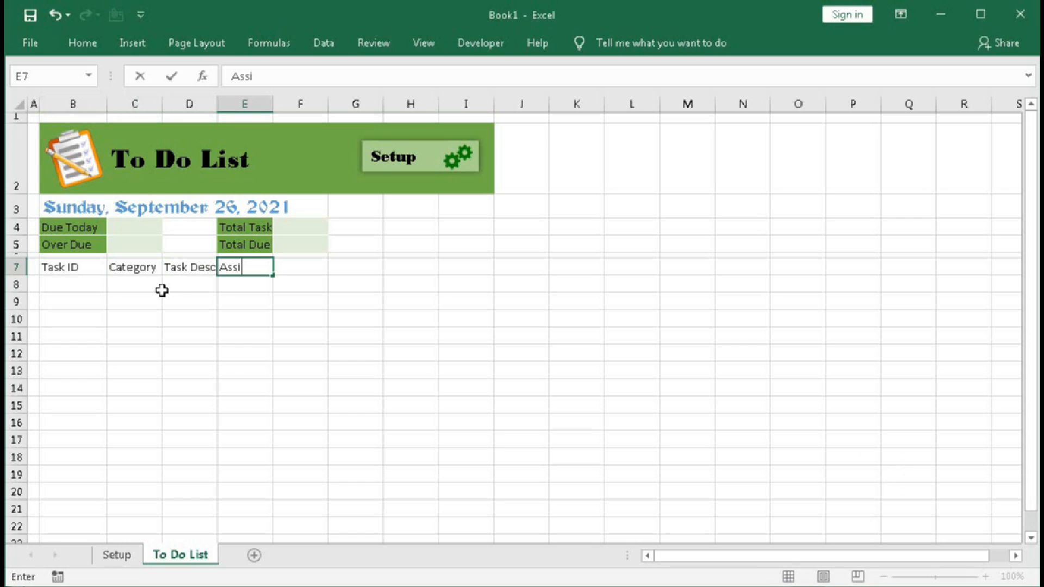
{"action": "type", "text": "gned Date"}
{"action": "key", "text": "Tab"}
{"action": "type", "text": "D"}
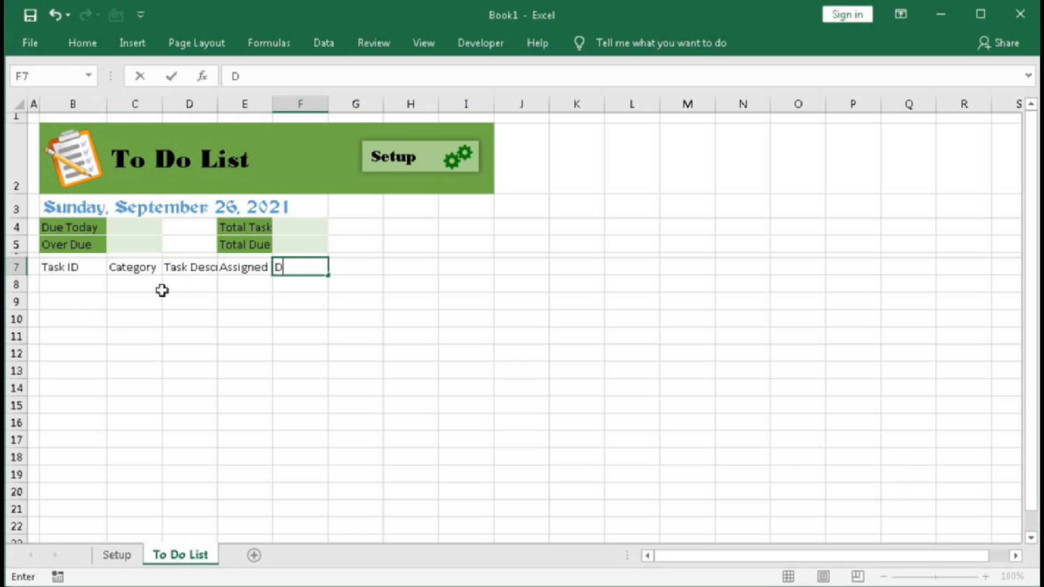
{"action": "type", "text": "ue Date"}
{"action": "key", "text": "Tab"}
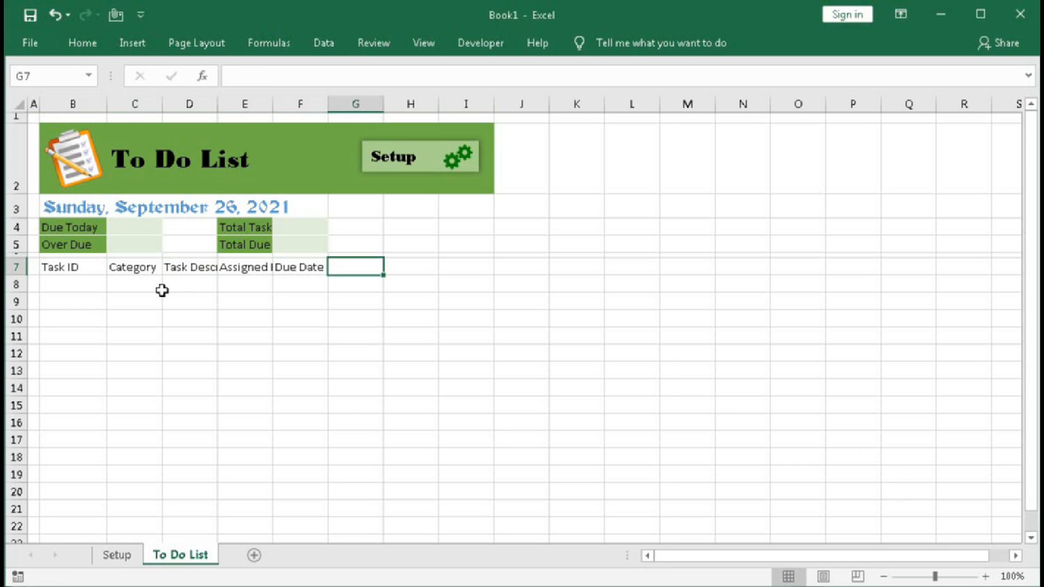
Complete the header row with "Priority" in G7, "Assigne To" in H7 and "Status" in I7.
{"action": "type", "text": "Prio"}
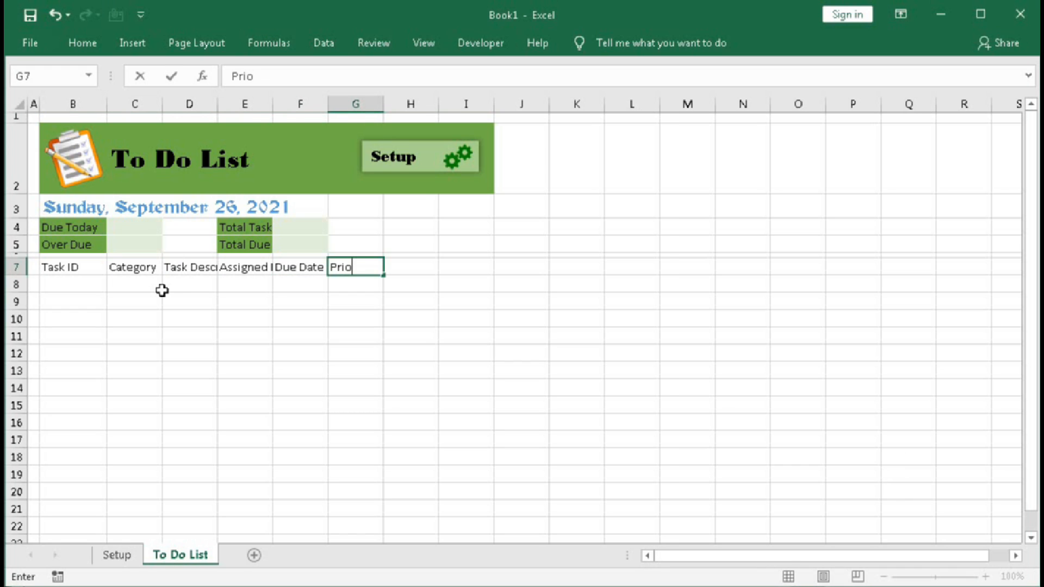
{"action": "type", "text": "rity"}
{"action": "key", "text": "Tab"}
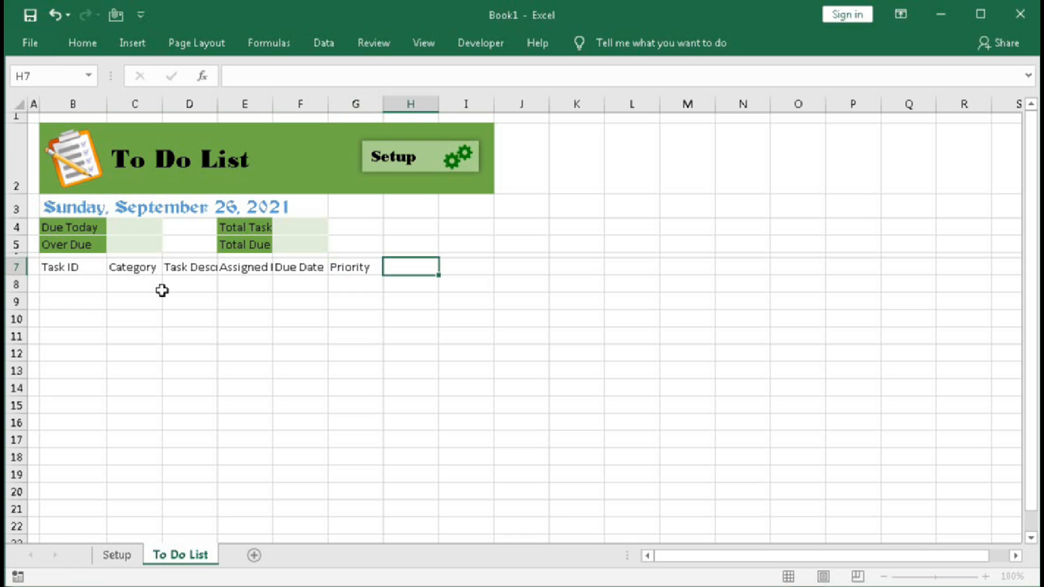
{"action": "type", "text": "As"}
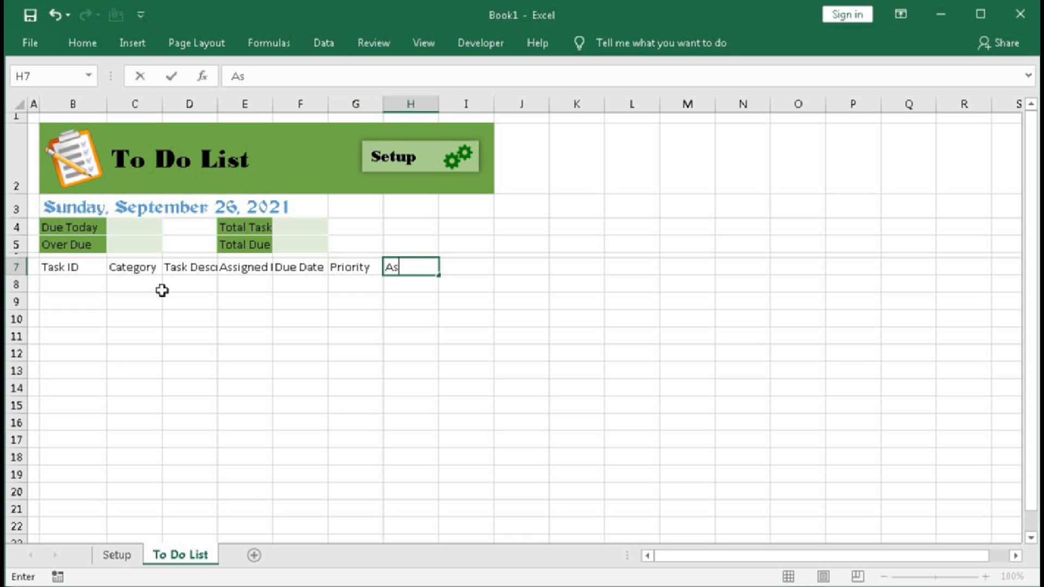
{"action": "type", "text": "signe To"}
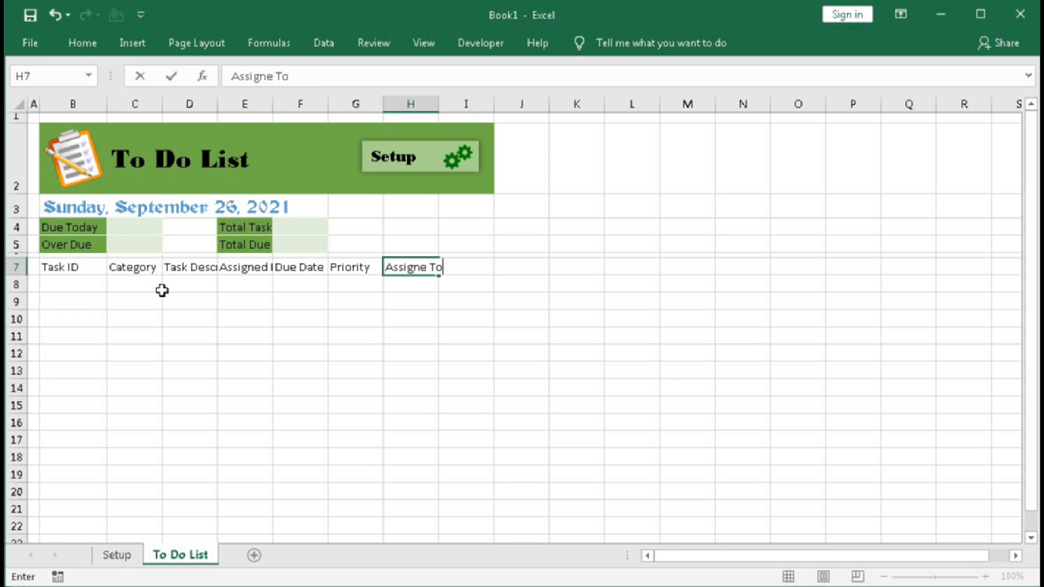
{"action": "key", "text": "Tab"}
{"action": "type", "text": "St"}
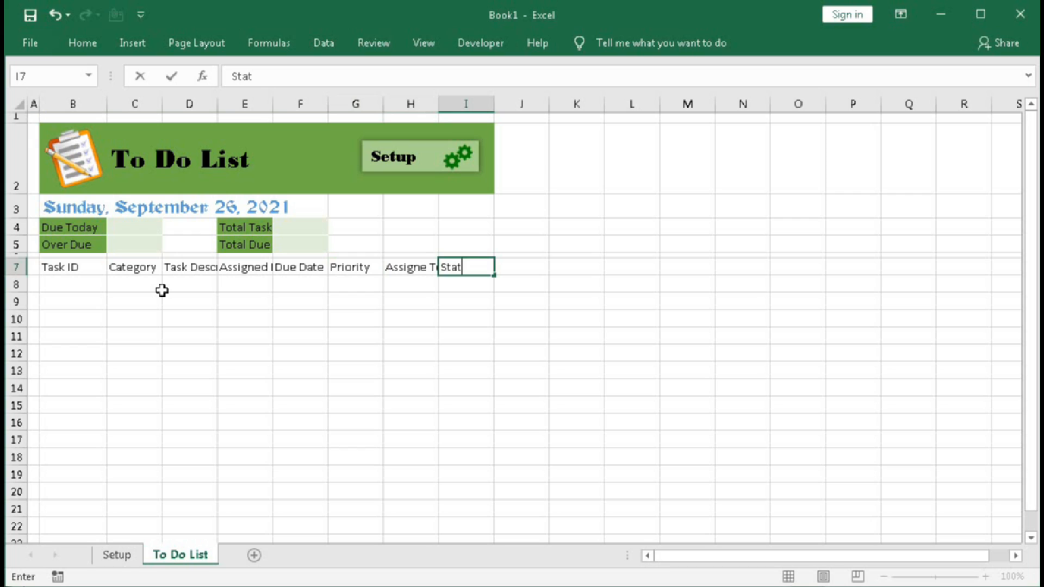
{"action": "key", "text": "Return"}
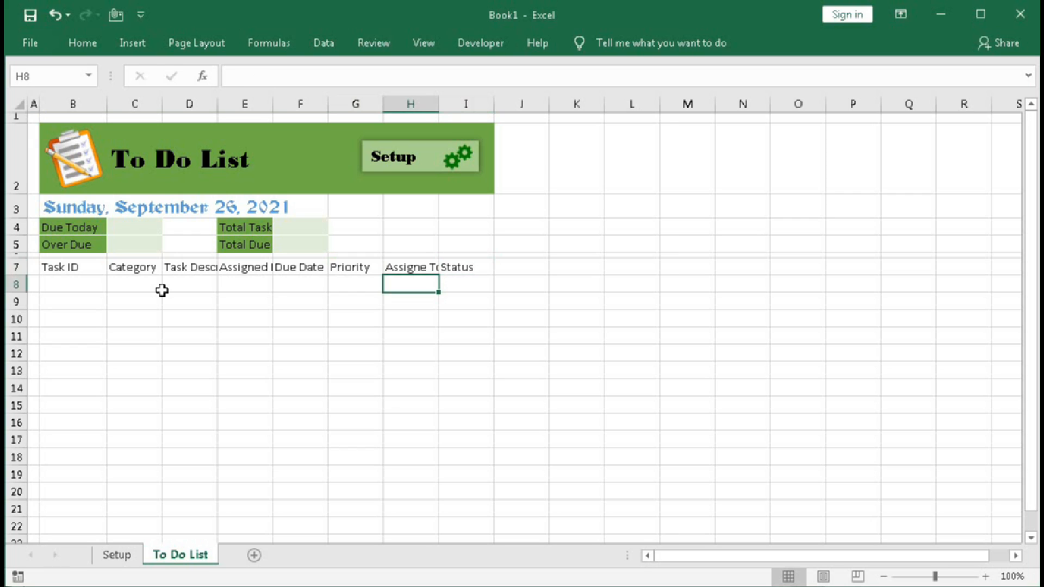
Convert the range B7:I8 into a table that uses row 7 as its headers.
{"action": "left_click", "coordinate": [66, 273]}
{"action": "left_click_drag", "start_coordinate": [66, 273], "coordinate": [459, 282]}
{"action": "left_click", "coordinate": [133, 43]}
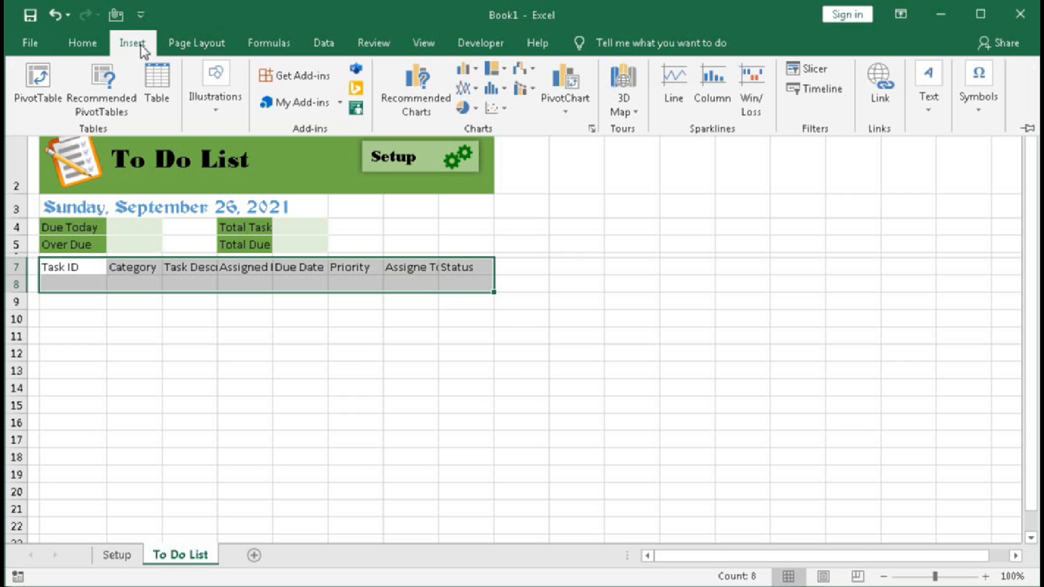
{"action": "left_click", "coordinate": [155, 87]}
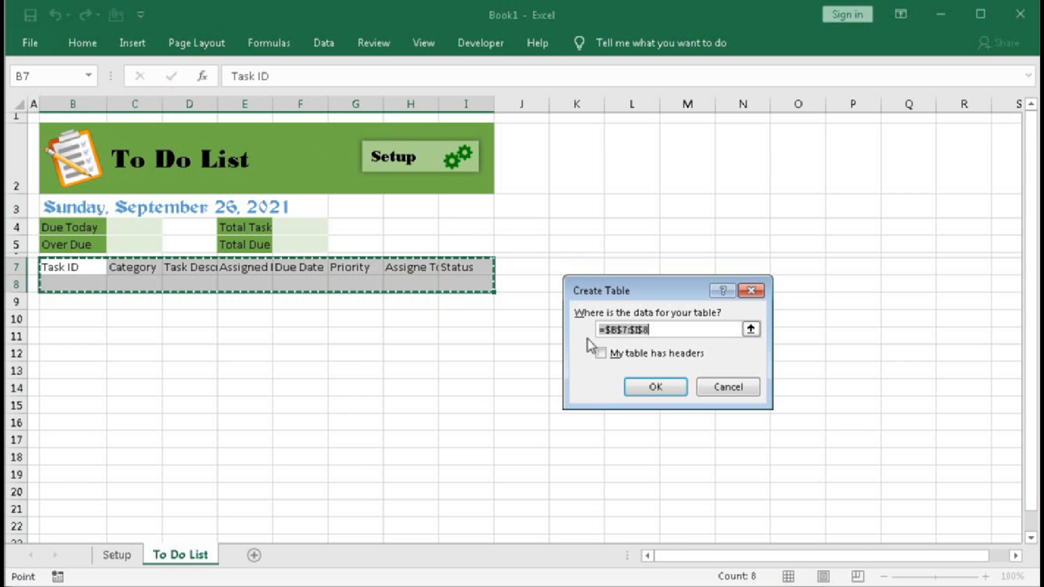
{"action": "left_click", "coordinate": [602, 353]}
{"action": "left_click", "coordinate": [641, 388]}
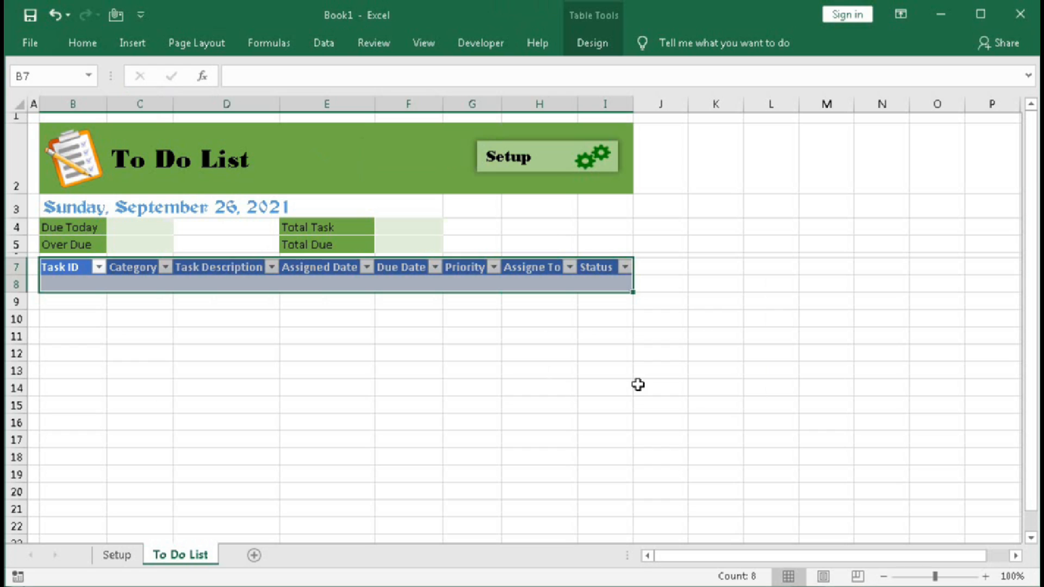
Apply the green Medium table style with black outer lines and grey banding to the task table.
{"action": "left_click", "coordinate": [469, 283]}
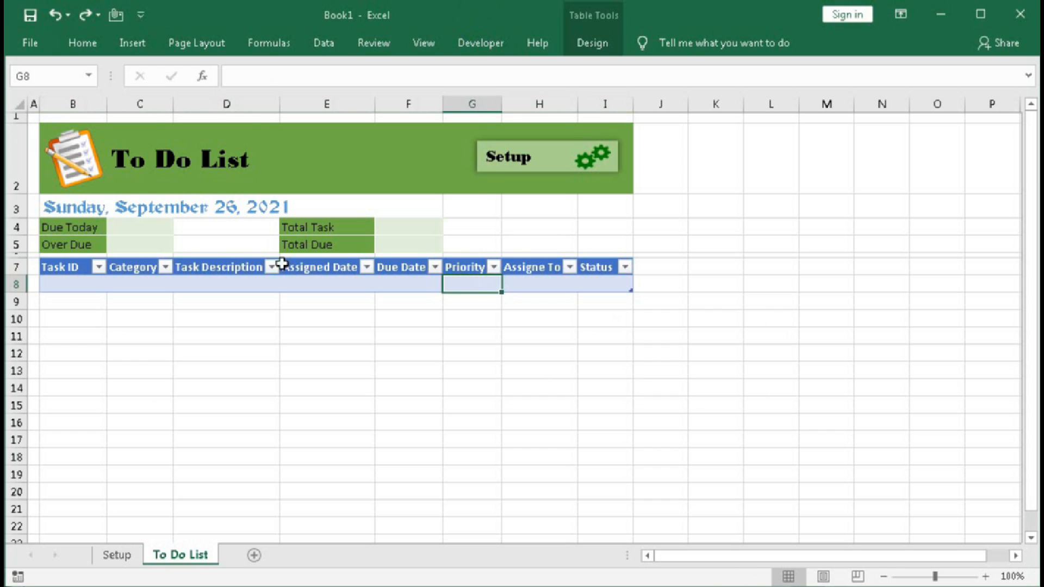
{"action": "left_click", "coordinate": [584, 46]}
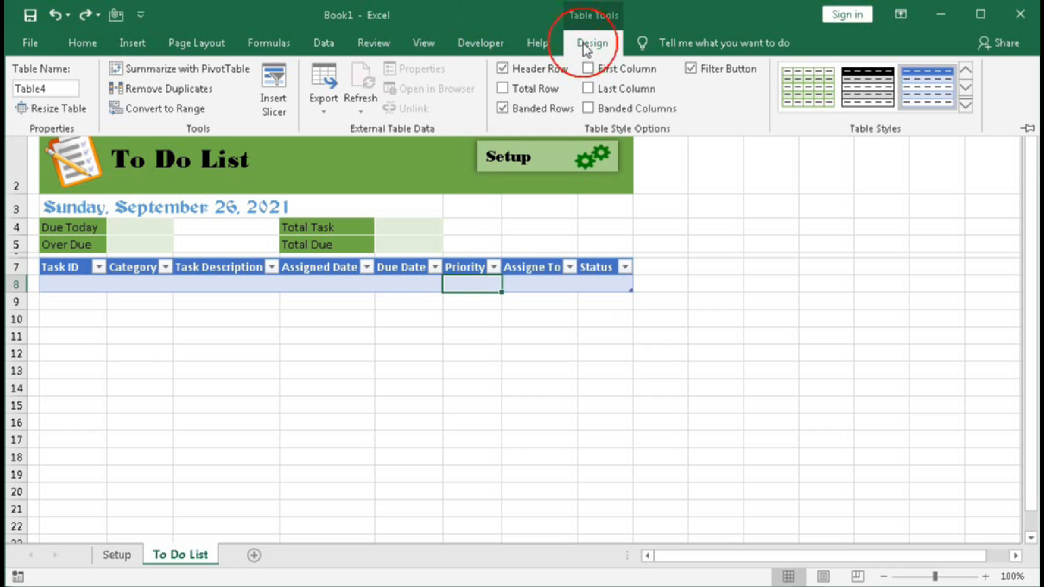
{"action": "left_click", "coordinate": [966, 105]}
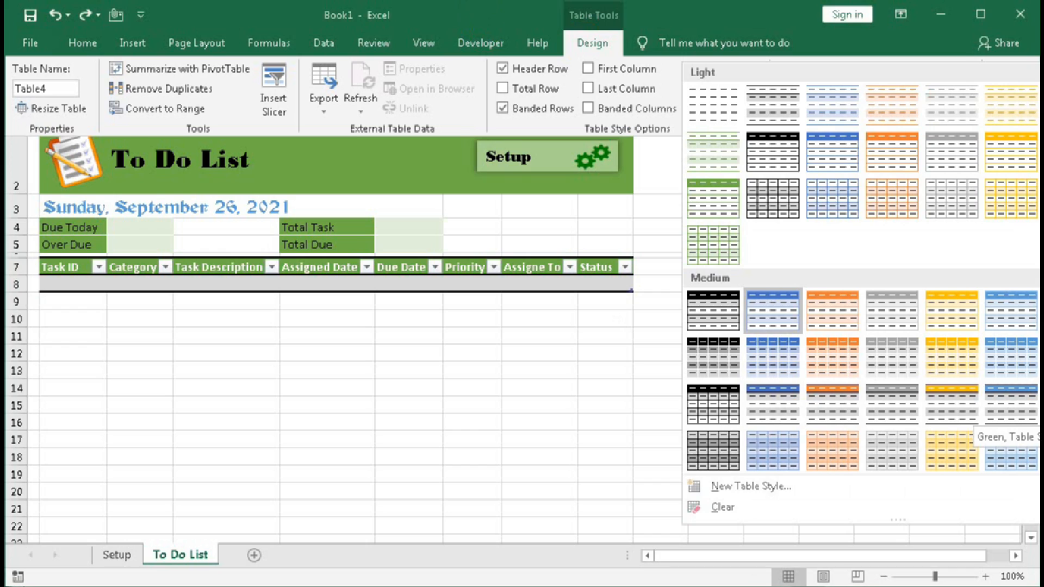
{"action": "left_click", "coordinate": [1041, 408]}
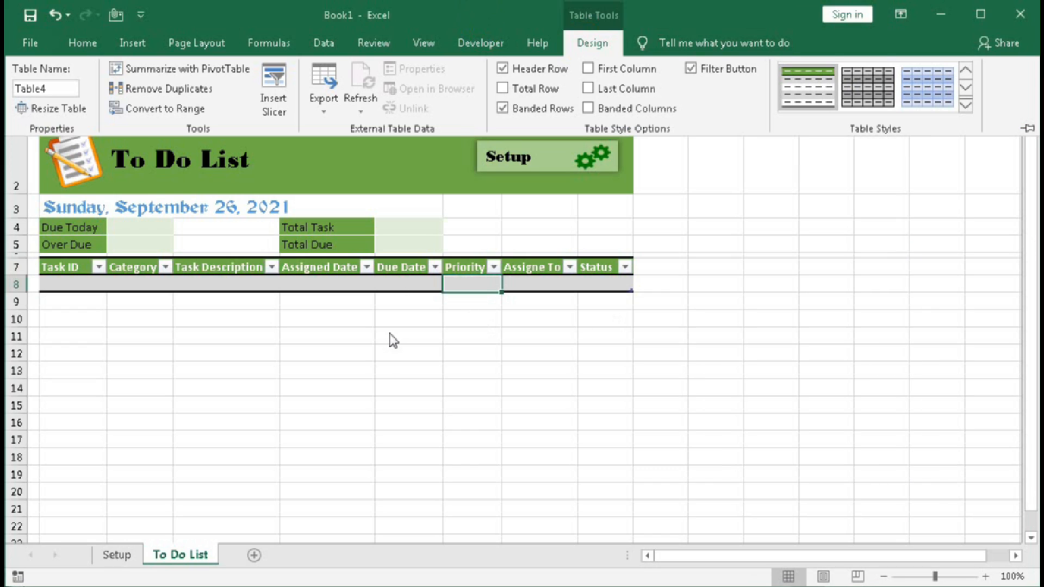
Enter the auto-numbering formula =if(B7="Task ID",1,B7+1) in B8, using the plain cell reference B7 instead of the structured header reference.
{"action": "left_click", "coordinate": [64, 283]}
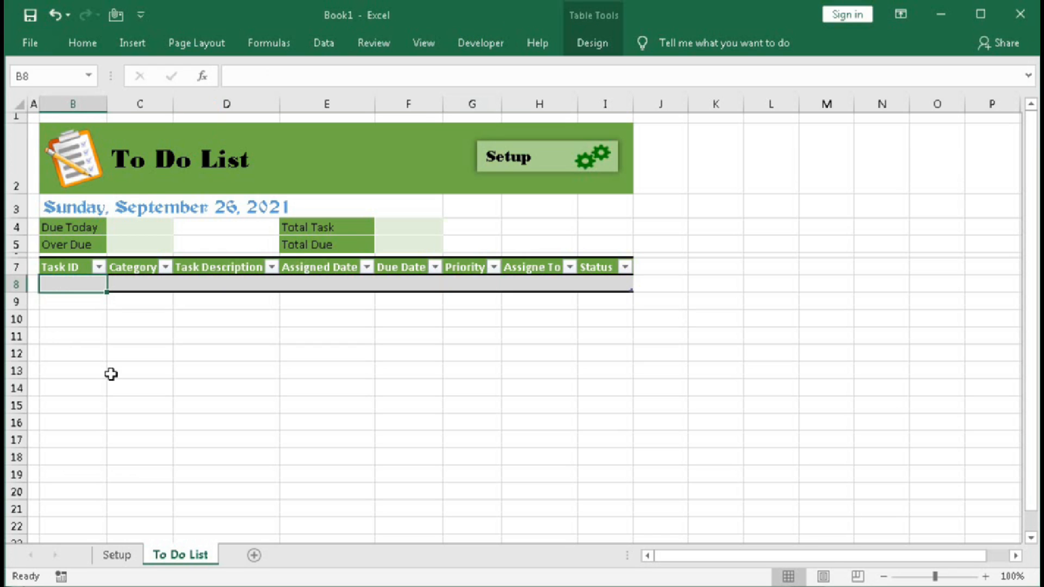
{"action": "type", "text": "=if"}
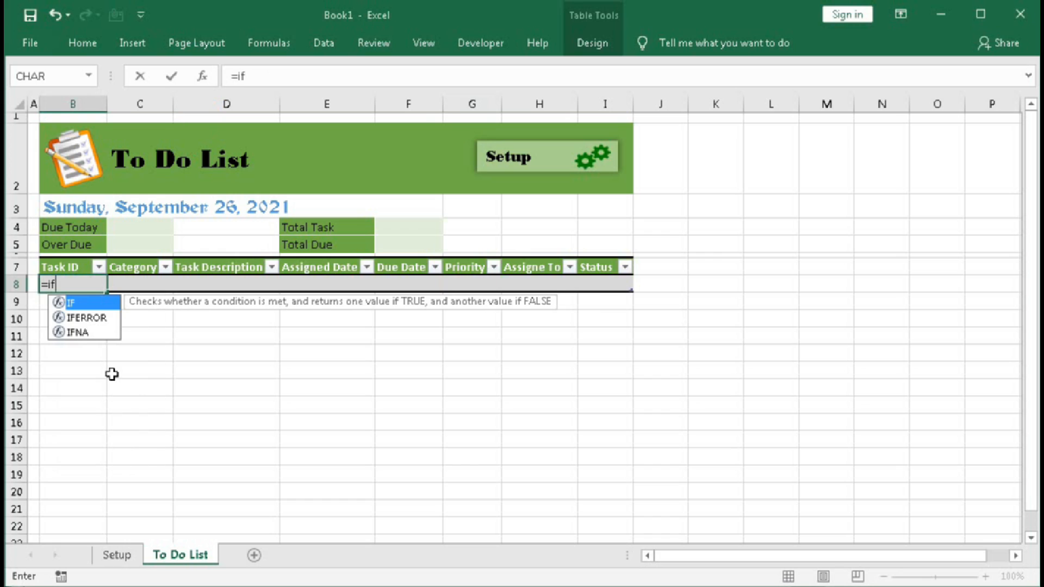
{"action": "type", "text": "("}
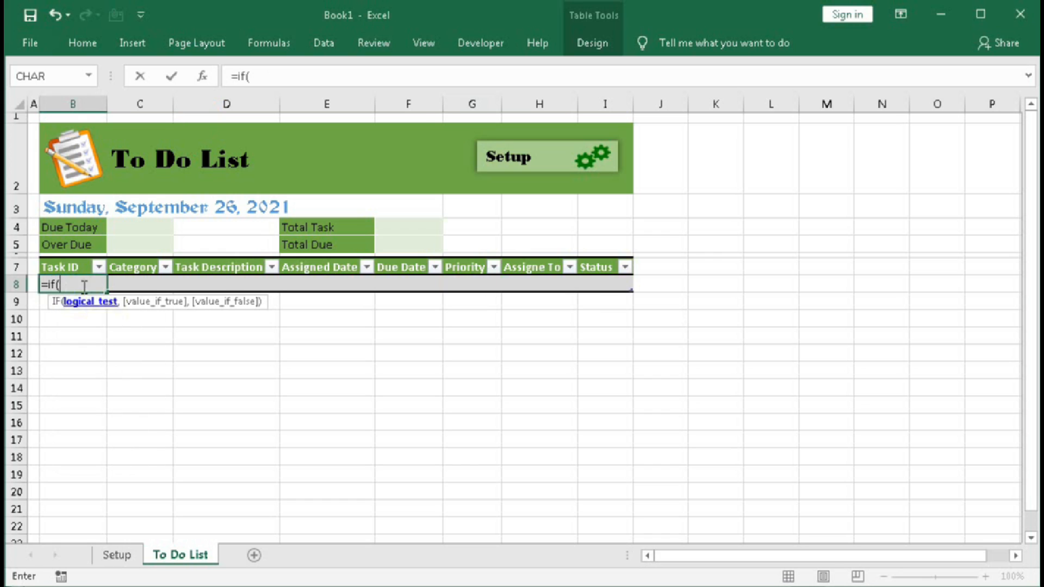
{"action": "left_click", "coordinate": [56, 265]}
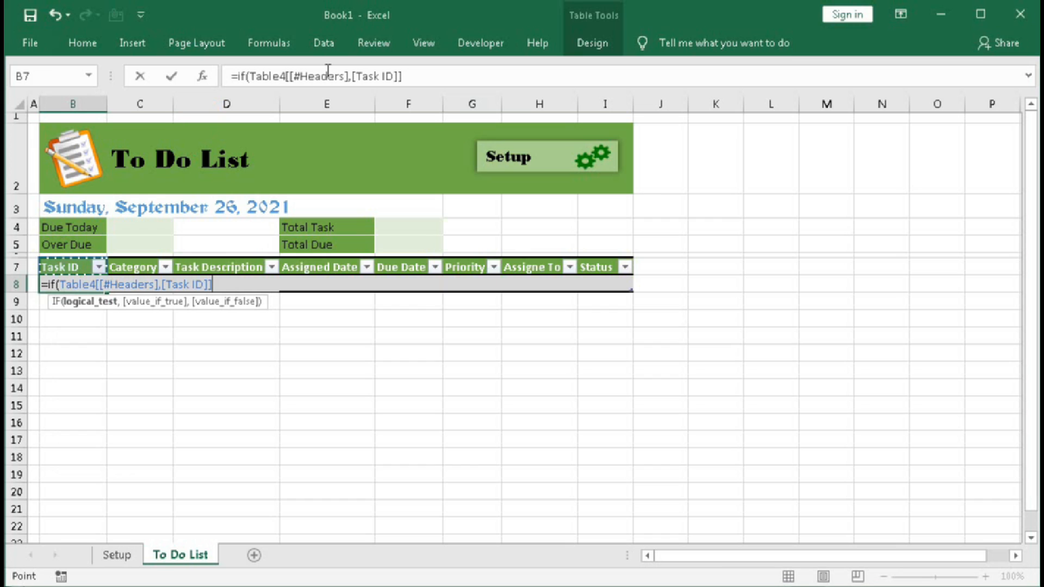
{"action": "left_click_drag", "start_coordinate": [253, 76], "coordinate": [425, 73]}
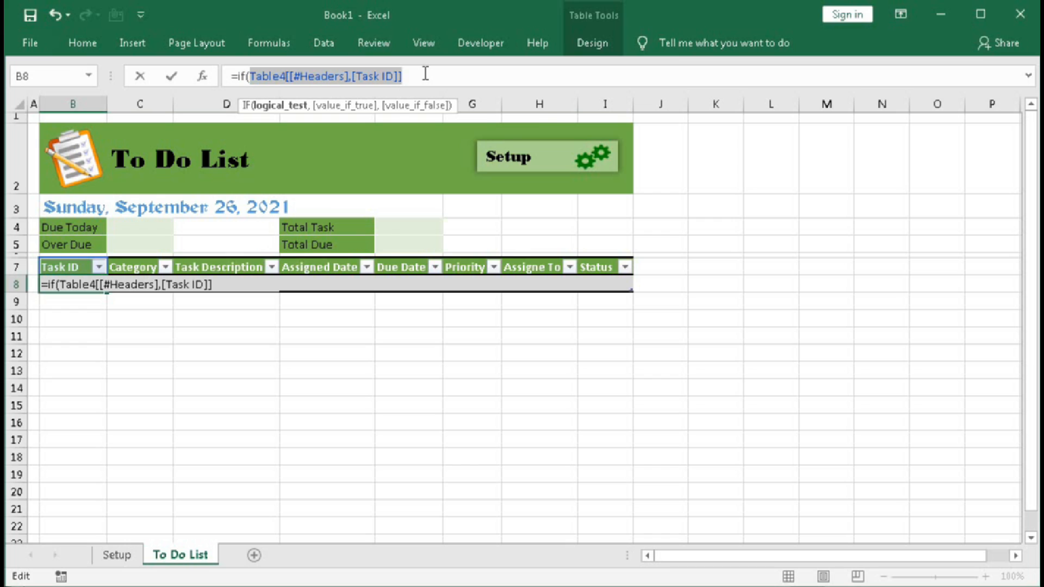
{"action": "type", "text": "B7"}
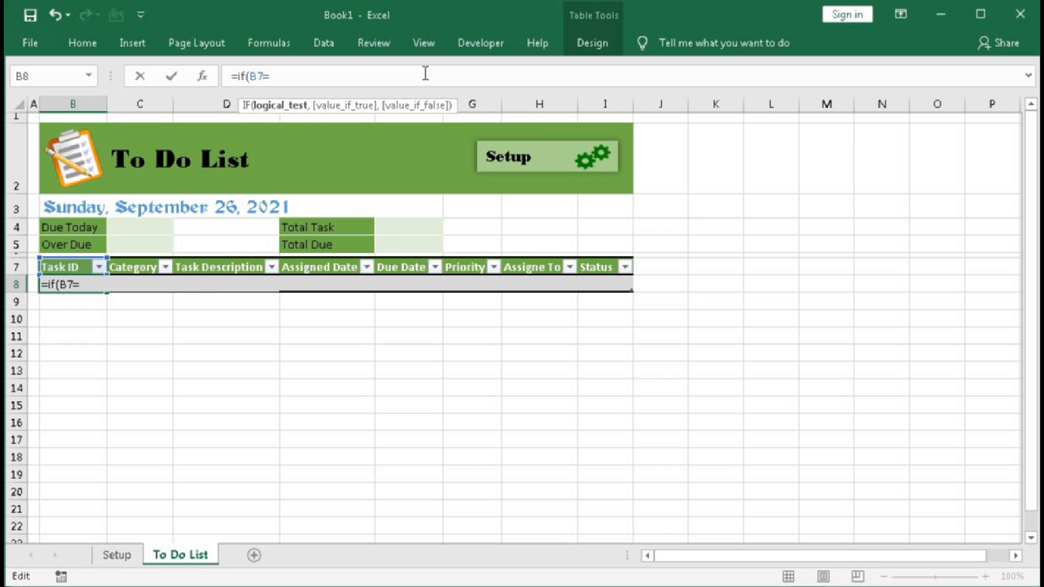
{"action": "type", "text": "=\"Task ID\","}
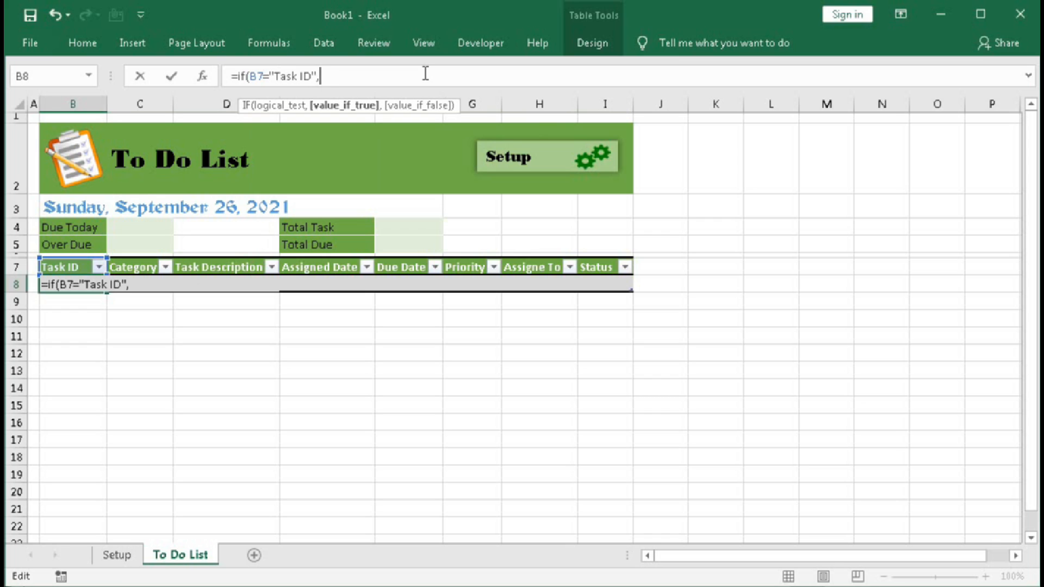
{"action": "type", "text": "1,"}
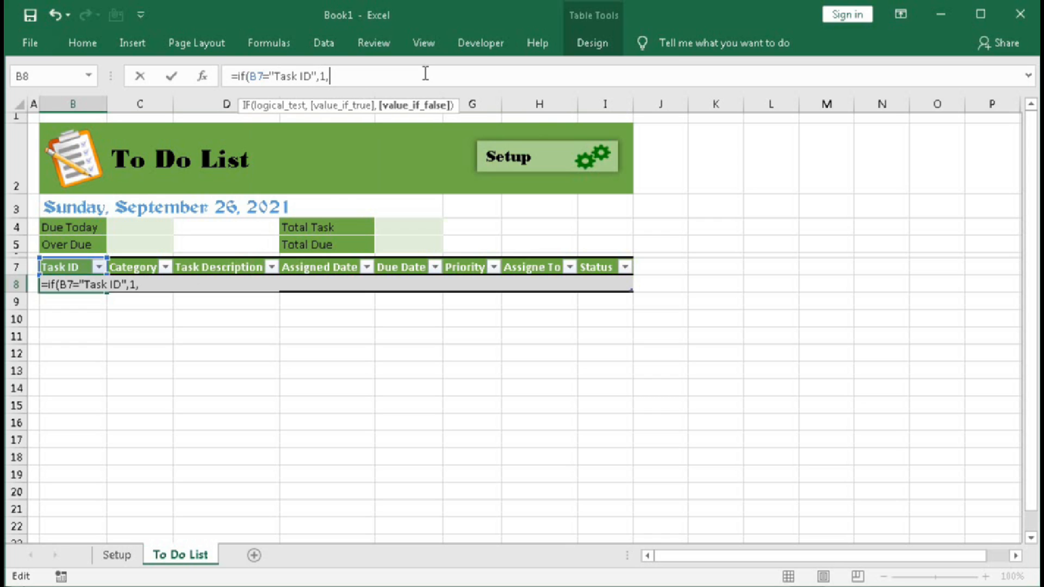
{"action": "type", "text": "B7+1)"}
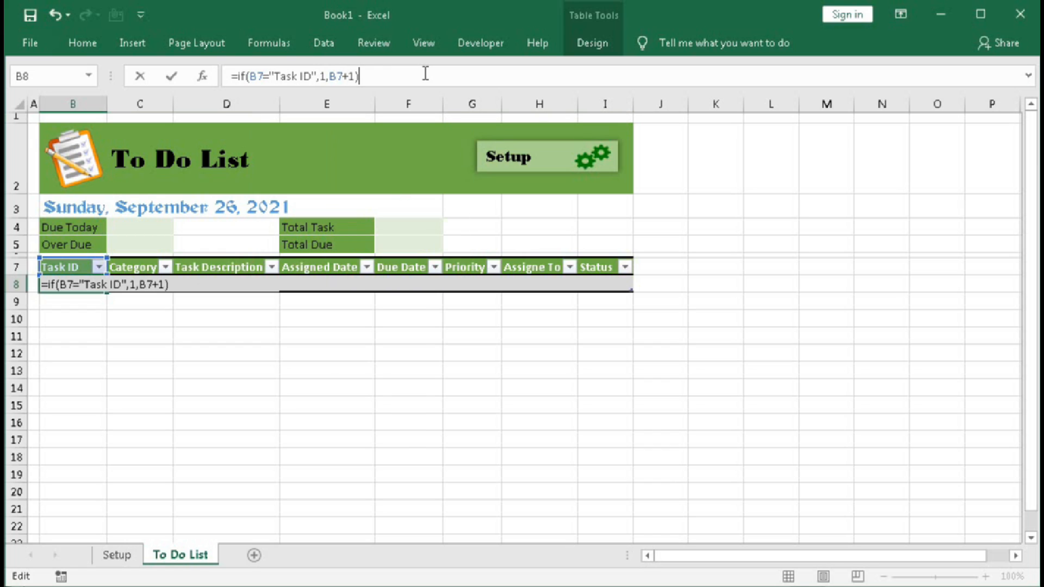
{"action": "key", "text": "Tab"}
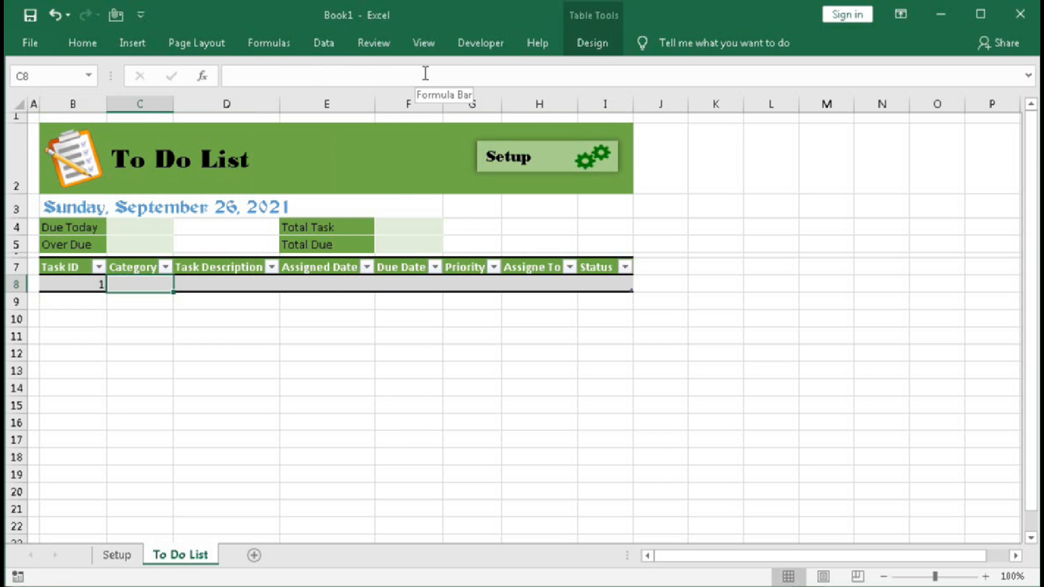
{"action": "double_click", "coordinate": [94, 284]}
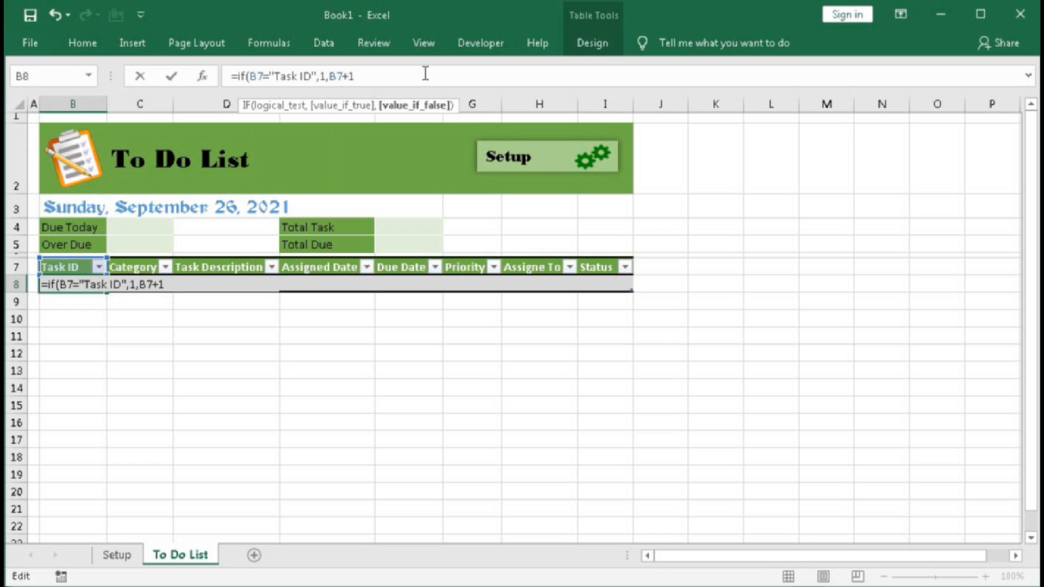
Add list data validation to the Category cell C8, using the named range Category as the source.
{"action": "left_click", "coordinate": [139, 283]}
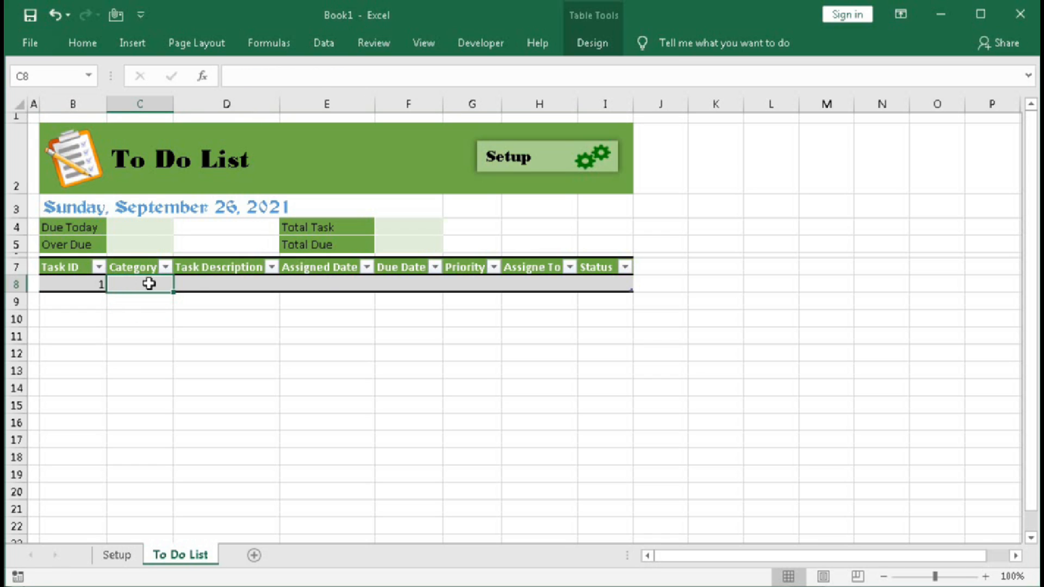
{"action": "left_click", "coordinate": [322, 45]}
{"action": "left_click", "coordinate": [616, 108]}
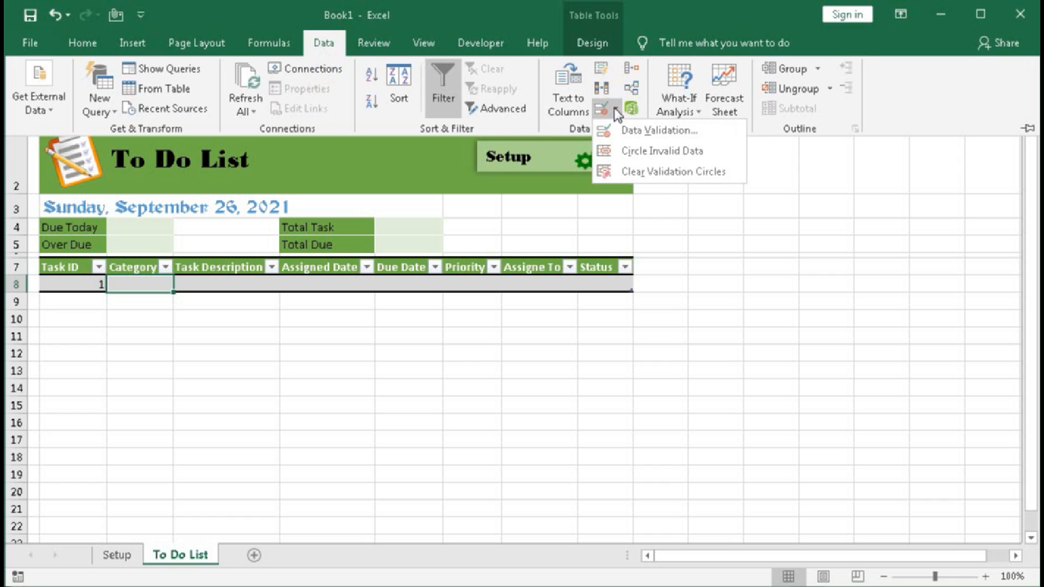
{"action": "left_click", "coordinate": [612, 130]}
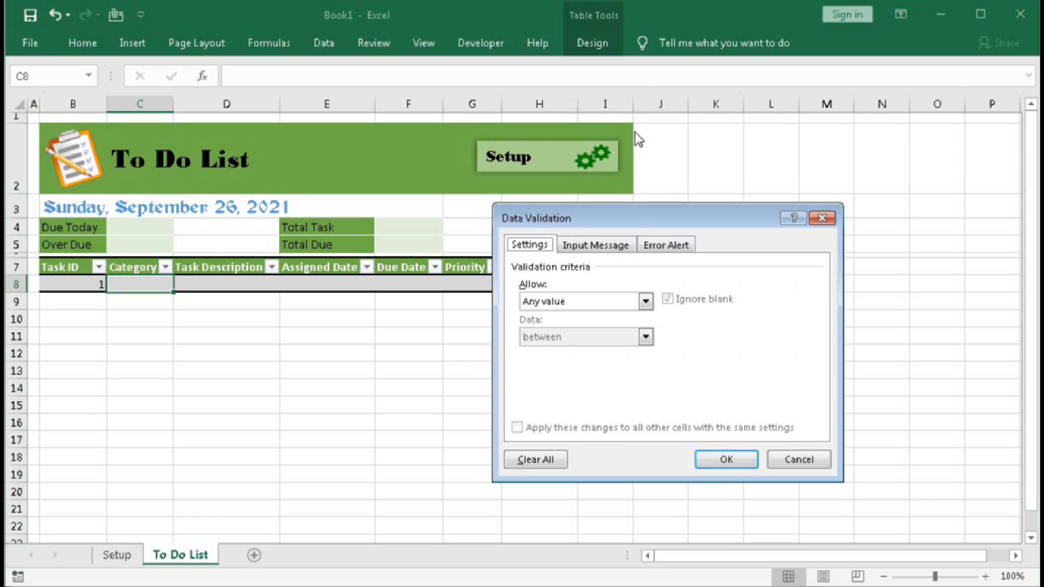
{"action": "left_click", "coordinate": [645, 302]}
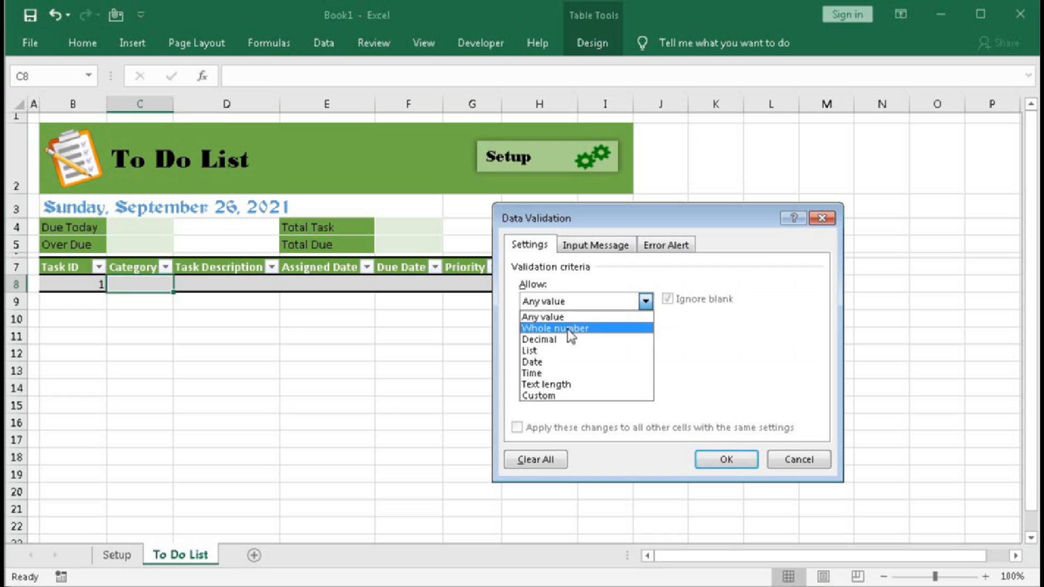
{"action": "left_click", "coordinate": [541, 355]}
{"action": "left_click", "coordinate": [538, 372]}
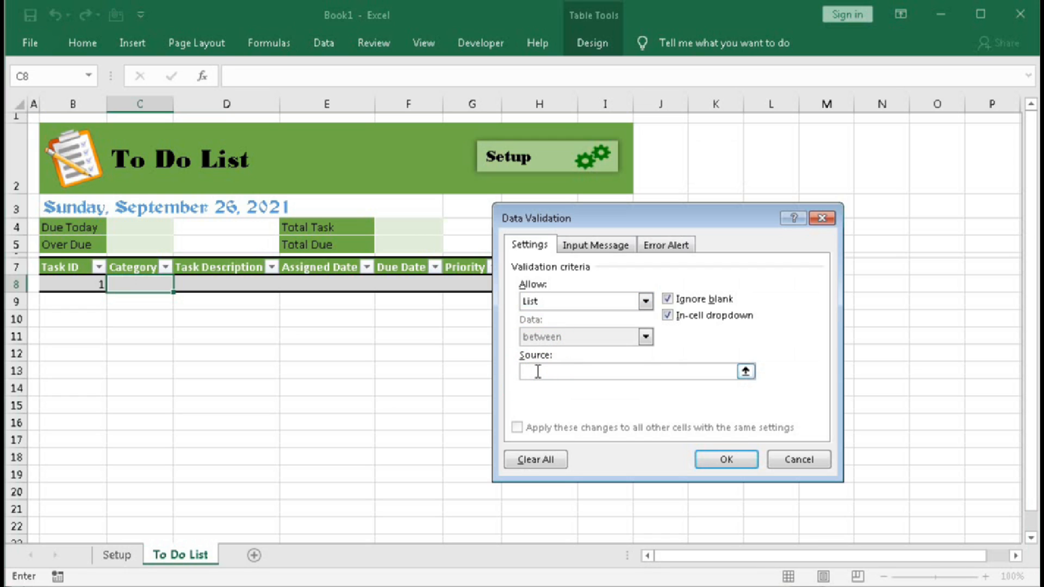
{"action": "key", "text": "F3"}
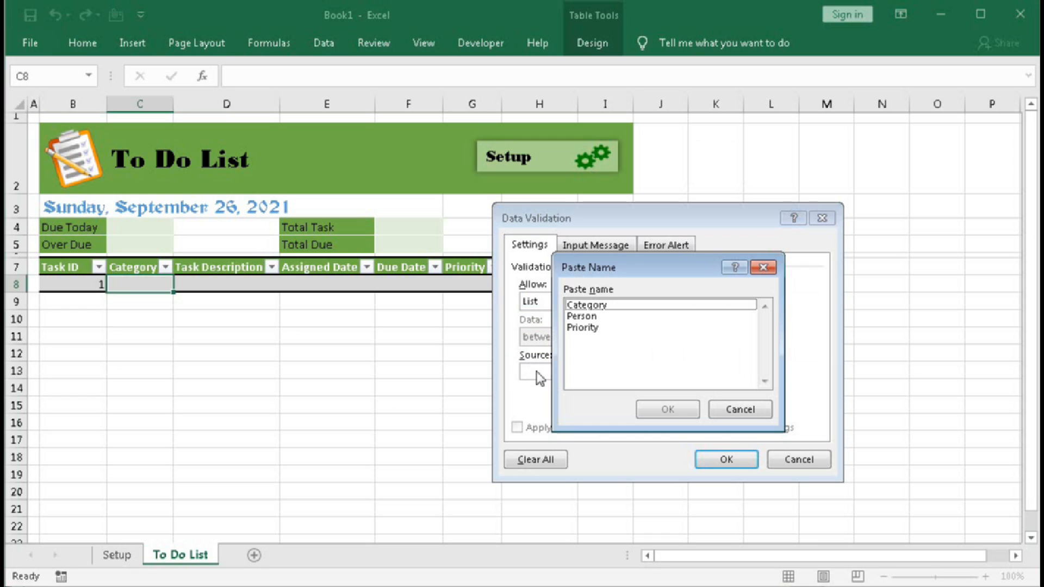
{"action": "left_click", "coordinate": [590, 306]}
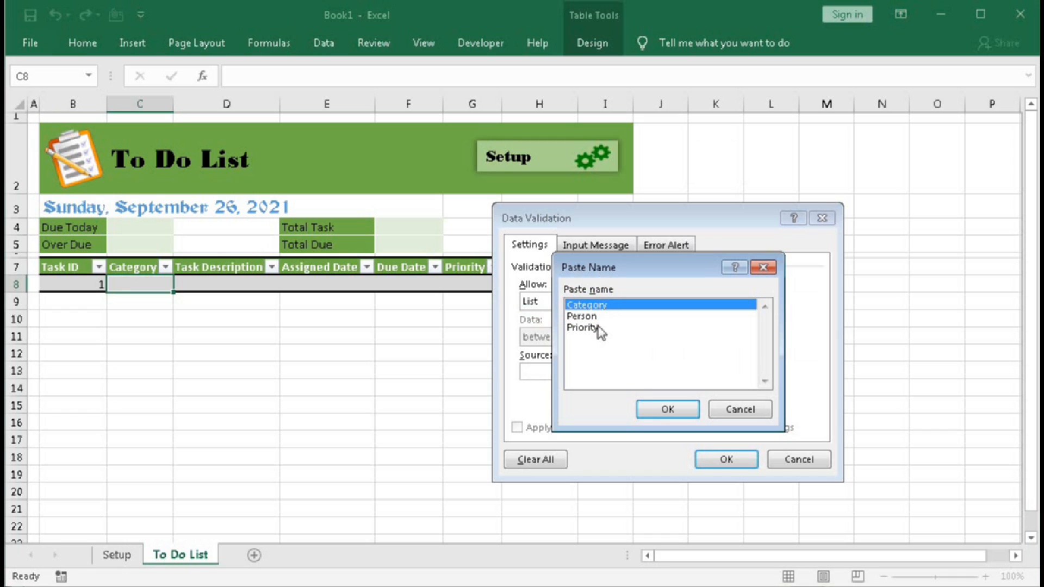
{"action": "left_click", "coordinate": [661, 408]}
{"action": "left_click", "coordinate": [707, 457]}
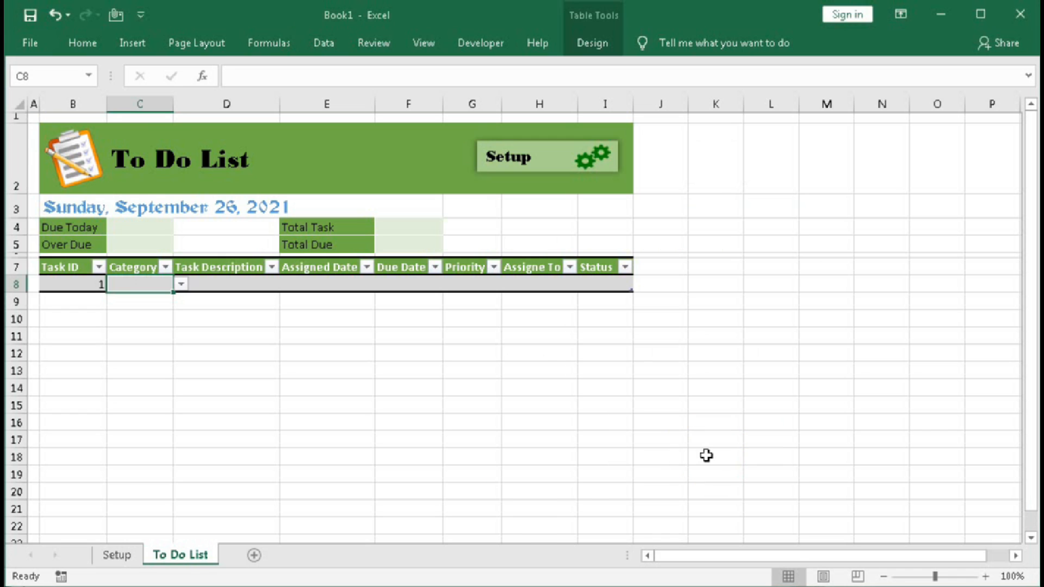
Choose Payment as the first task's category and enter "Pay Electricity Bill" as its task description in D8.
{"action": "left_click", "coordinate": [182, 284]}
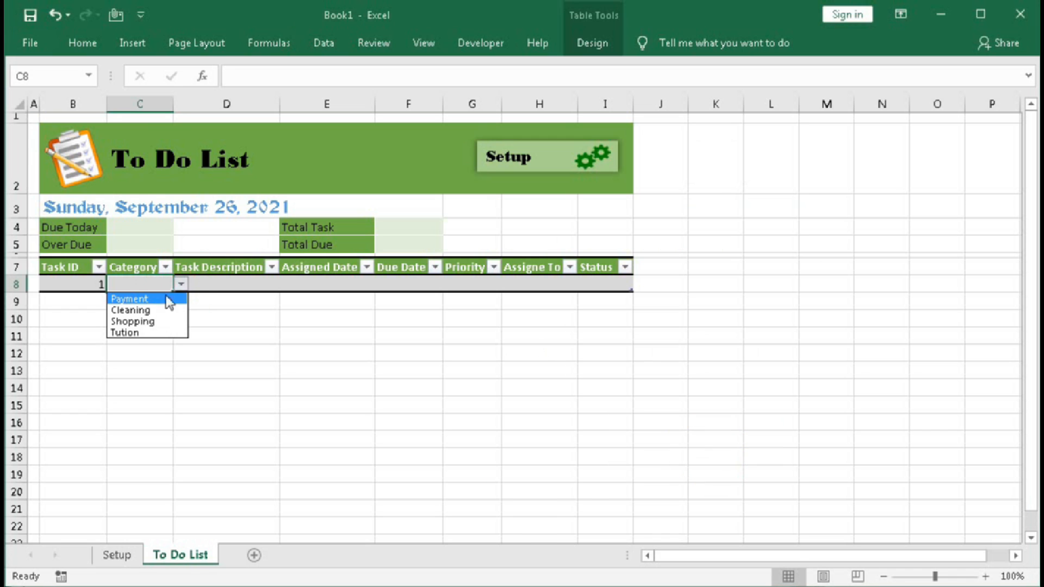
{"action": "left_click", "coordinate": [146, 300]}
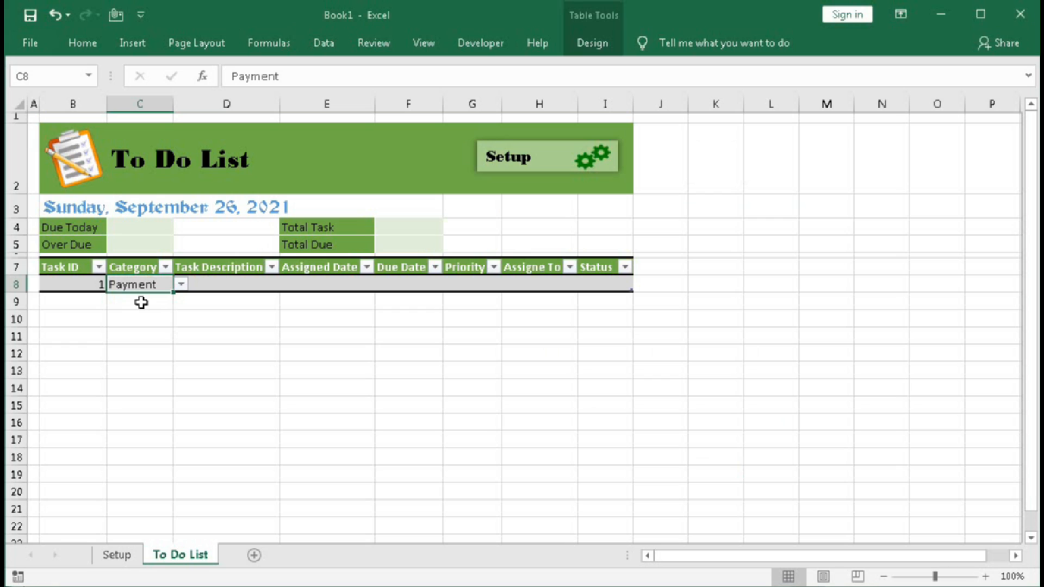
{"action": "left_click", "coordinate": [221, 285]}
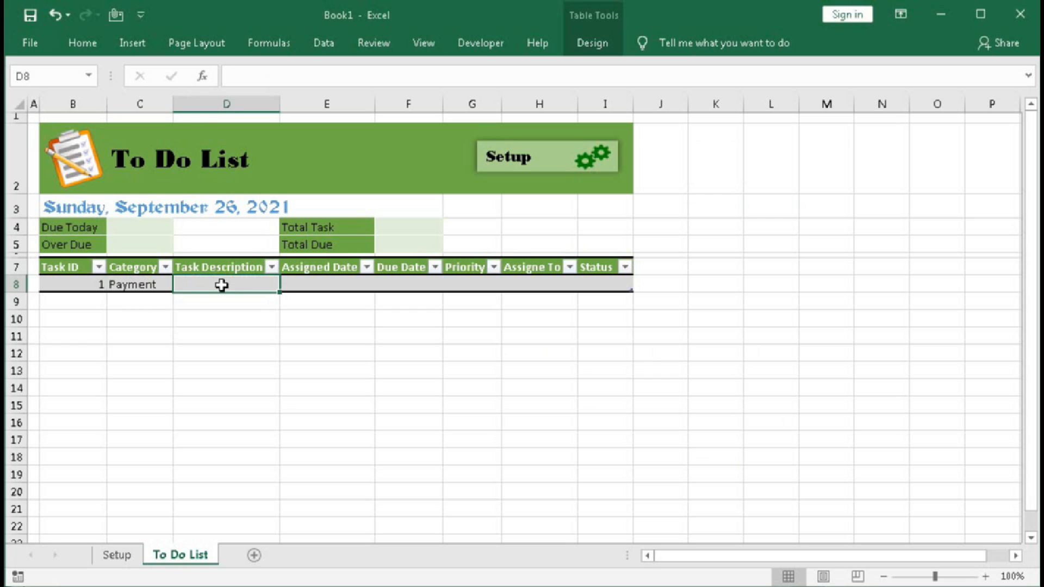
{"action": "type", "text": "Pay"}
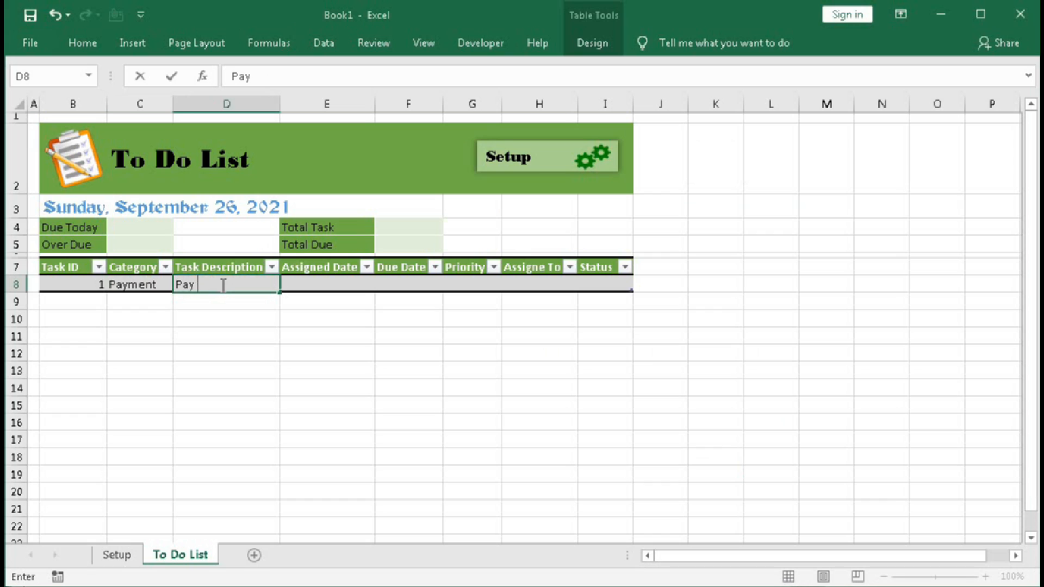
{"action": "type", "text": " Electricity Bill"}
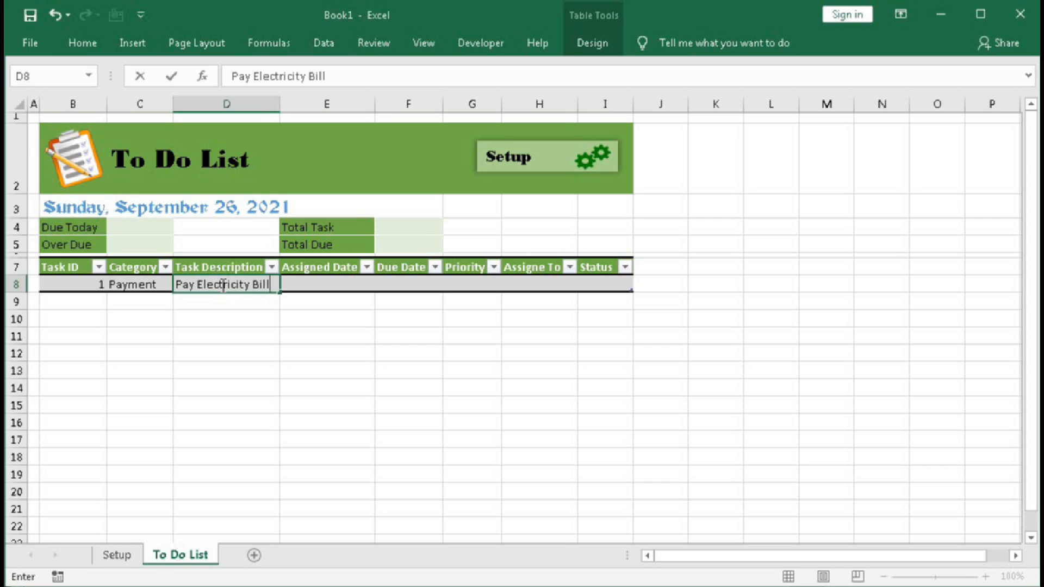
{"action": "key", "text": "Tab"}
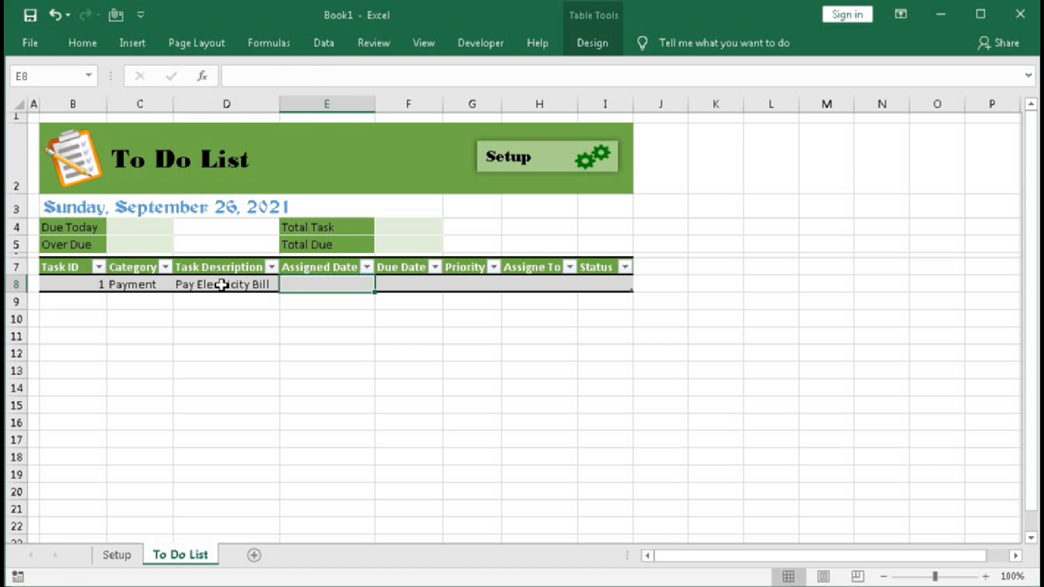
Enter 23-09-21 as the first task's assigned date in E8 and 25-09-21 as its due date in F8.
{"action": "type", "text": "23"}
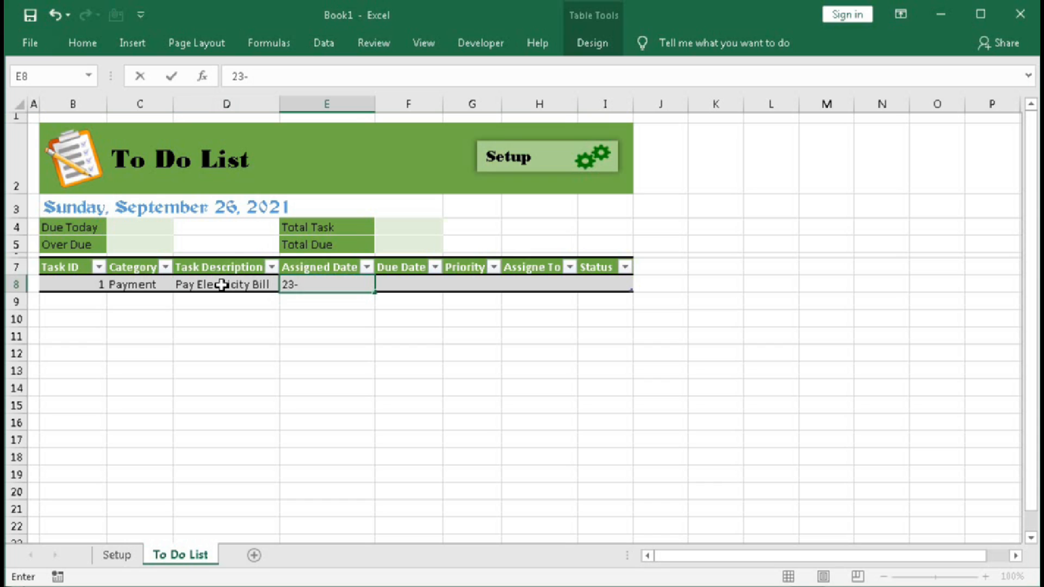
{"action": "type", "text": "-09-21"}
{"action": "key", "text": "Tab"}
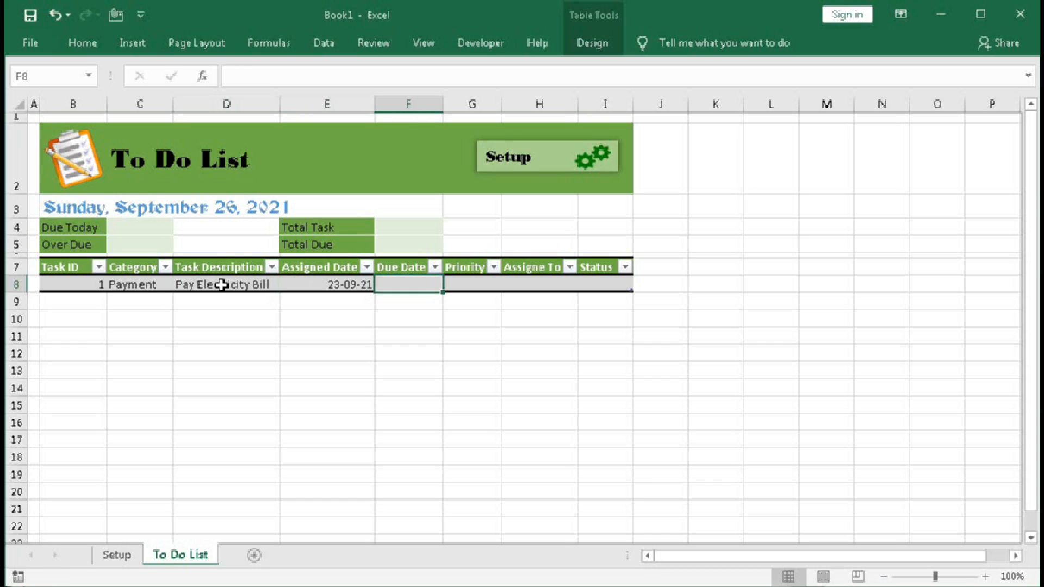
{"action": "type", "text": "25"}
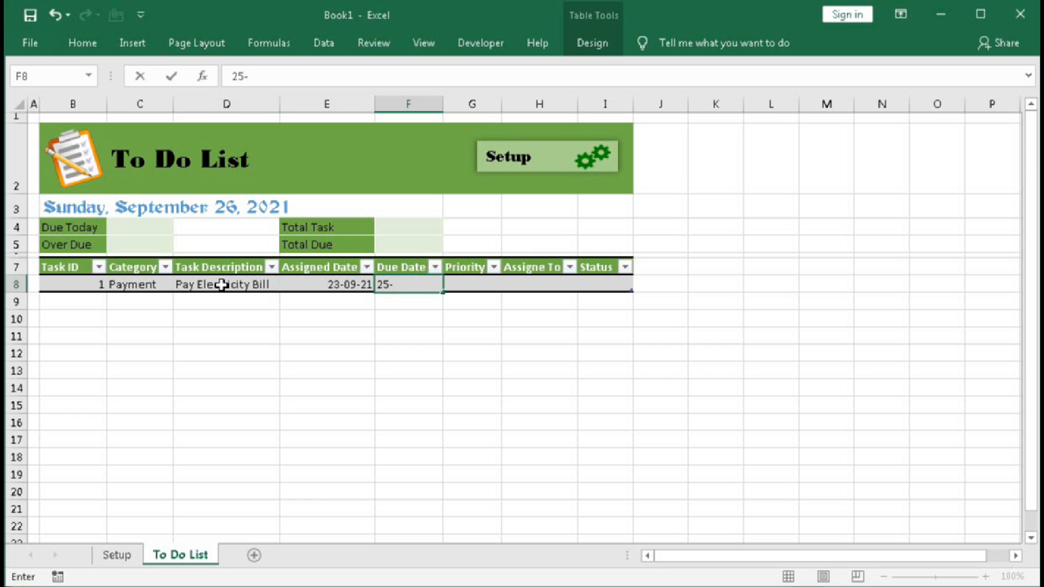
{"action": "type", "text": "-09-21"}
{"action": "key", "text": "Tab"}
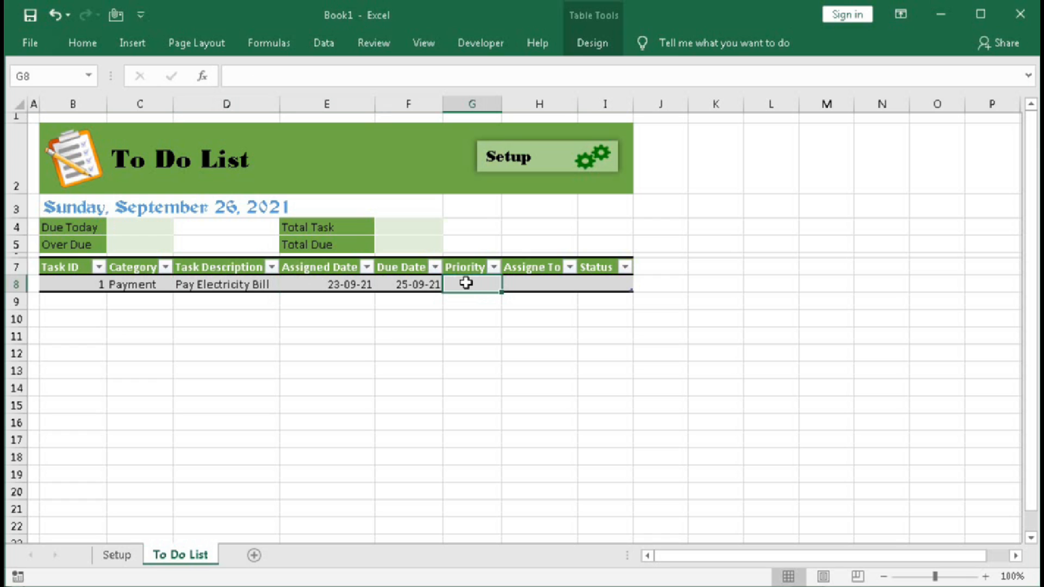
Add list validation to the Priority cell G8 with the named range Priority as source, and choose High.
{"action": "left_click", "coordinate": [322, 45]}
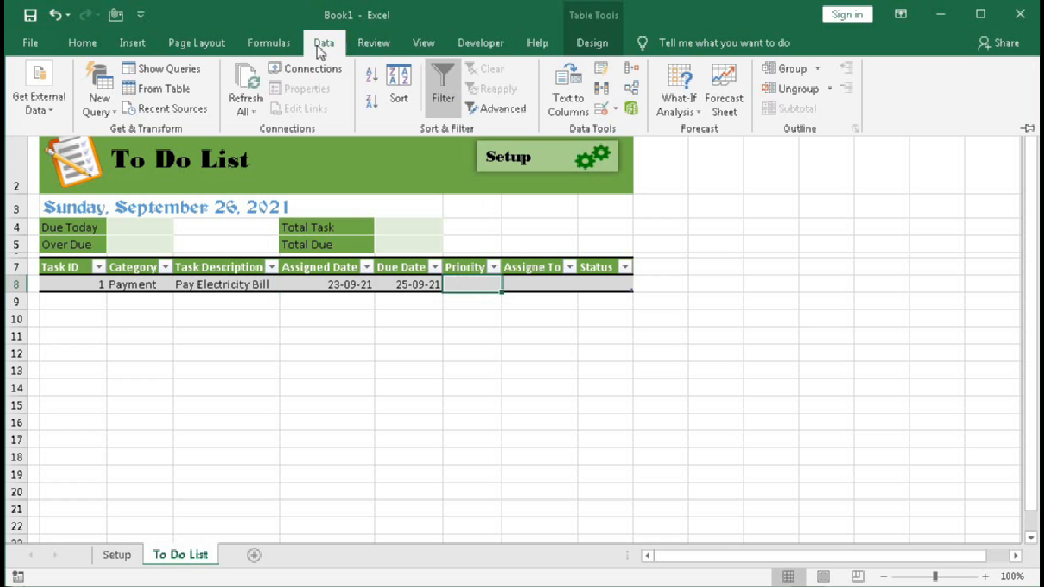
{"action": "left_click", "coordinate": [616, 110]}
{"action": "left_click", "coordinate": [618, 127]}
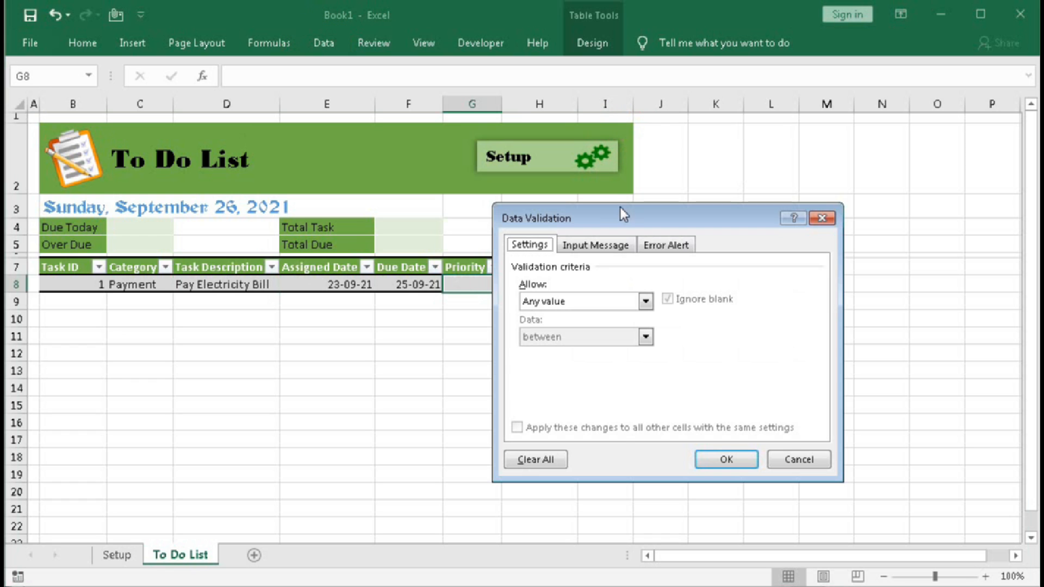
{"action": "left_click", "coordinate": [646, 302]}
{"action": "left_click", "coordinate": [537, 354]}
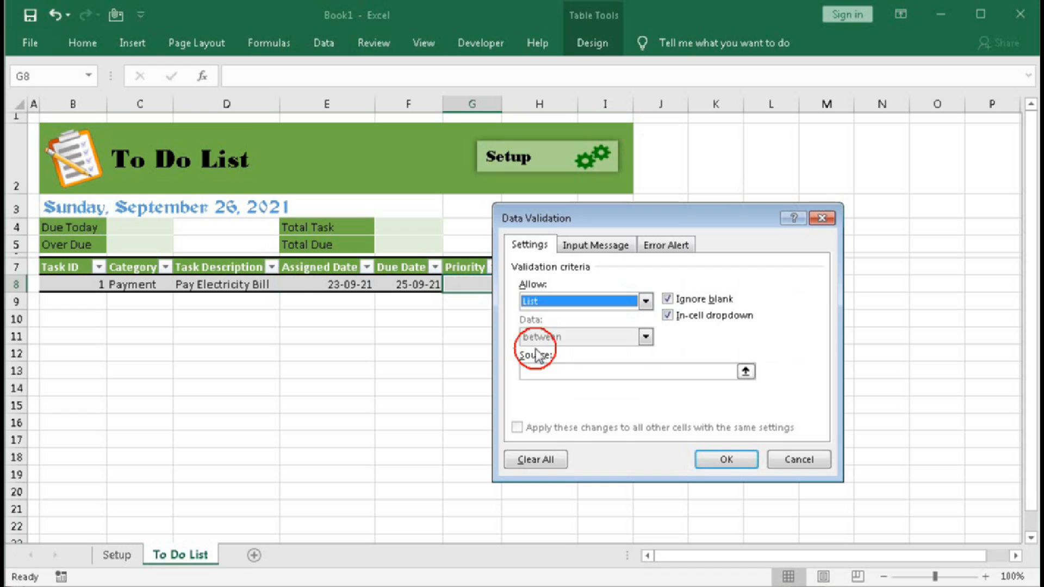
{"action": "left_click", "coordinate": [535, 371]}
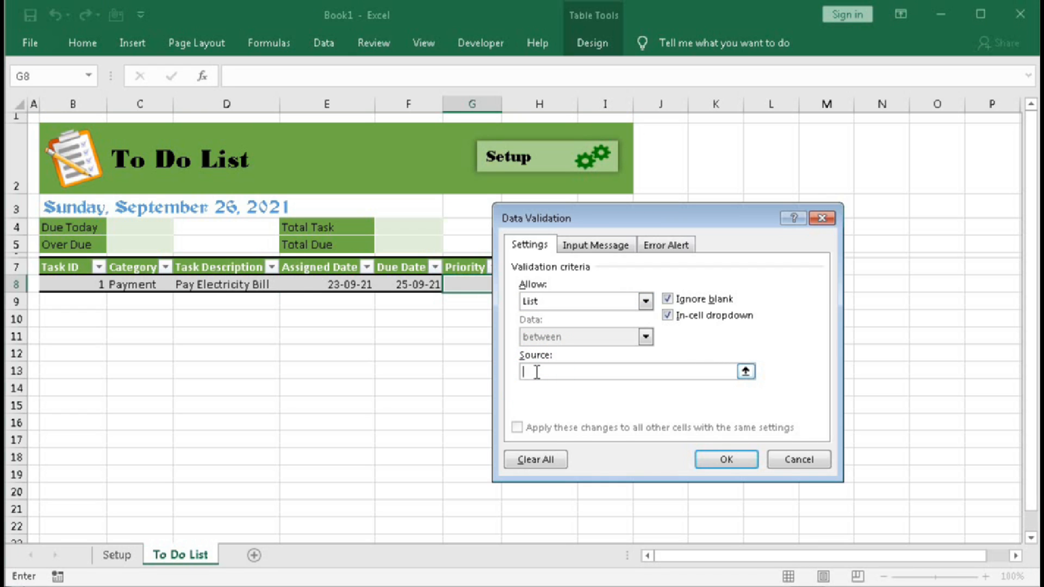
{"action": "key", "text": "F3"}
{"action": "left_click", "coordinate": [581, 328]}
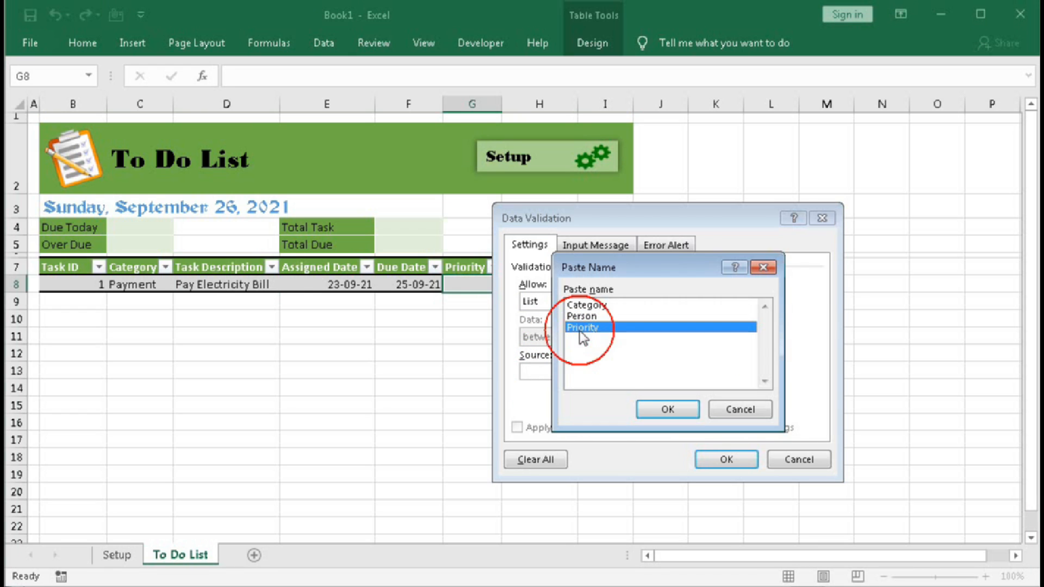
{"action": "left_click", "coordinate": [668, 409]}
{"action": "left_click", "coordinate": [726, 460]}
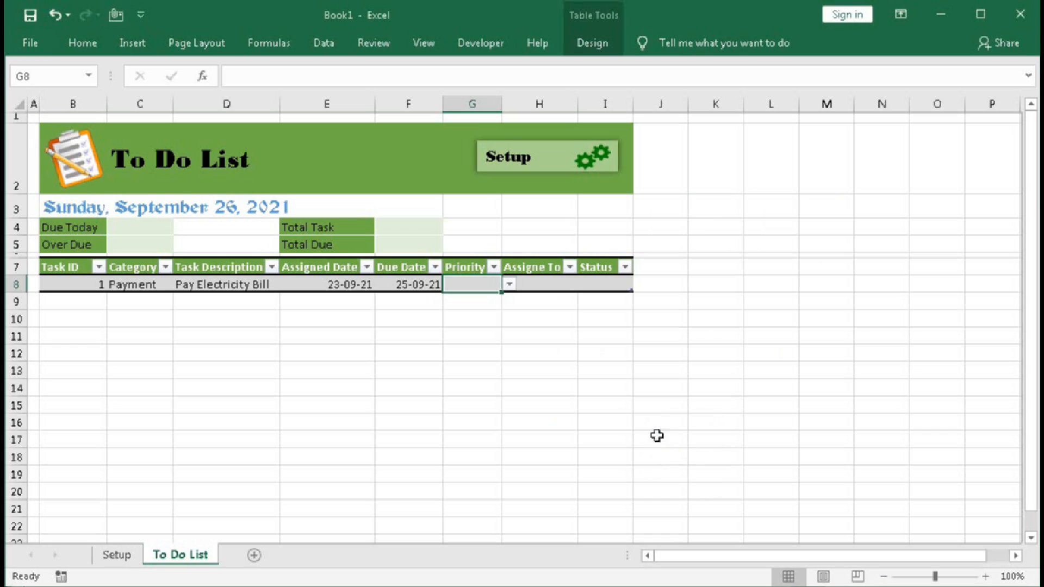
{"action": "left_click", "coordinate": [509, 284]}
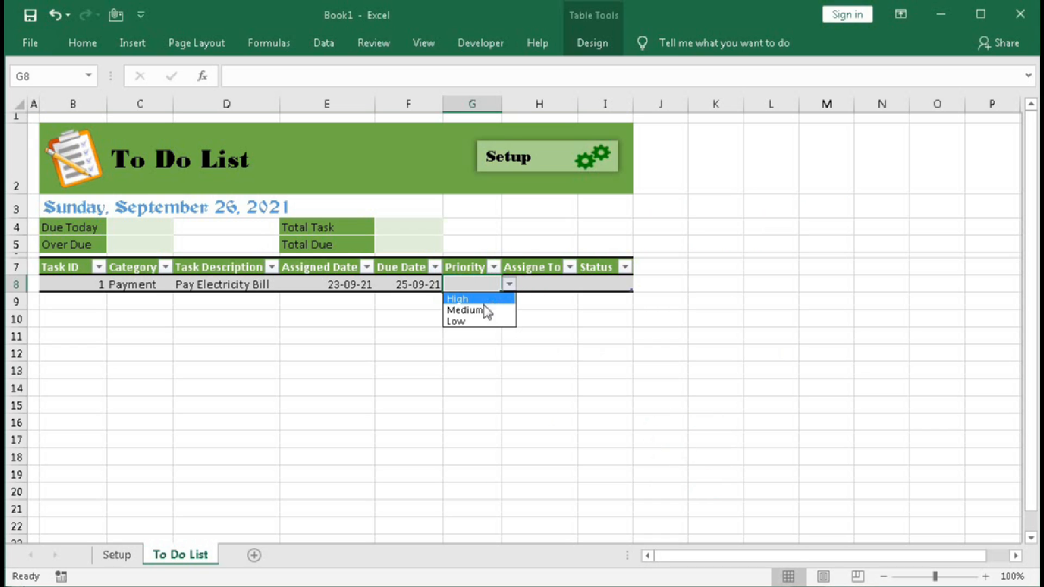
{"action": "left_click", "coordinate": [474, 299]}
Add list validation to the Assigne To cell H8 with the named range Person as source, and choose Person-1.
{"action": "left_click", "coordinate": [532, 282]}
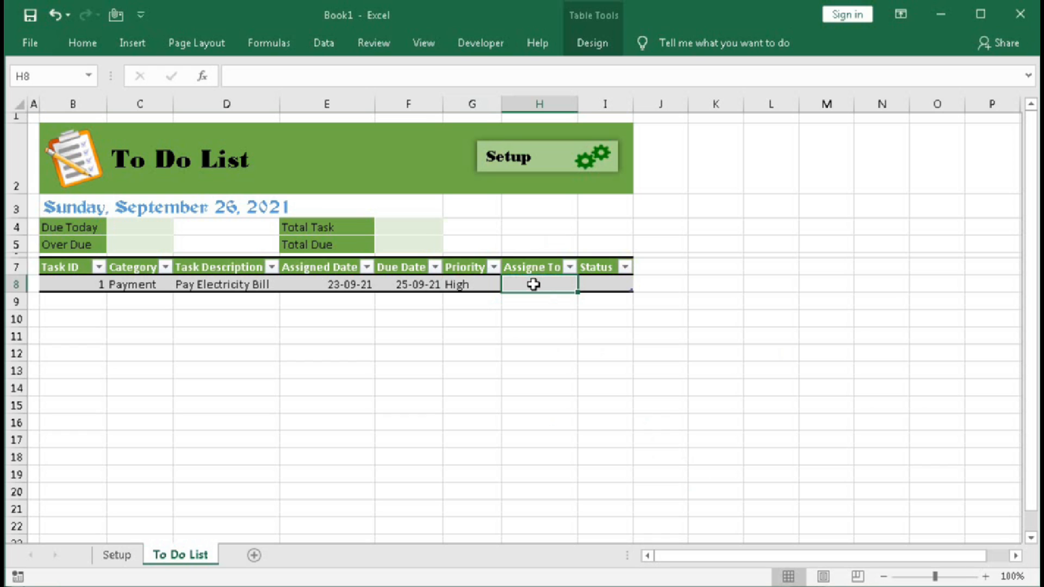
{"action": "left_click", "coordinate": [332, 49]}
{"action": "left_click", "coordinate": [617, 109]}
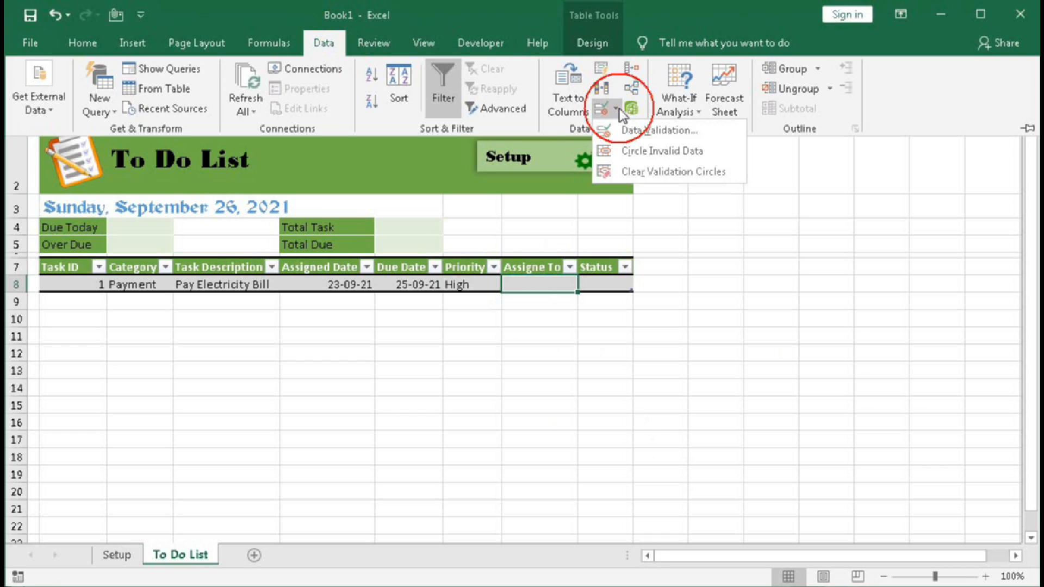
{"action": "left_click", "coordinate": [631, 132]}
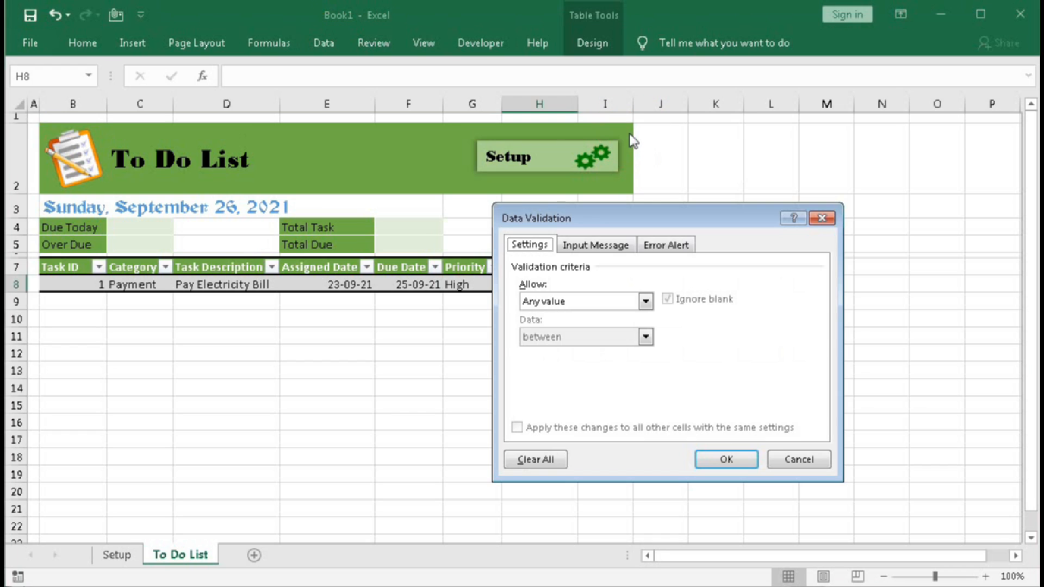
{"action": "left_click", "coordinate": [645, 301]}
{"action": "left_click", "coordinate": [538, 358]}
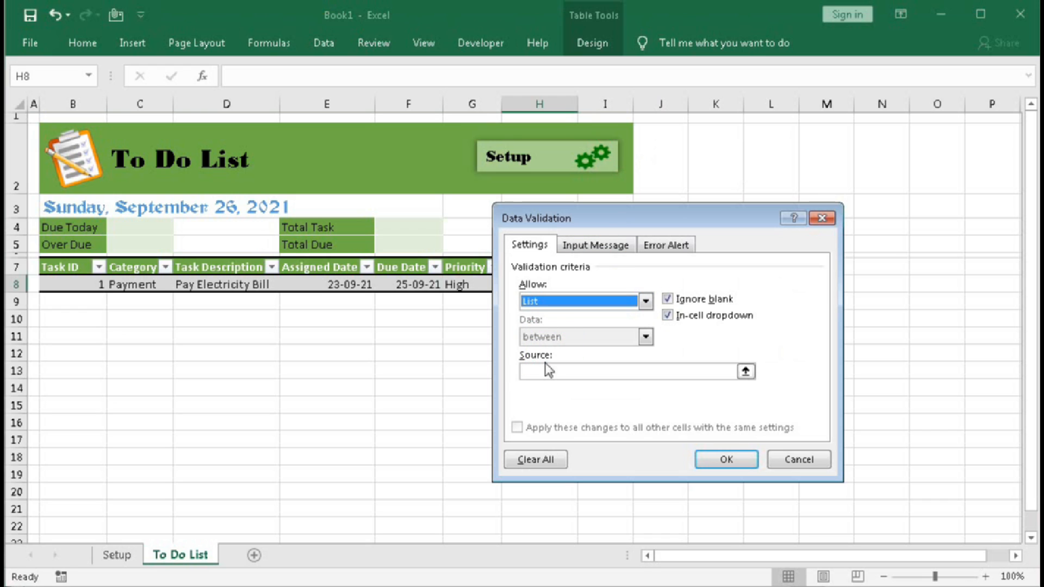
{"action": "left_click", "coordinate": [545, 368]}
{"action": "key", "text": "F3"}
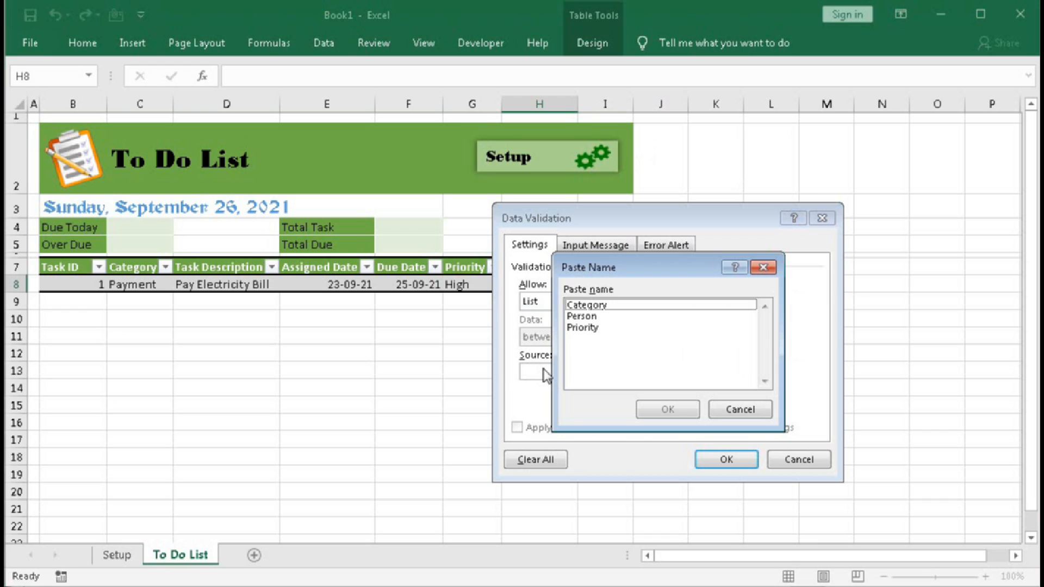
{"action": "left_click", "coordinate": [583, 318]}
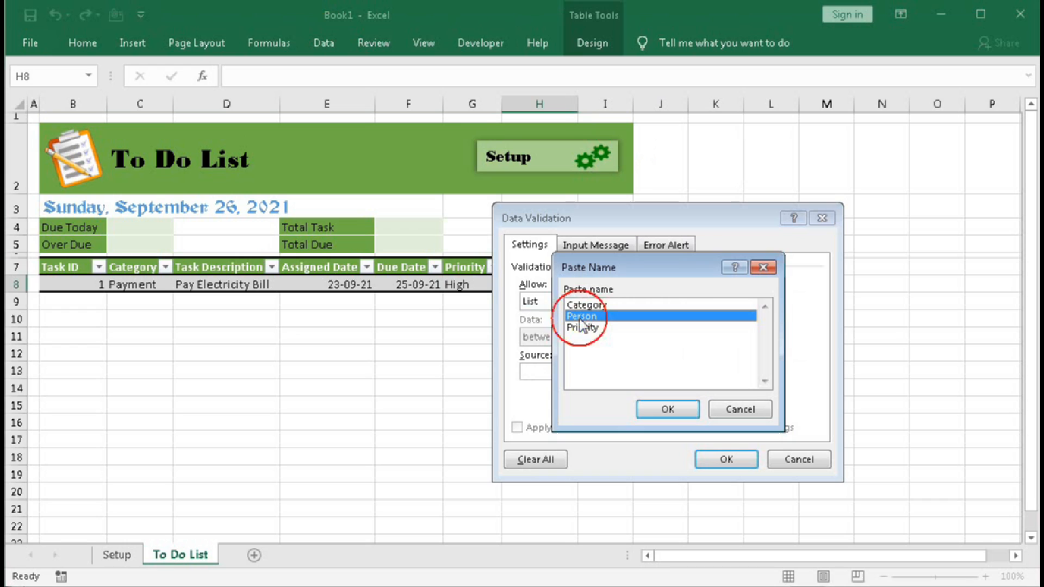
{"action": "left_click", "coordinate": [642, 408]}
{"action": "left_click", "coordinate": [727, 460]}
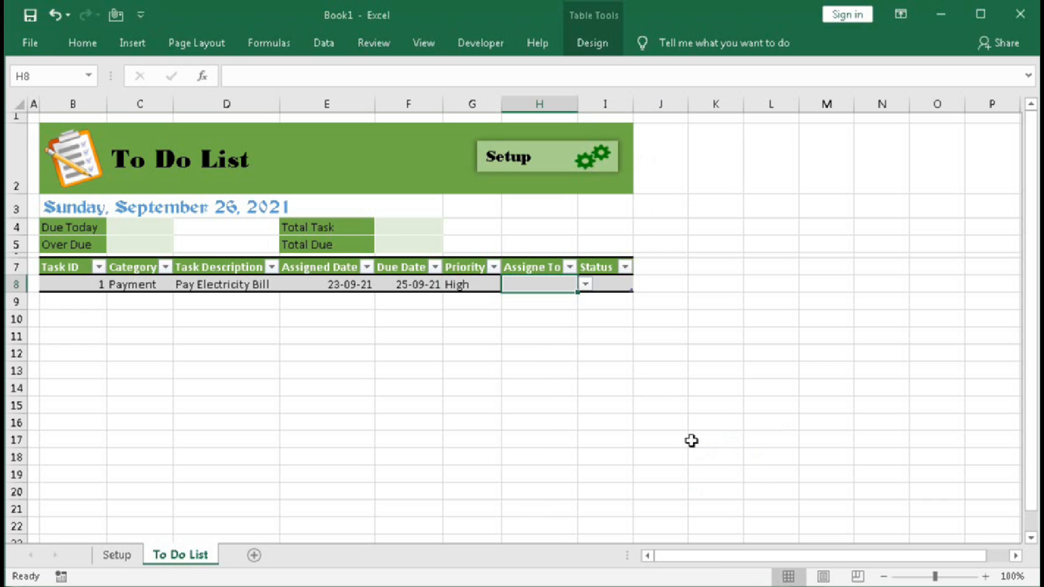
{"action": "left_click", "coordinate": [586, 284]}
{"action": "left_click", "coordinate": [547, 295]}
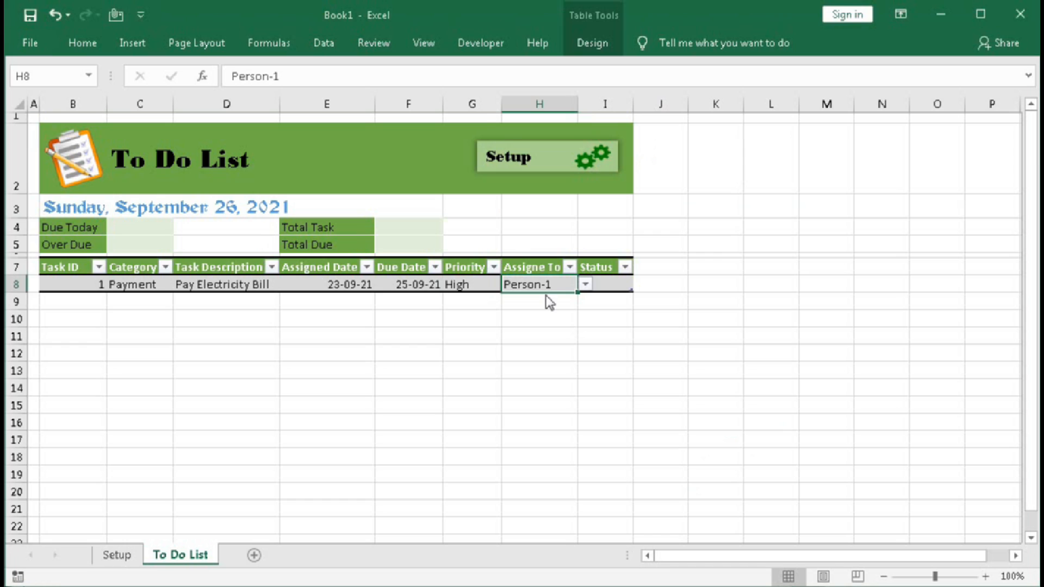
Enter 1 as the first task's status in I8.
{"action": "left_click", "coordinate": [624, 286]}
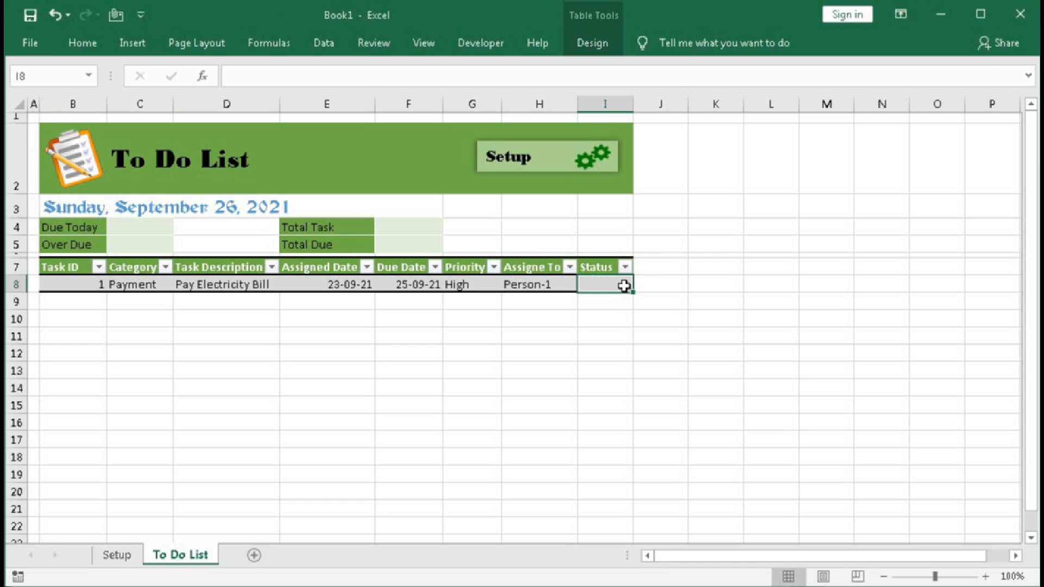
{"action": "type", "text": "1"}
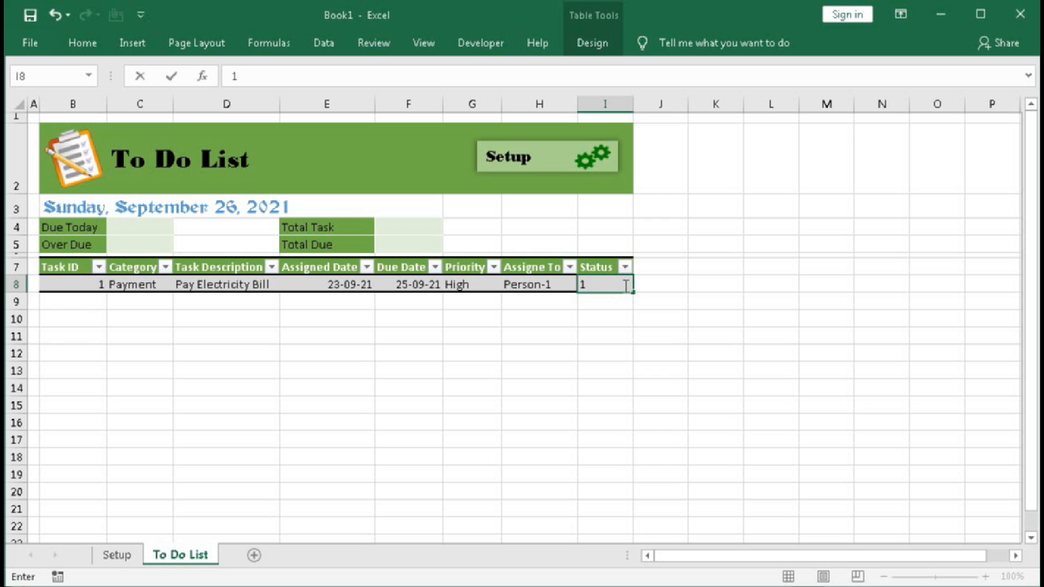
{"action": "key", "text": "Return"}
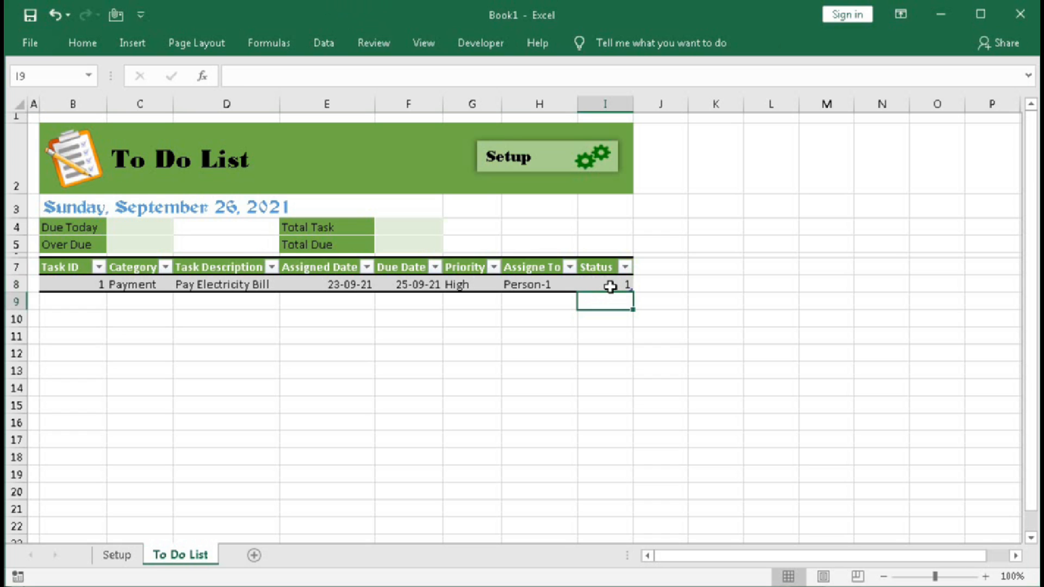
Apply the custom number format "Done", including the quotation marks, to the Status cell I8.
{"action": "left_click", "coordinate": [610, 287]}
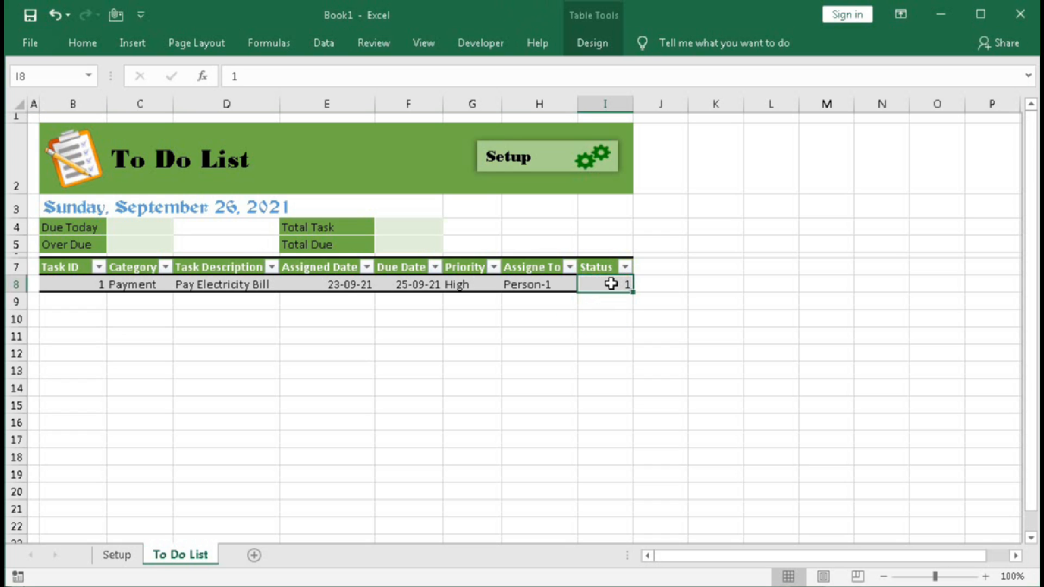
{"action": "right_click", "coordinate": [610, 284]}
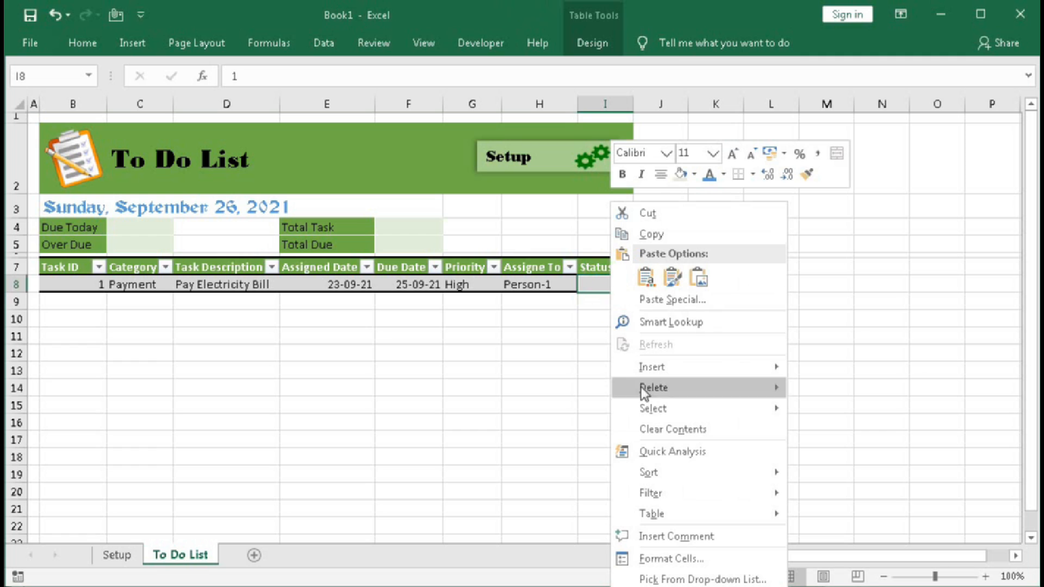
{"action": "left_click", "coordinate": [664, 563]}
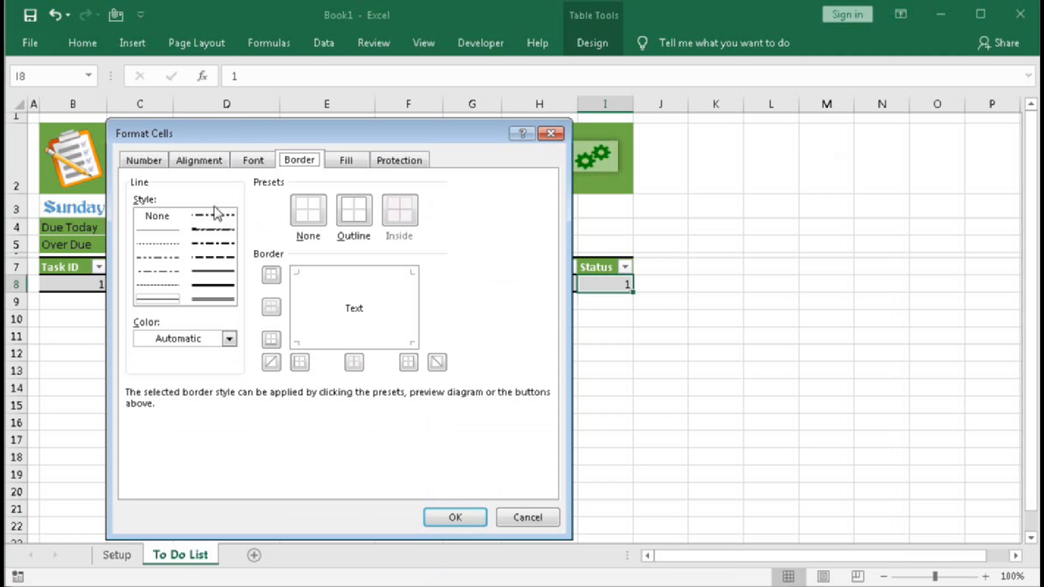
{"action": "left_click", "coordinate": [143, 160]}
{"action": "left_click", "coordinate": [154, 322]}
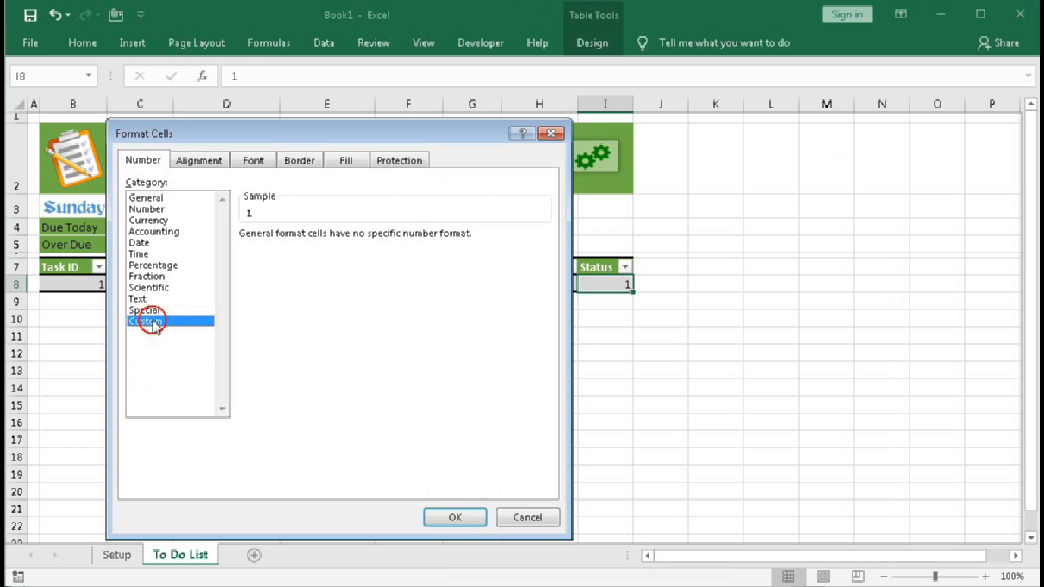
{"action": "left_click_drag", "start_coordinate": [283, 251], "coordinate": [193, 252]}
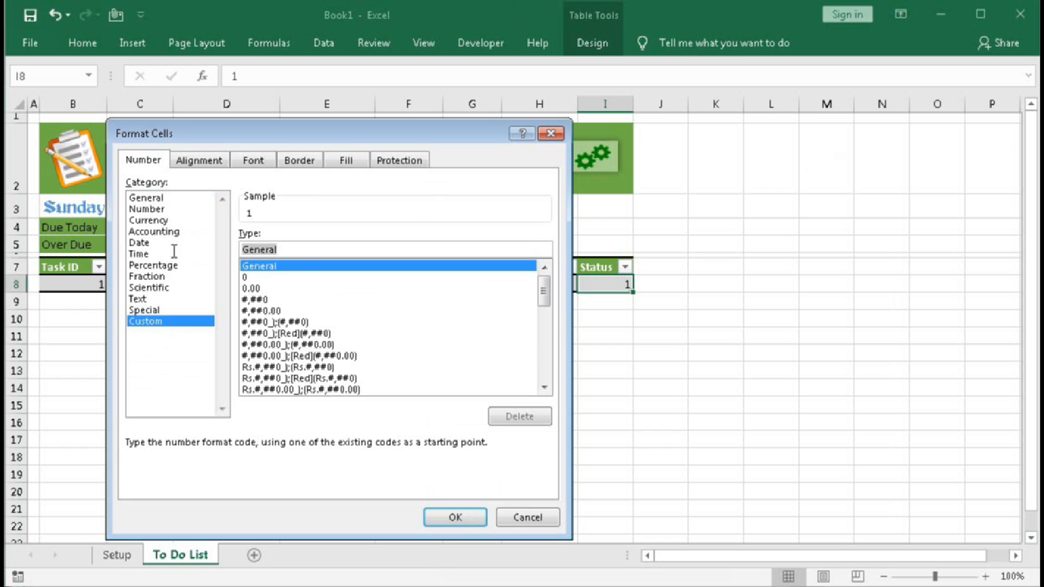
{"action": "type", "text": "1"}
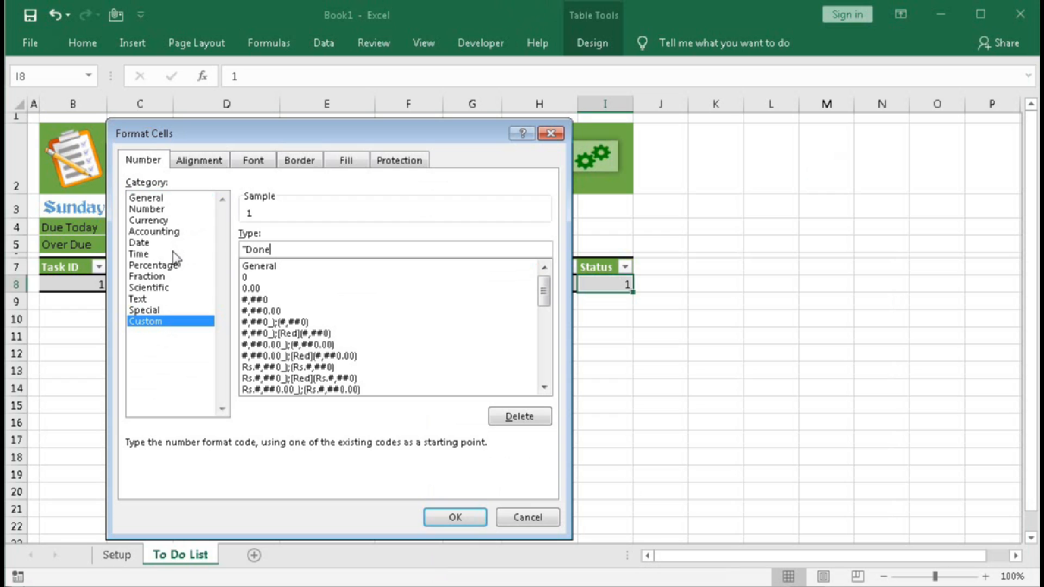
{"action": "type", "text": "Done\""}
{"action": "left_click", "coordinate": [456, 518]}
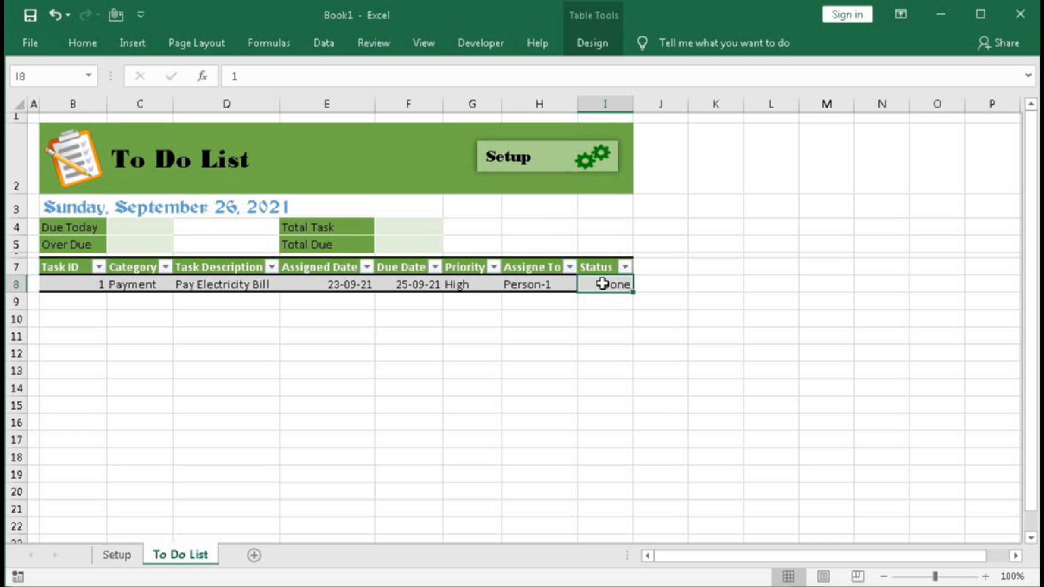
Add the uncircled check mark, exclamation mark and cross icon set as conditional formatting to the Status cell I8.
{"action": "left_click", "coordinate": [84, 41]}
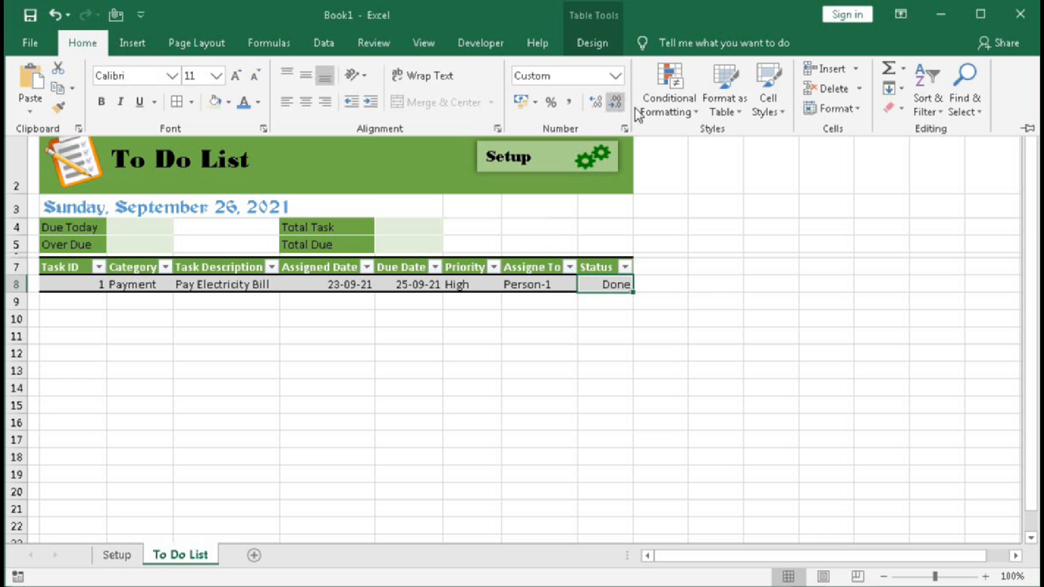
{"action": "left_click", "coordinate": [680, 109]}
{"action": "mouse_move", "coordinate": [703, 299]}
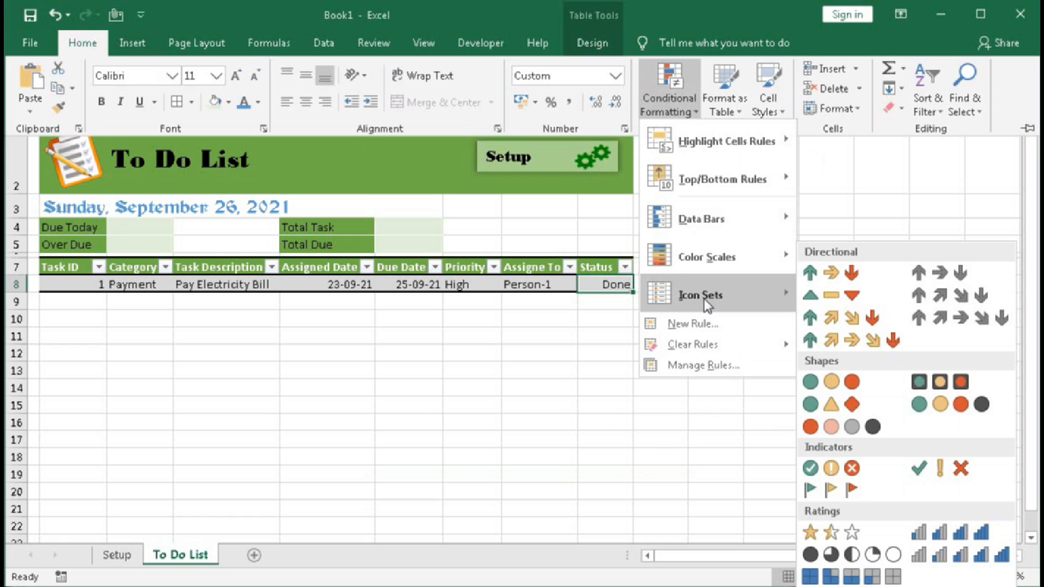
{"action": "left_click", "coordinate": [938, 475]}
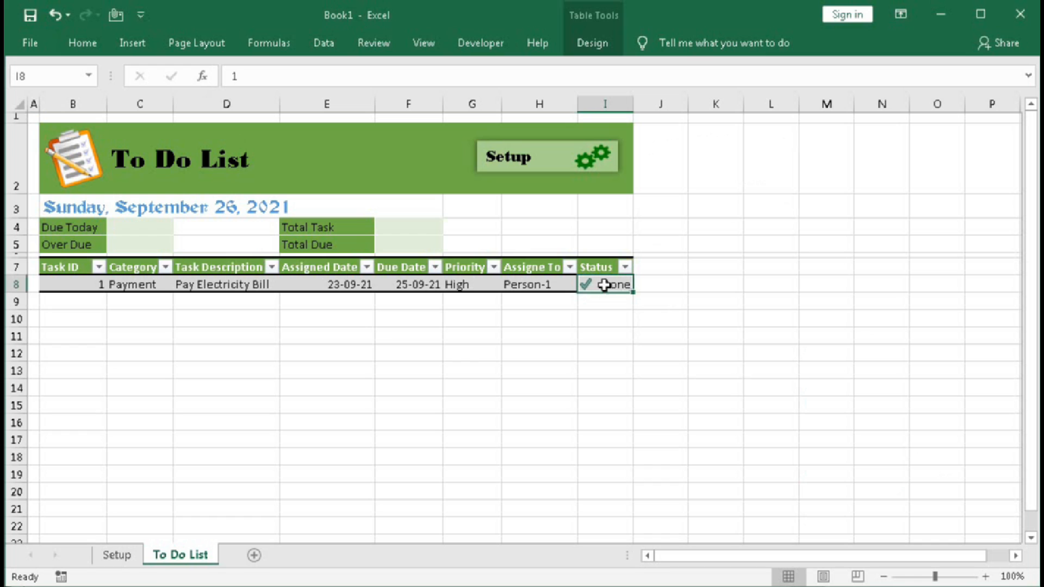
Edit I8's icon set rule so the exclamation mark and the cross are both replaced by No Cell Icon.
{"action": "left_click", "coordinate": [82, 44]}
{"action": "left_click", "coordinate": [669, 103]}
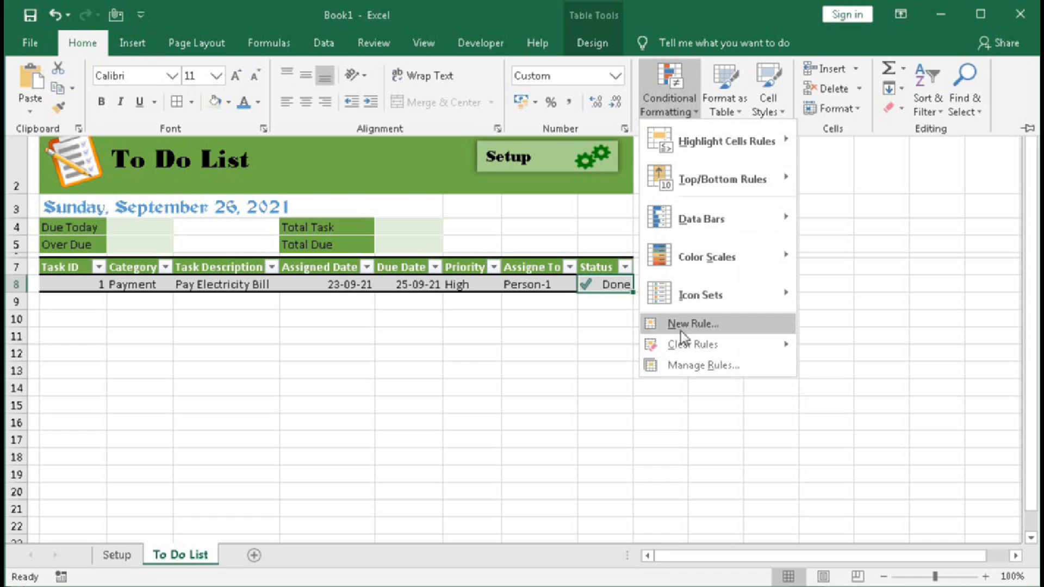
{"action": "left_click", "coordinate": [678, 364]}
{"action": "left_click", "coordinate": [428, 290]}
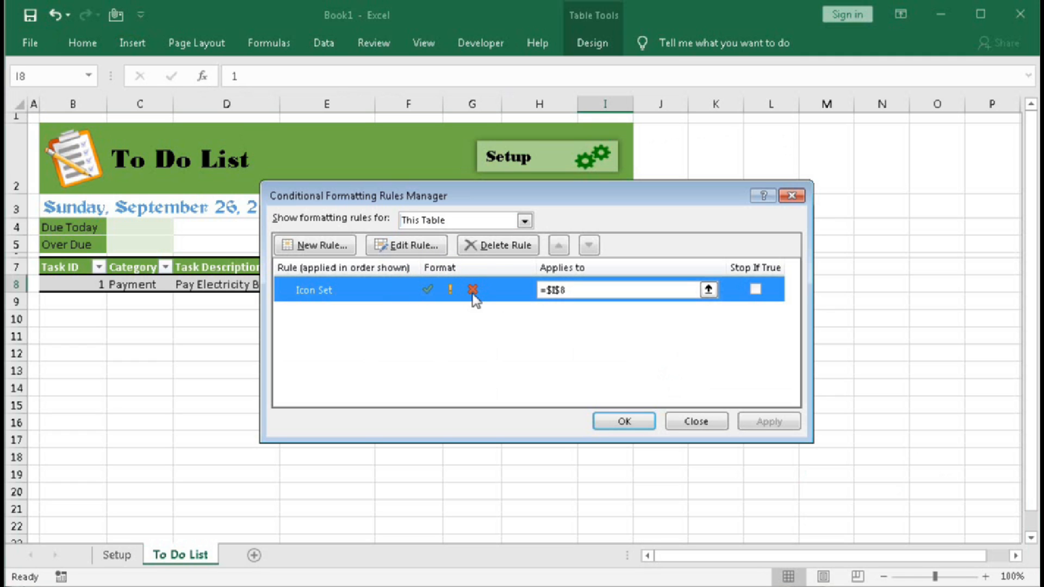
{"action": "left_click", "coordinate": [402, 247]}
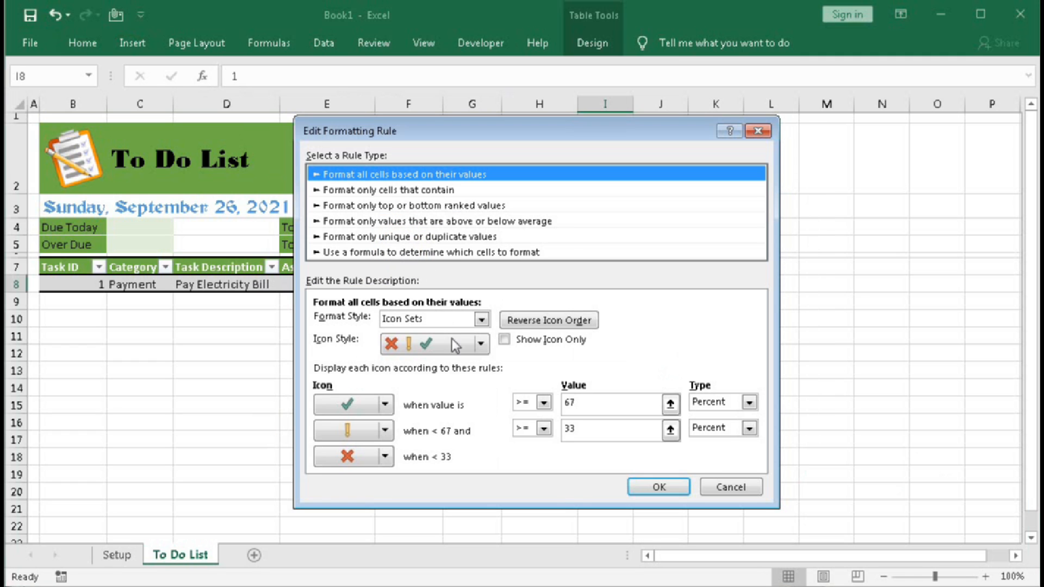
{"action": "left_click", "coordinate": [386, 431]}
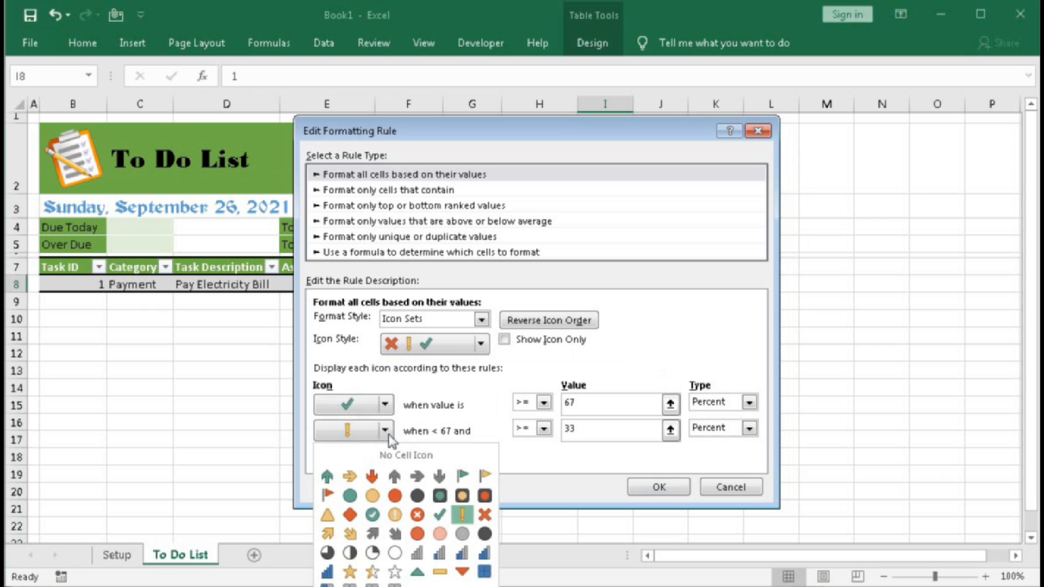
{"action": "left_click", "coordinate": [387, 455]}
{"action": "left_click", "coordinate": [384, 458]}
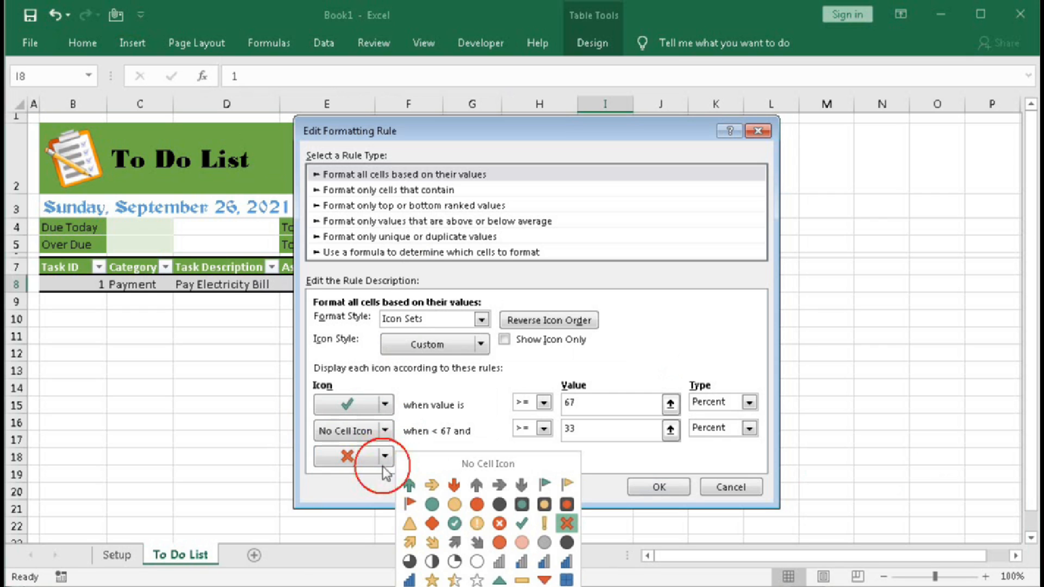
{"action": "left_click", "coordinate": [476, 464]}
Set the check mark threshold to >= 1 as Number and the second threshold to >= the Formula =0, and apply the rule.
{"action": "double_click", "coordinate": [595, 407]}
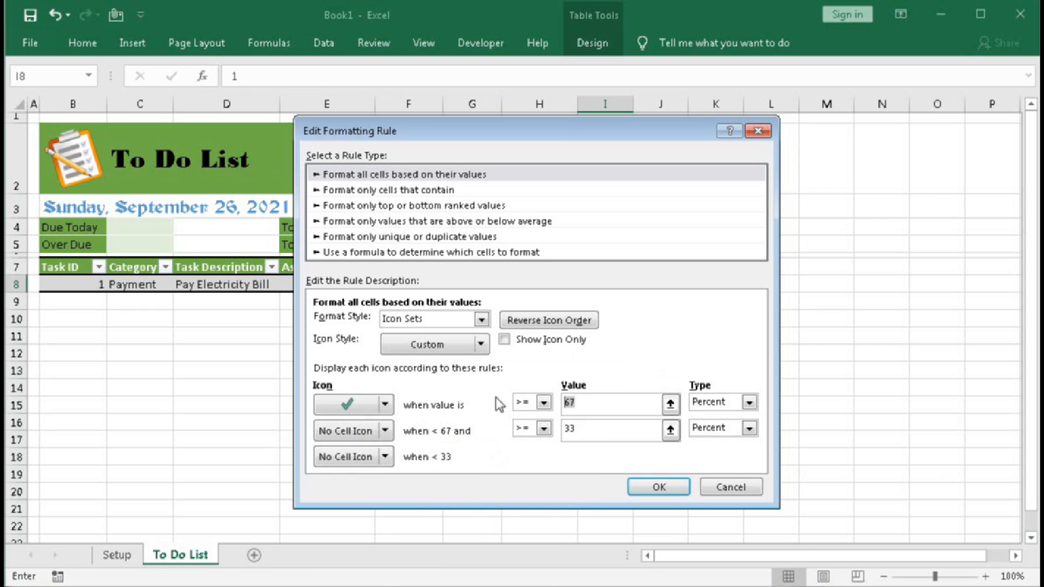
{"action": "left_click", "coordinate": [749, 403]}
{"action": "left_click", "coordinate": [709, 418]}
{"action": "left_click", "coordinate": [750, 429]}
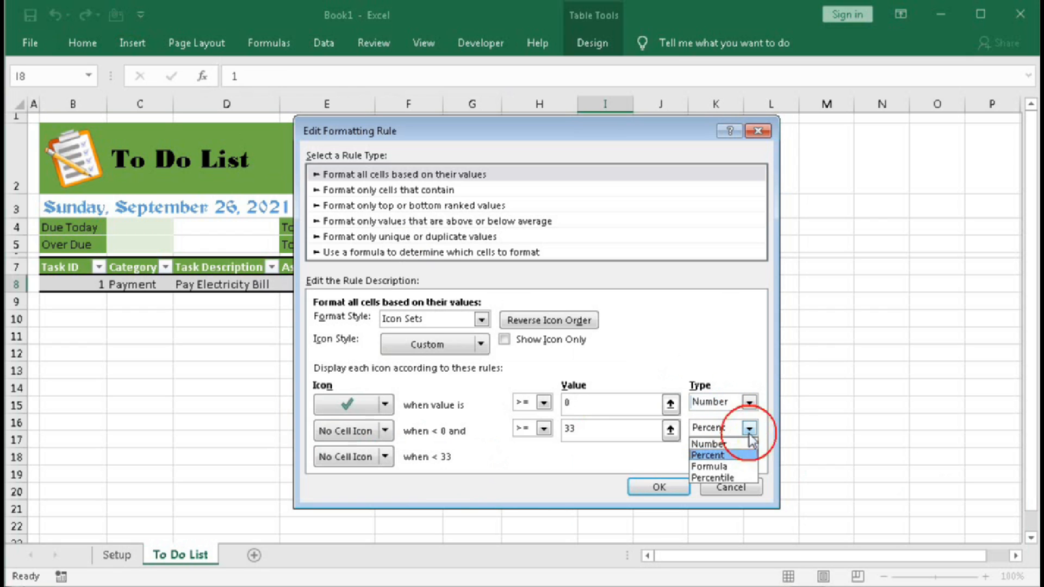
{"action": "left_click", "coordinate": [710, 463]}
{"action": "double_click", "coordinate": [582, 405]}
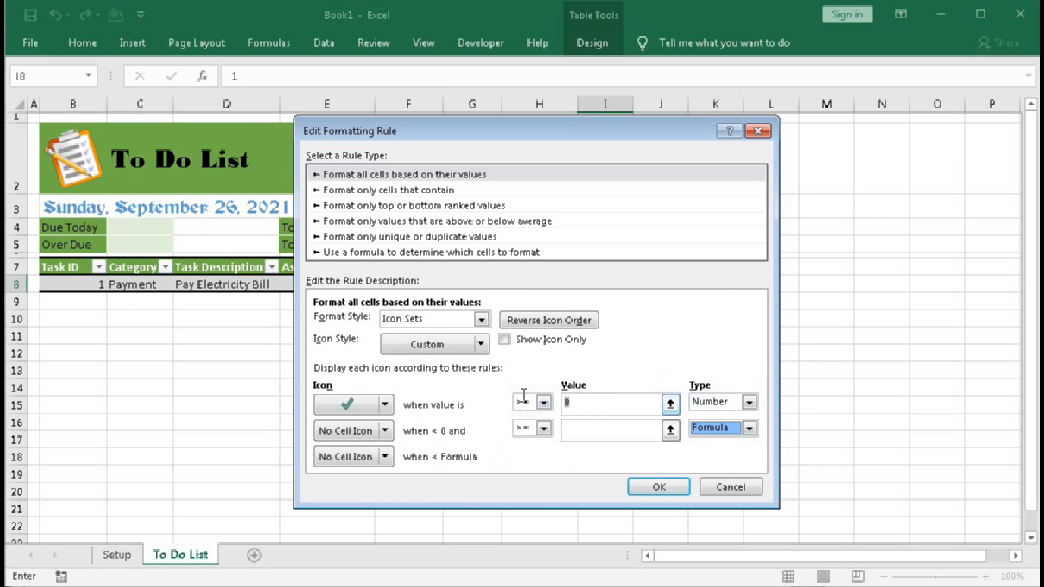
{"action": "left_click", "coordinate": [578, 424]}
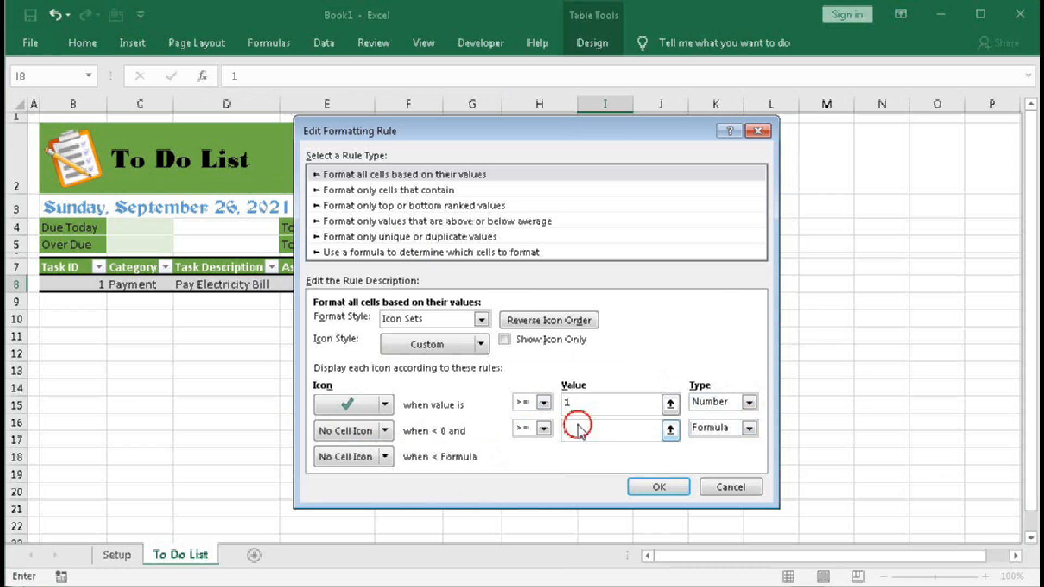
{"action": "type", "text": "="}
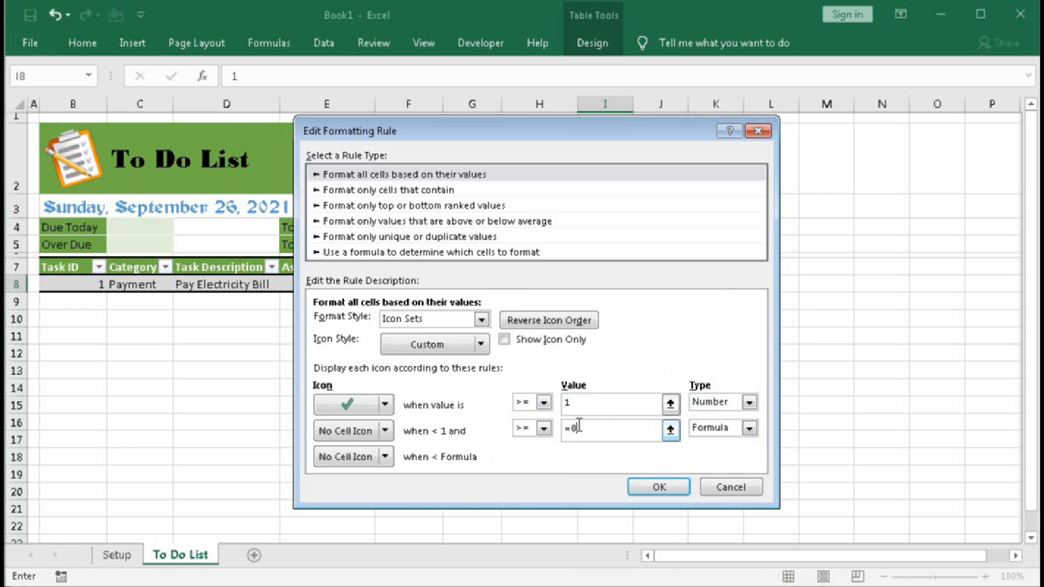
{"action": "type", "text": "0"}
{"action": "left_click", "coordinate": [659, 486]}
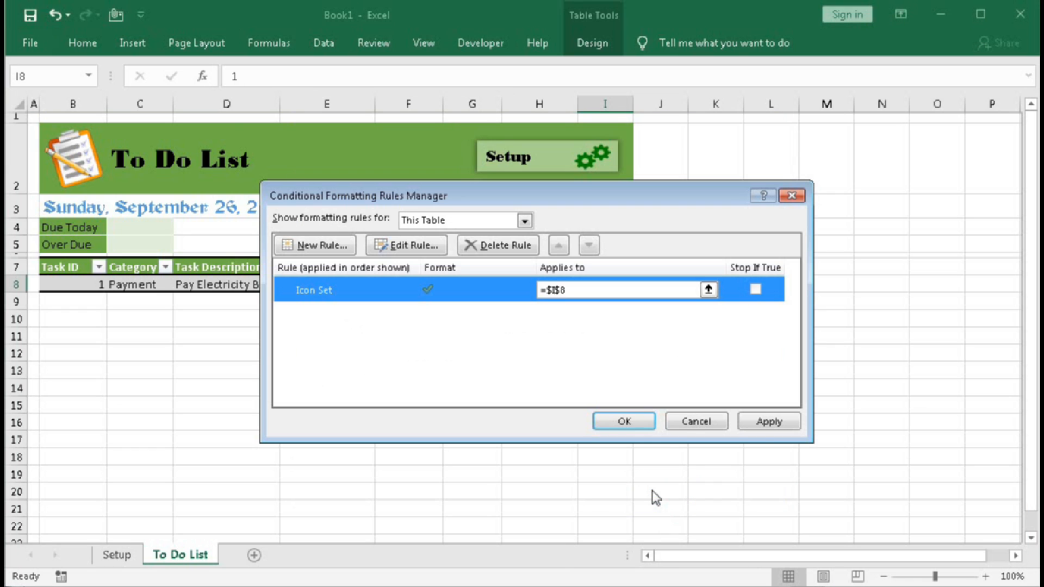
{"action": "left_click", "coordinate": [769, 423]}
{"action": "left_click", "coordinate": [607, 422]}
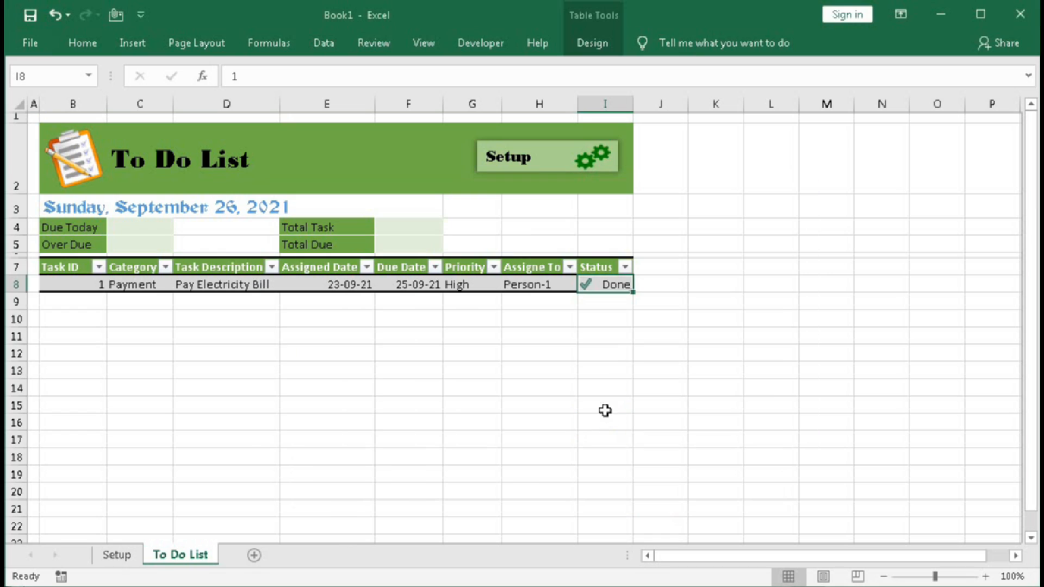
Add a second task row to the table, extending it from the first task's Status cell I8.
{"action": "left_click", "coordinate": [605, 355]}
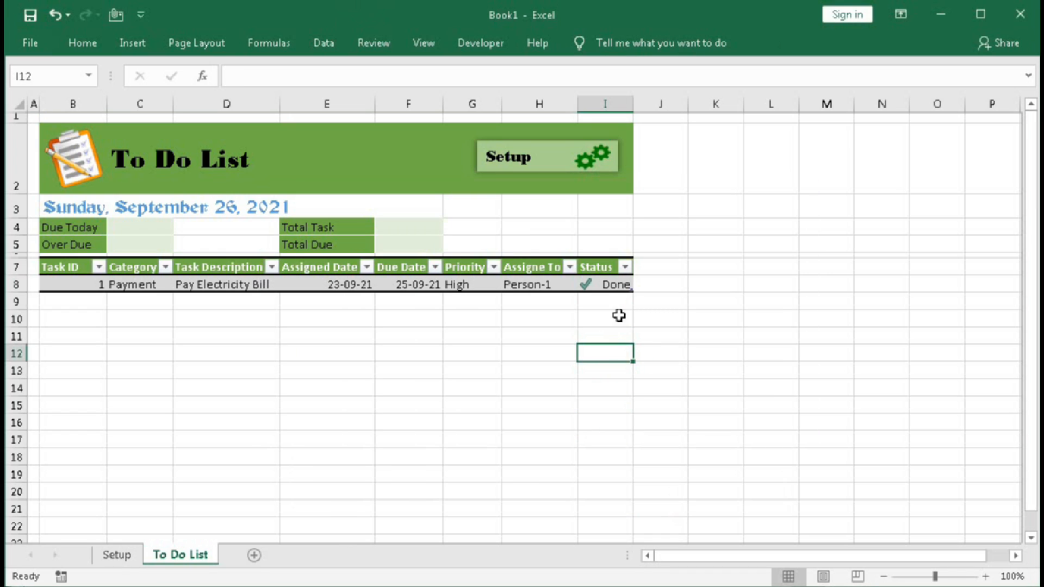
{"action": "left_click", "coordinate": [602, 284]}
{"action": "key", "text": "Tab"}
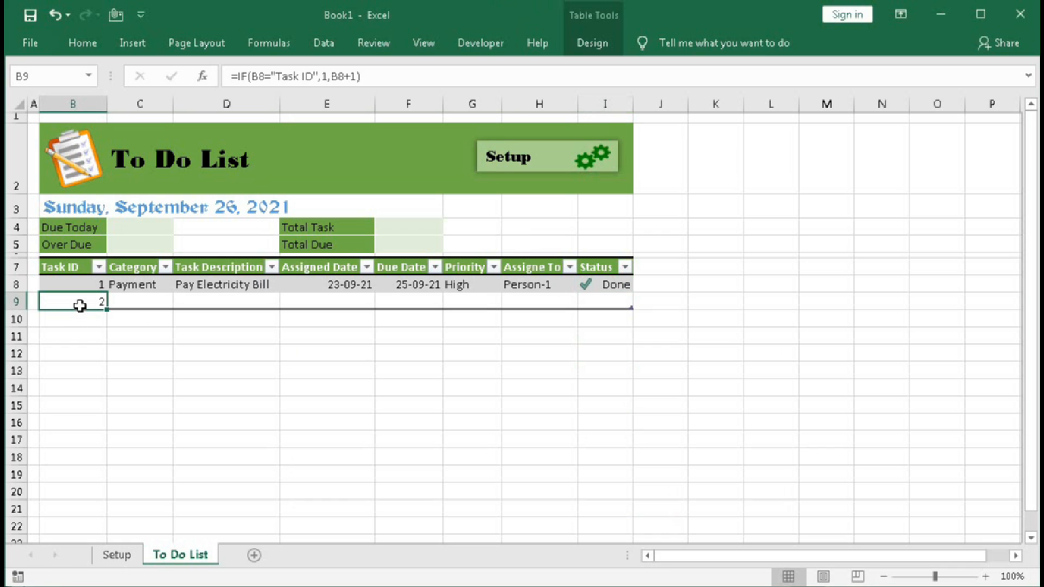
Choose Cleaning as the second task's category and enter "Clean Kitchen" as its task description in D9.
{"action": "left_click", "coordinate": [123, 300]}
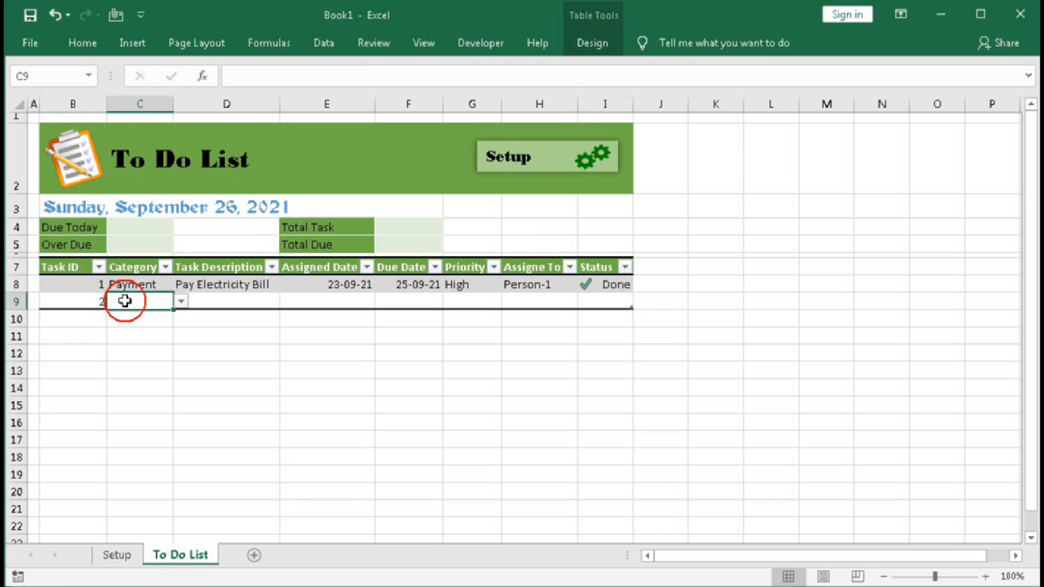
{"action": "left_click", "coordinate": [181, 302]}
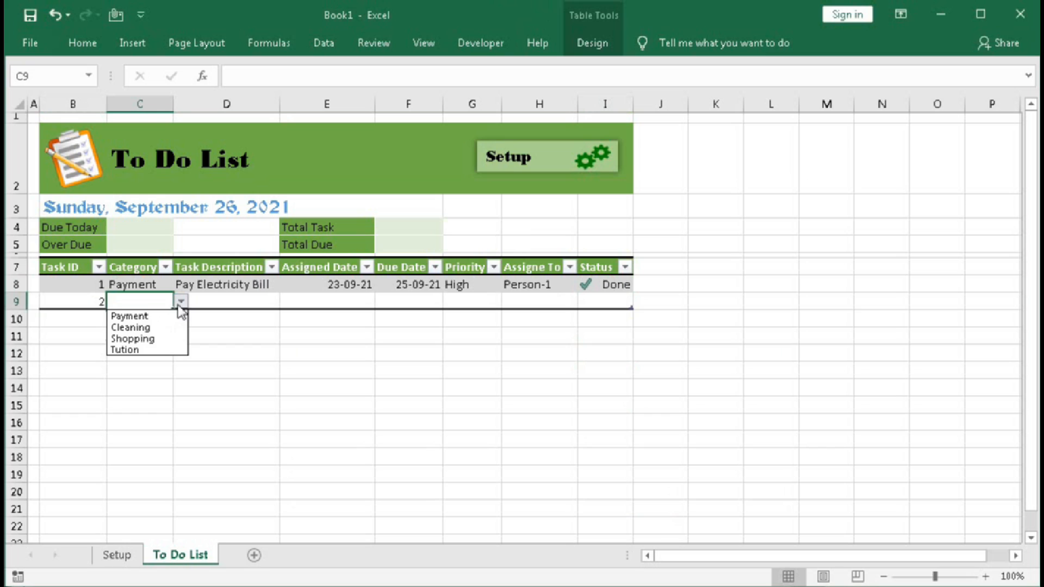
{"action": "left_click", "coordinate": [139, 328]}
{"action": "left_click", "coordinate": [230, 301]}
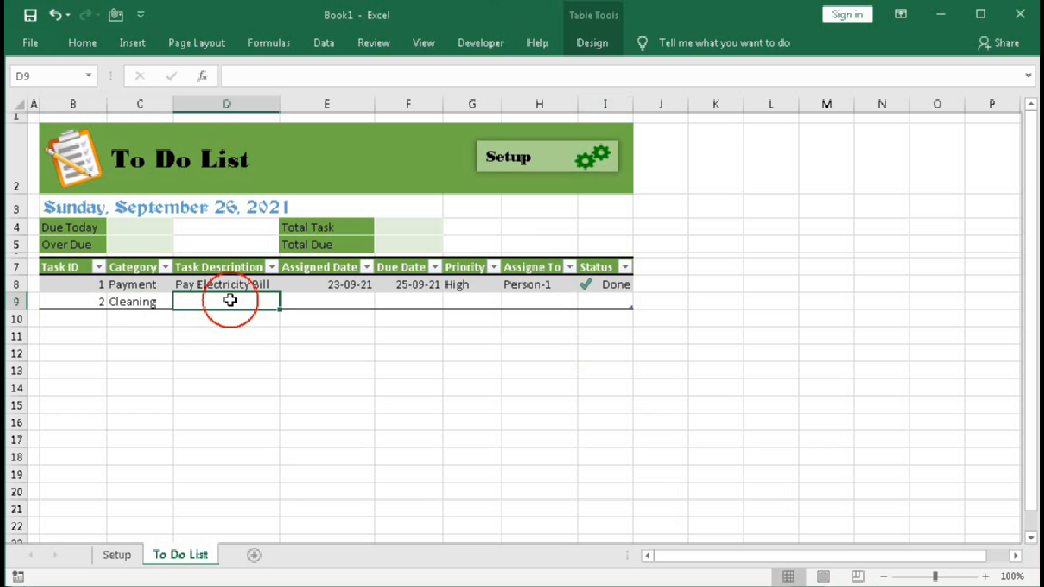
{"action": "type", "text": "Cle"}
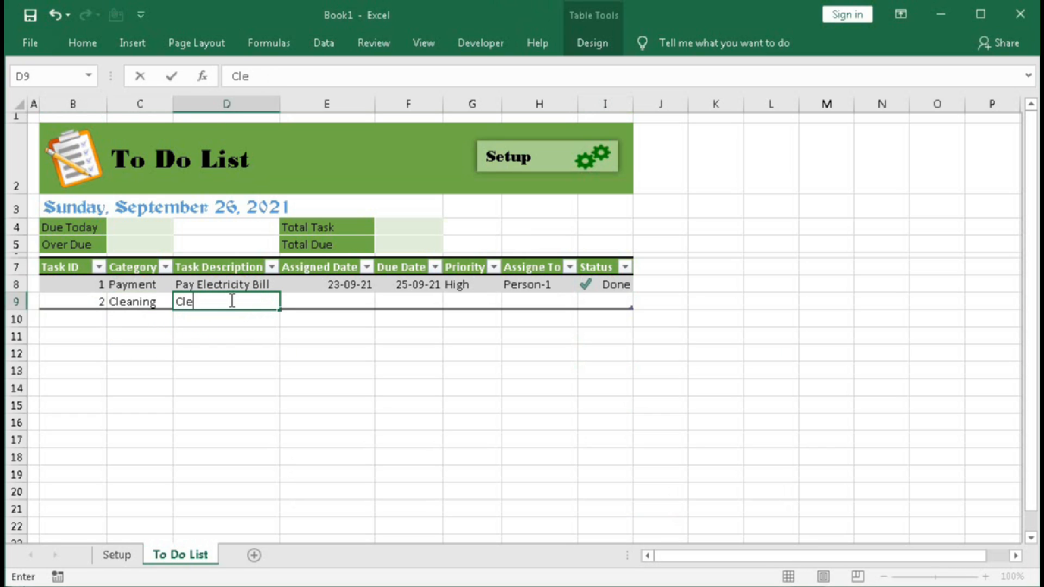
{"action": "type", "text": "an Kitchen"}
{"action": "key", "text": "Tab"}
Enter 25-09-21 as the second task's assigned date in E9 and 28-09-21 as its due date in F9.
{"action": "type", "text": "25"}
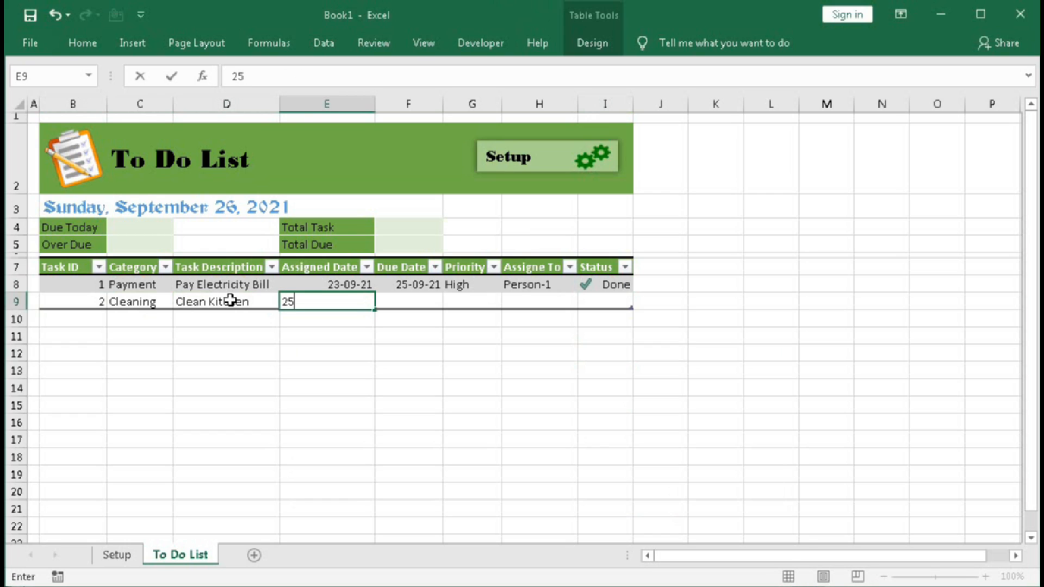
{"action": "type", "text": "-09-21"}
{"action": "key", "text": "Tab"}
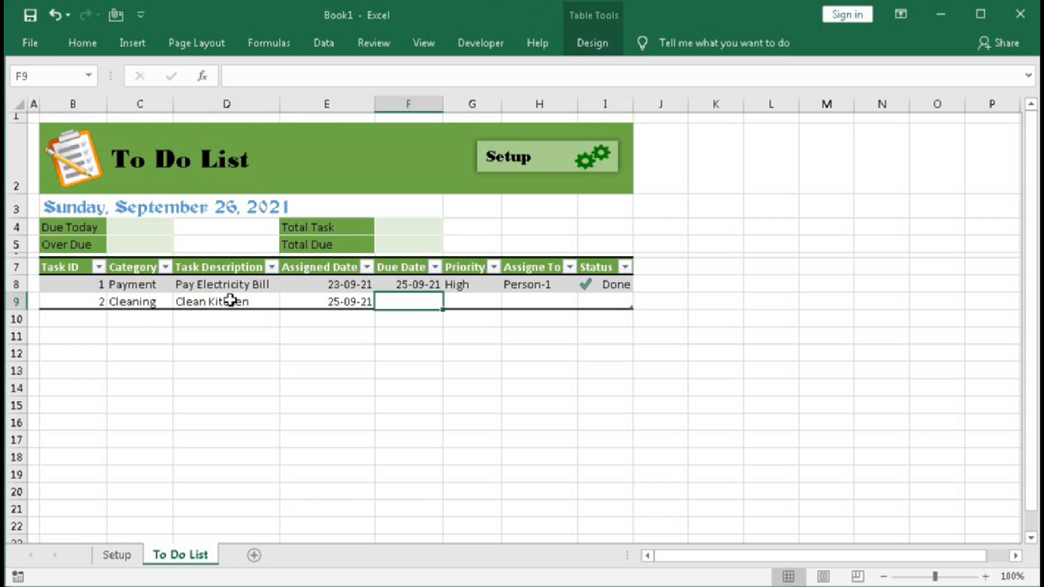
{"action": "type", "text": "2"}
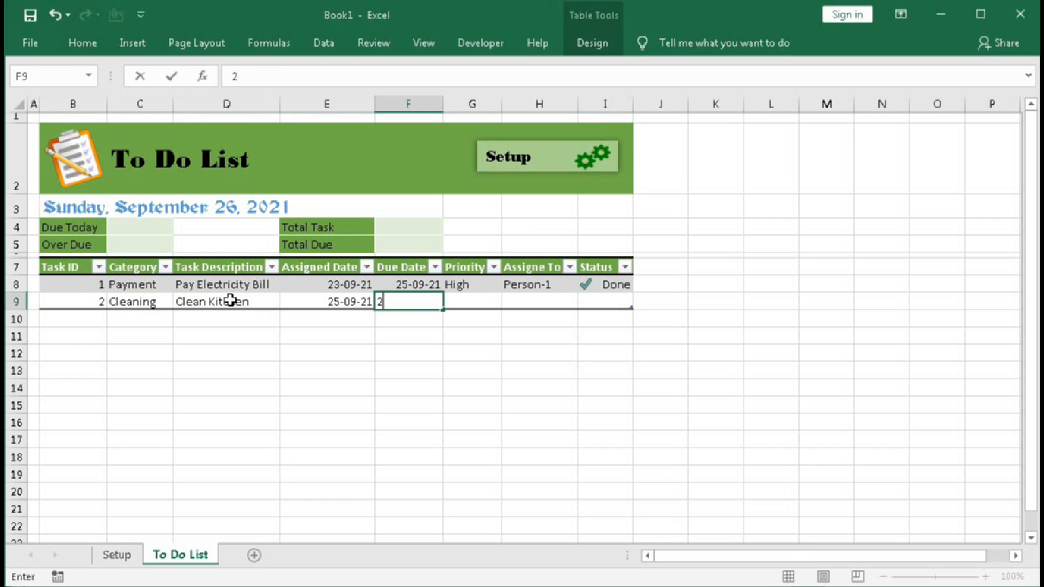
{"action": "type", "text": "8-09-21"}
{"action": "key", "text": "Tab"}
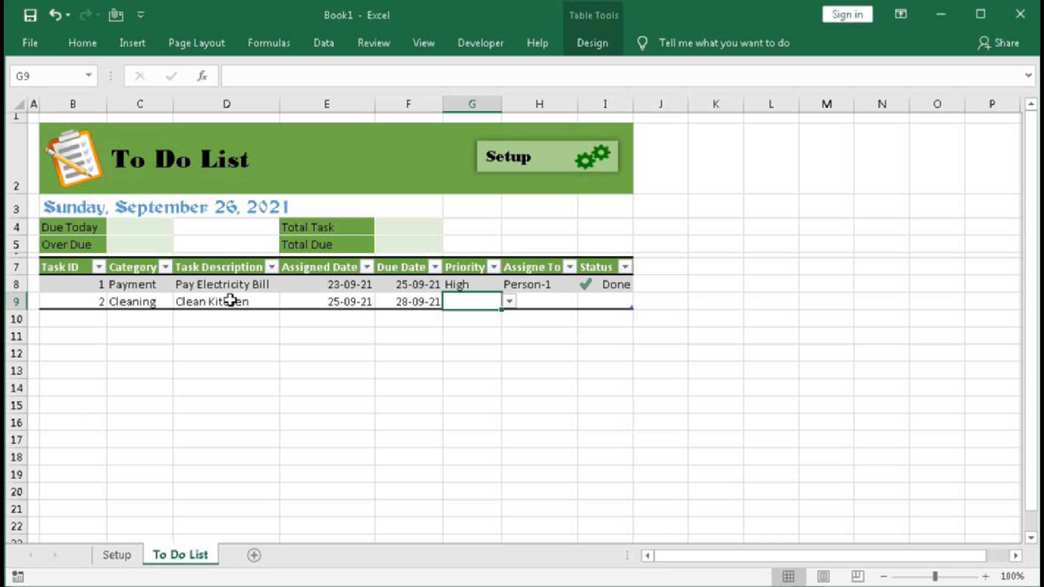
Set the second task's priority to Medium and assign it to Person-2 in row 9.
{"action": "left_click", "coordinate": [510, 302]}
{"action": "left_click", "coordinate": [467, 327]}
{"action": "left_click", "coordinate": [541, 301]}
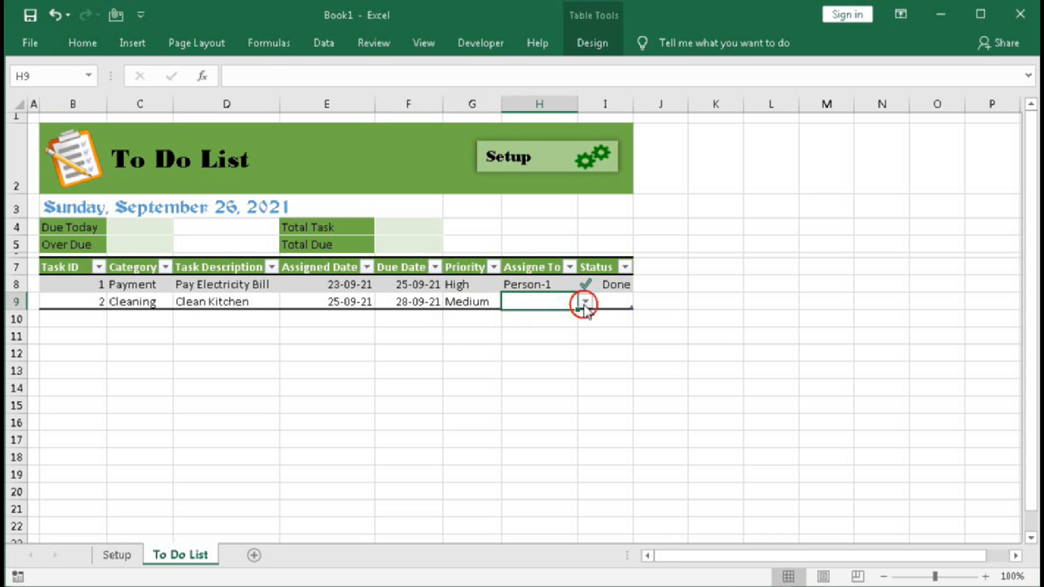
{"action": "left_click", "coordinate": [585, 302]}
{"action": "left_click", "coordinate": [533, 328]}
Mark the second task as done by entering 1 in its Status cell I9.
{"action": "left_click", "coordinate": [605, 300]}
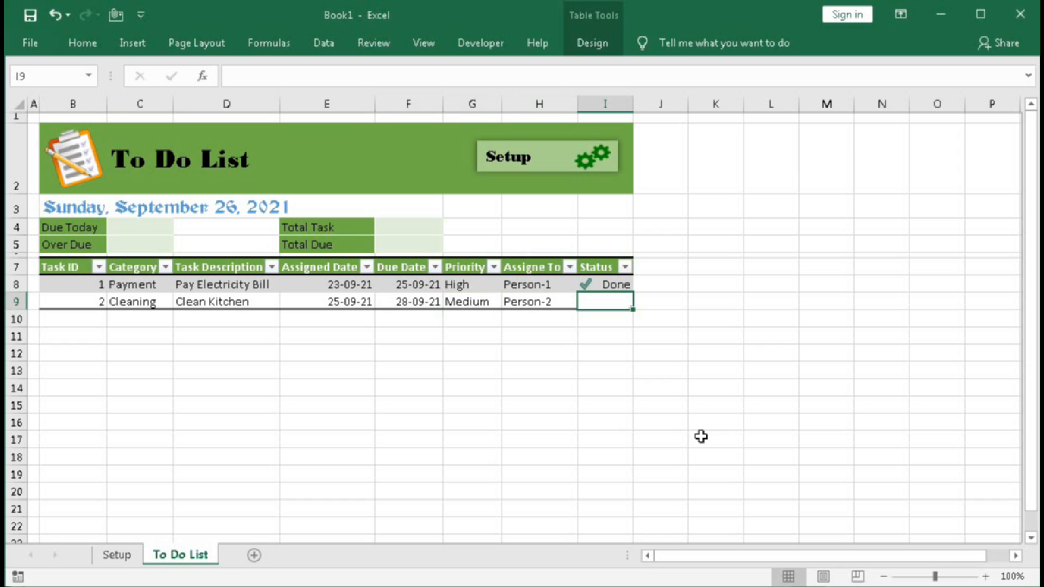
{"action": "type", "text": "1"}
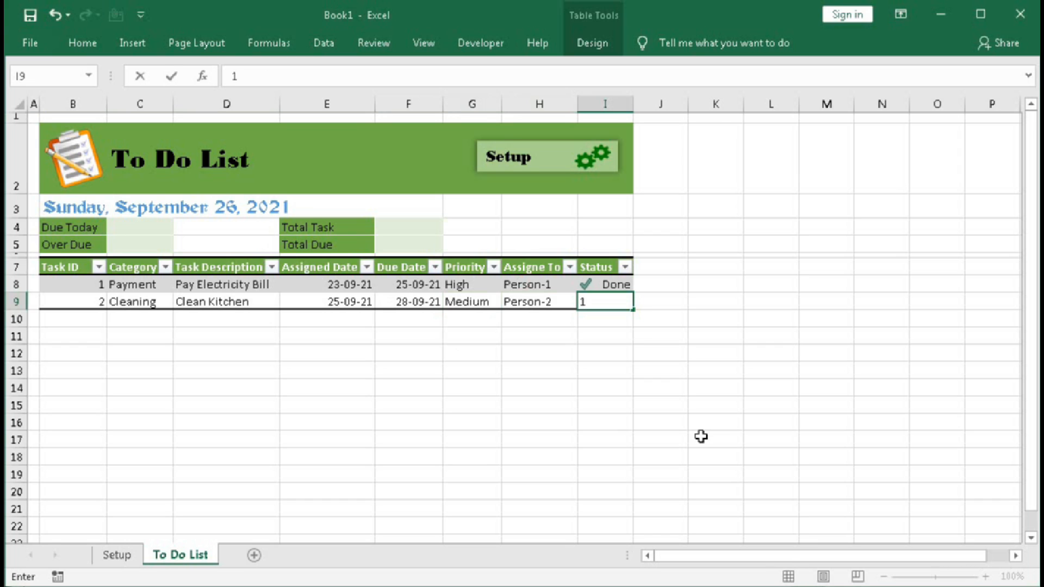
{"action": "key", "text": "Return"}
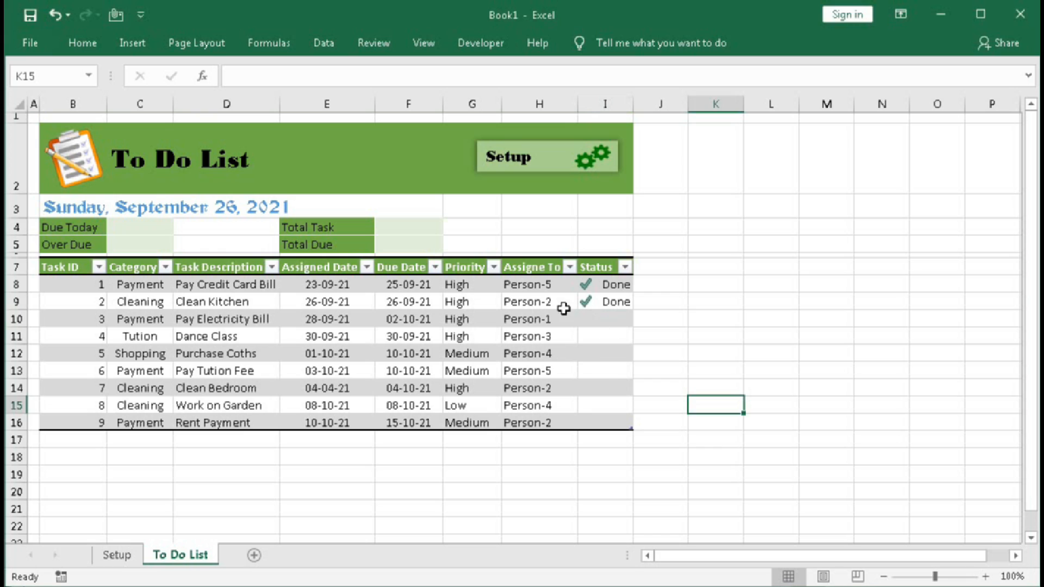
Clear the Status entries of the first two tasks in I8 and I9.
{"action": "left_click", "coordinate": [600, 287]}
{"action": "key", "text": "Delete"}
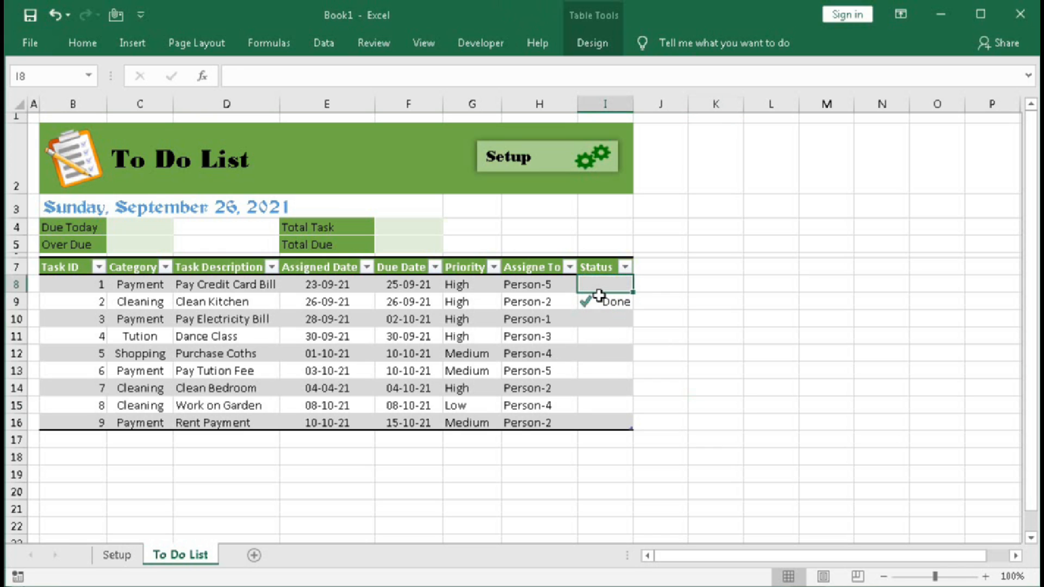
{"action": "left_click", "coordinate": [600, 301]}
{"action": "key", "text": "Delete"}
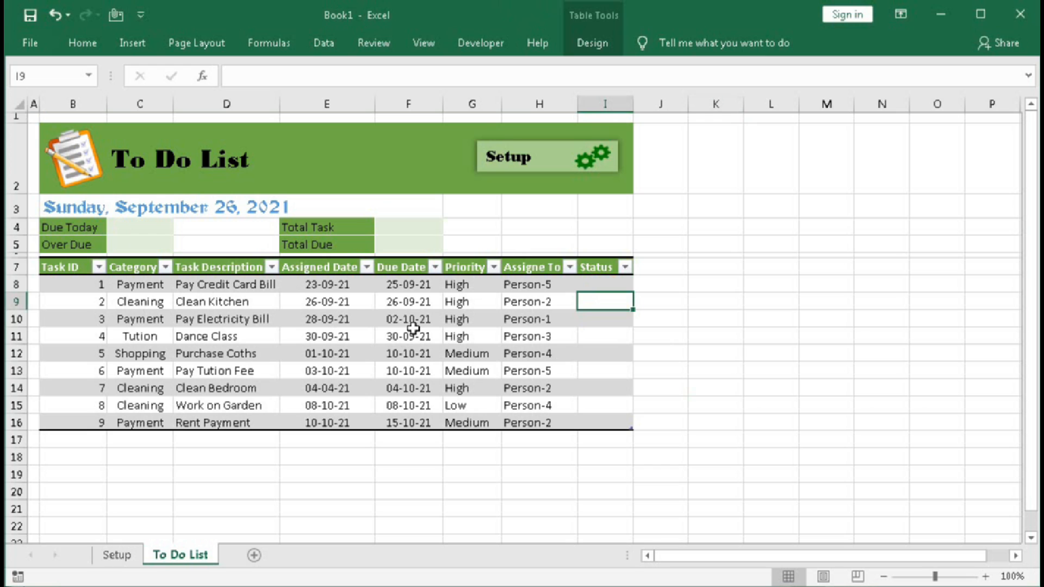
Start a new conditional formatting rule for task rows B8:I16 that uses a formula to determine which cells to format.
{"action": "left_click_drag", "start_coordinate": [87, 285], "coordinate": [611, 416]}
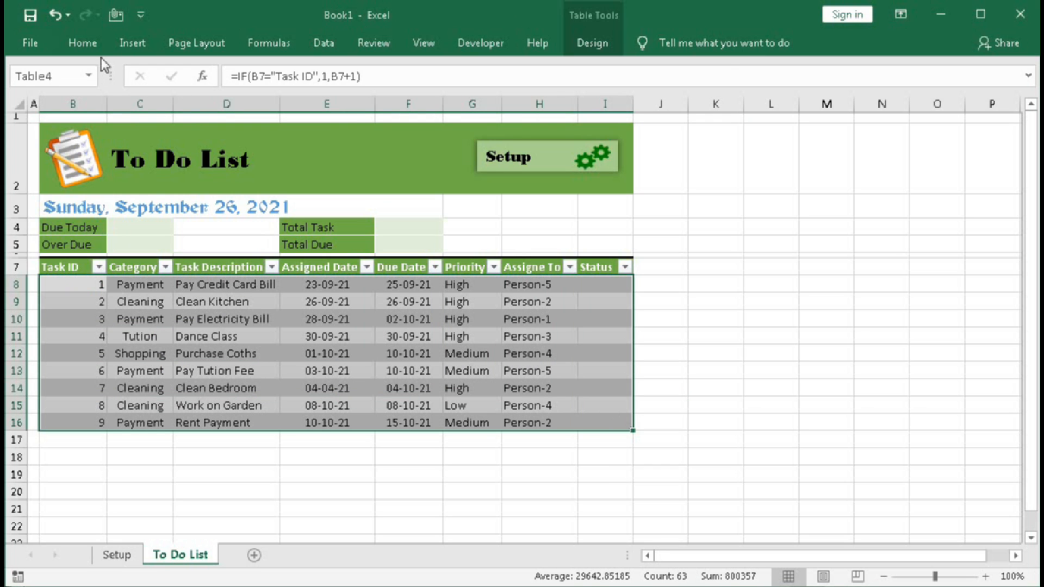
{"action": "left_click", "coordinate": [82, 43]}
{"action": "left_click", "coordinate": [673, 106]}
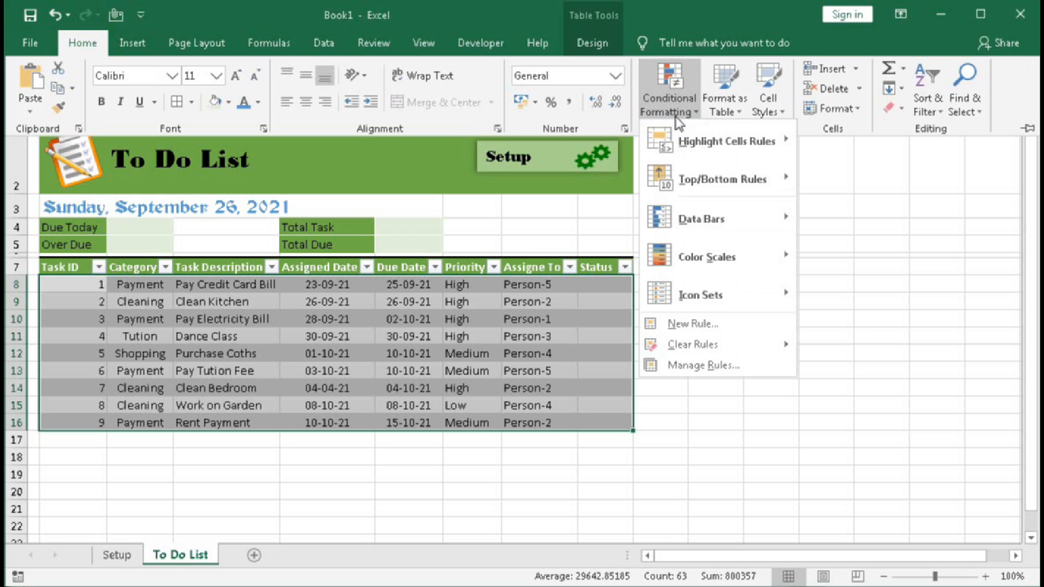
{"action": "left_click", "coordinate": [684, 325]}
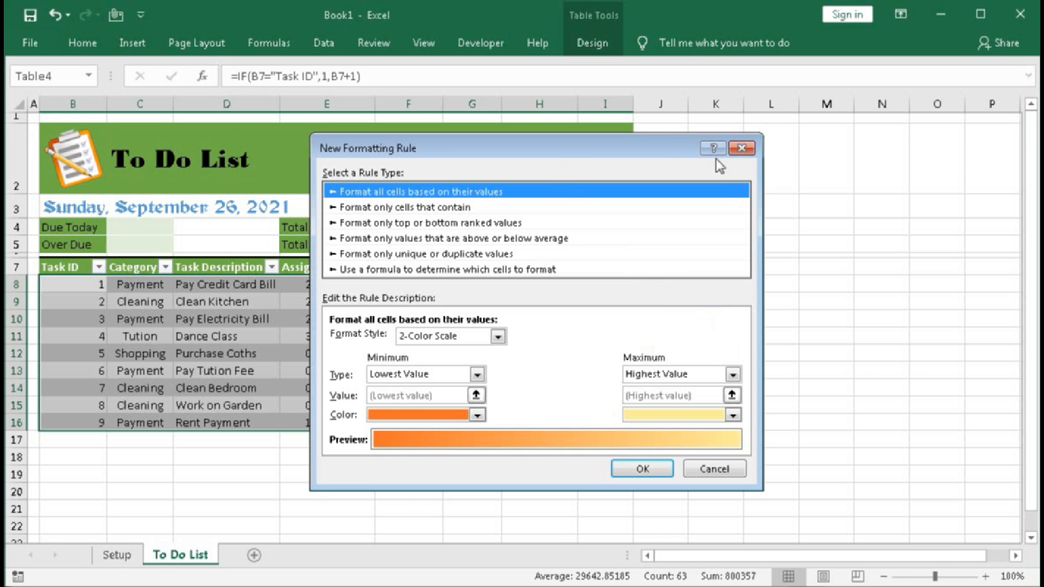
{"action": "left_click_drag", "start_coordinate": [546, 147], "coordinate": [788, 158]}
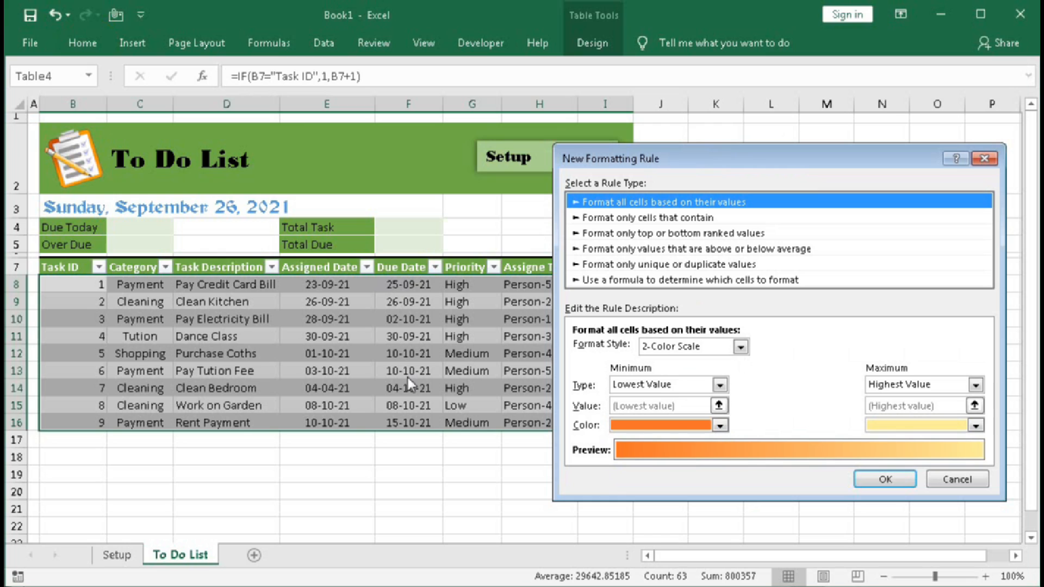
{"action": "left_click", "coordinate": [622, 282]}
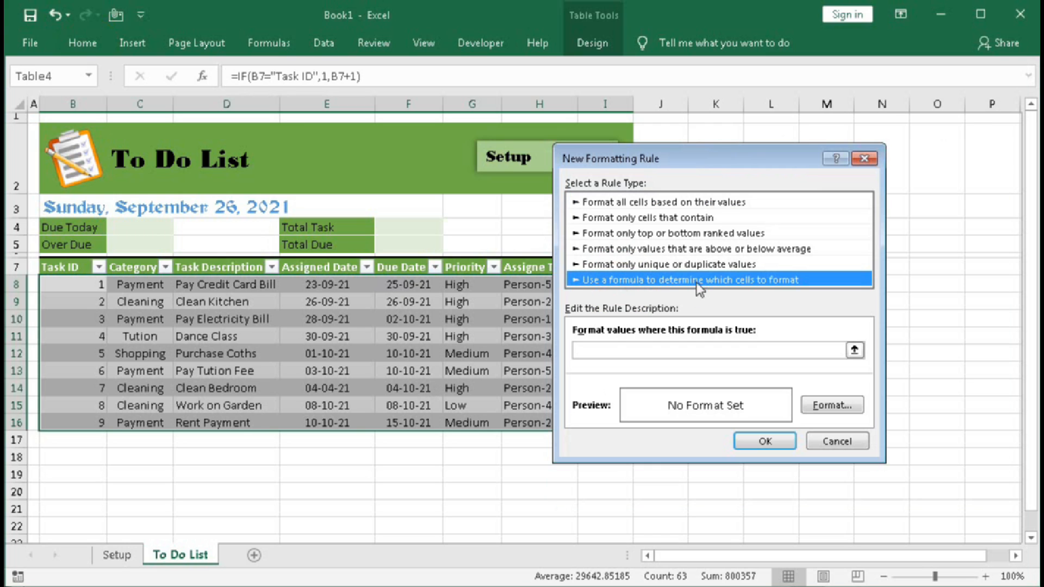
Enter =$F8 as the rule's formula, locking only the column of the first task's Due Date cell.
{"action": "left_click", "coordinate": [632, 346]}
{"action": "type", "text": "="}
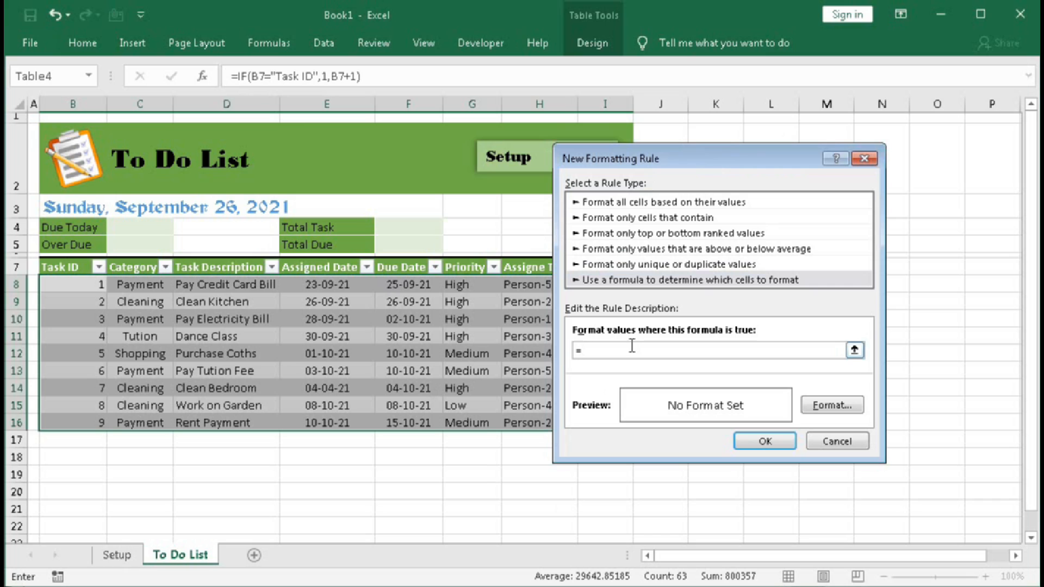
{"action": "left_click", "coordinate": [402, 285]}
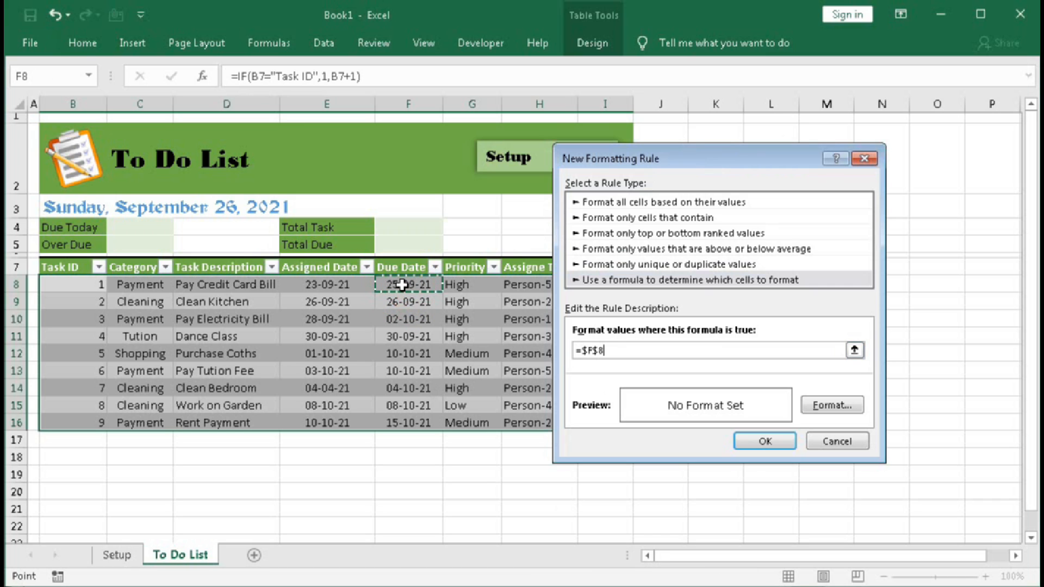
{"action": "key", "text": "F4"}
Give the due date rule a gold background fill and bold font, and apply it to the task rows.
{"action": "left_click", "coordinate": [819, 409]}
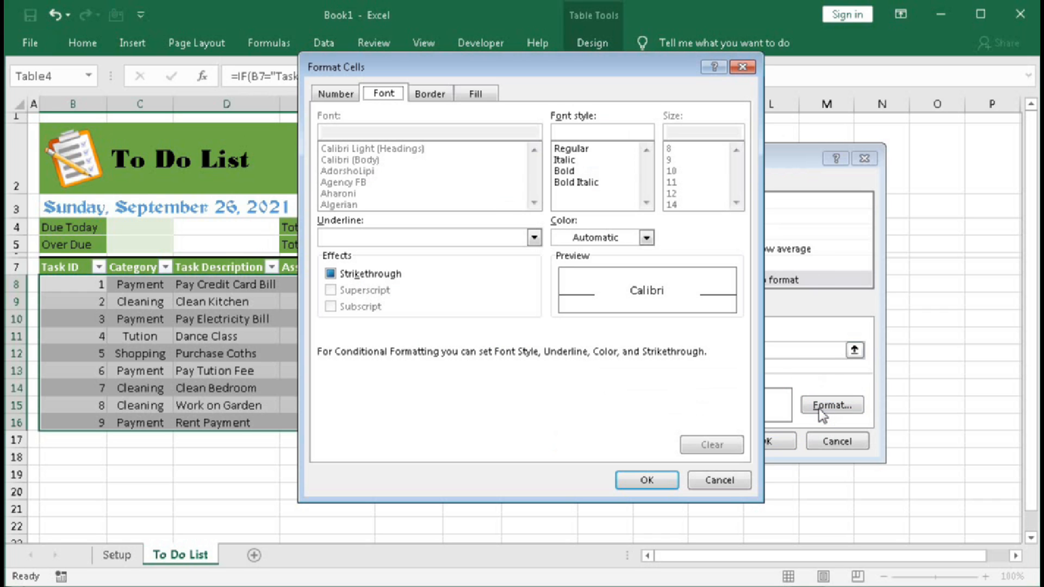
{"action": "left_click", "coordinate": [478, 93]}
{"action": "left_click", "coordinate": [443, 157]}
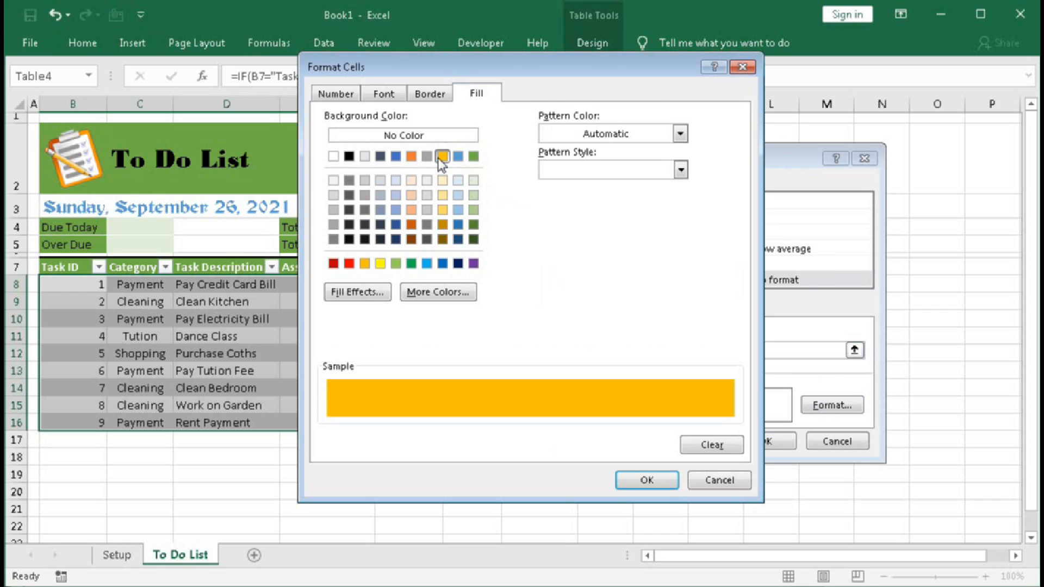
{"action": "left_click", "coordinate": [387, 97]}
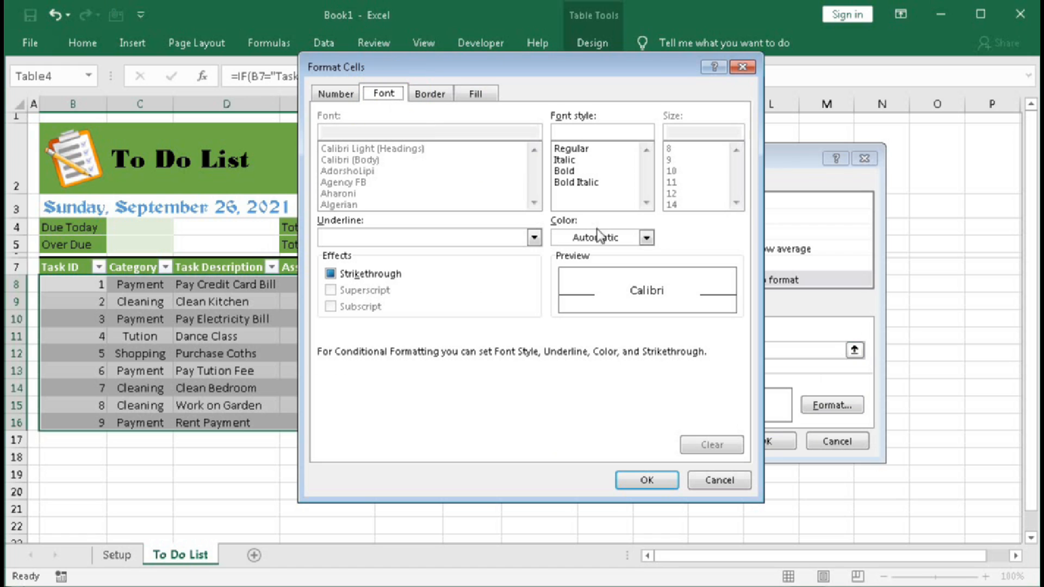
{"action": "left_click", "coordinate": [566, 172]}
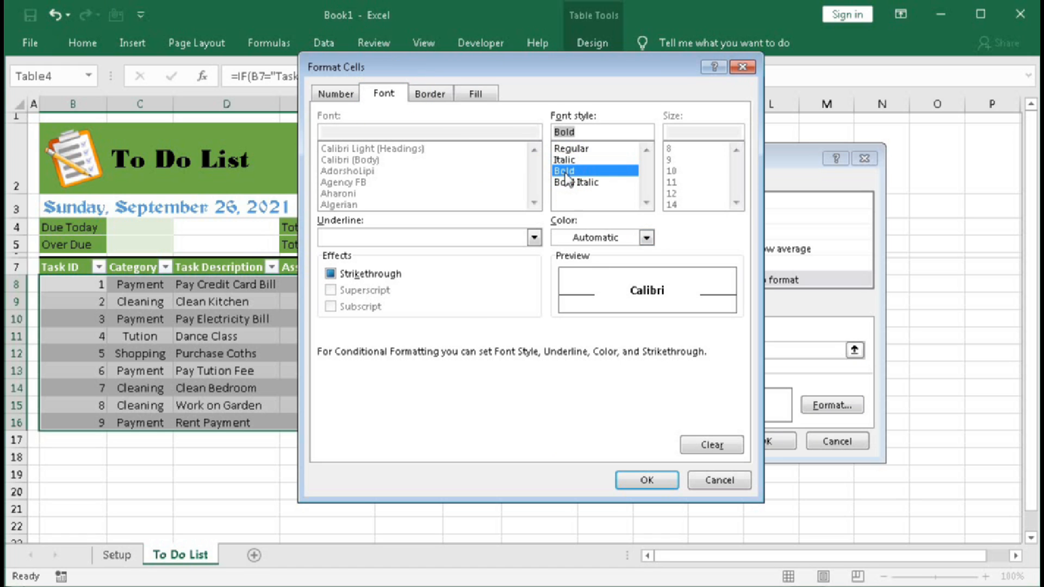
{"action": "left_click", "coordinate": [653, 482]}
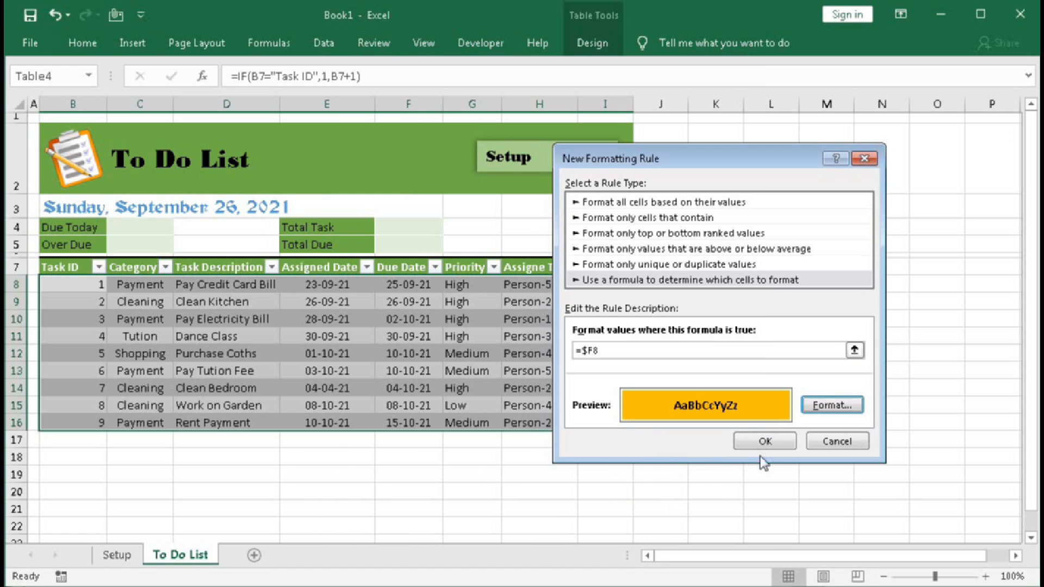
{"action": "left_click", "coordinate": [766, 442]}
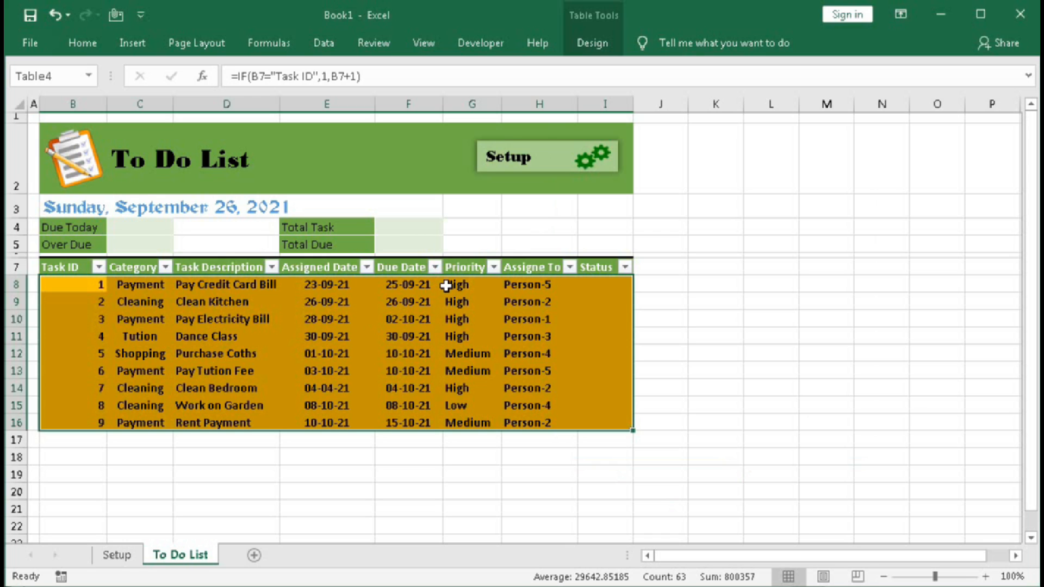
Edit the gold formatting rule so its formula reads =$F8=TODAY(), and apply the change to the table.
{"action": "left_click", "coordinate": [82, 44]}
{"action": "left_click", "coordinate": [668, 92]}
{"action": "left_click", "coordinate": [688, 331]}
{"action": "left_click", "coordinate": [691, 365]}
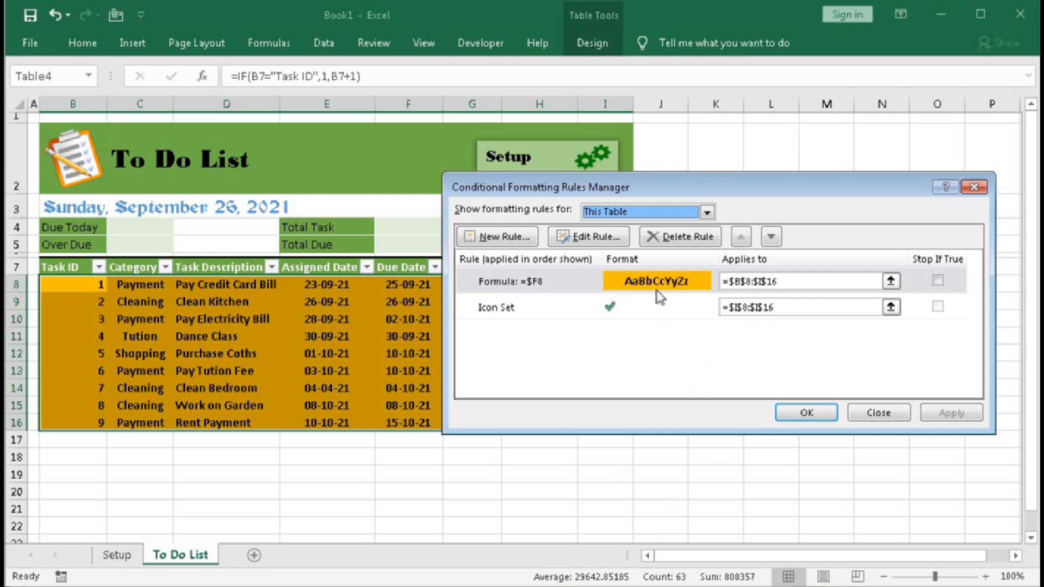
{"action": "left_click", "coordinate": [618, 272]}
{"action": "left_click", "coordinate": [602, 236]}
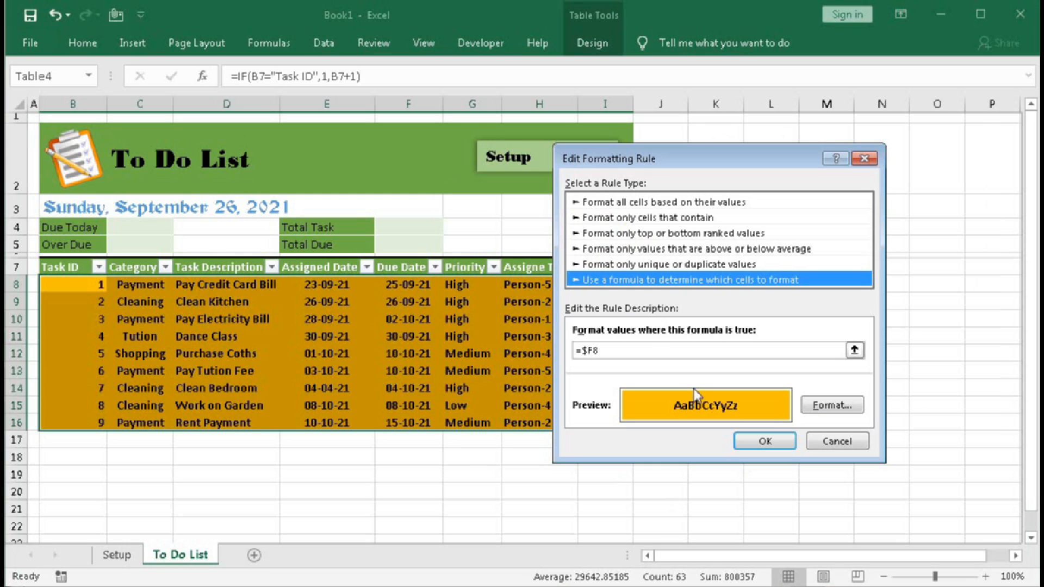
{"action": "left_click", "coordinate": [581, 350]}
{"action": "left_click", "coordinate": [627, 352]}
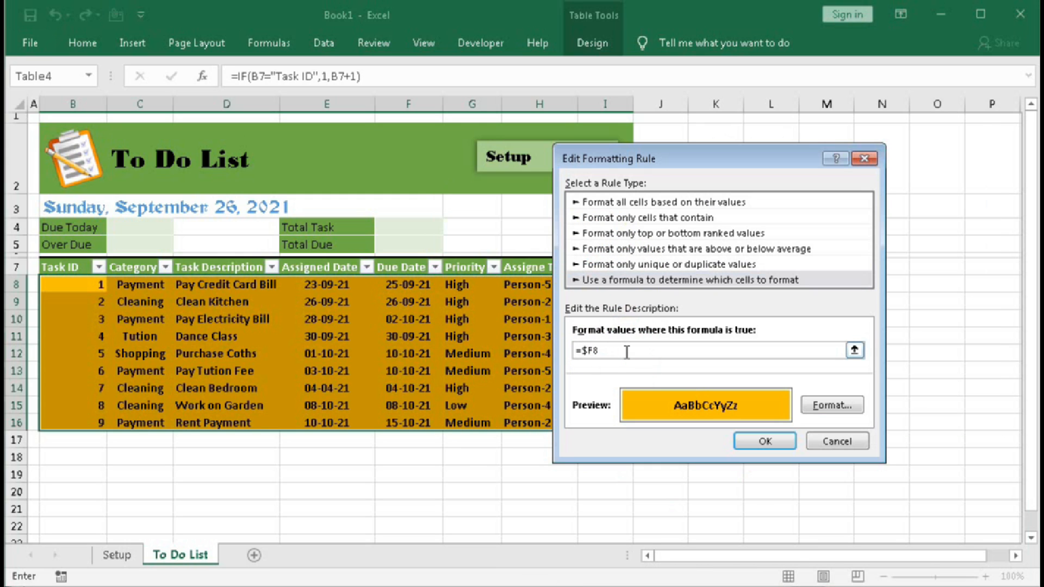
{"action": "type", "text": "=today("}
{"action": "left_click", "coordinate": [756, 438]}
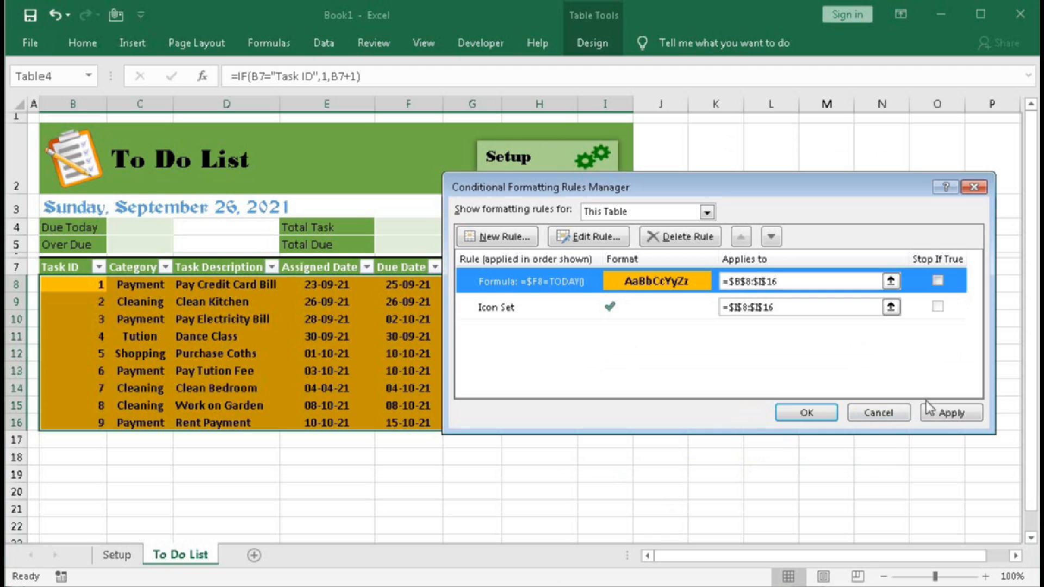
{"action": "left_click", "coordinate": [939, 412]}
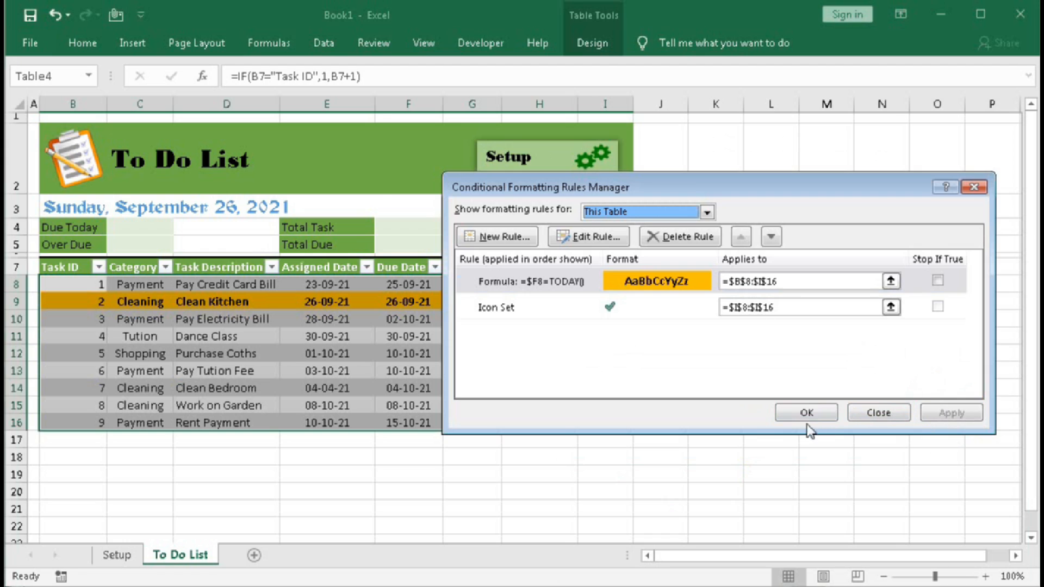
{"action": "left_click", "coordinate": [807, 416]}
{"action": "left_click", "coordinate": [328, 333]}
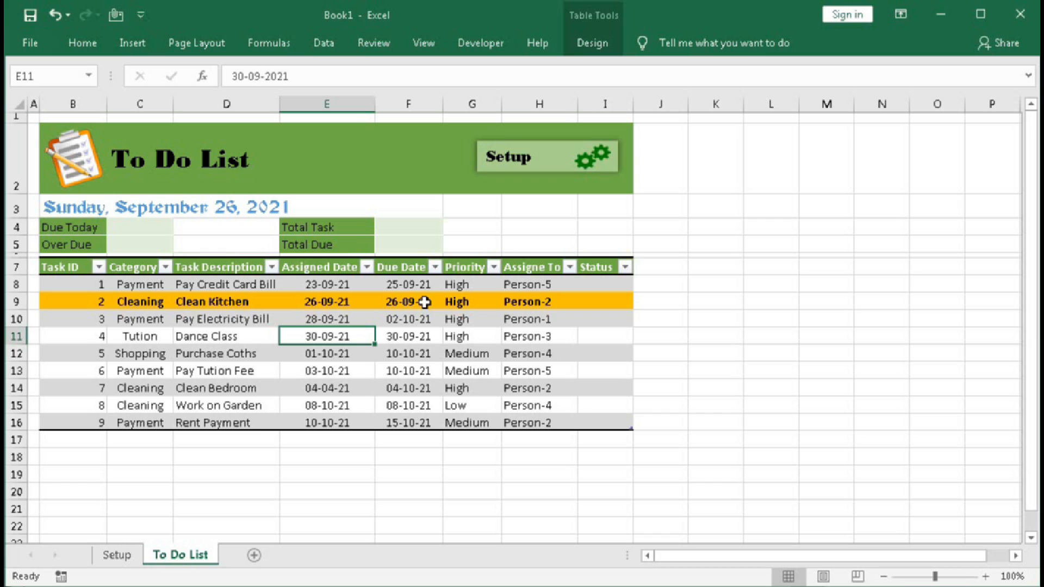
{"action": "left_click", "coordinate": [268, 207]}
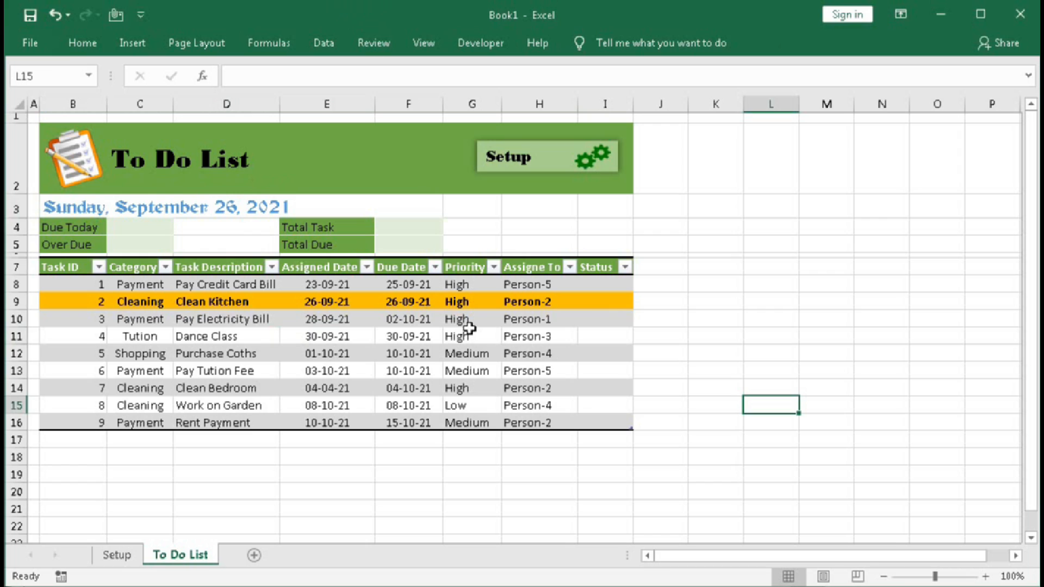
Mark the Pay Credit Card Bill task as done by entering 1 in its Status cell I8.
{"action": "left_click", "coordinate": [600, 283]}
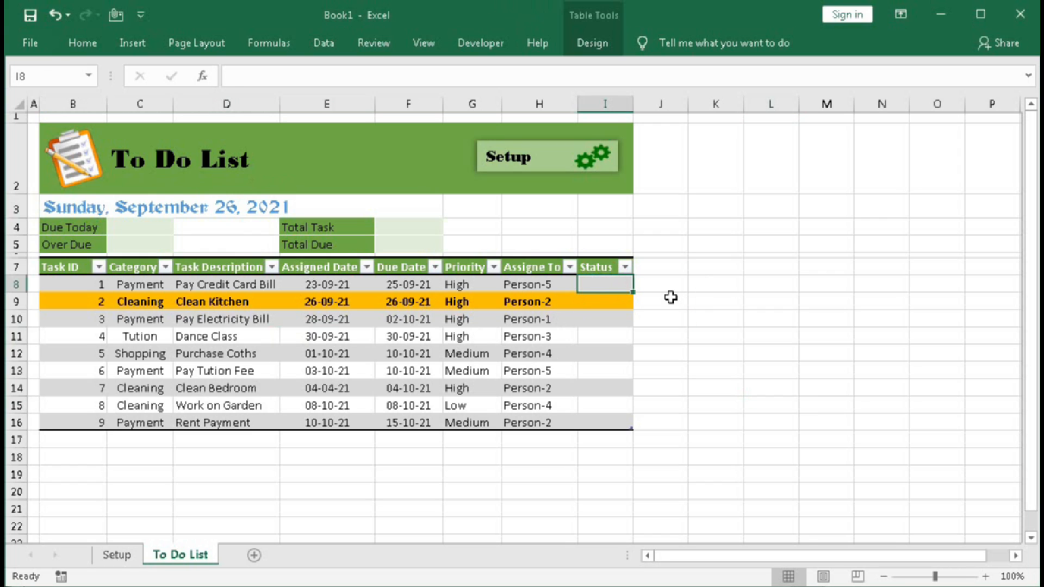
{"action": "type", "text": "1"}
{"action": "key", "text": "Return"}
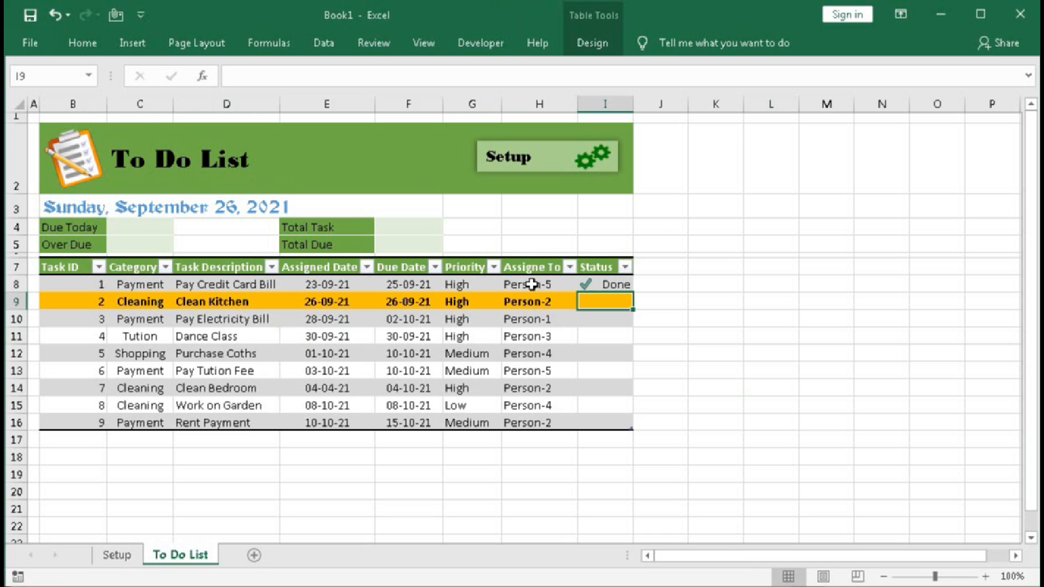
Start another formula-based conditional formatting rule covering all task rows in B8:I16, keeping the Status column in view.
{"action": "left_click_drag", "start_coordinate": [77, 282], "coordinate": [588, 419]}
{"action": "left_click", "coordinate": [82, 42]}
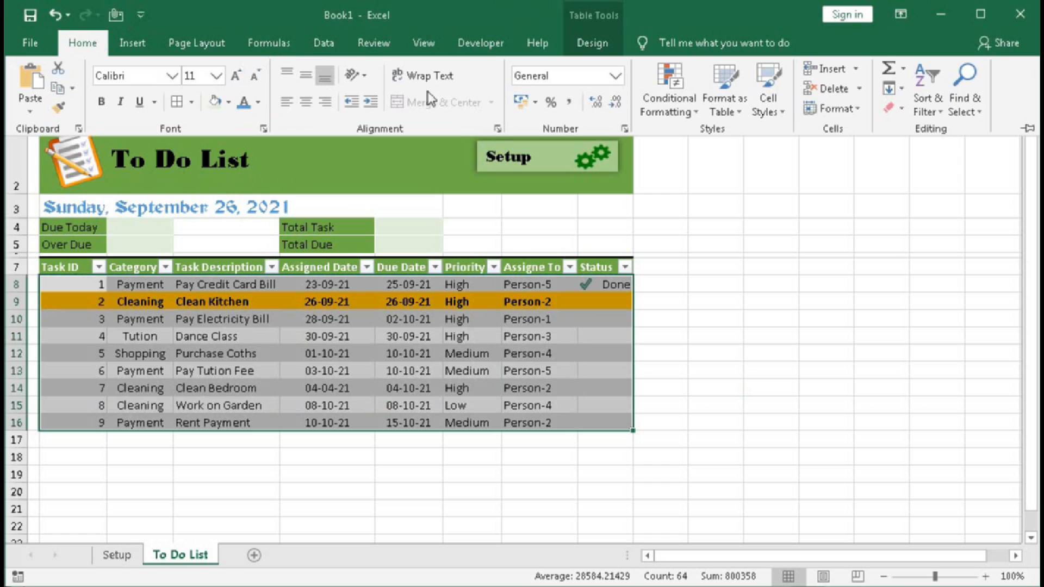
{"action": "left_click", "coordinate": [669, 95]}
{"action": "mouse_move", "coordinate": [692, 305]}
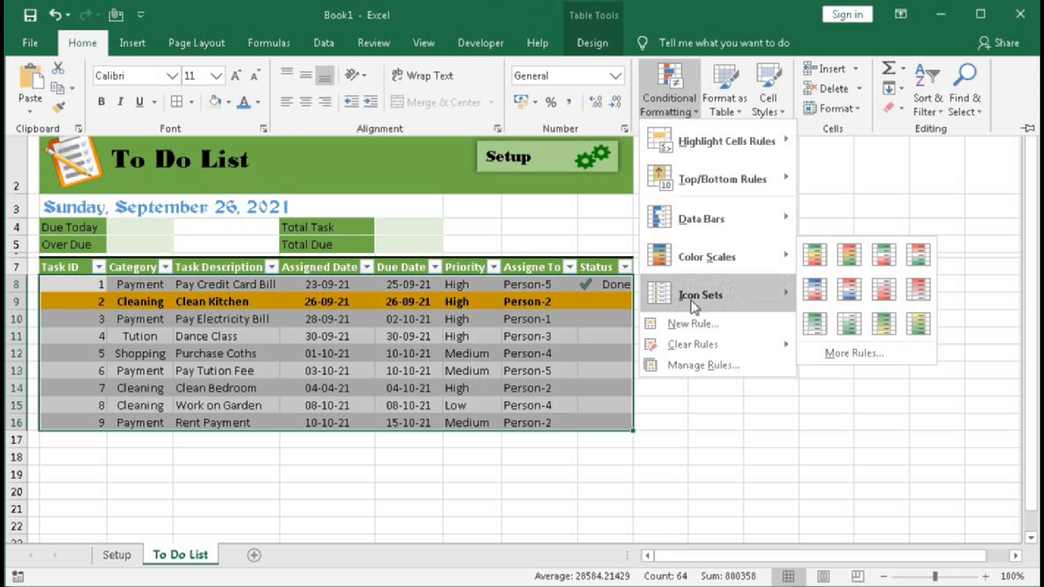
{"action": "left_click", "coordinate": [692, 323]}
{"action": "left_click", "coordinate": [566, 261]}
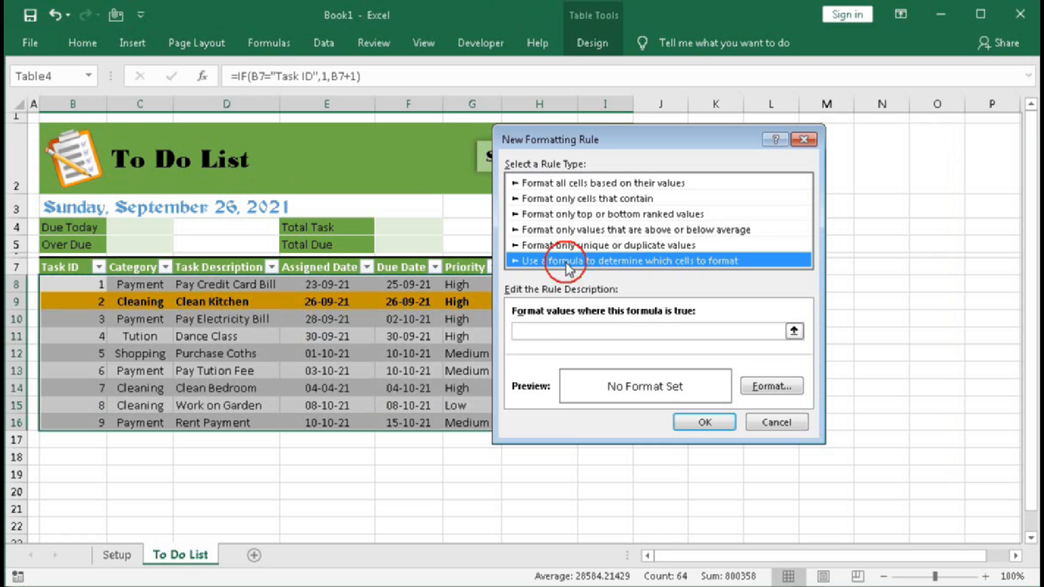
{"action": "left_click", "coordinate": [550, 331]}
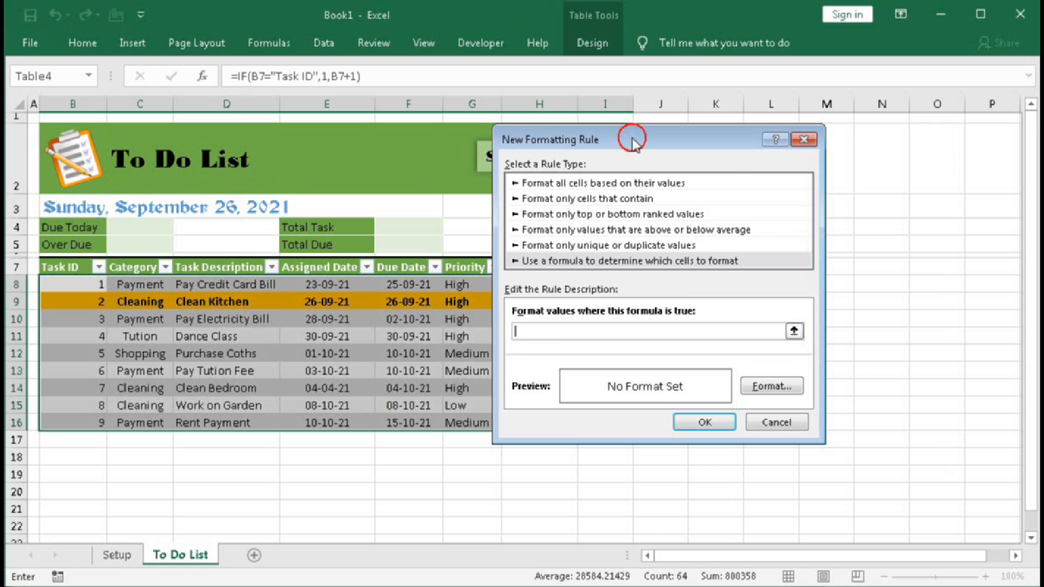
{"action": "left_click_drag", "start_coordinate": [631, 136], "coordinate": [790, 143]}
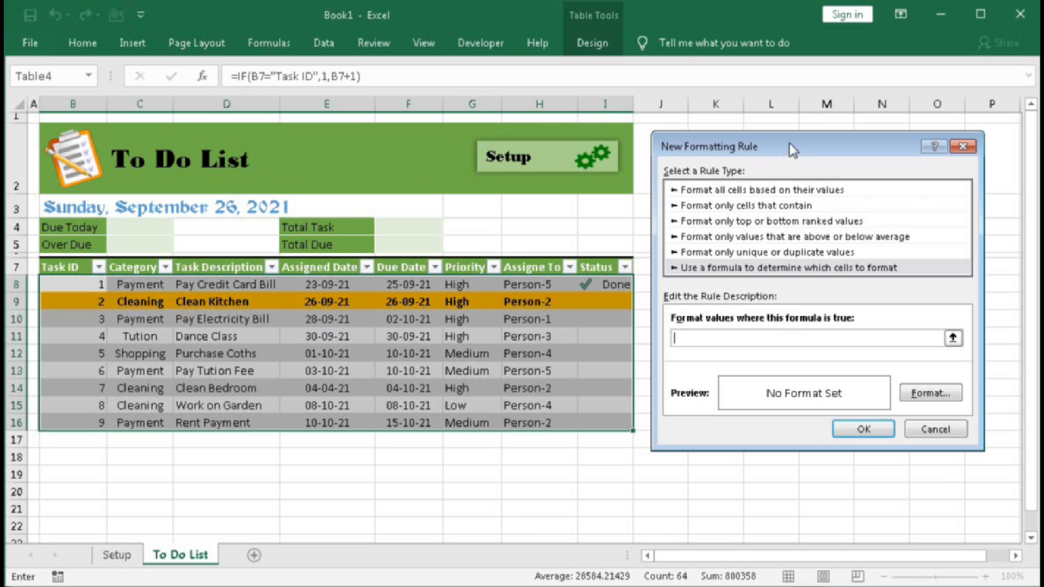
Enter =$I8=1 as the new rule's formula, with only the Status column locked.
{"action": "type", "text": "="}
{"action": "left_click", "coordinate": [613, 284]}
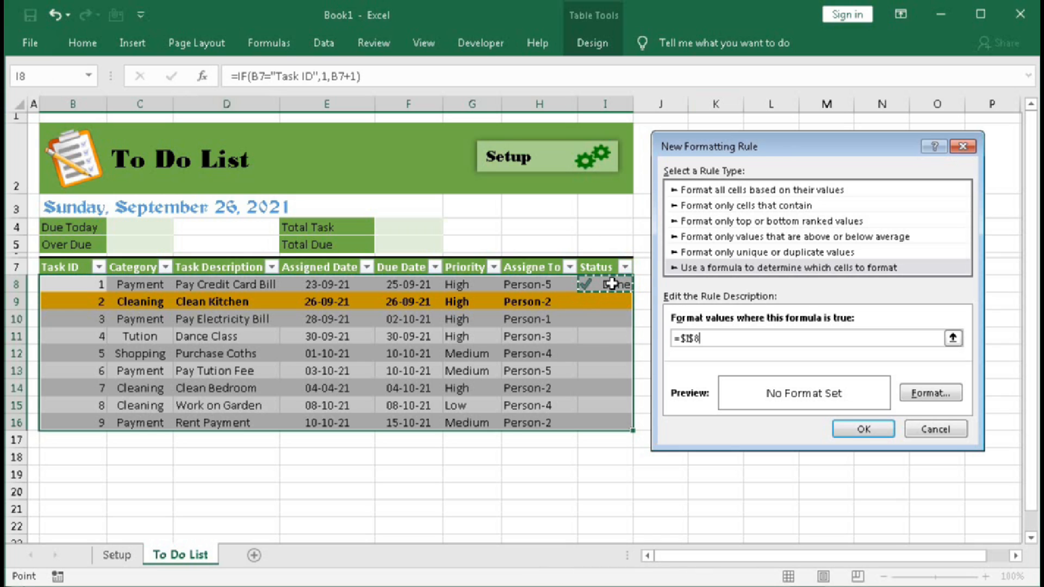
{"action": "key", "text": "F4"}
{"action": "key", "text": "F4"}
{"action": "key", "text": "F4"}
{"action": "key", "text": "F4"}
{"action": "type", "text": "=1"}
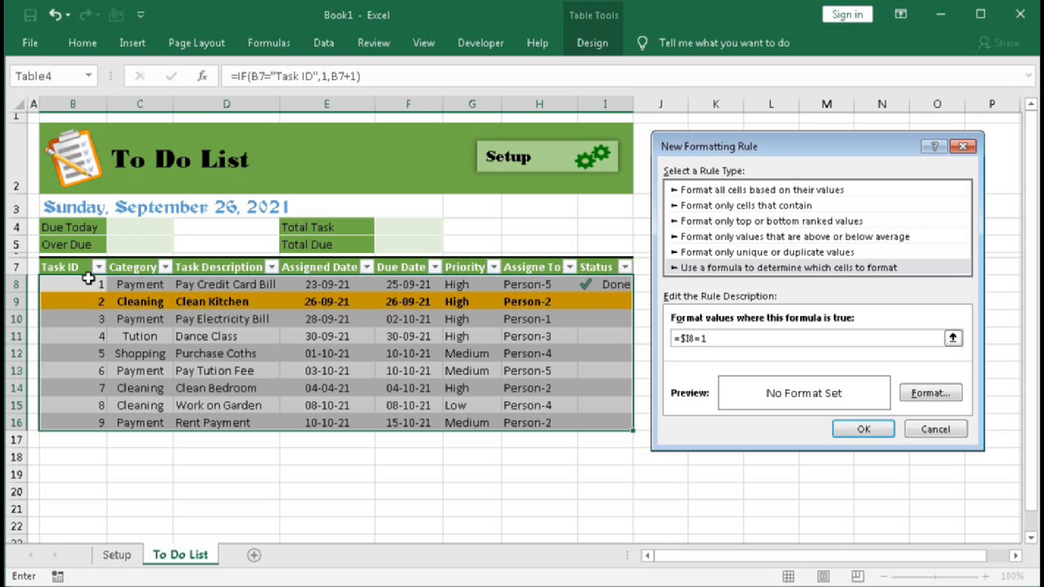
Give the =$I8=1 rule a strikethrough font in grey, and create the rule.
{"action": "left_click", "coordinate": [931, 393]}
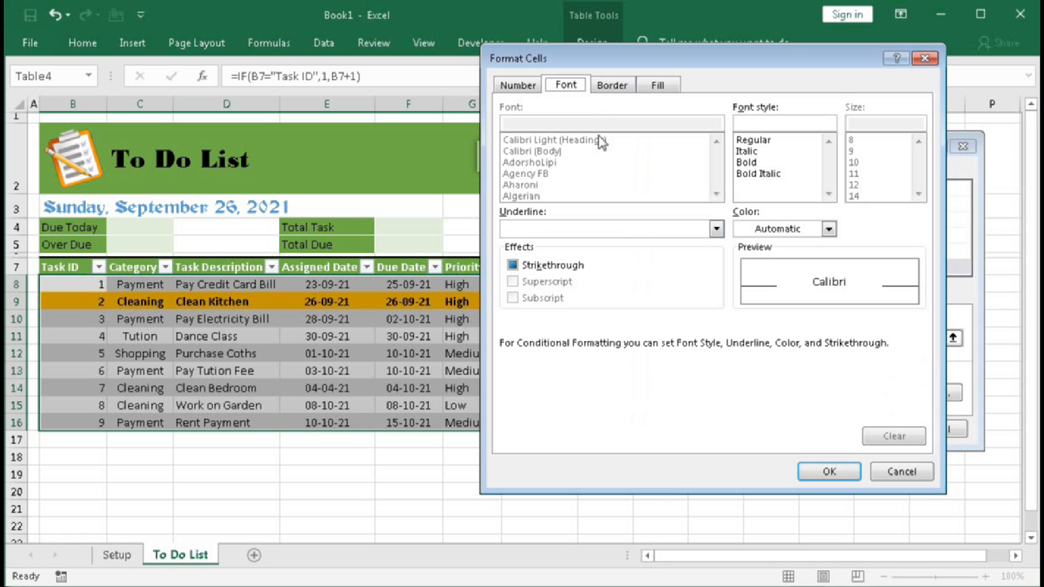
{"action": "left_click", "coordinate": [513, 266]}
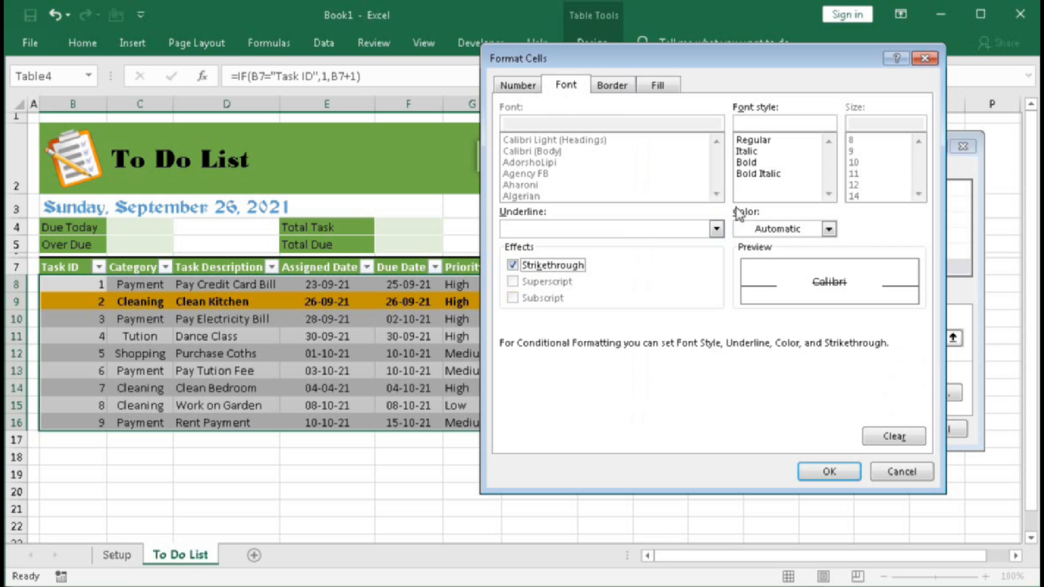
{"action": "left_click", "coordinate": [829, 229]}
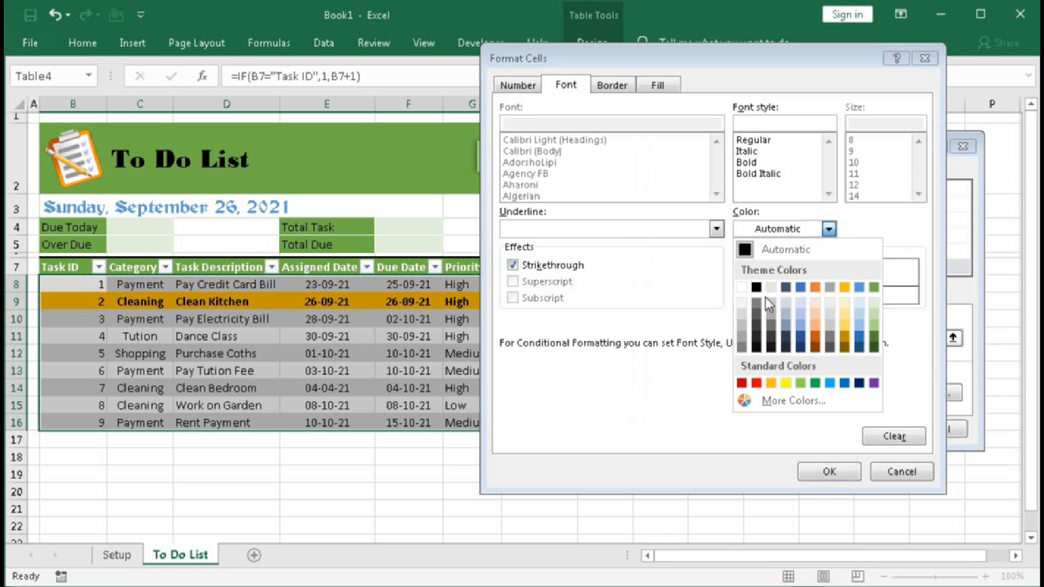
{"action": "left_click", "coordinate": [743, 336]}
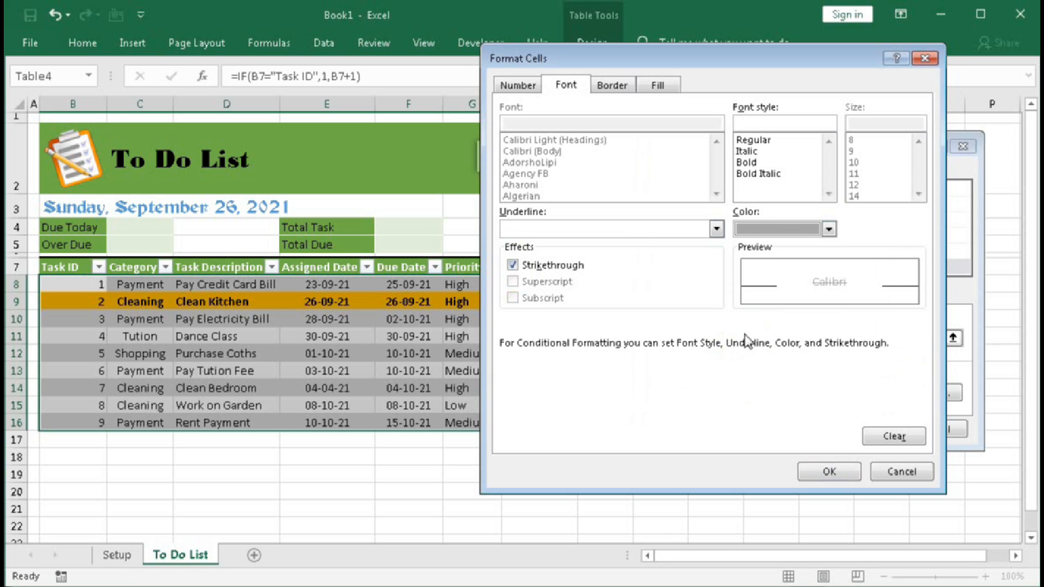
{"action": "left_click", "coordinate": [829, 472]}
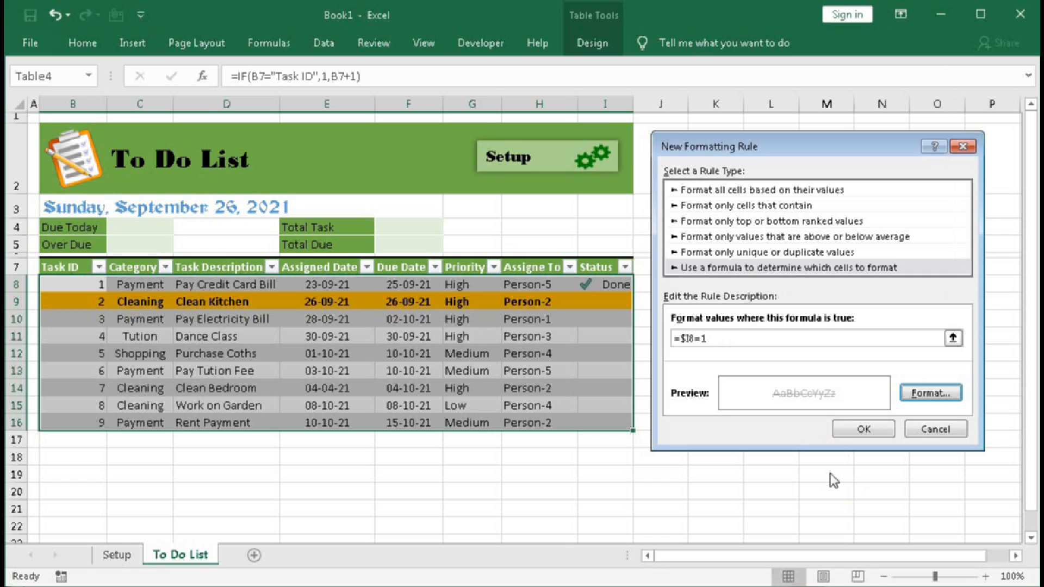
{"action": "left_click", "coordinate": [862, 430]}
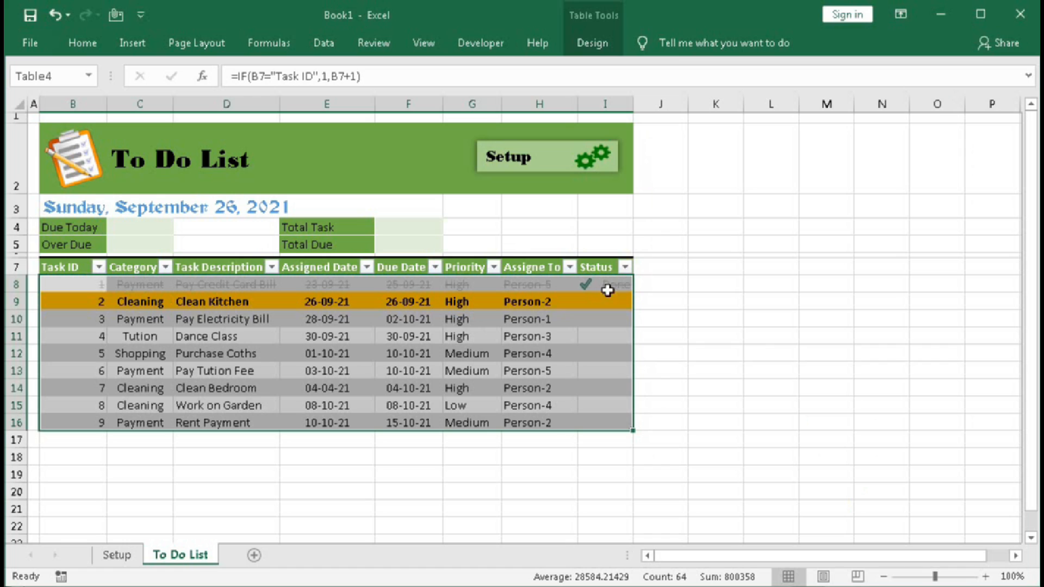
Change the range that the =$I8=1 formatting rule applies to so it reads =$B$8:$H$16, excluding the Status column.
{"action": "left_click", "coordinate": [593, 43]}
{"action": "left_click", "coordinate": [82, 43]}
{"action": "left_click", "coordinate": [670, 90]}
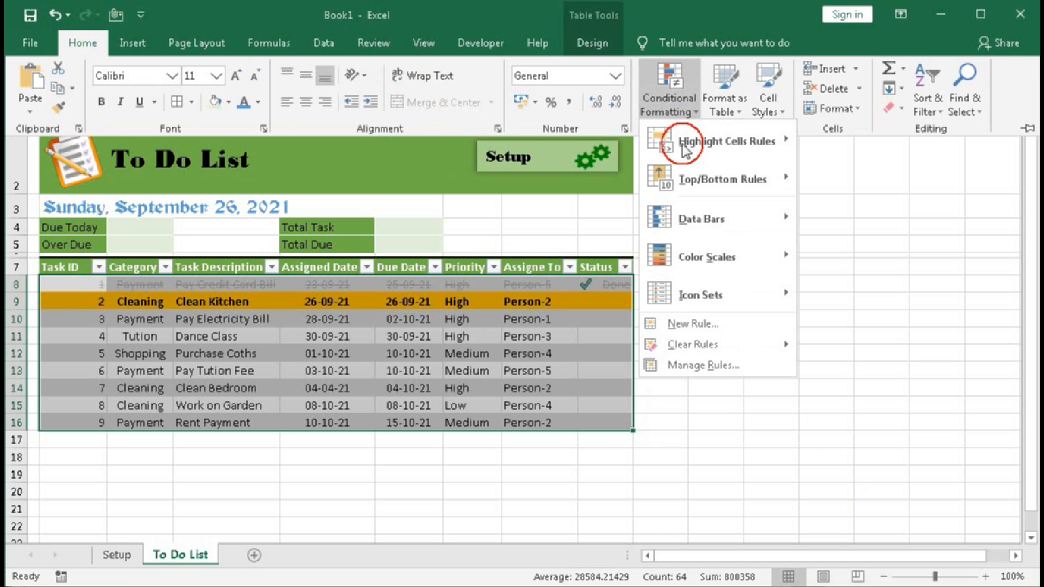
{"action": "left_click", "coordinate": [726, 365]}
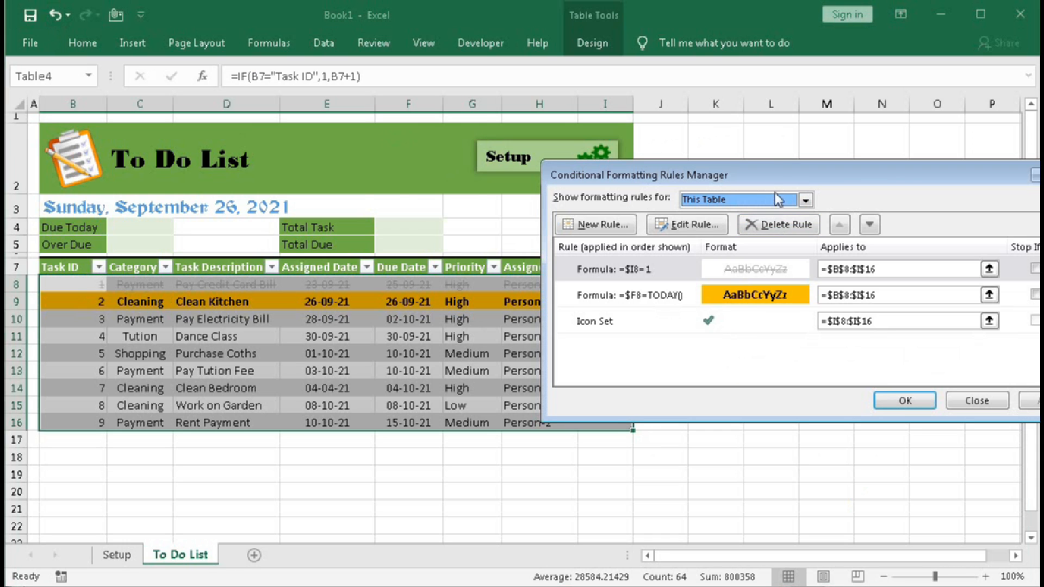
{"action": "left_click_drag", "start_coordinate": [768, 173], "coordinate": [508, 335]}
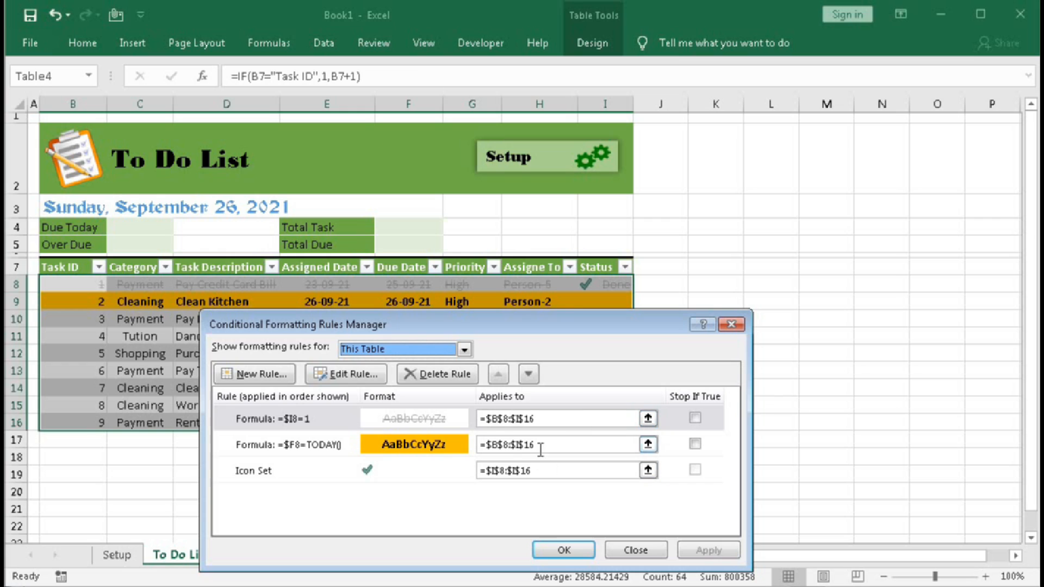
{"action": "left_click", "coordinate": [526, 419]}
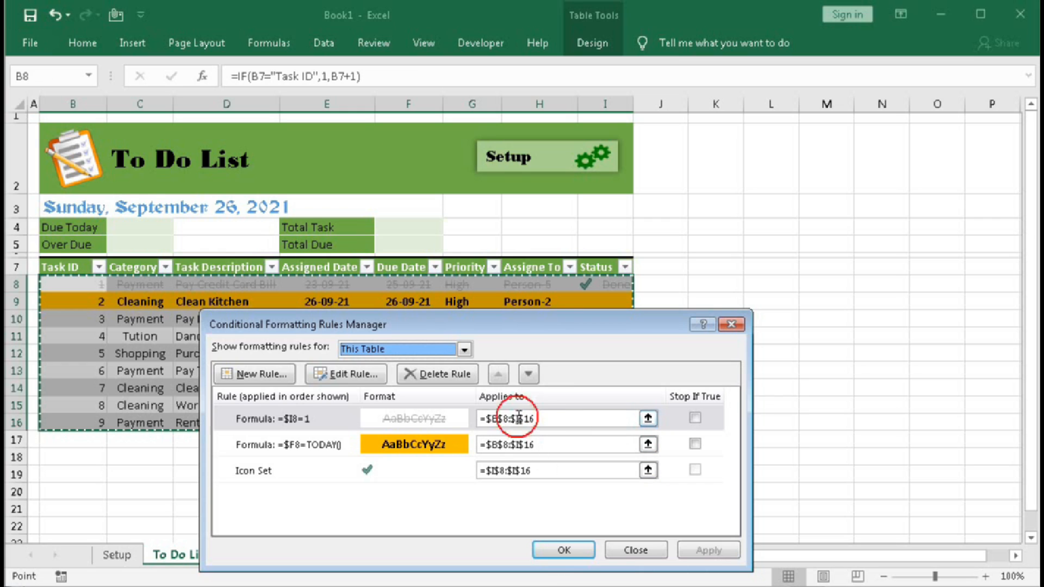
{"action": "key", "text": "BackSpace"}
{"action": "type", "text": "H"}
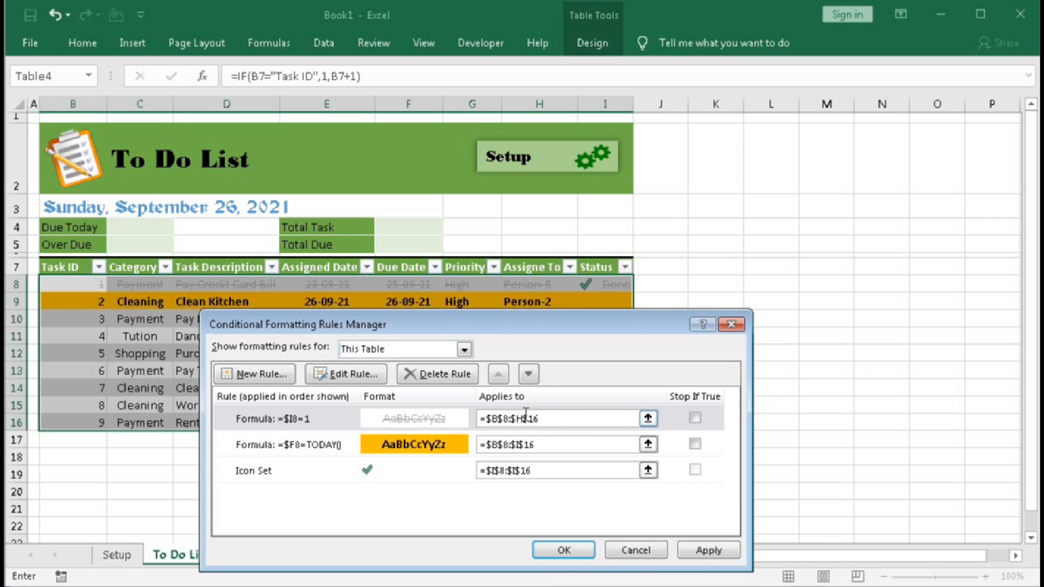
{"action": "left_click", "coordinate": [707, 550]}
{"action": "left_click", "coordinate": [564, 551]}
{"action": "left_click", "coordinate": [777, 375]}
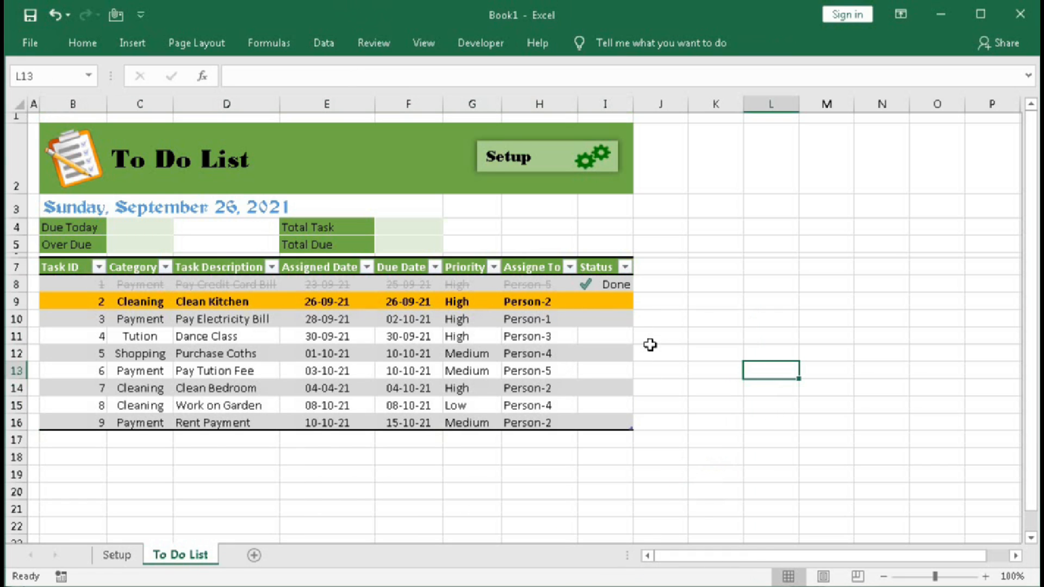
Enter 1 as the status of Clean Kitchen, Pay Electricity Bill and Dance Class in I9:I11, and clear the Dance Class status again.
{"action": "left_click", "coordinate": [612, 307]}
{"action": "type", "text": "1"}
{"action": "key", "text": "Return"}
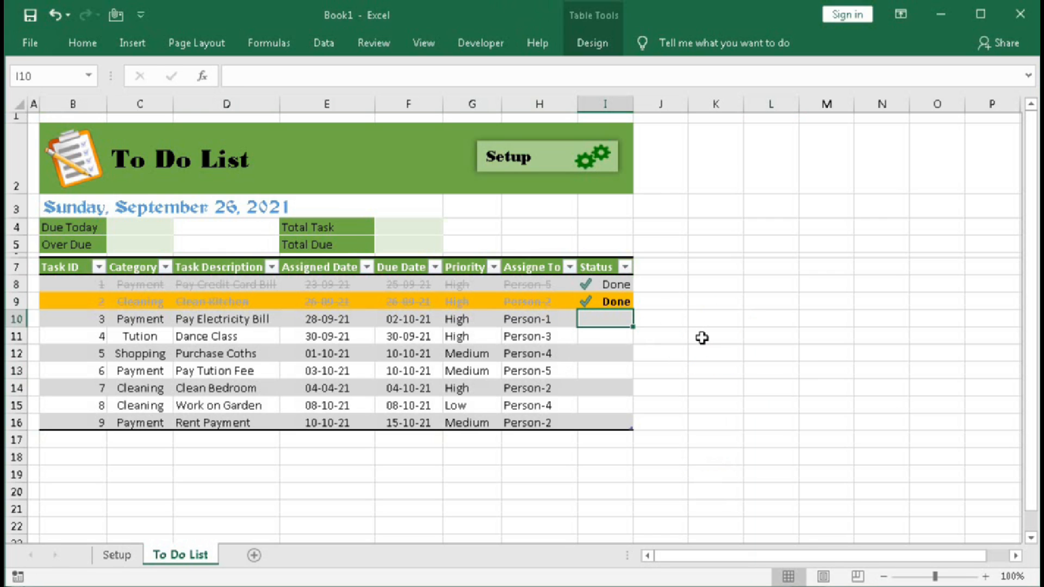
{"action": "type", "text": "1"}
{"action": "key", "text": "Return"}
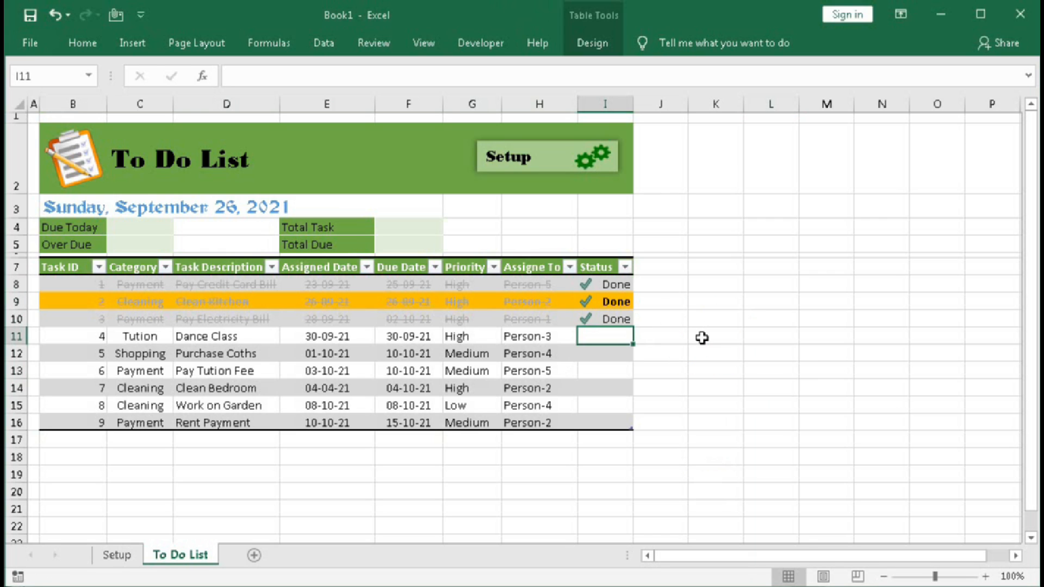
{"action": "type", "text": "1"}
{"action": "key", "text": "Return"}
{"action": "left_click", "coordinate": [625, 332]}
{"action": "key", "text": "Delete"}
{"action": "key", "text": "End"}
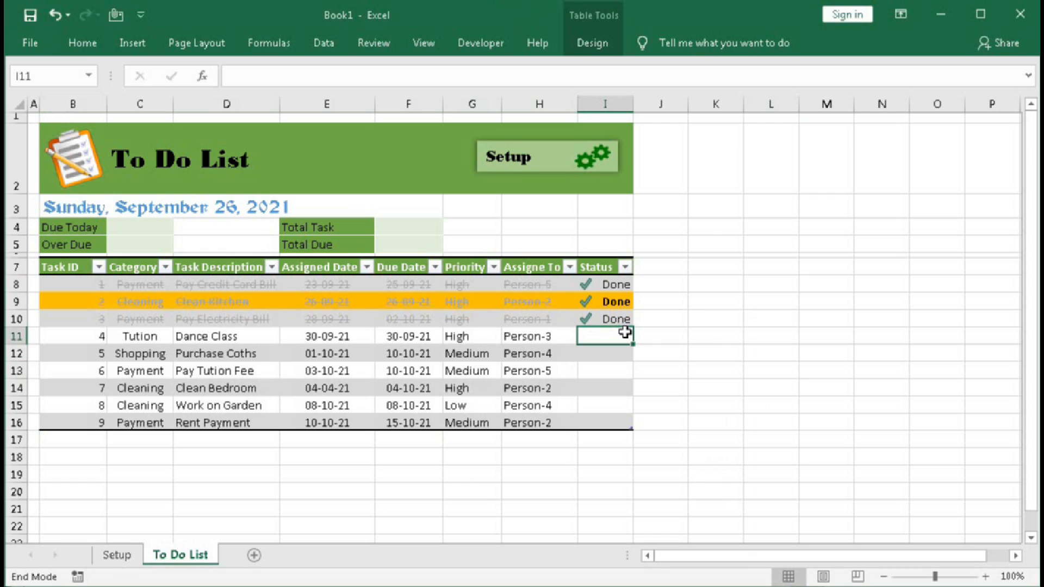
Begin a COUNTIFS formula in the Due Today cell C4 with Table4[Due Date]=Today() followed by a comma.
{"action": "left_click", "coordinate": [135, 229]}
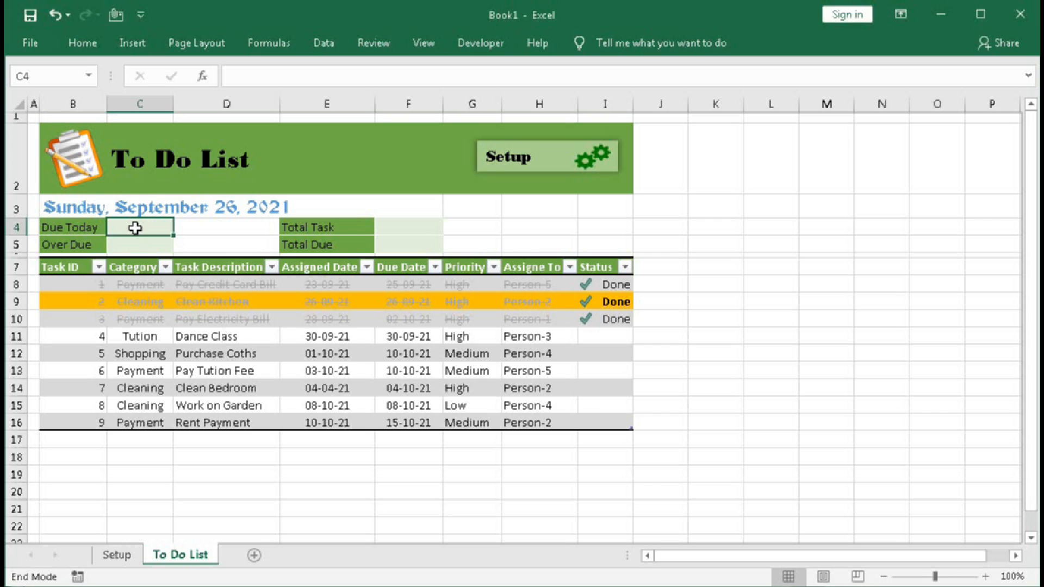
{"action": "type", "text": "="}
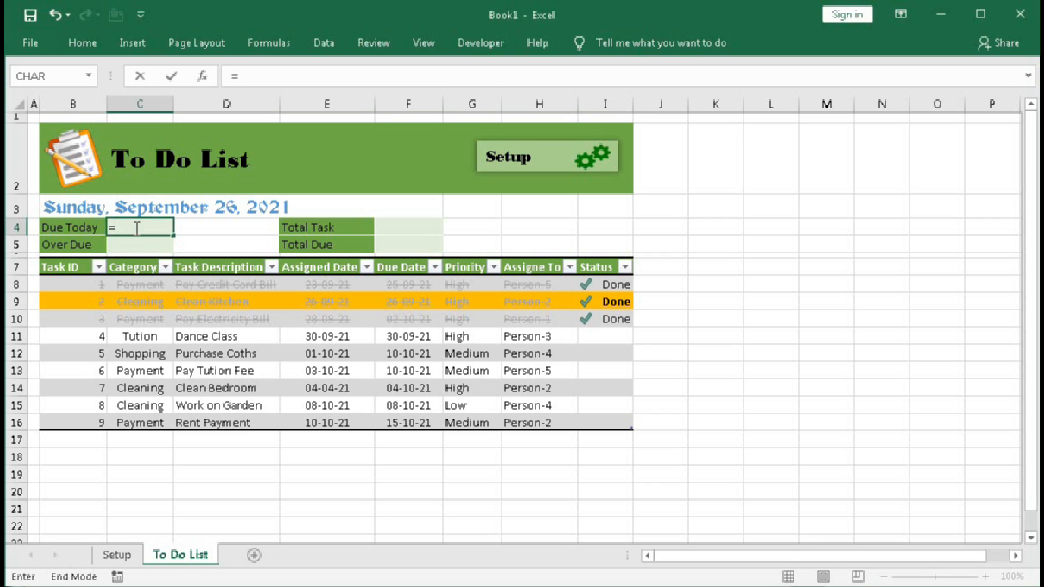
{"action": "type", "text": "countif"}
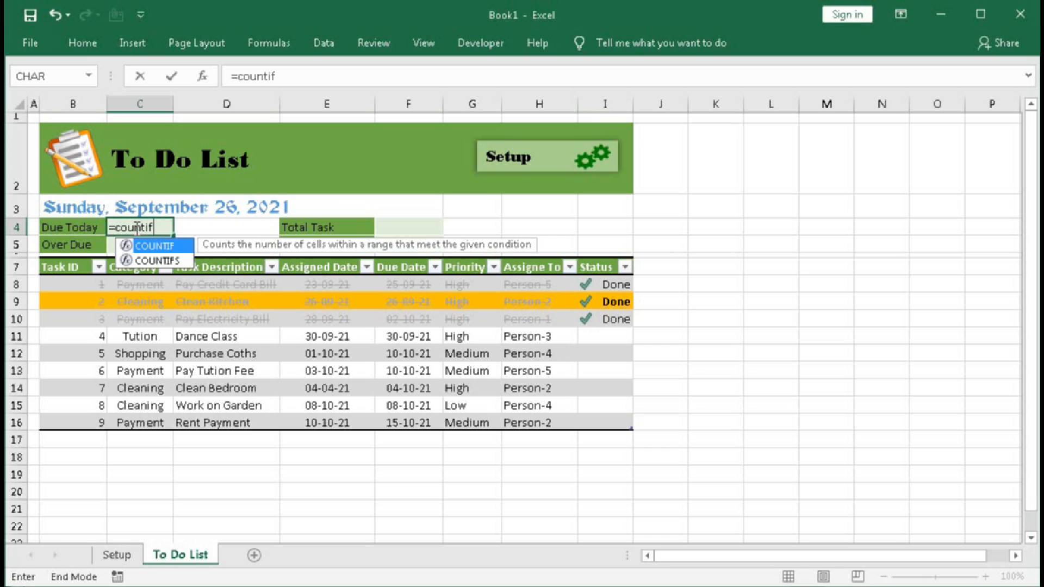
{"action": "key", "text": "Down"}
{"action": "key", "text": "Tab"}
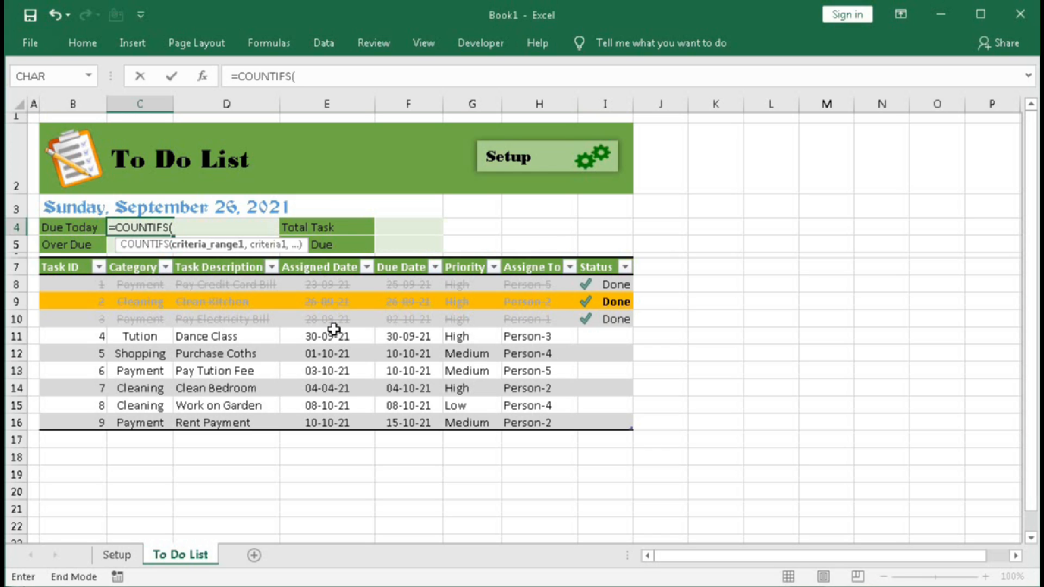
{"action": "left_click_drag", "start_coordinate": [409, 284], "coordinate": [409, 417]}
{"action": "type", "text": "="}
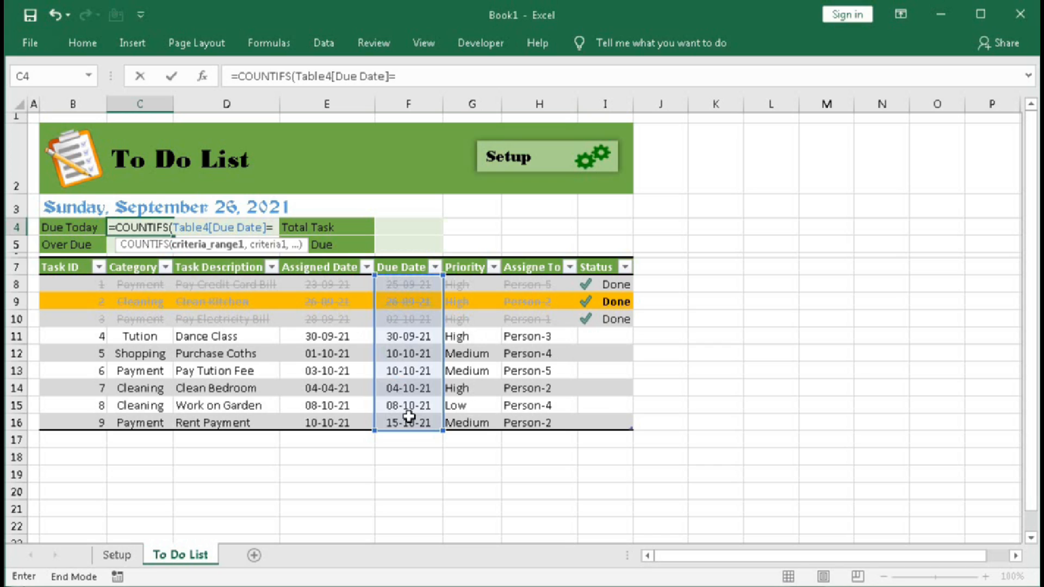
{"action": "type", "text": "Today"}
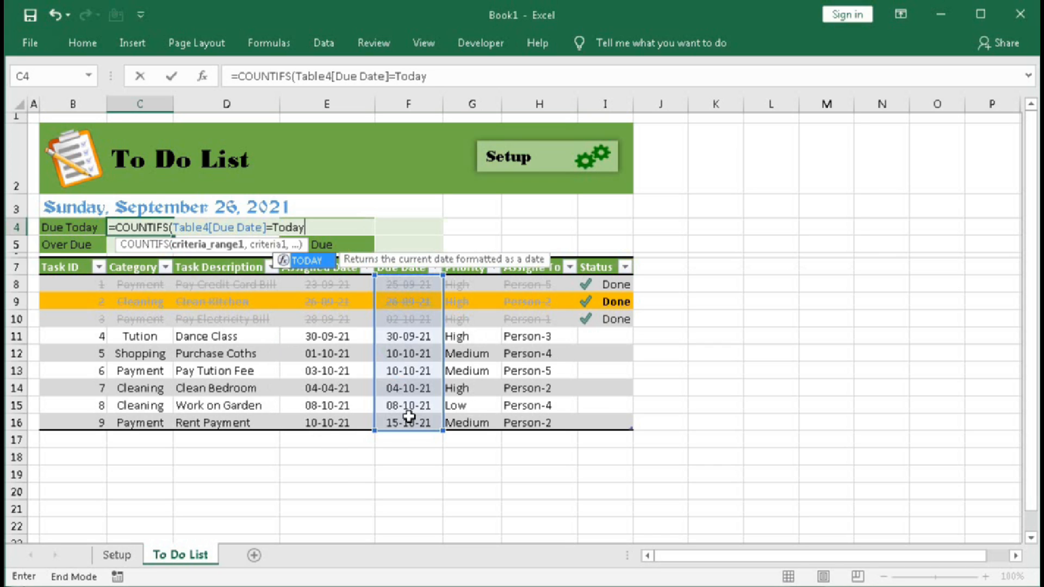
{"action": "type", "text": "(),"}
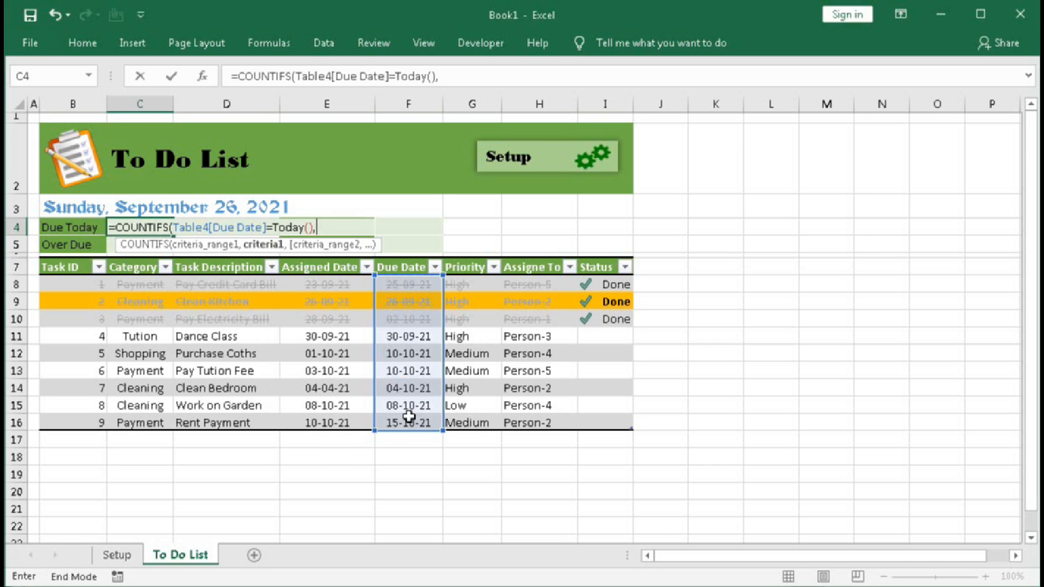
Replace the equals sign before Today() with a comma so Table4[Due Date] is the first criteria range and Today() its criterion.
{"action": "left_click", "coordinate": [269, 226]}
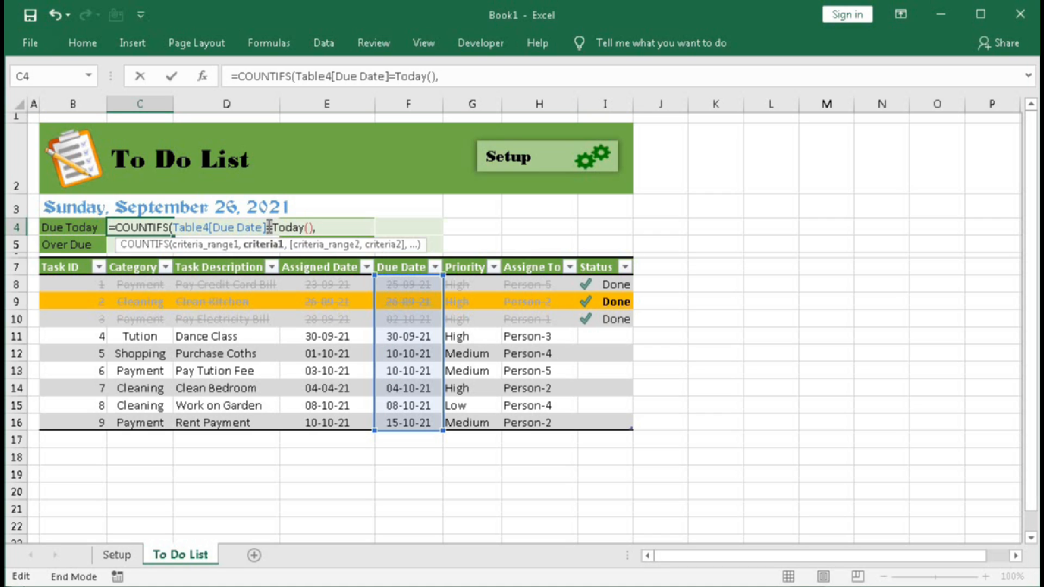
{"action": "key", "text": "BackSpace"}
{"action": "type", "text": ","}
{"action": "left_click", "coordinate": [194, 246]}
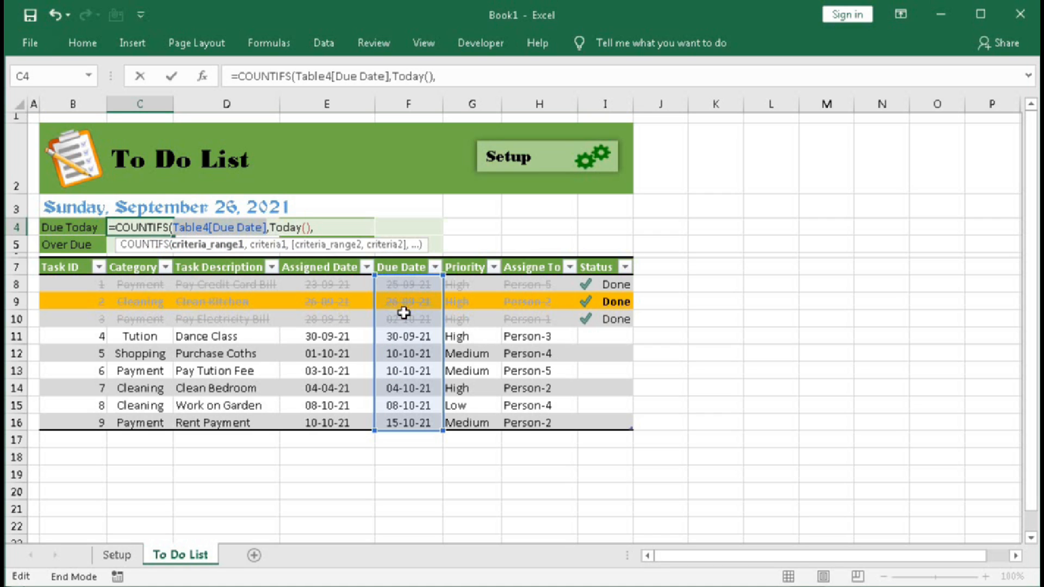
{"action": "left_click", "coordinate": [268, 246]}
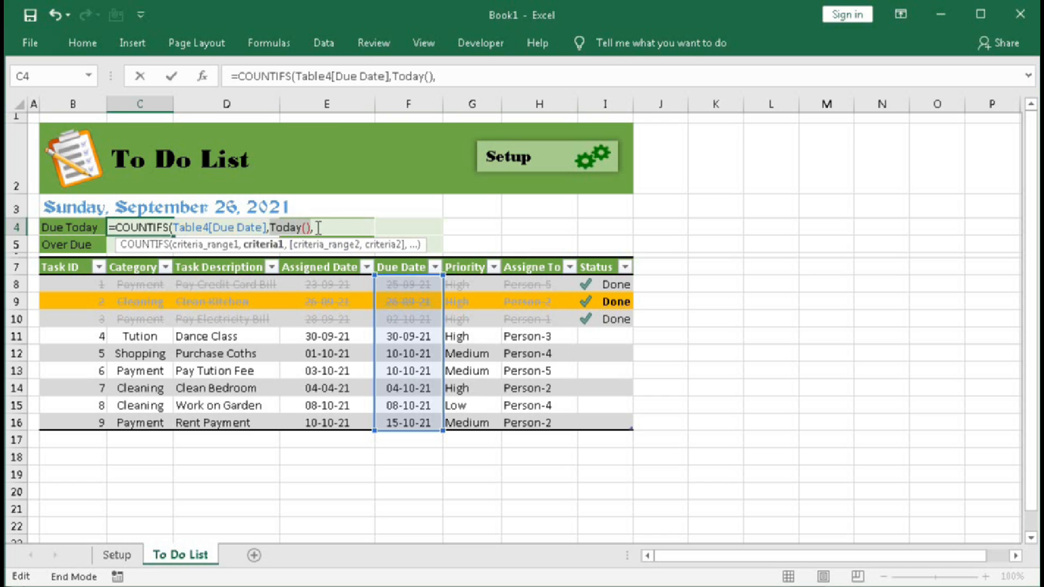
Complete the Due Today formula with Table4[Status] as the second criteria range and "" as its criterion.
{"action": "left_click", "coordinate": [337, 243]}
{"action": "left_click_drag", "start_coordinate": [609, 285], "coordinate": [602, 426]}
{"action": "type", "text": ","}
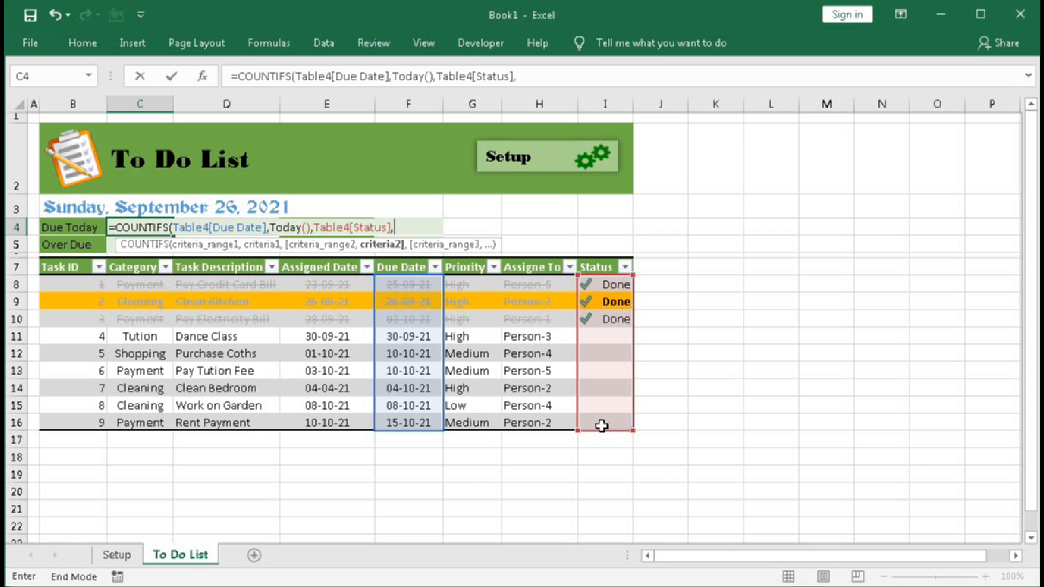
{"action": "type", "text": "1"}
{"action": "key", "text": "BackSpace"}
{"action": "type", "text": "\"\")"}
{"action": "key", "text": "Return"}
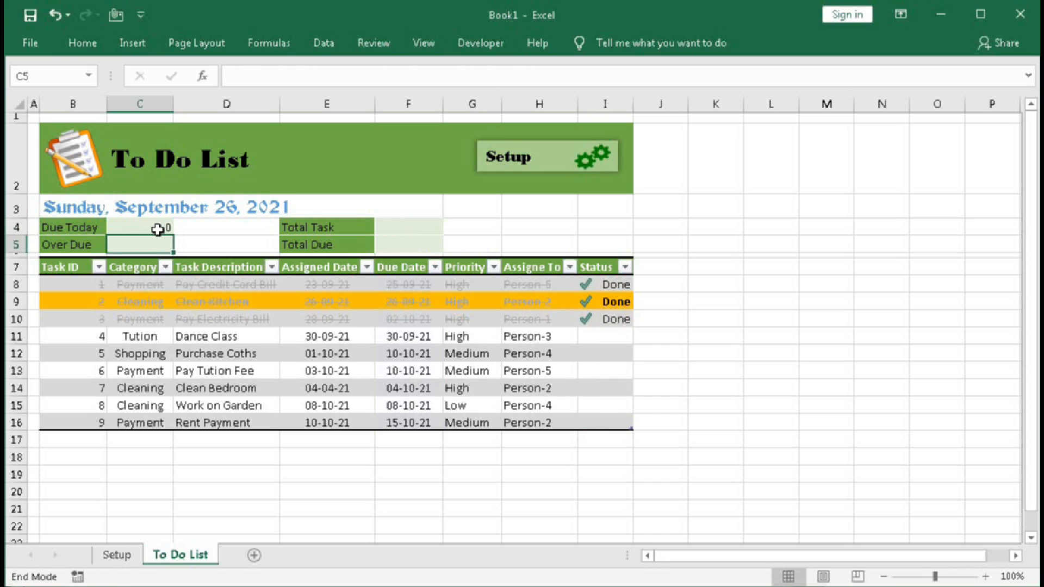
Clear the Status cells I9 and I10 of the Clean Kitchen and Pay Electricity Bill tasks.
{"action": "left_click", "coordinate": [620, 302]}
{"action": "key", "text": "Delete"}
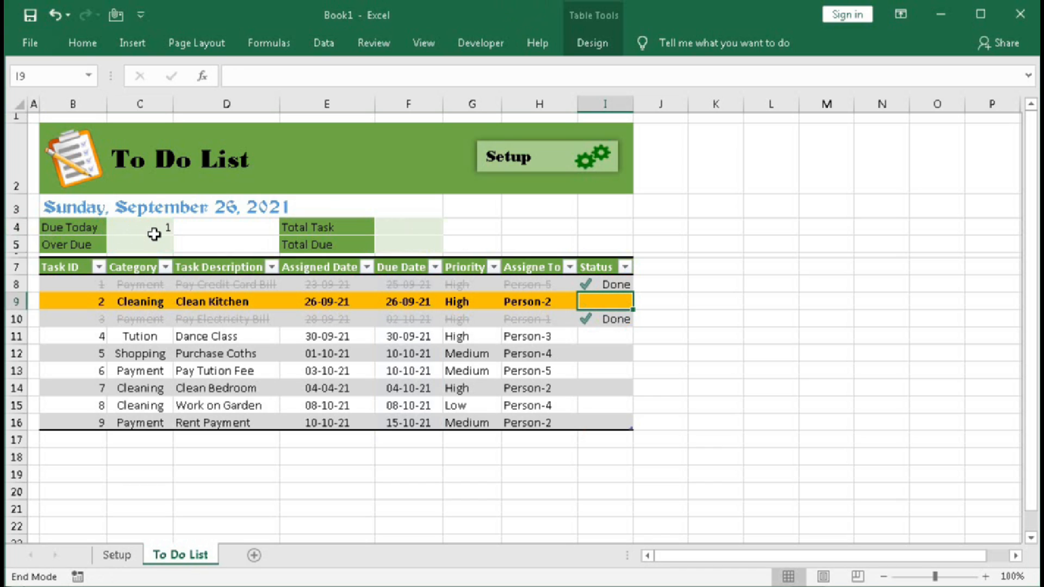
{"action": "left_click", "coordinate": [599, 318]}
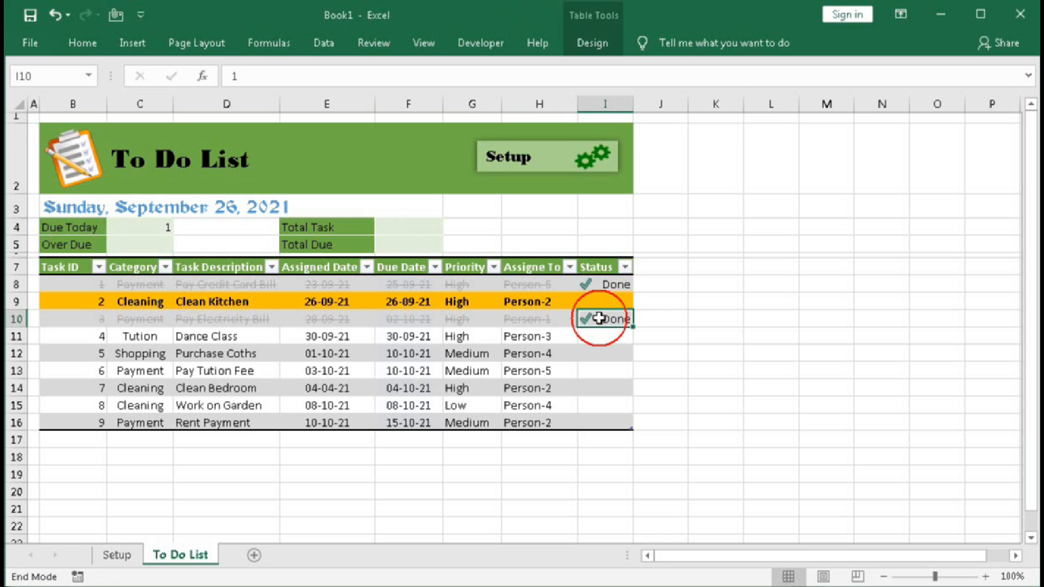
{"action": "key", "text": "Delete"}
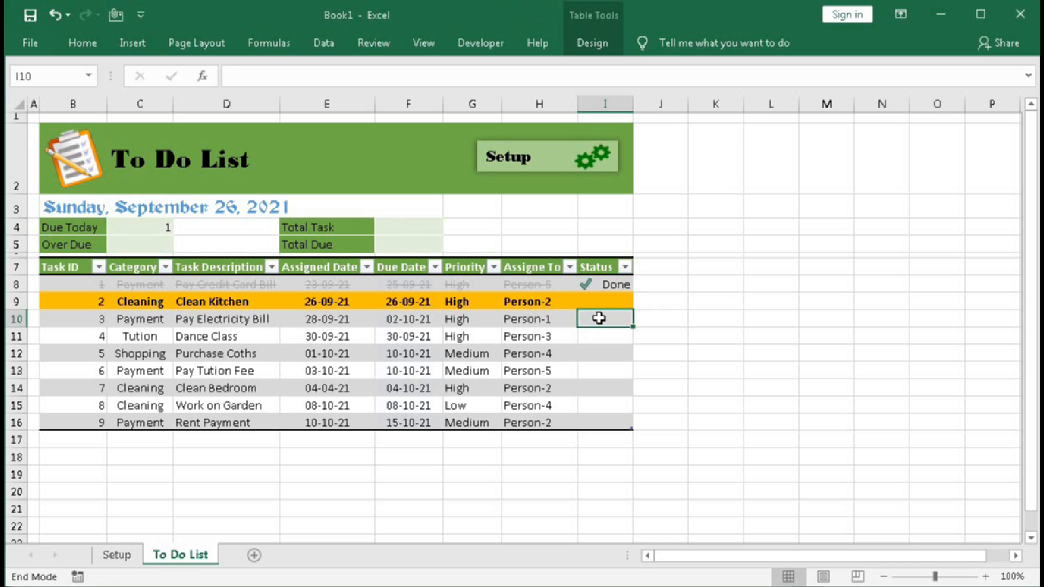
Begin a COUNTIFS formula in the Over Due cell C5 with Table4[Due Date] as the first criteria range and "<"&today() as its criterion.
{"action": "left_click", "coordinate": [144, 243]}
{"action": "type", "text": "="}
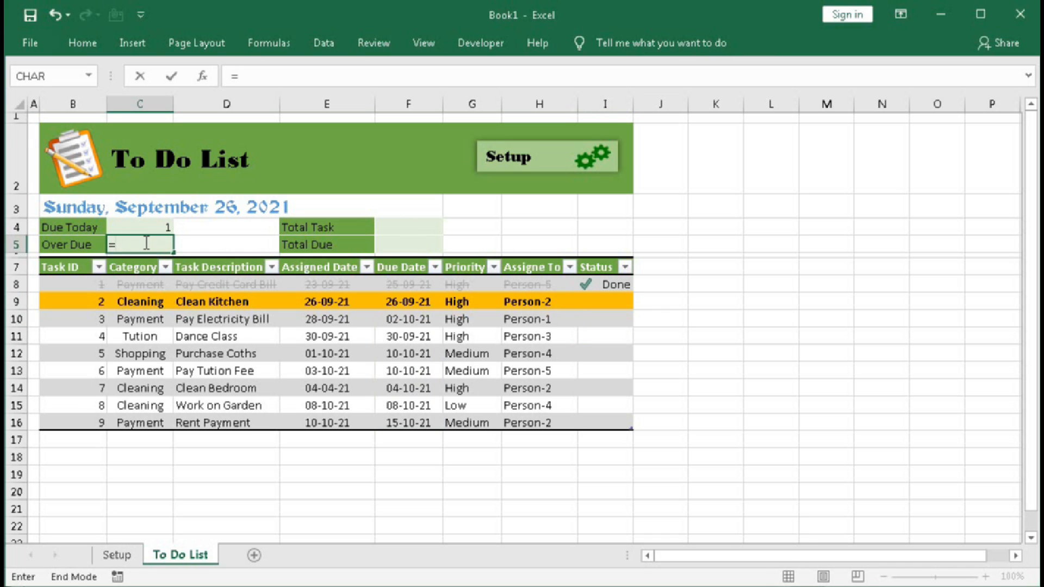
{"action": "type", "text": "countif"}
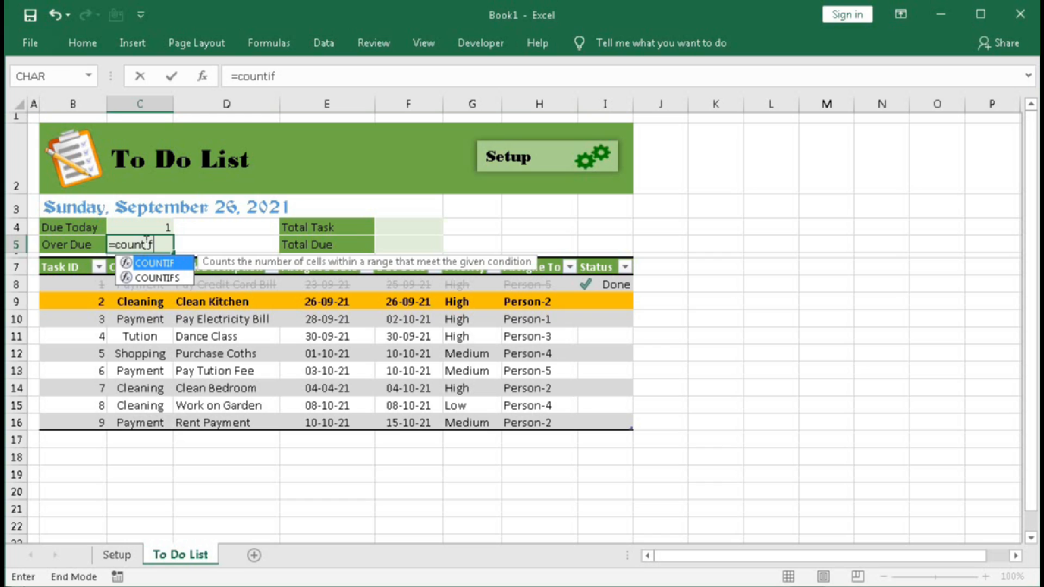
{"action": "type", "text": "s"}
{"action": "key", "text": "Tab"}
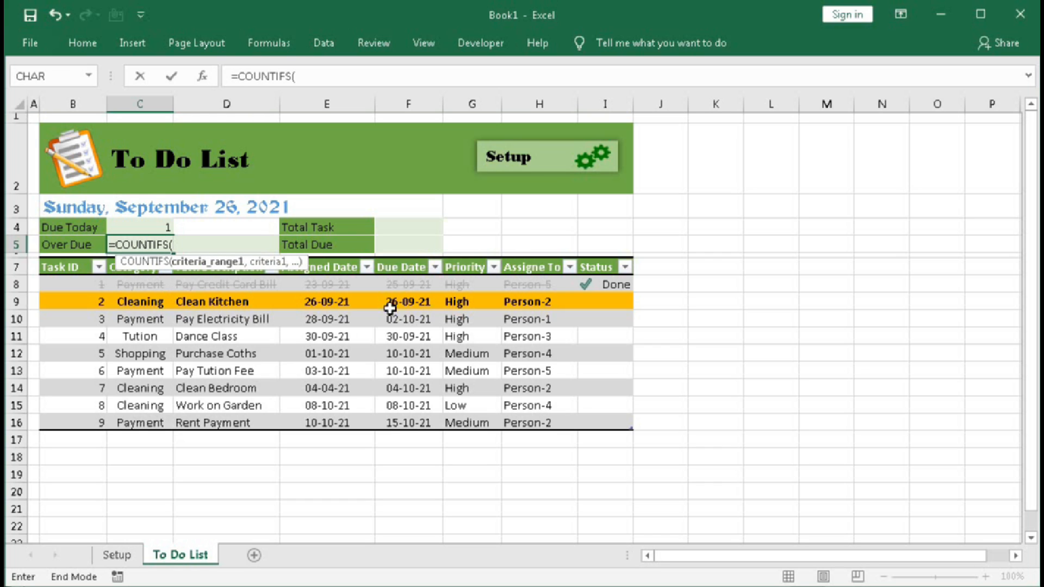
{"action": "left_click_drag", "start_coordinate": [394, 284], "coordinate": [393, 419]}
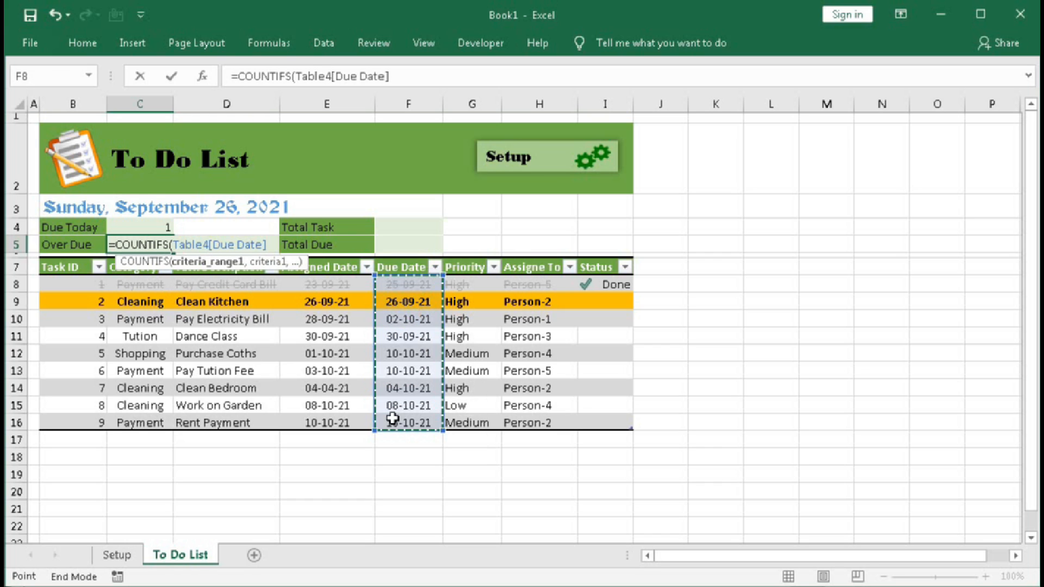
{"action": "type", "text": ","}
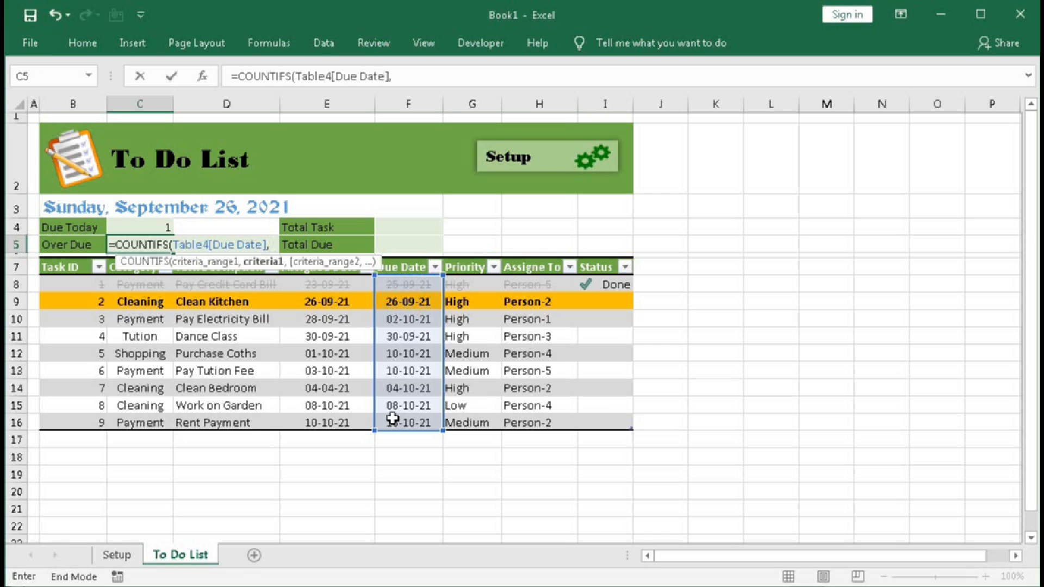
{"action": "type", "text": "\"<"}
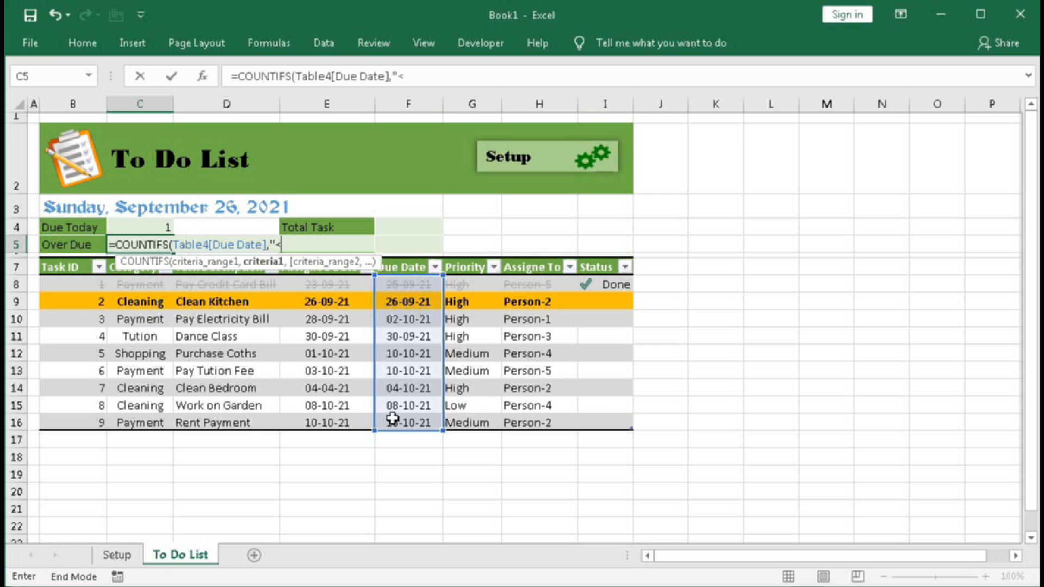
{"action": "type", "text": "\"&toda"}
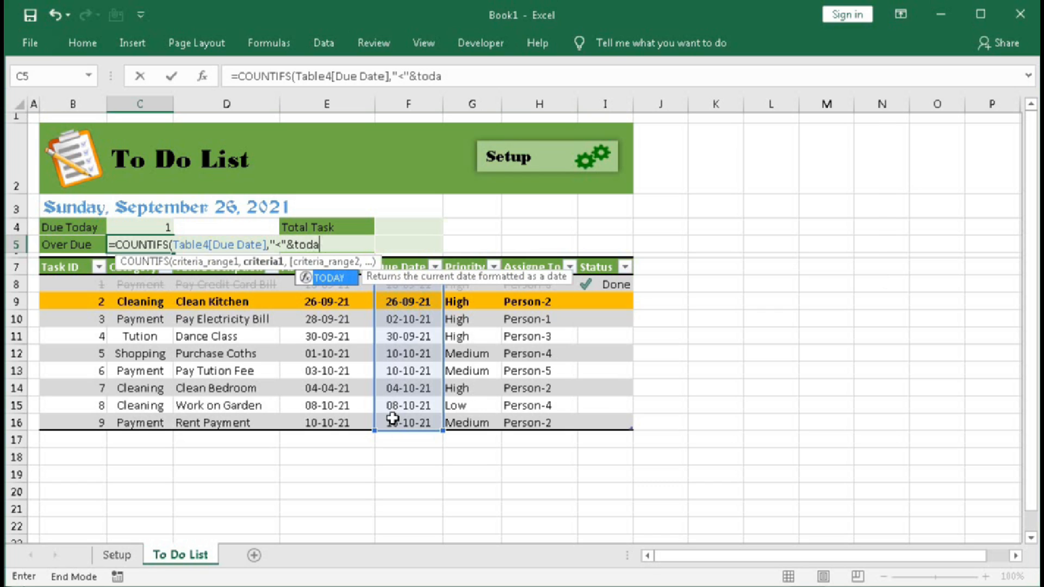
{"action": "type", "text": "y()"}
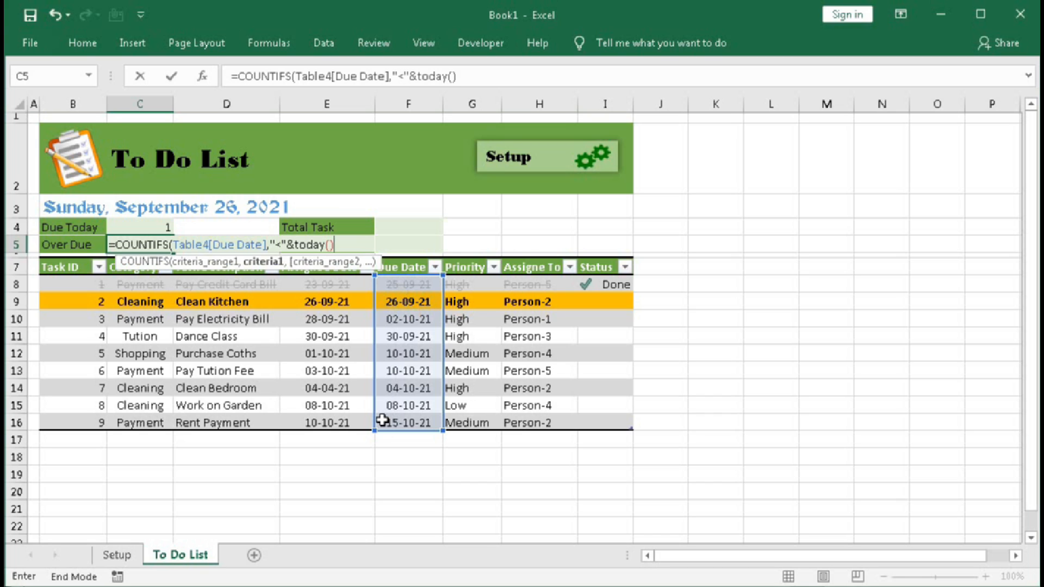
Complete the Over Due formula with Table4[Status] as the second criteria range and "" as its criterion.
{"action": "type", "text": ","}
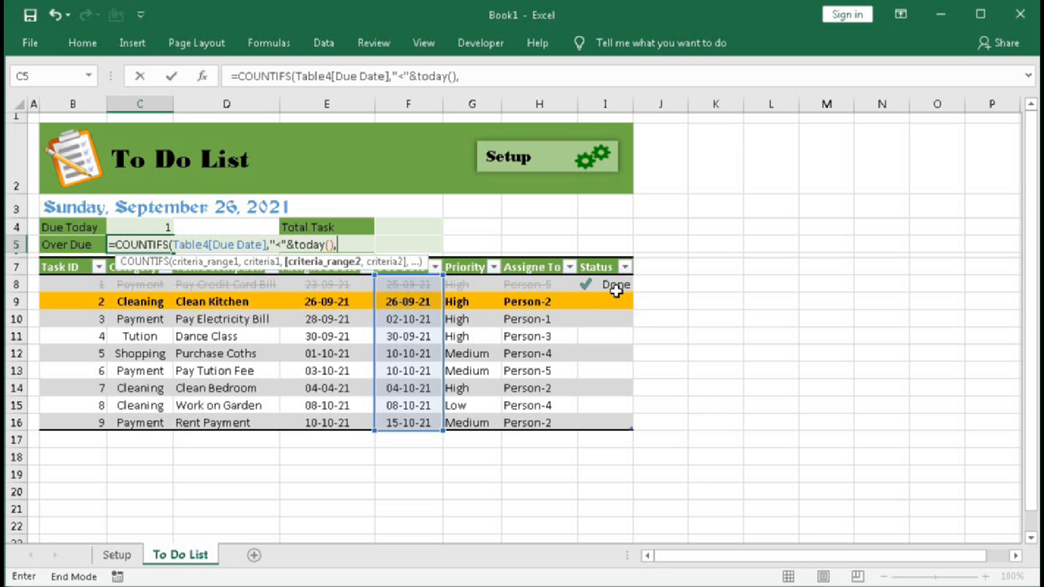
{"action": "left_click_drag", "start_coordinate": [616, 289], "coordinate": [597, 423]}
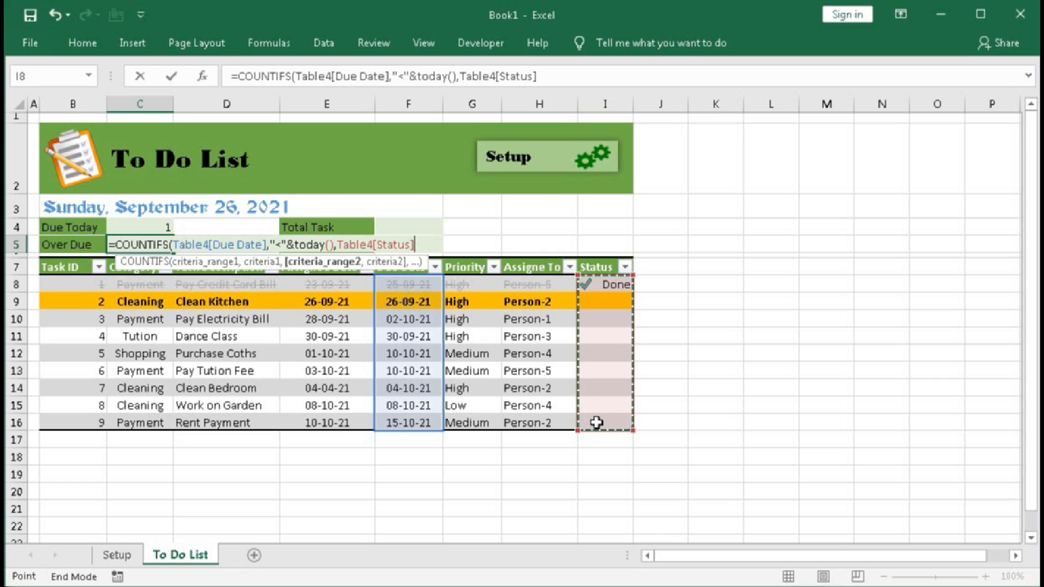
{"action": "type", "text": ",\"\""}
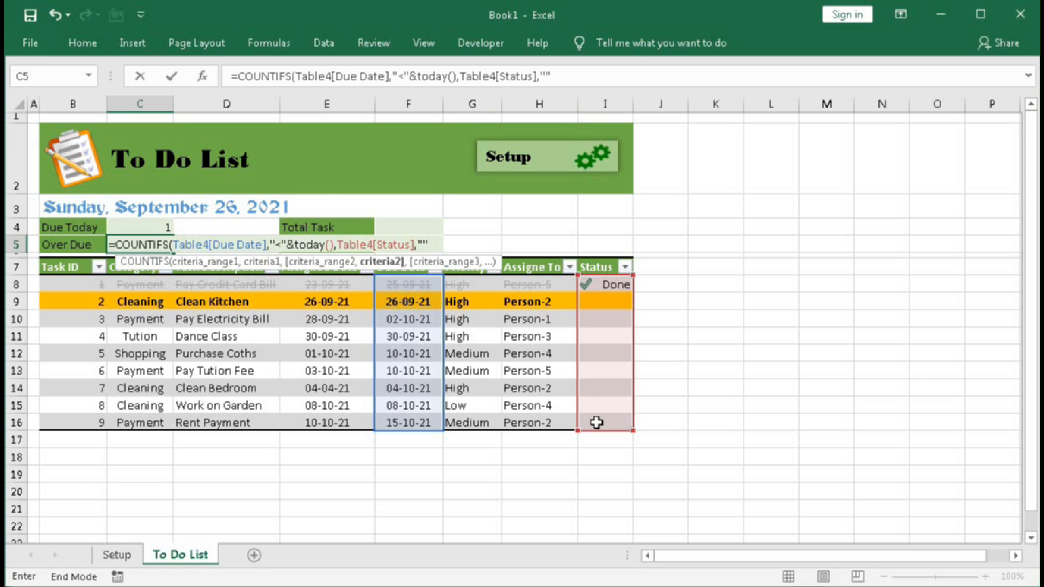
{"action": "key", "text": "Return"}
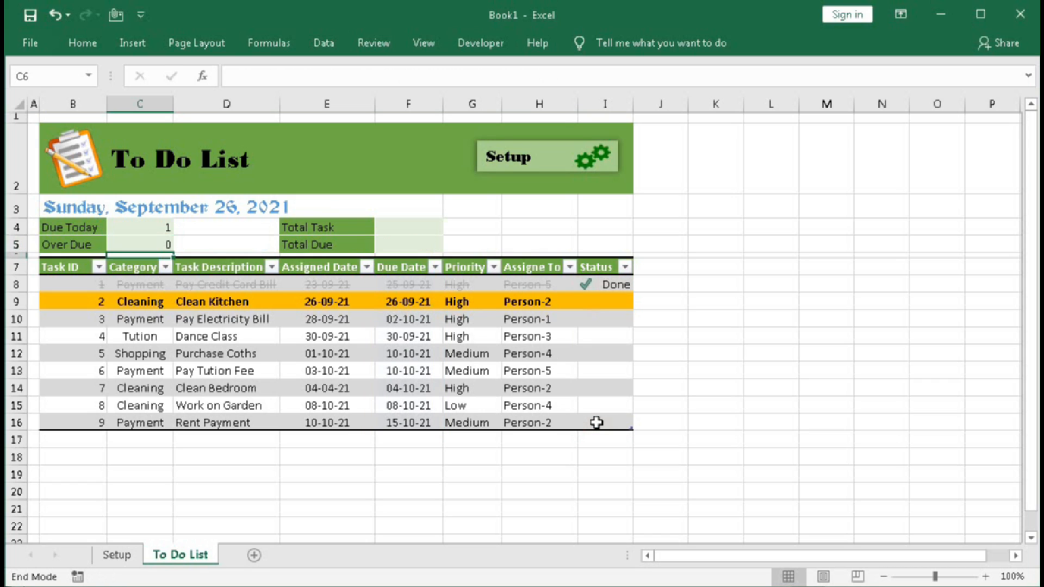
Review the Over Due formula and clear the Status cell I8 of the Pay Credit Card Bill task to test it.
{"action": "left_click", "coordinate": [140, 244]}
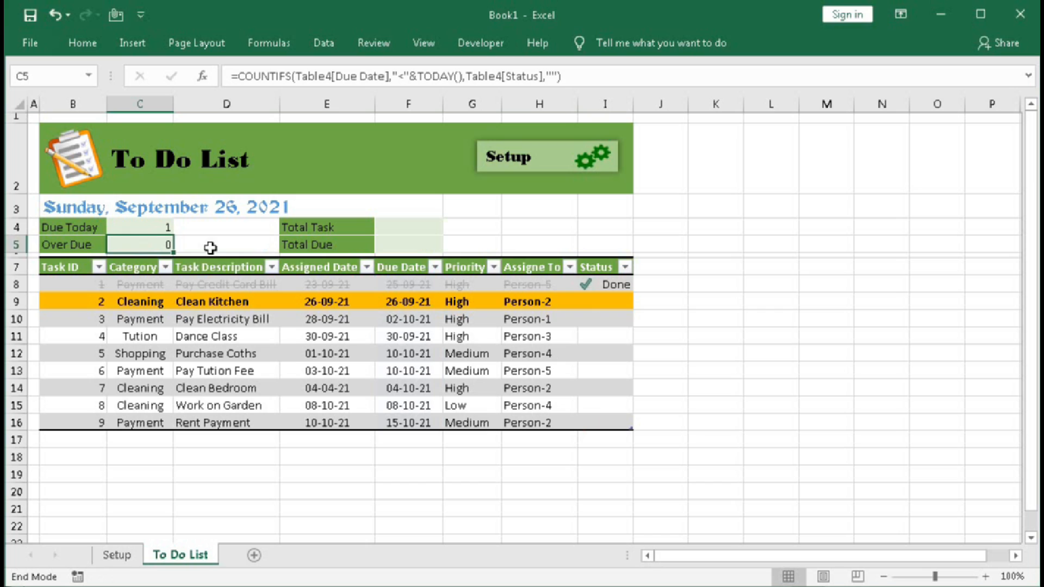
{"action": "left_click", "coordinate": [592, 284]}
{"action": "key", "text": "Delete"}
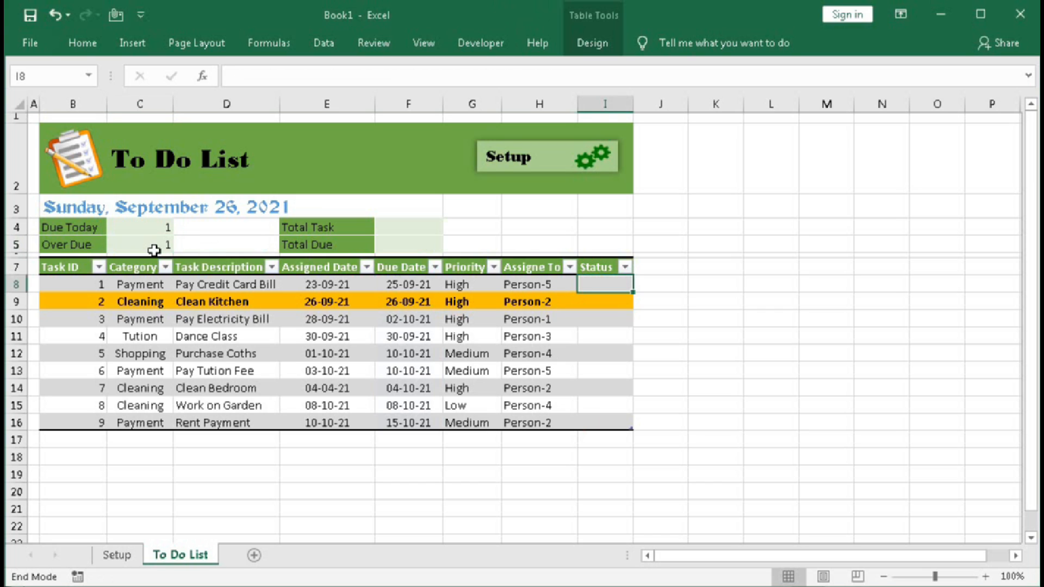
Enter =COUNTA(Table4[Task ID]) in the Total Task cell F4.
{"action": "left_click", "coordinate": [395, 228]}
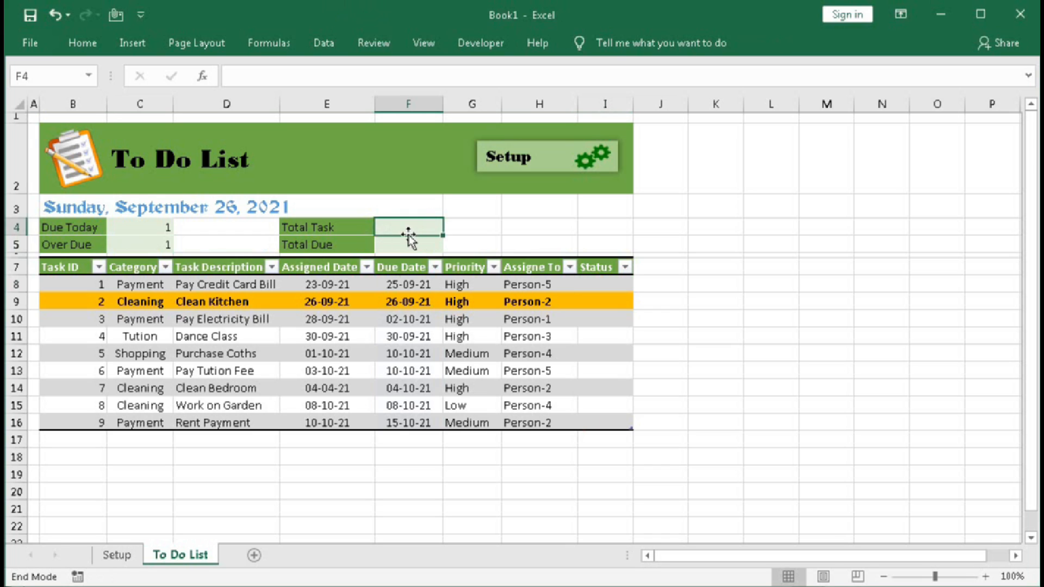
{"action": "type", "text": "=count"}
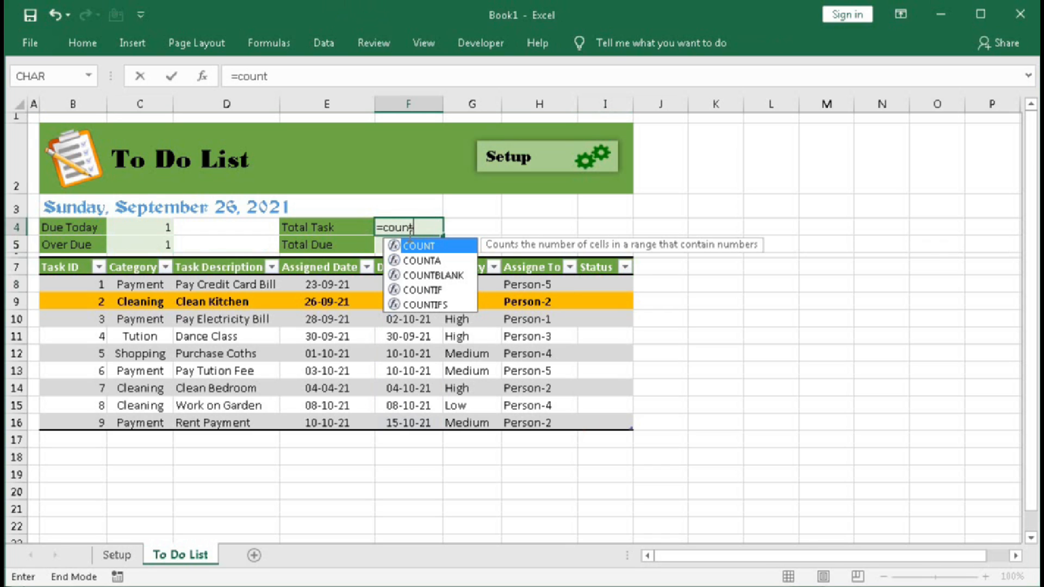
{"action": "type", "text": "a"}
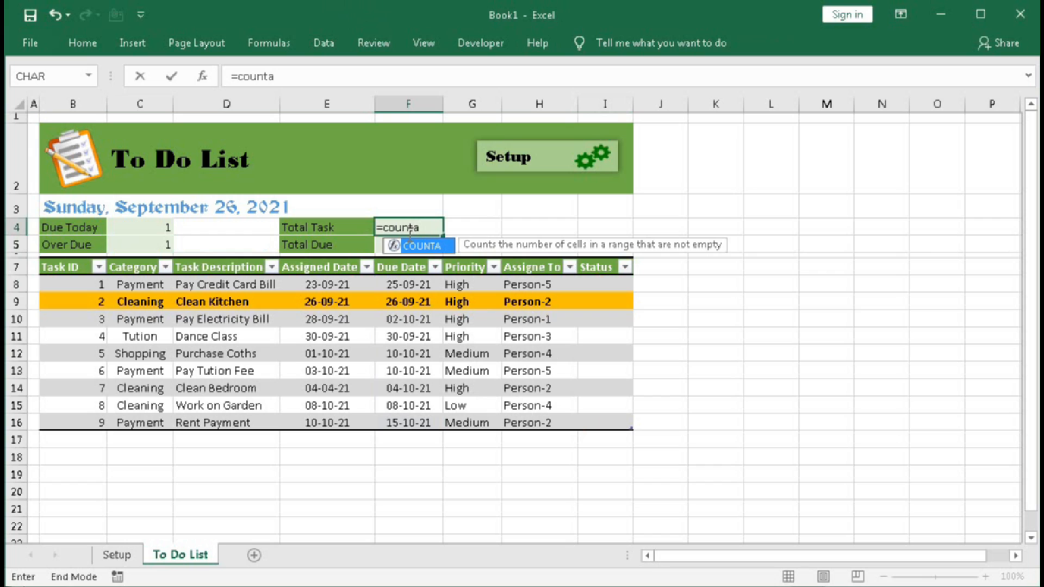
{"action": "key", "text": "Tab"}
{"action": "left_click_drag", "start_coordinate": [76, 284], "coordinate": [65, 422]}
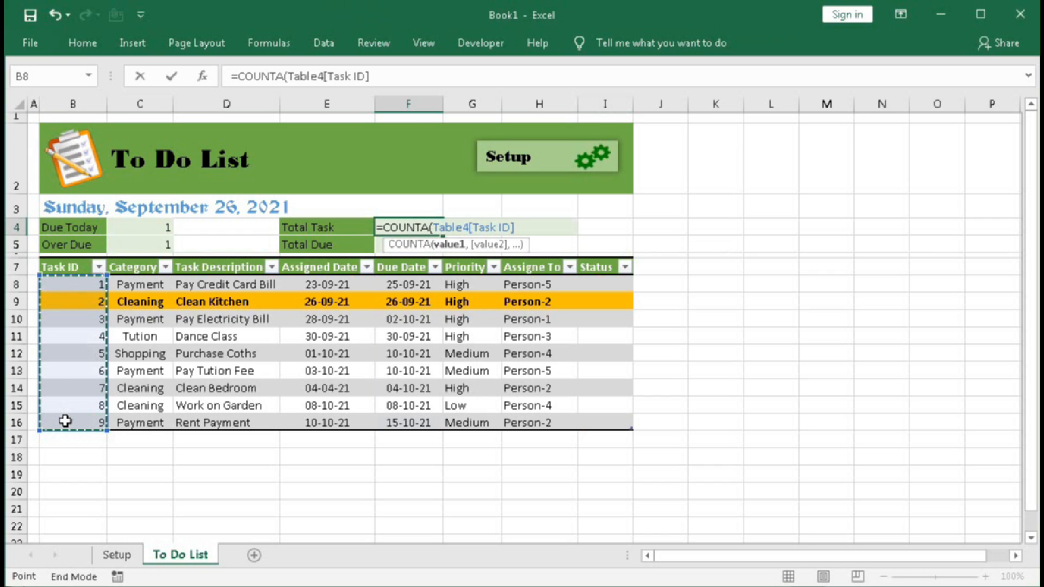
{"action": "type", "text": ")"}
{"action": "key", "text": "Return"}
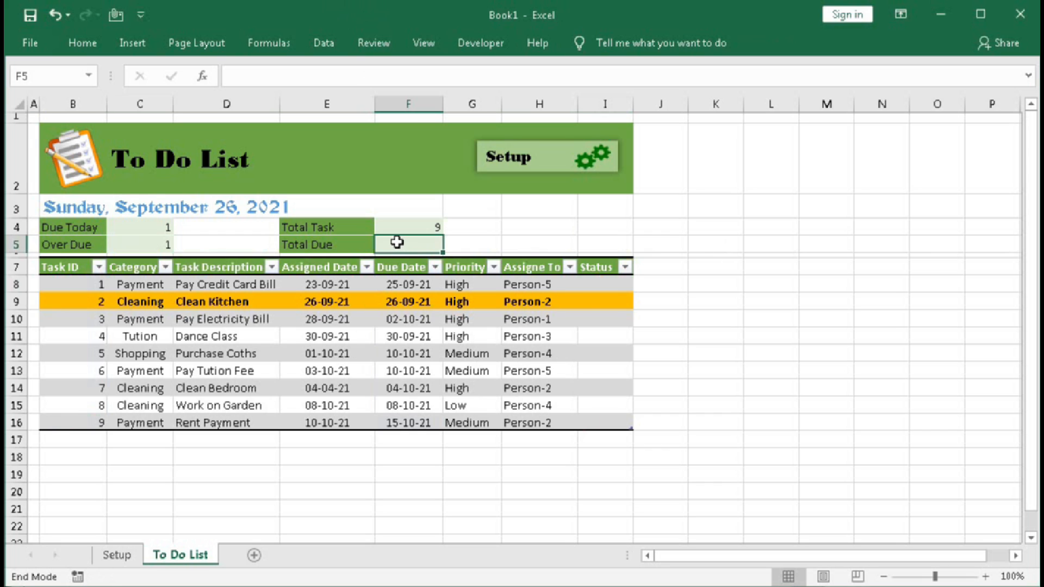
Enter =COUNTIF(Table4[Status],"<>"&1) in the Total Due cell F5.
{"action": "type", "text": "="}
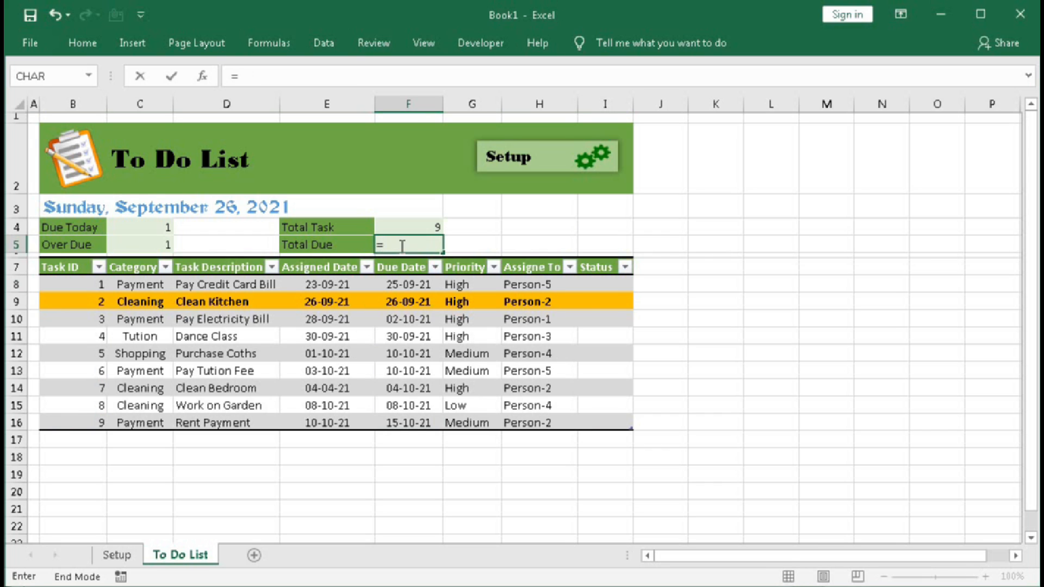
{"action": "type", "text": "countif"}
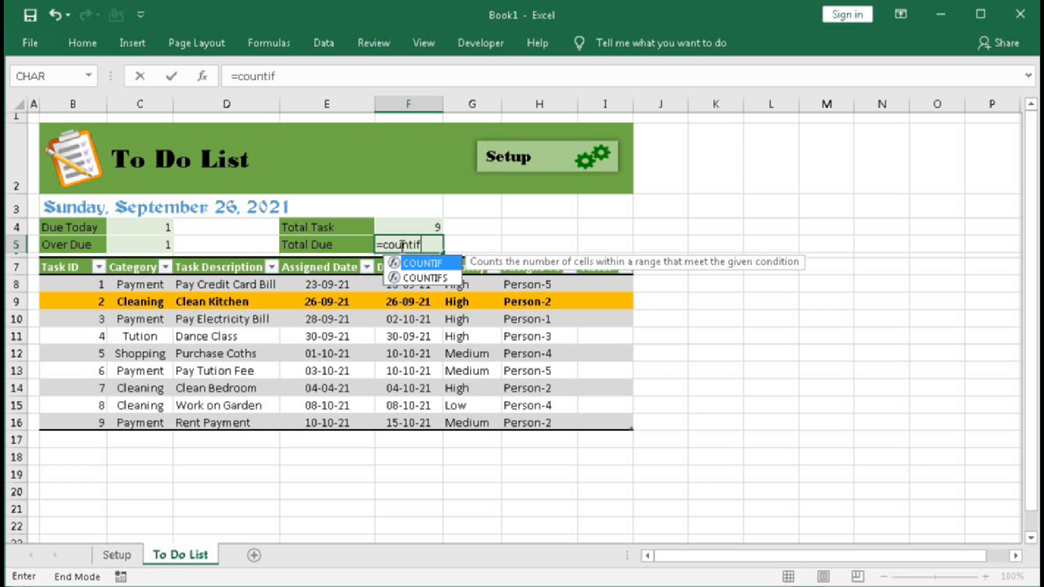
{"action": "key", "text": "Tab"}
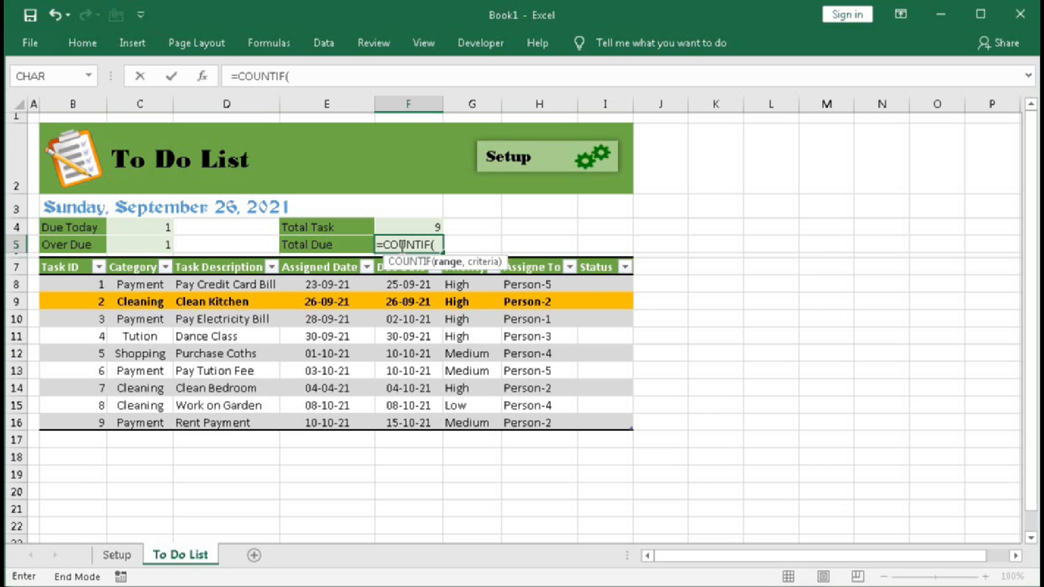
{"action": "left_click_drag", "start_coordinate": [601, 280], "coordinate": [588, 418]}
{"action": "type", "text": ",\"<>"}
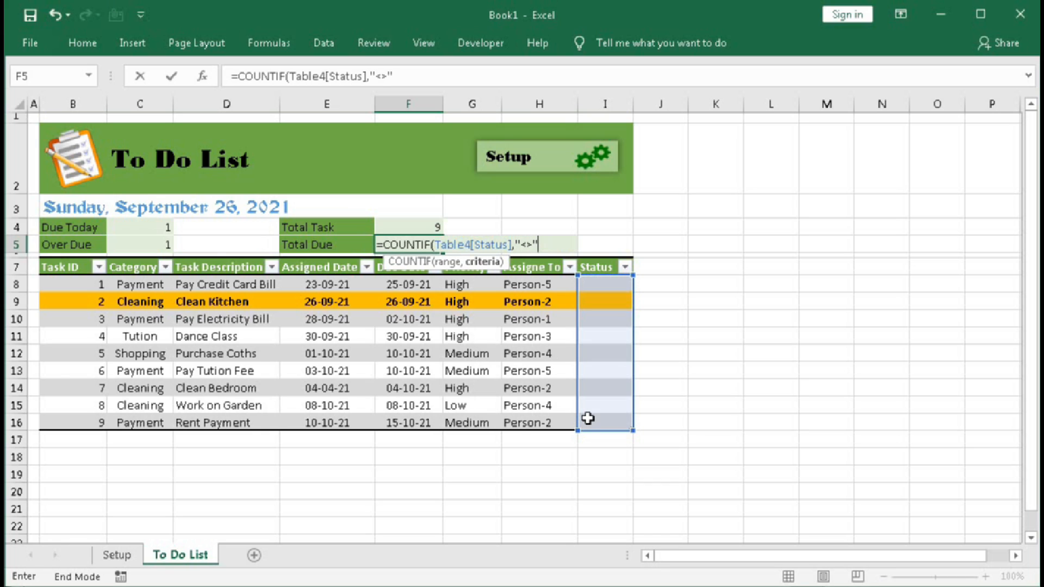
{"action": "type", "text": "\"&1)"}
{"action": "key", "text": "Return"}
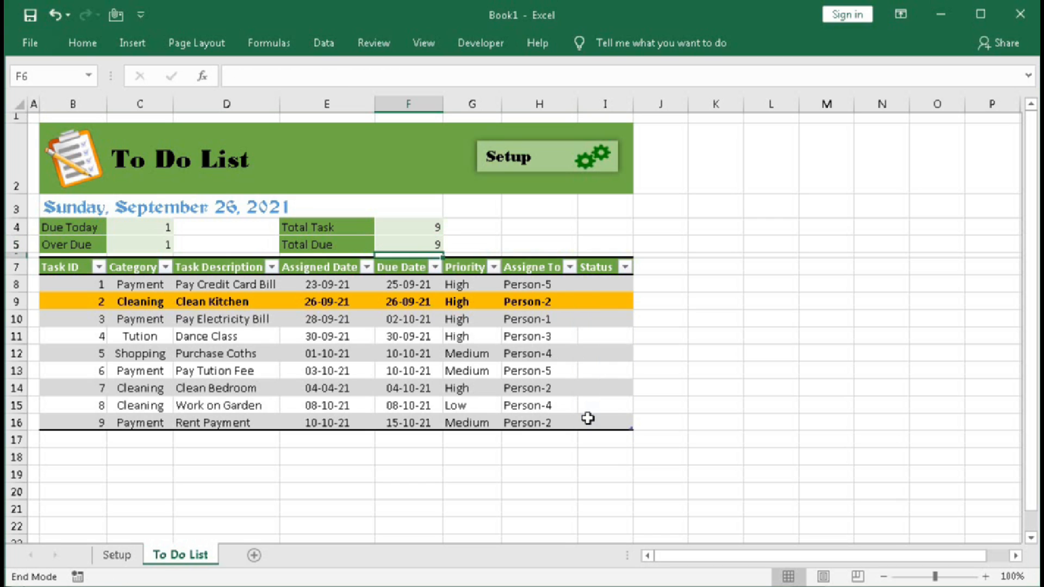
{"action": "left_click", "coordinate": [422, 244]}
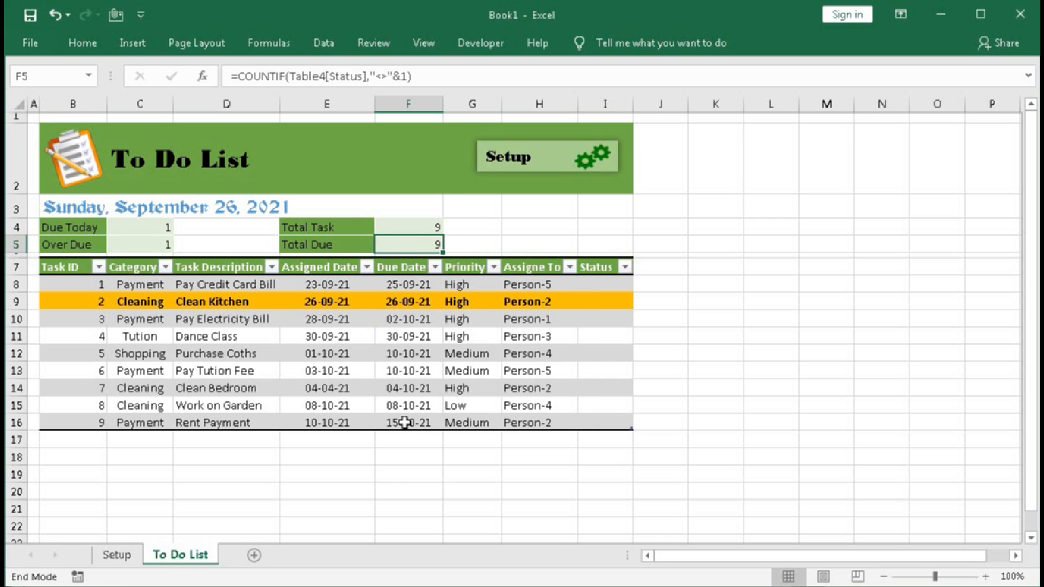
Mark the Pay Credit Card Bill and Clean Kitchen tasks as done by entering 1 in Status cells I8 and I9.
{"action": "left_click", "coordinate": [602, 285]}
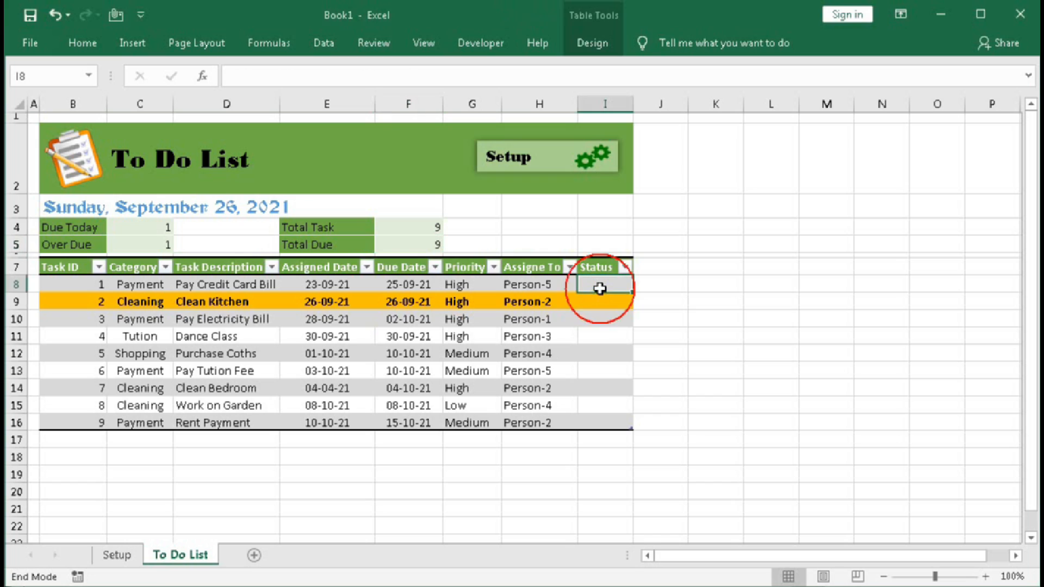
{"action": "type", "text": "1"}
{"action": "key", "text": "ctrl+Return"}
{"action": "key", "text": "Return"}
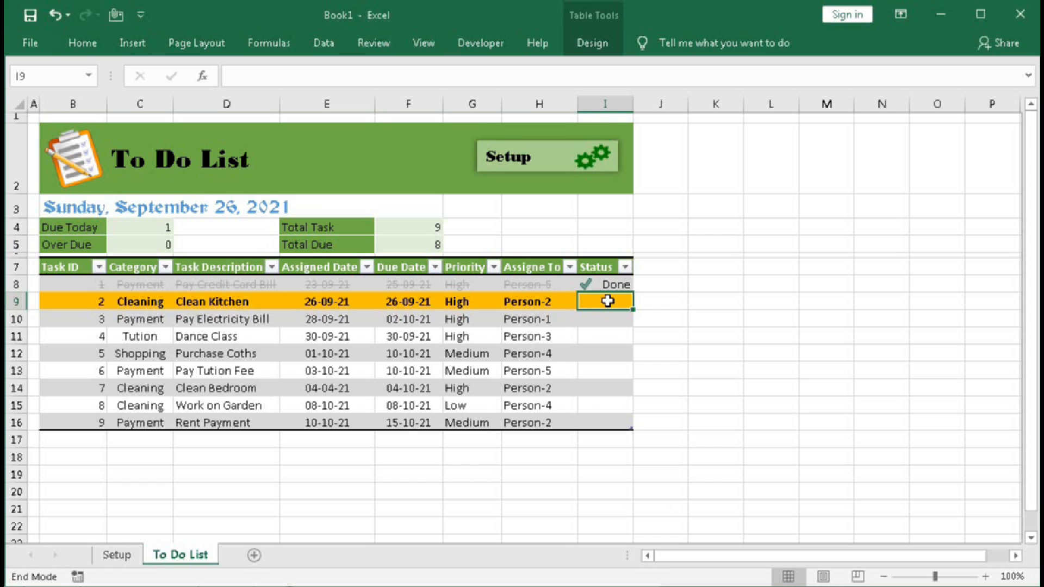
{"action": "type", "text": "1"}
{"action": "key", "text": "Return"}
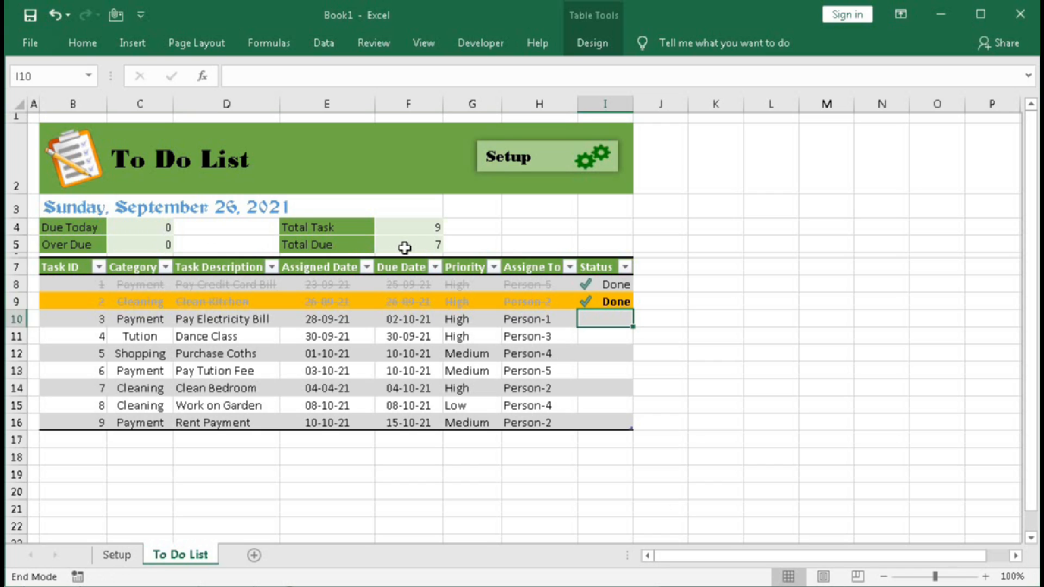
Apply the custom number format #" Task" to the summary cells C4:C5 and F4:F5.
{"action": "left_click_drag", "start_coordinate": [147, 228], "coordinate": [147, 244]}
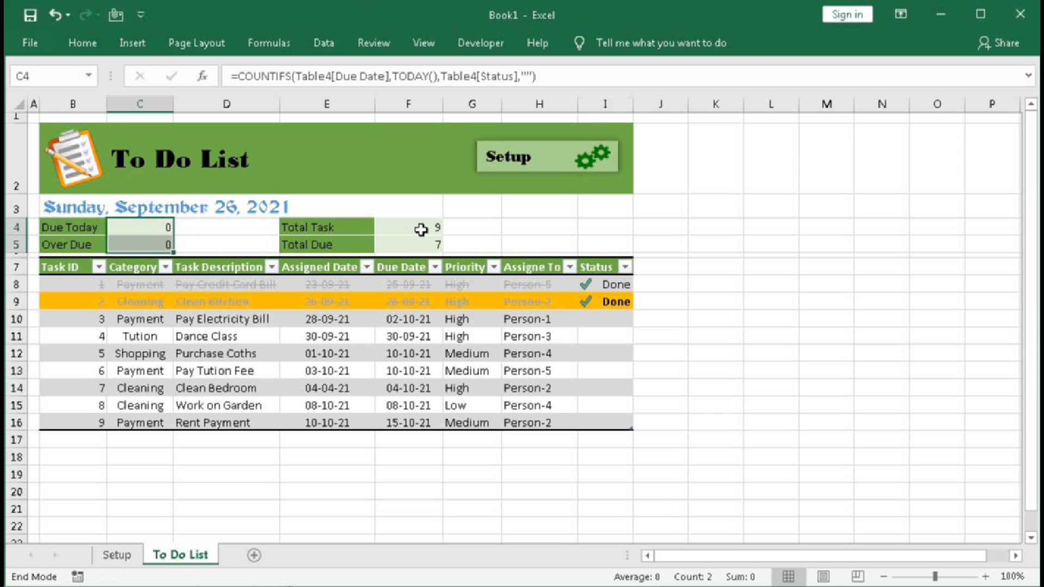
{"action": "left_click_drag", "start_coordinate": [421, 230], "coordinate": [416, 243]}
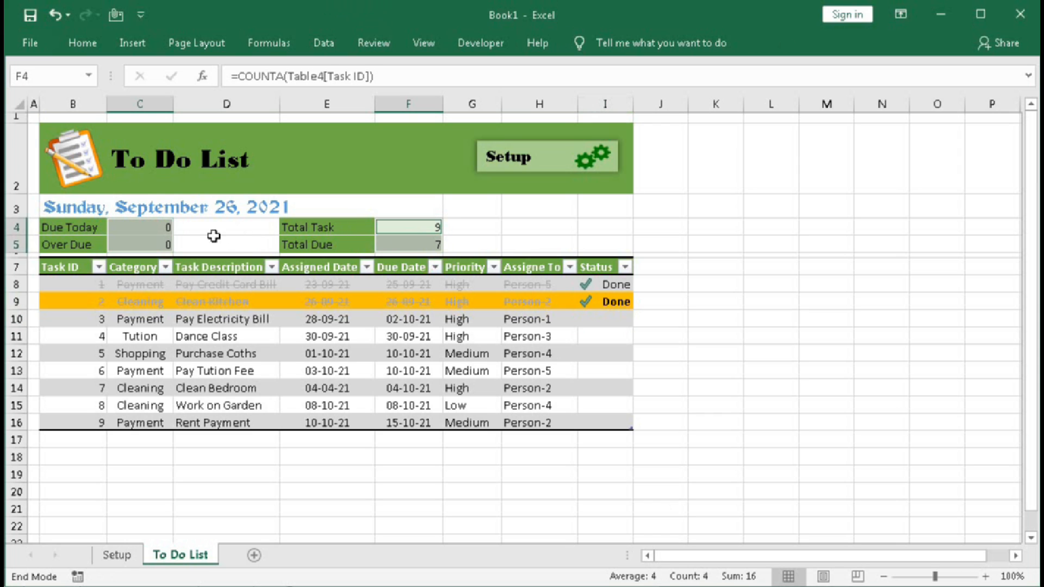
{"action": "right_click", "coordinate": [153, 237]}
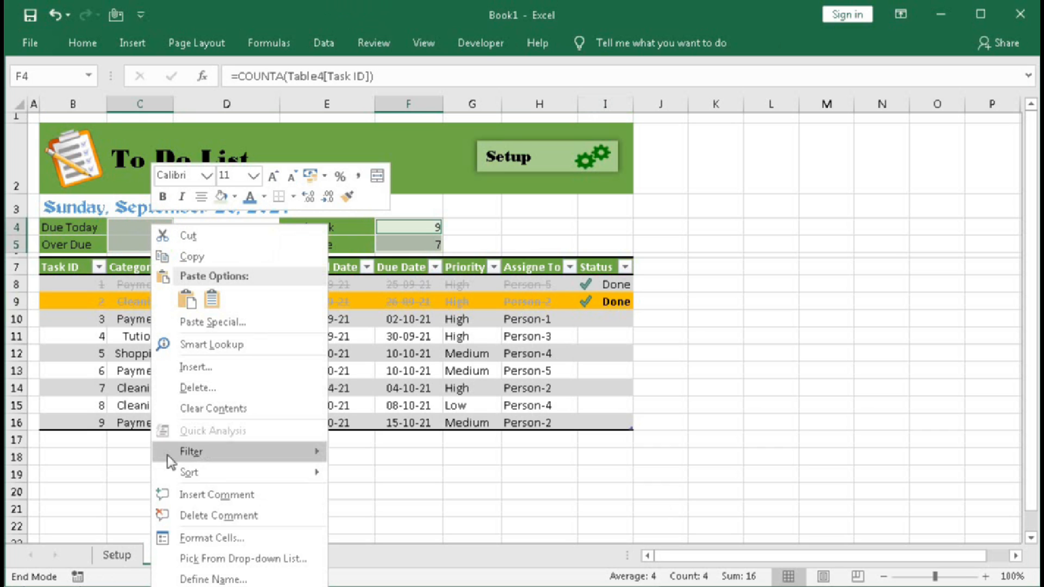
{"action": "left_click", "coordinate": [212, 538]}
{"action": "left_click_drag", "start_coordinate": [230, 204], "coordinate": [707, 118]}
{"action": "left_click", "coordinate": [484, 306]}
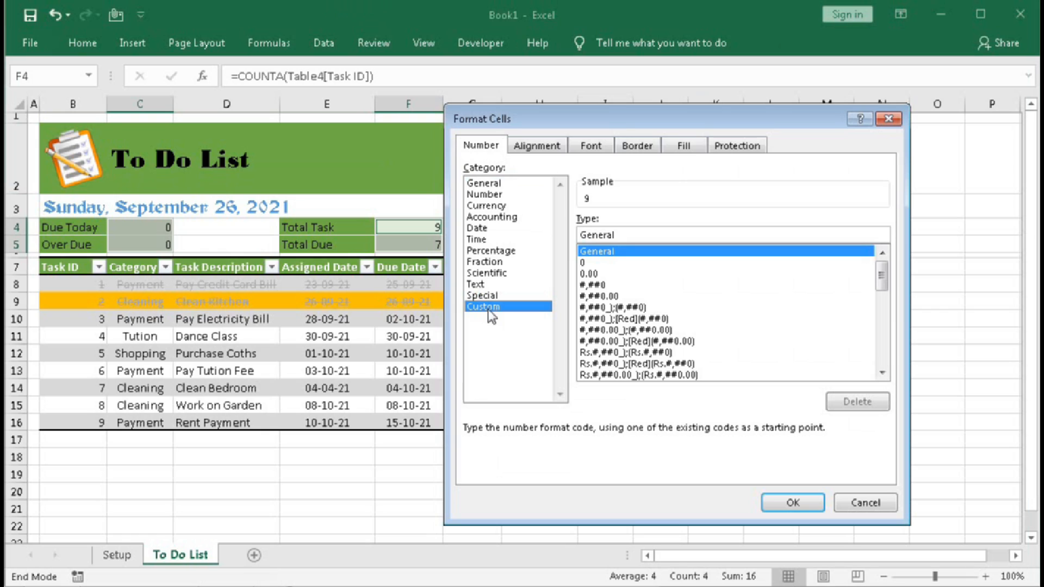
{"action": "left_click_drag", "start_coordinate": [631, 235], "coordinate": [569, 241]}
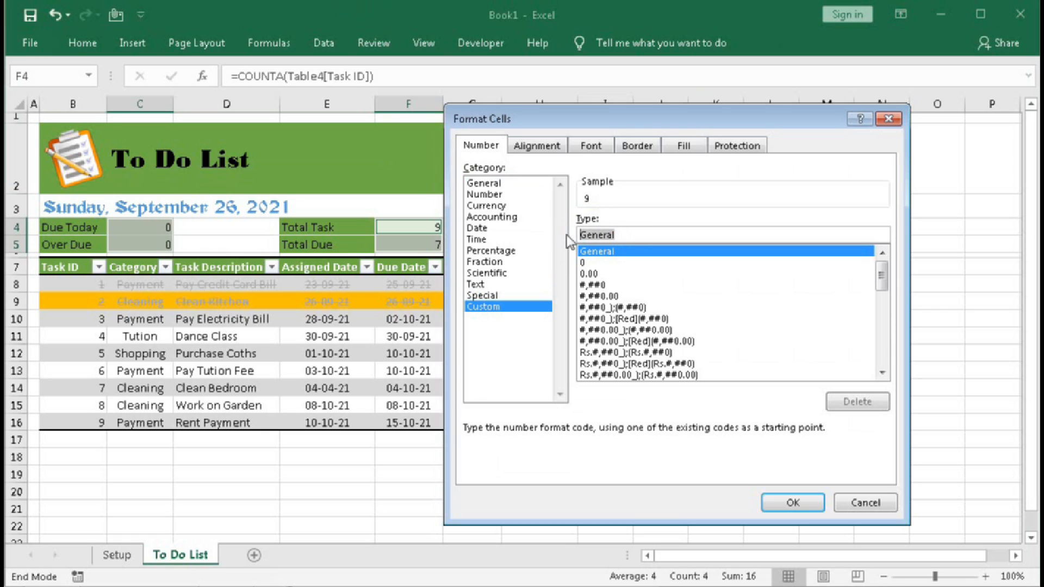
{"action": "type", "text": "#\" Task"}
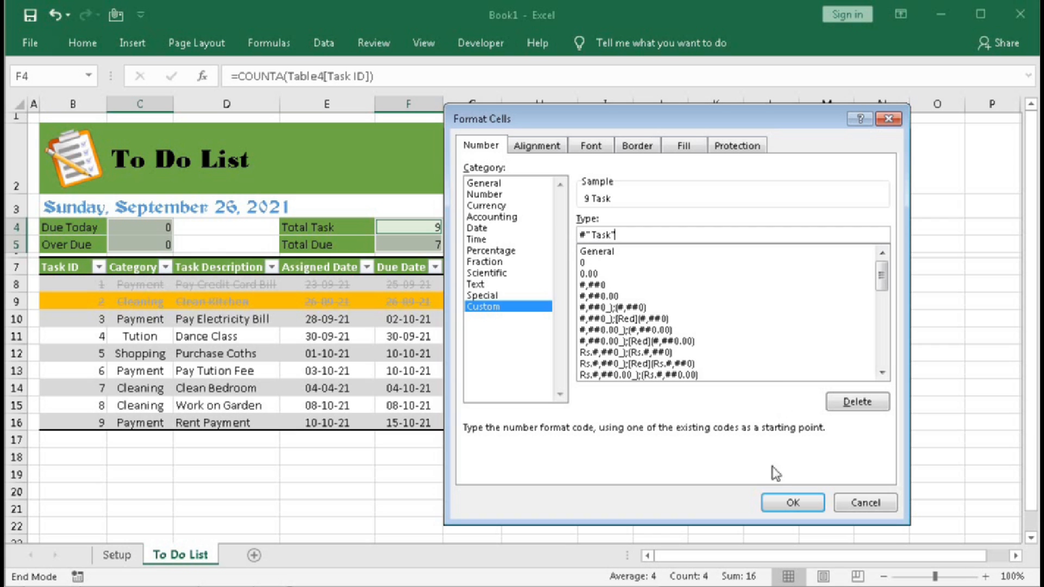
{"action": "left_click", "coordinate": [792, 502]}
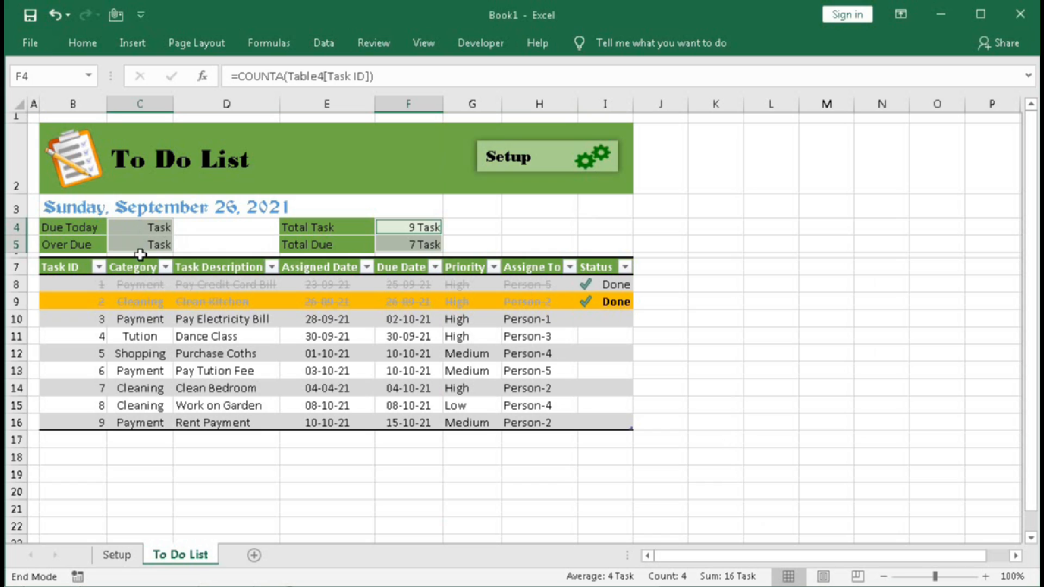
Clear the Status entries of the Clean Kitchen and Pay Credit Card Bill tasks in cells I9 and I8.
{"action": "left_click", "coordinate": [613, 301]}
{"action": "key", "text": "Delete"}
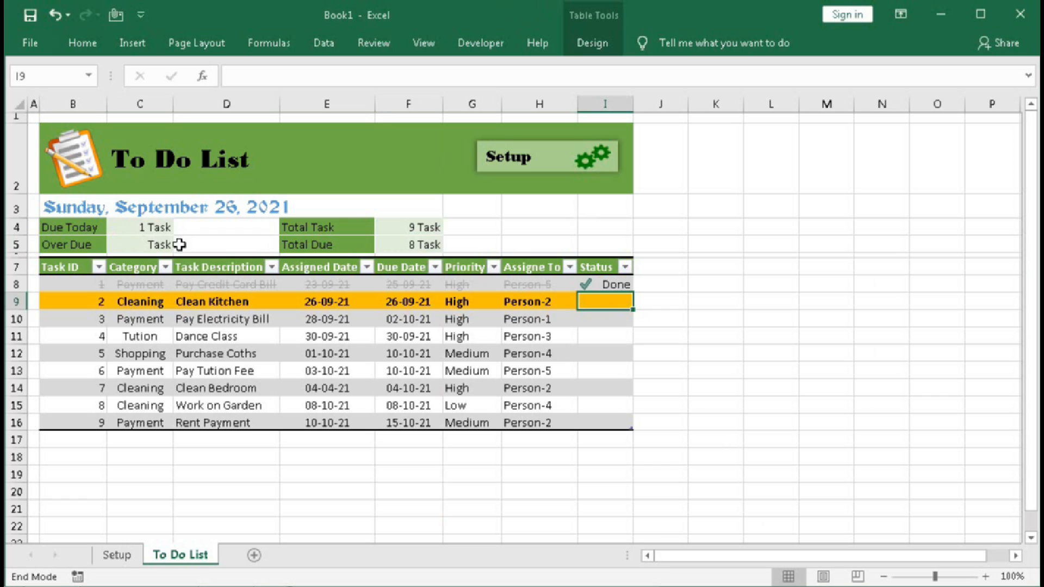
{"action": "left_click", "coordinate": [598, 284]}
{"action": "key", "text": "Delete"}
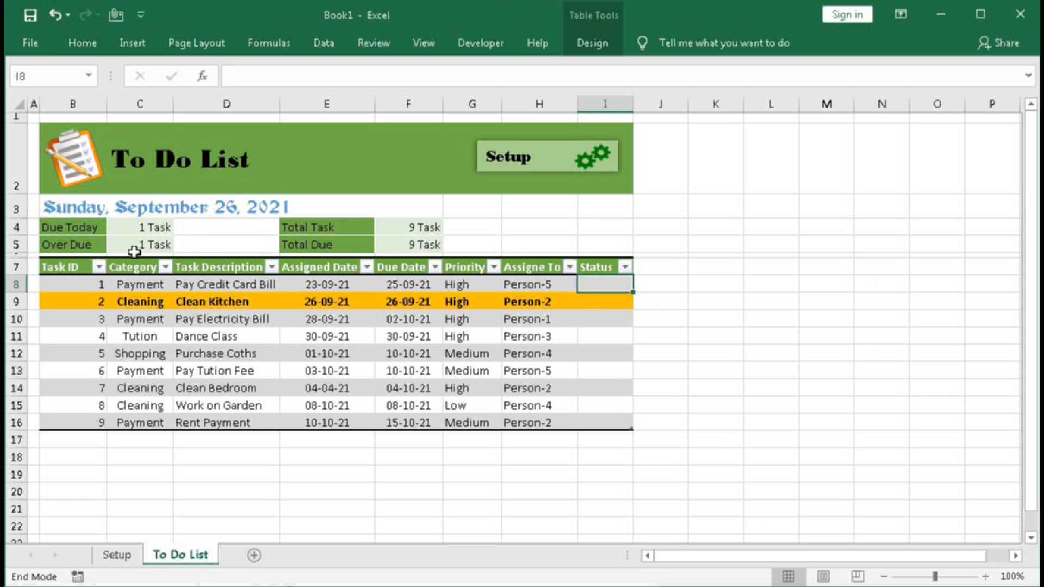
Change the font of the summary labels and values in B4:C5 and E4:F5 to Arial Nova.
{"action": "left_click_drag", "start_coordinate": [76, 225], "coordinate": [129, 240]}
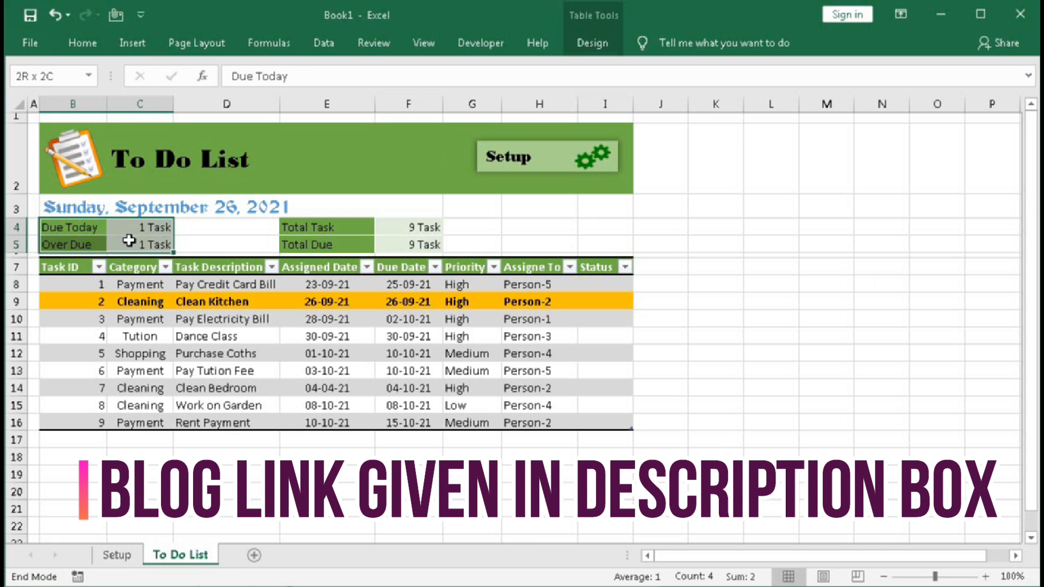
{"action": "left_click_drag", "start_coordinate": [326, 228], "coordinate": [404, 240], "text": "ctrl"}
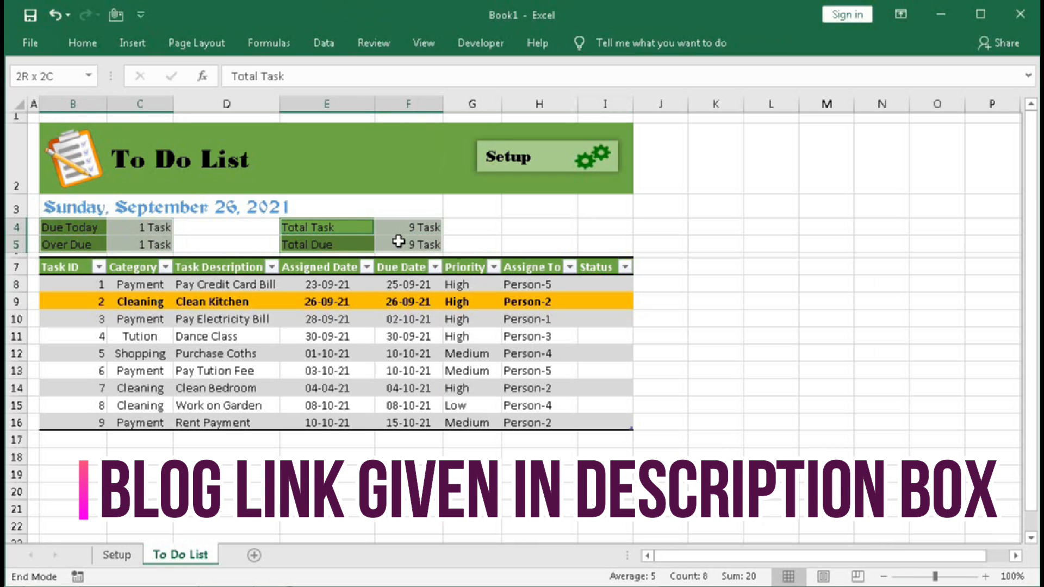
{"action": "left_click", "coordinate": [80, 42]}
{"action": "left_click", "coordinate": [172, 75]}
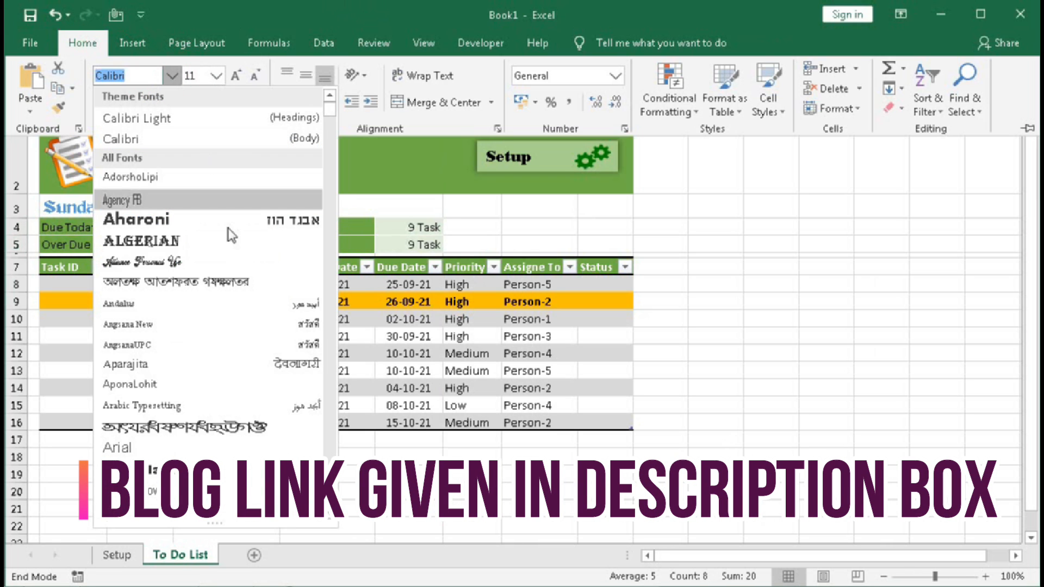
{"action": "scroll", "coordinate": [276, 264], "scroll_direction": "down", "scroll_amount": 3}
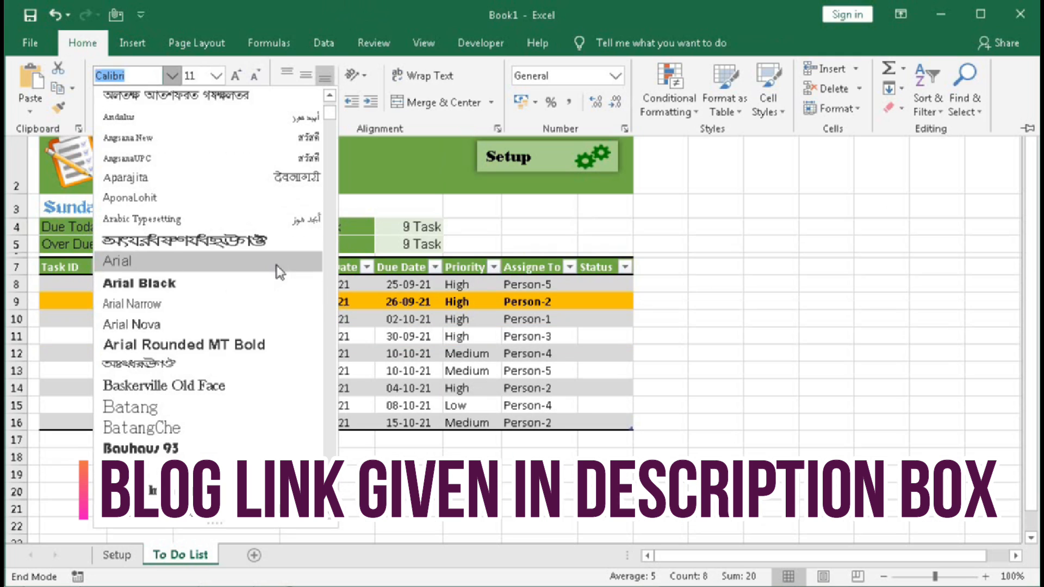
{"action": "left_click", "coordinate": [165, 308]}
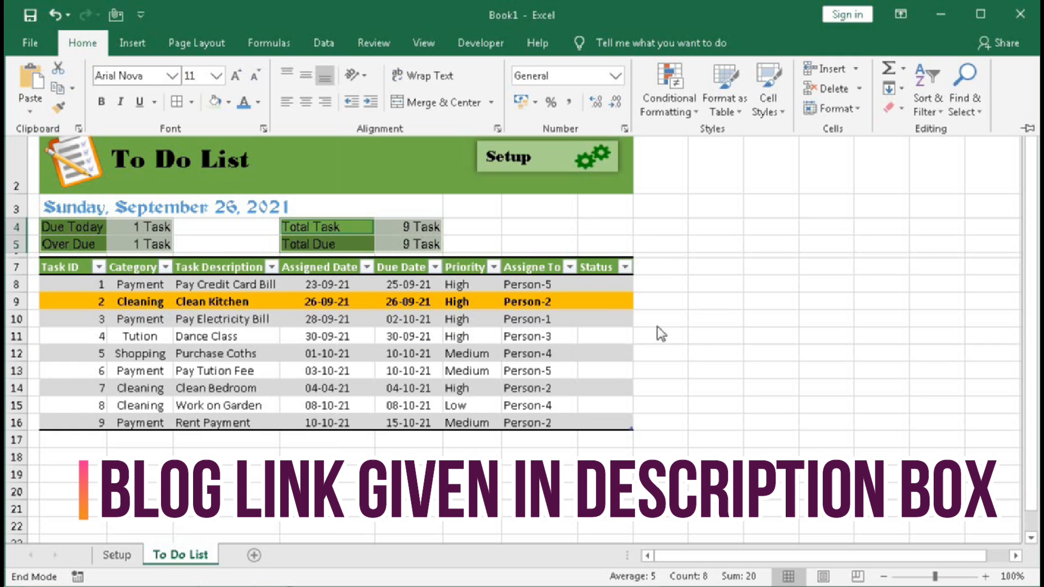
{"action": "left_click", "coordinate": [729, 338]}
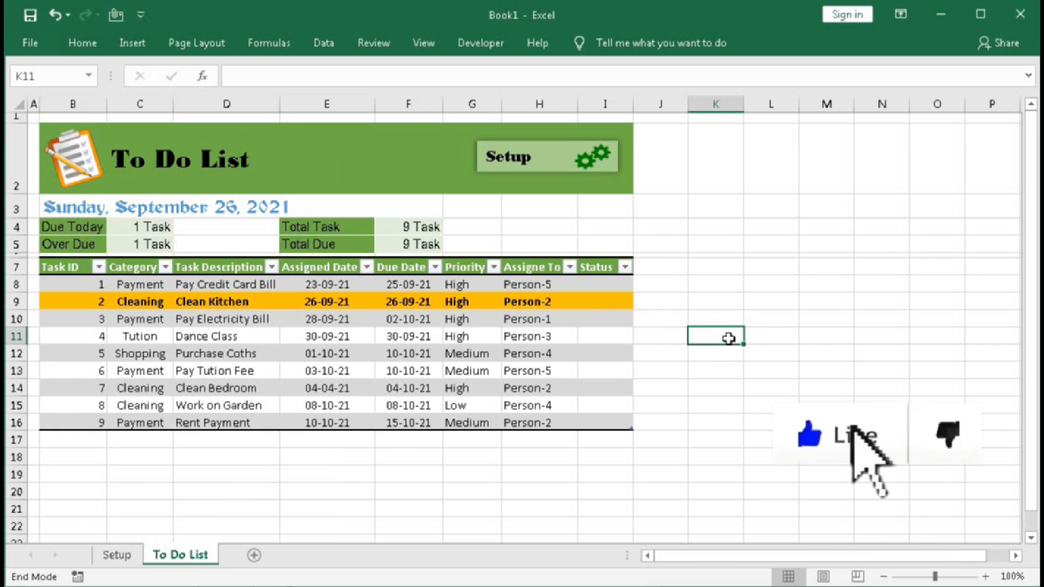